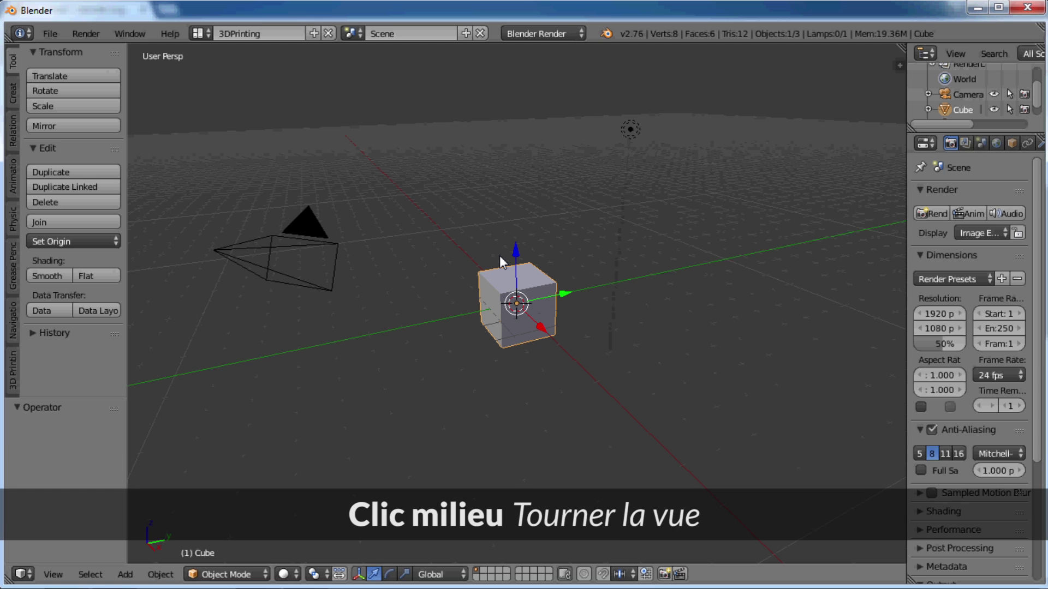
# - Orbit the 3D view around the cube, pan it slightly, and zoom in and out on the cube
pyautogui.moveTo(500, 257)
pyautogui.mouseDown(button='middle')
pyautogui.moveTo(455, 276)
pyautogui.moveTo(380, 273)
pyautogui.moveTo(291, 247)
pyautogui.moveTo(230, 192)
pyautogui.moveTo(281, 189)
pyautogui.moveTo(396, 241)
pyautogui.moveTo(514, 260)
pyautogui.moveTo(553, 222)
pyautogui.moveTo(469, 256)
pyautogui.moveTo(396, 255)
pyautogui.moveTo(490, 266)
pyautogui.mouseUp(button='middle')
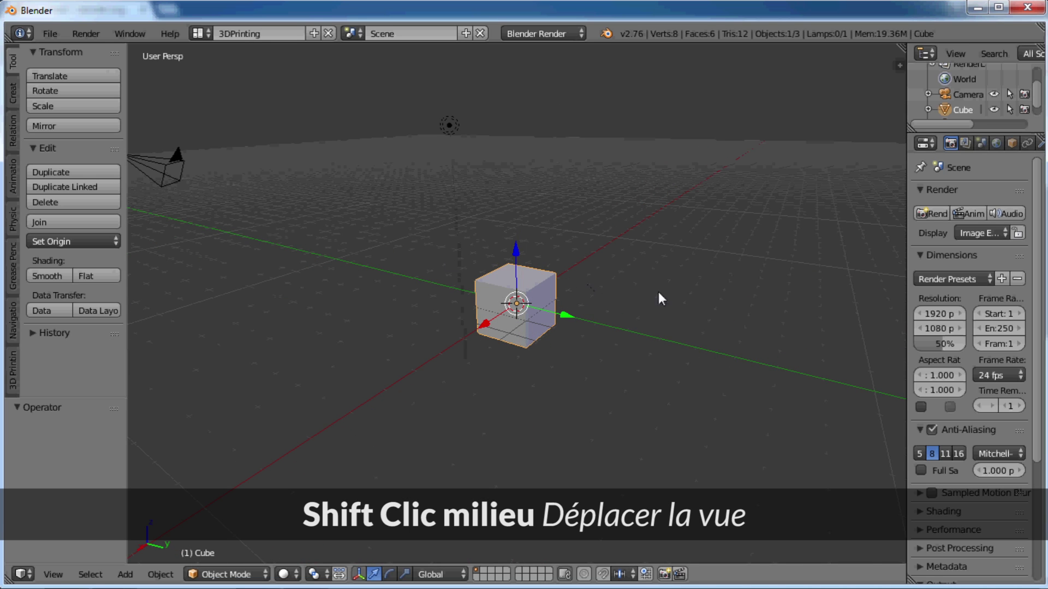
pyautogui.keyDown('shift'); pyautogui.moveTo(679, 301); pyautogui.dragTo(661, 313, button='middle'); pyautogui.keyUp('shift')
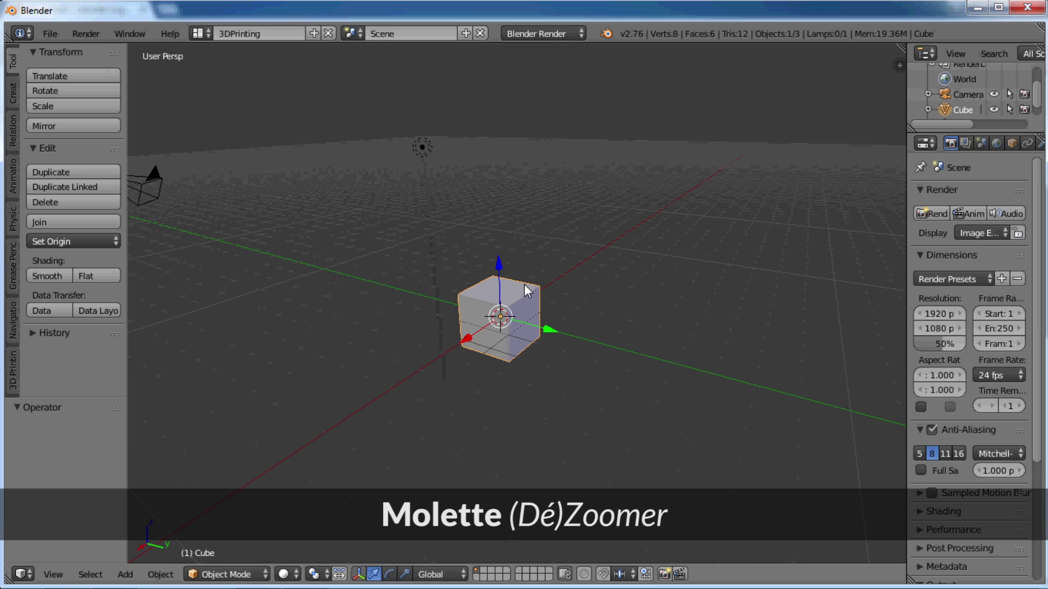
pyautogui.scroll(2, 504, 275)
pyautogui.scroll(-5, 497, 271)
pyautogui.scroll(4, 498, 338)
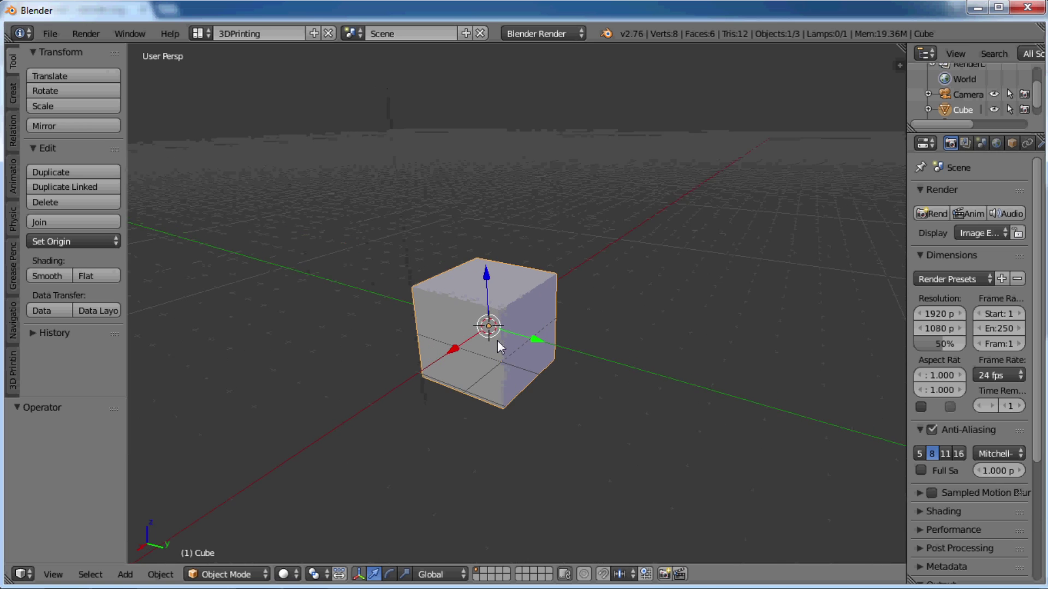
pyautogui.scroll(-1, 499, 334)
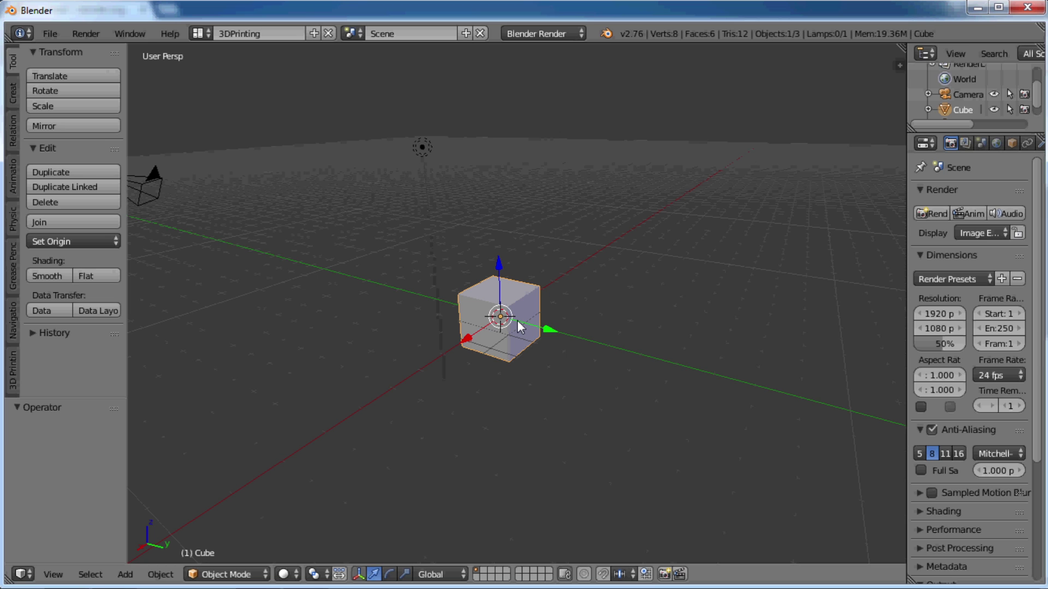
# - Rotate the view around the cube in fixed increments to the left, and back to the right to the starting angle
pyautogui.press('KP_4')
pyautogui.press('KP_4')
pyautogui.press('KP_4')
pyautogui.press('KP_4')
pyautogui.press('KP_4')
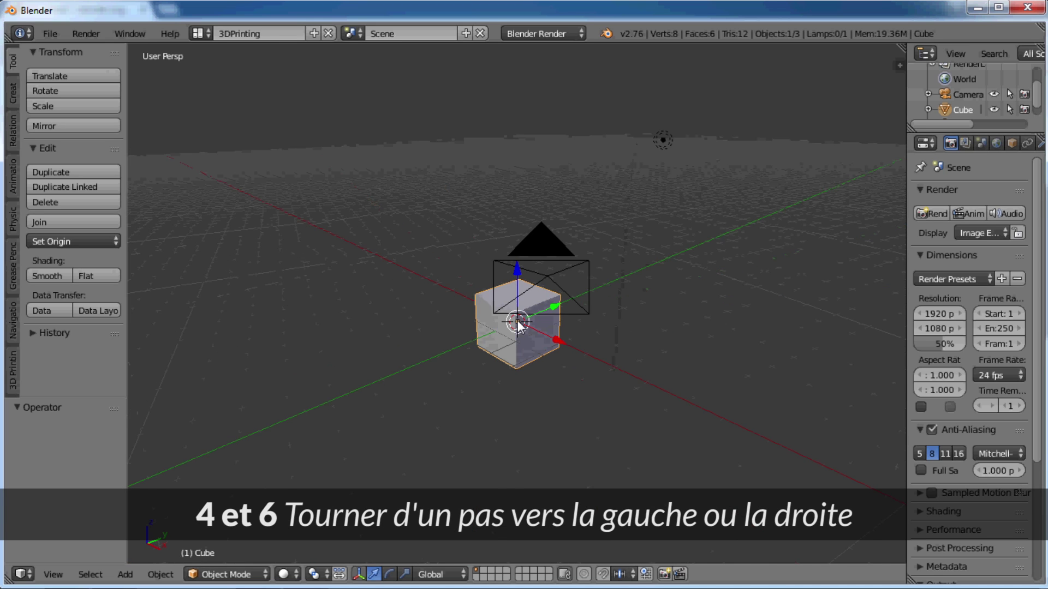
pyautogui.press('KP_6')
pyautogui.press('KP_6')
pyautogui.press('KP_6')
pyautogui.press('KP_6')
pyautogui.press('KP_6')
pyautogui.press('KP_6')
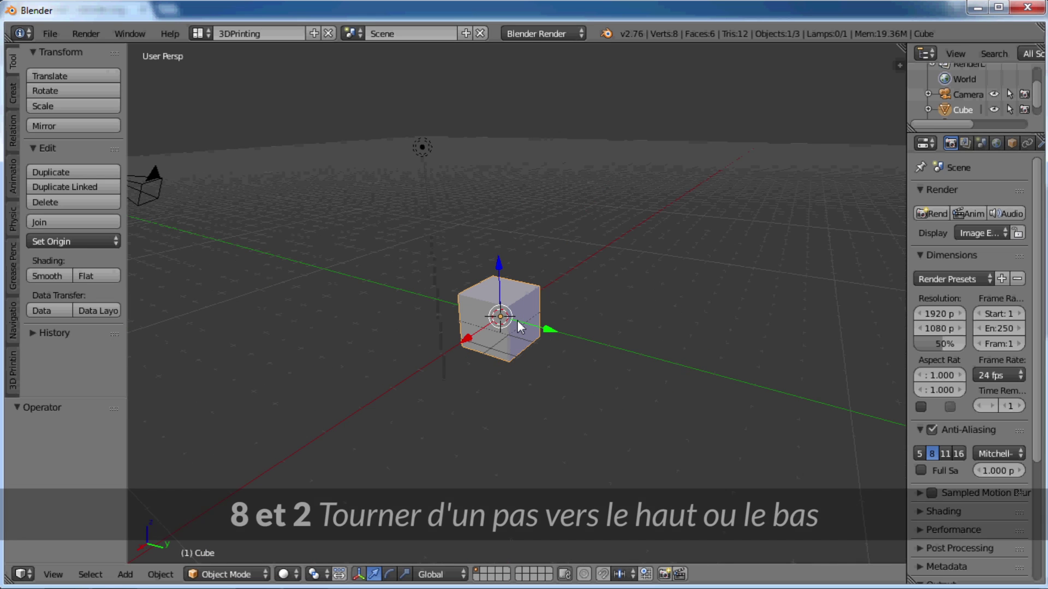
# - Tilt the view in fixed increments up to look down on the cube, and back down to near ground level
pyautogui.press('KP_8')
pyautogui.press('KP_8')
pyautogui.press('KP_8')
pyautogui.press('KP_8')
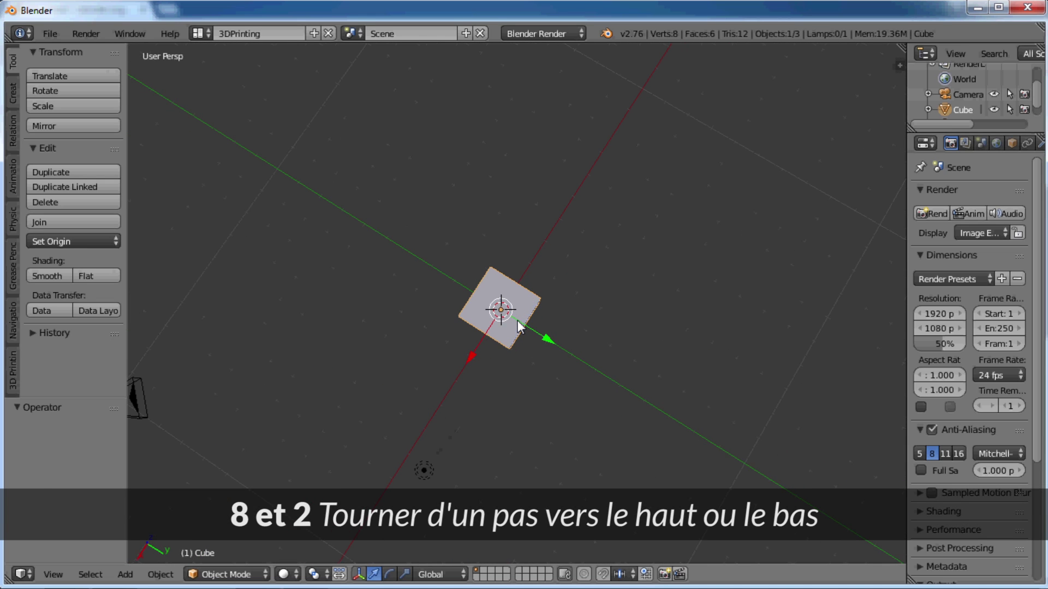
pyautogui.press('KP_2')
pyautogui.press('KP_2')
pyautogui.press('KP_2')
pyautogui.press('KP_2')
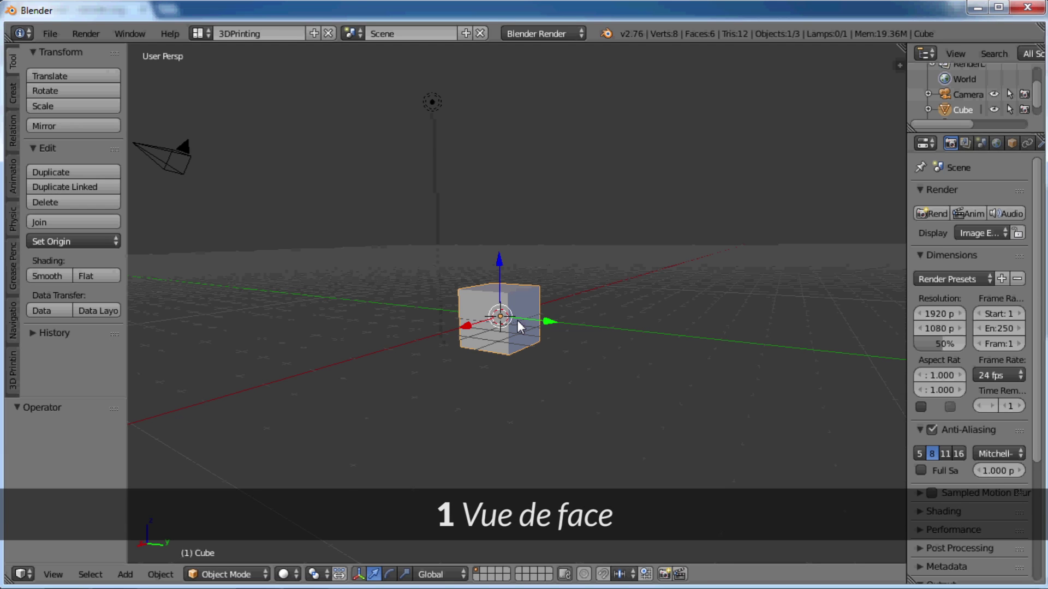
# - View the cube from the front, right, top, back, left and bottom in turn
pyautogui.press('KP_1')
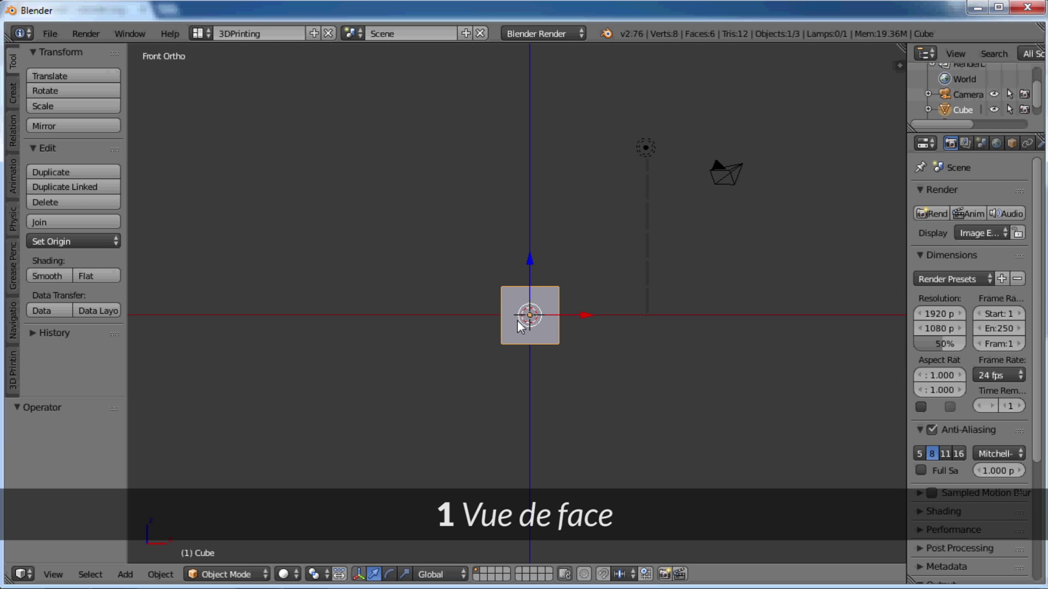
pyautogui.press('KP_3')
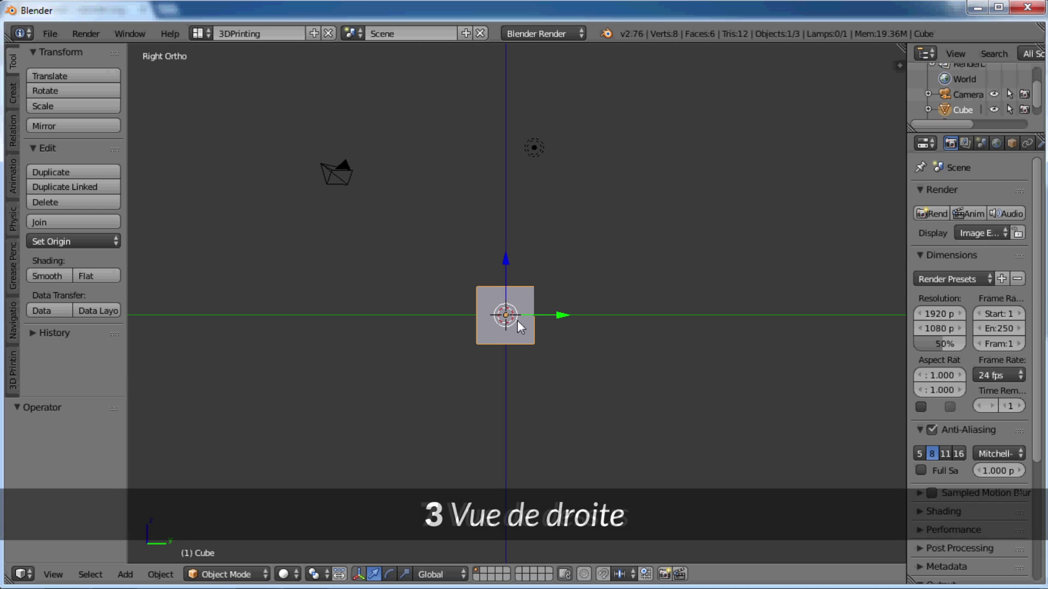
pyautogui.press('KP_7')
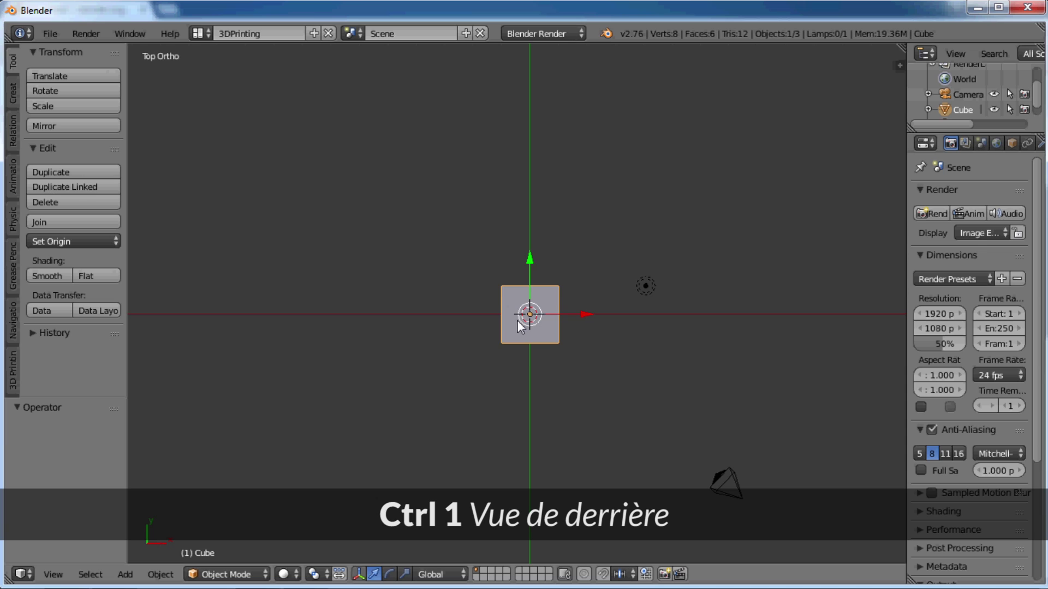
pyautogui.press('ctrl+KP_1')
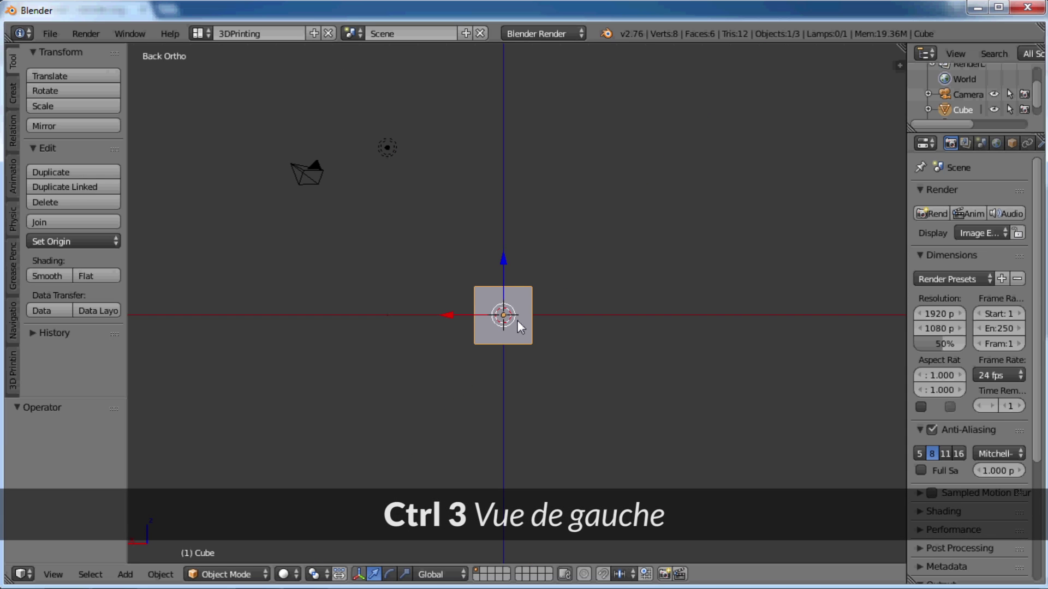
pyautogui.press('ctrl+KP_3')
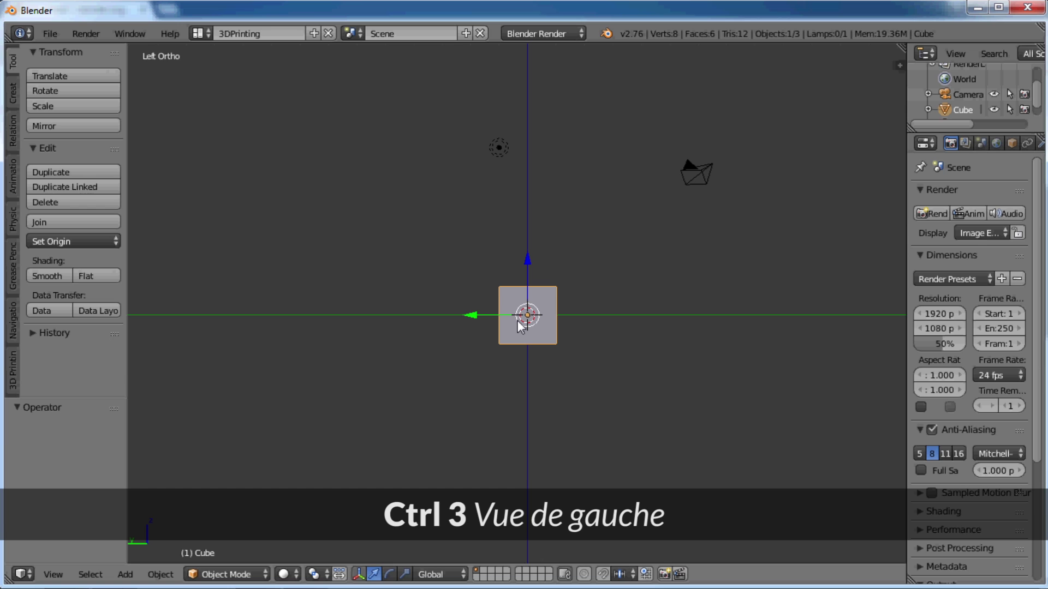
pyautogui.press('ctrl+KP_7')
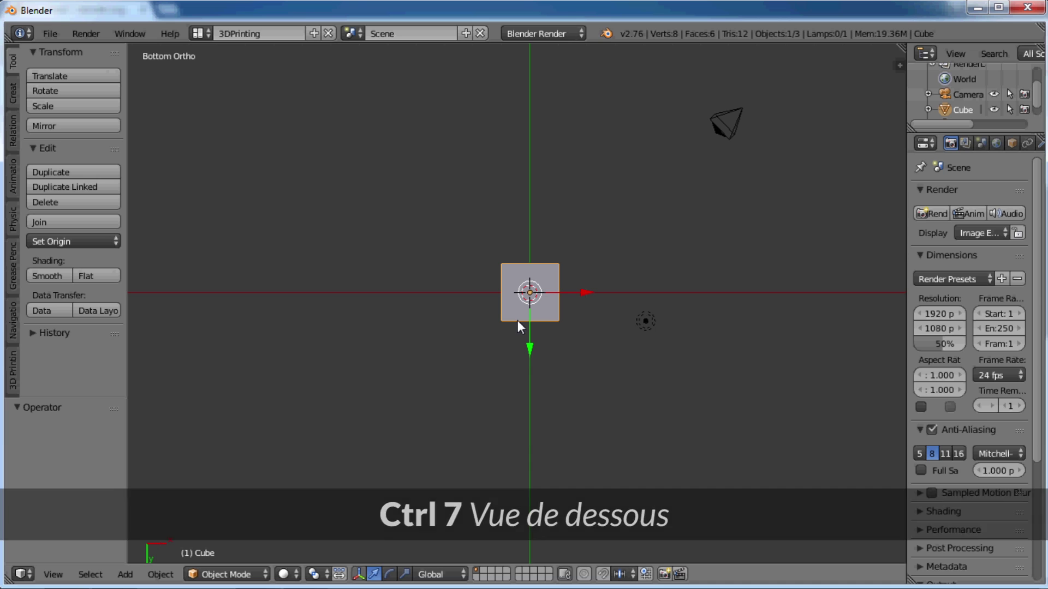
# - Compare the cube in perspective and orthographic projection from close up, ending in the orthographic front view
pyautogui.moveTo(565, 397); pyautogui.dragTo(418, 276, button='middle')
pyautogui.scroll(5, 480, 334)
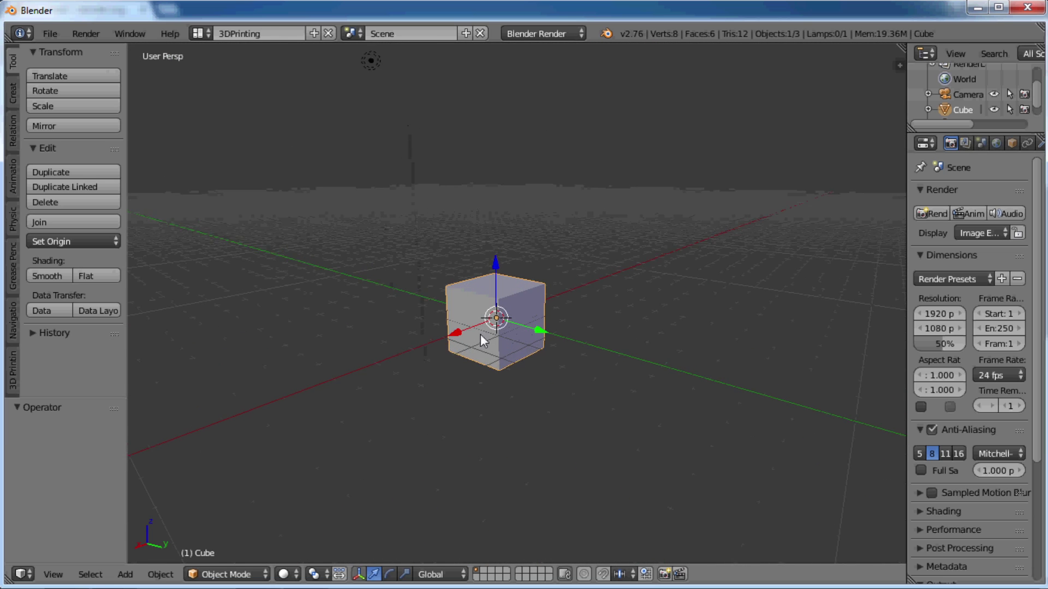
pyautogui.scroll(1, 463, 413)
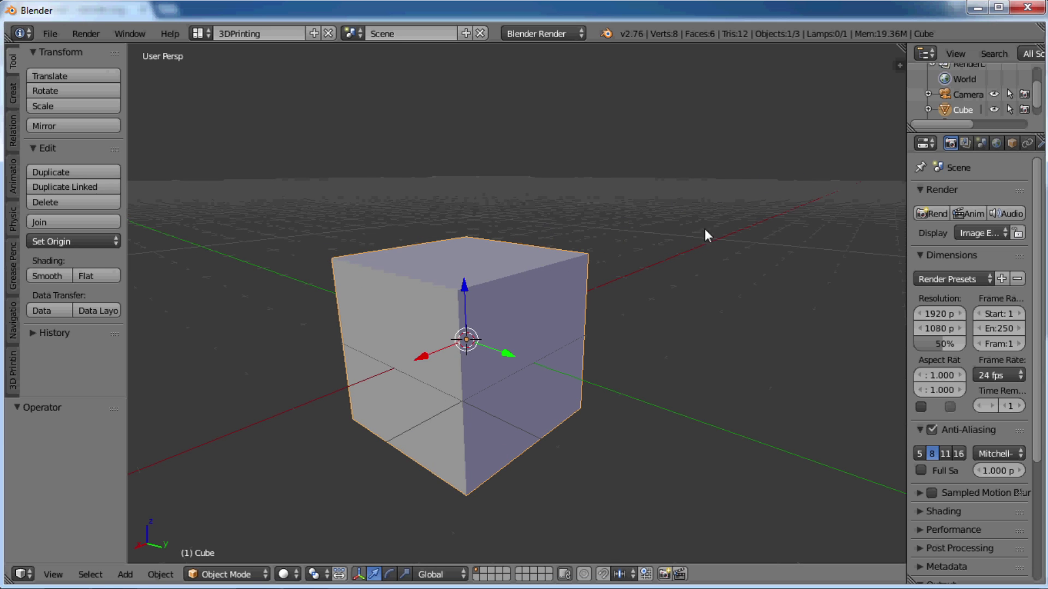
pyautogui.scroll(2, 326, 404)
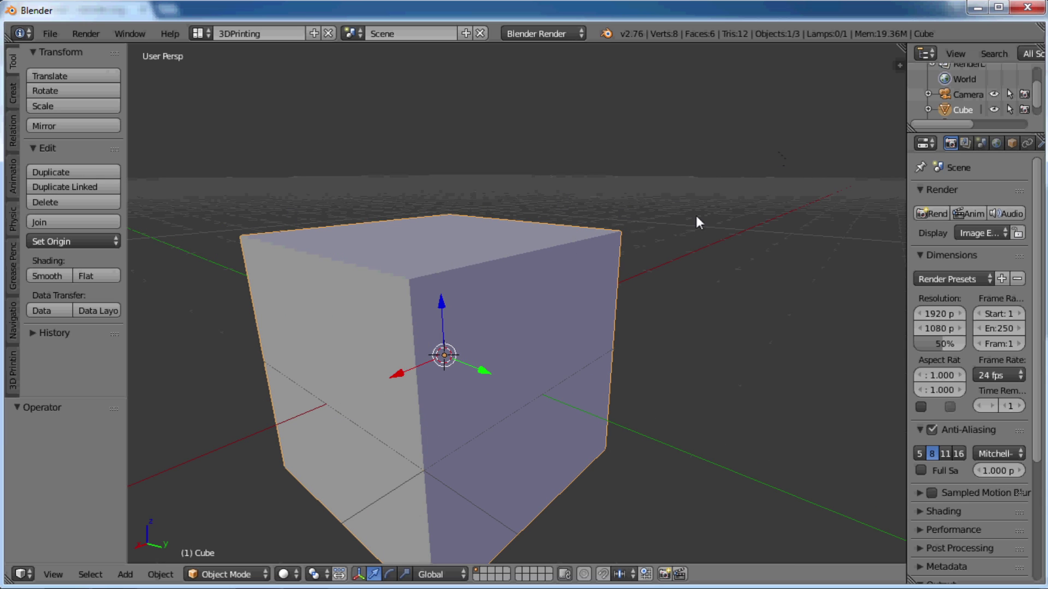
pyautogui.scroll(-1, 542, 296)
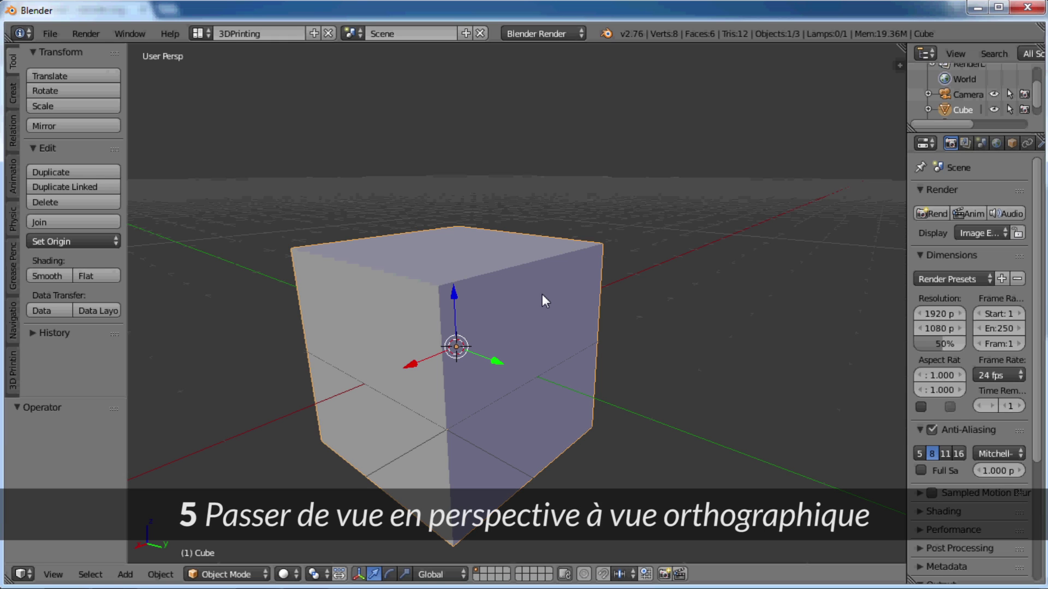
pyautogui.press('KP_5')
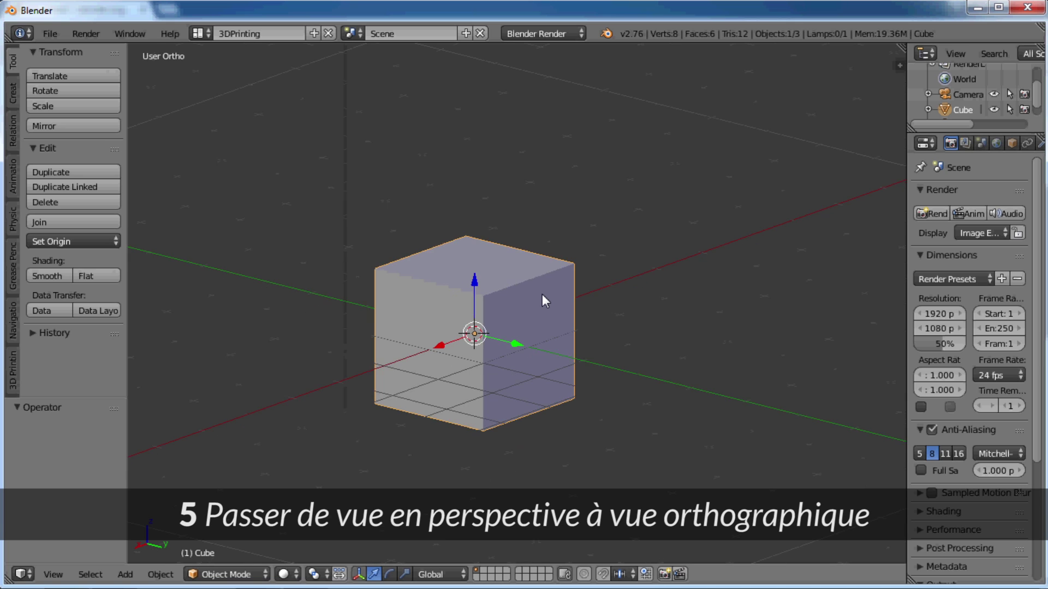
pyautogui.press('KP_5')
pyautogui.press('KP_5')
pyautogui.press('KP_5')
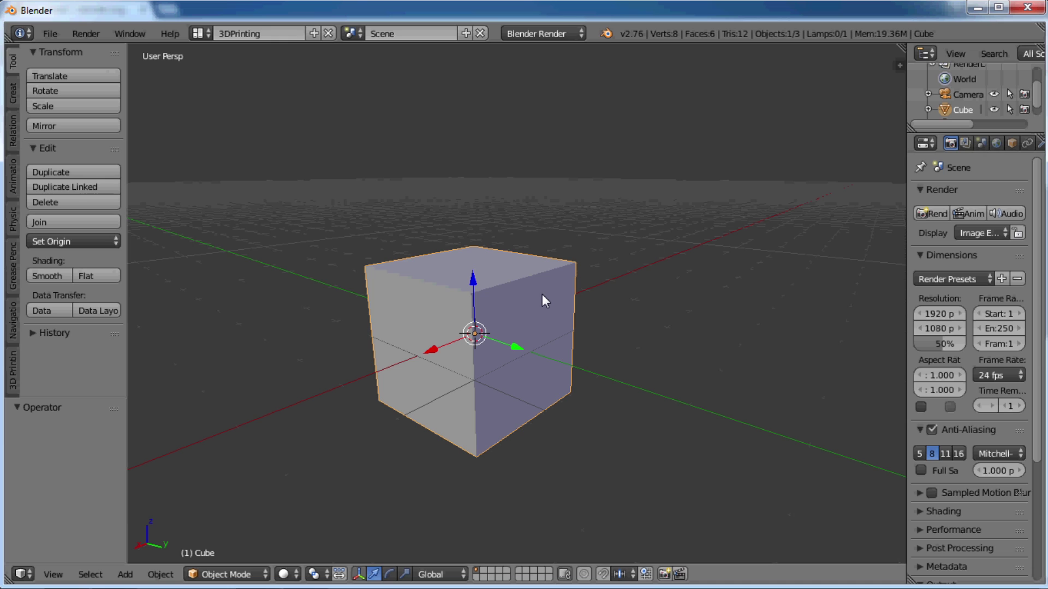
pyautogui.press('KP_1')
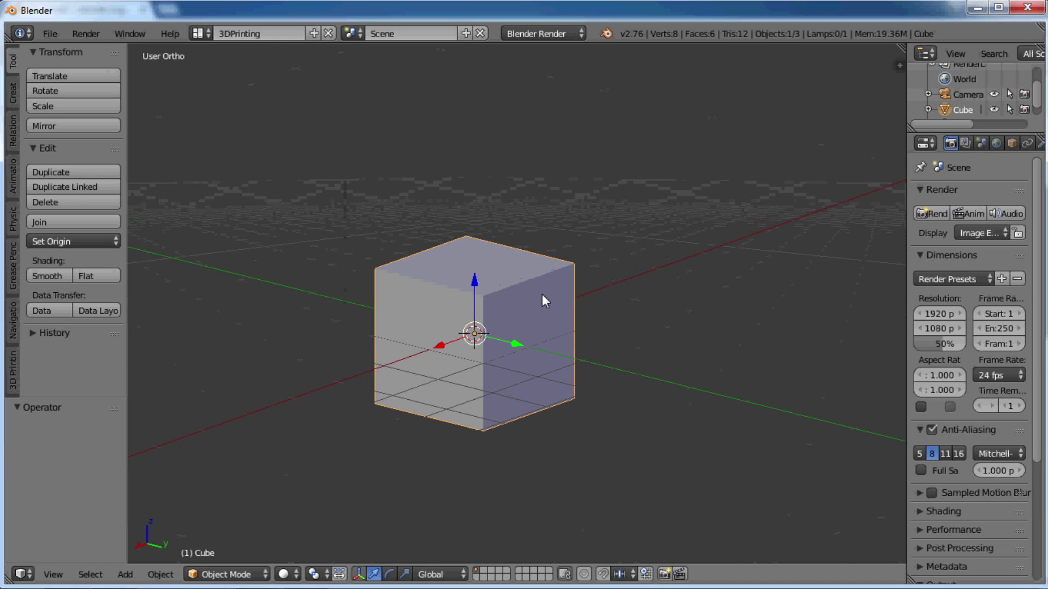
pyautogui.press('KP_5')
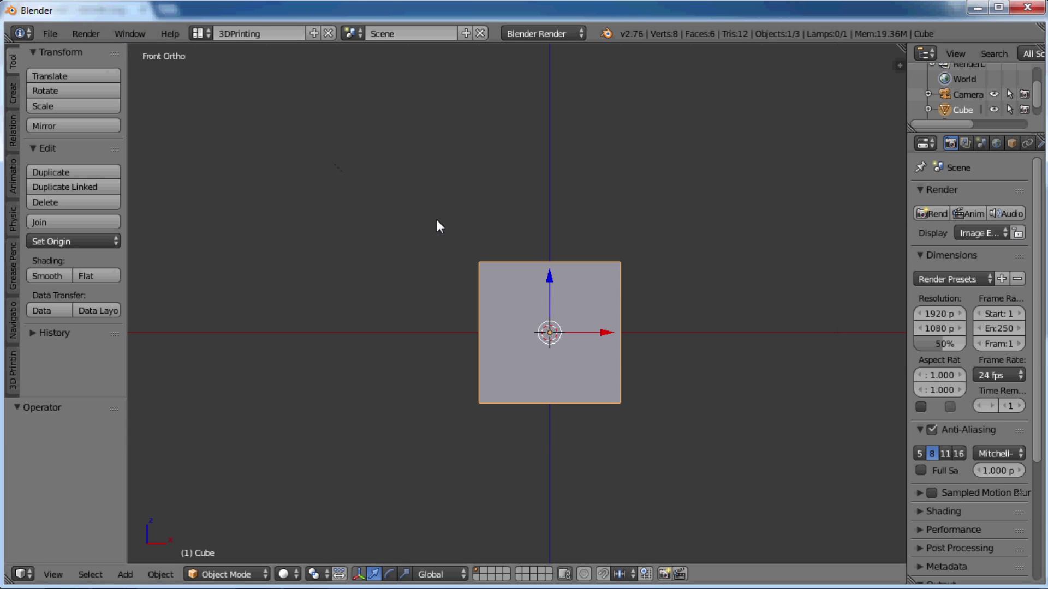
# - Frame the selected cube in the perspective view twice, zooming back out after each framing
pyautogui.moveTo(656, 354); pyautogui.dragTo(499, 323, button='middle')
pyautogui.scroll(-3, 557, 381)
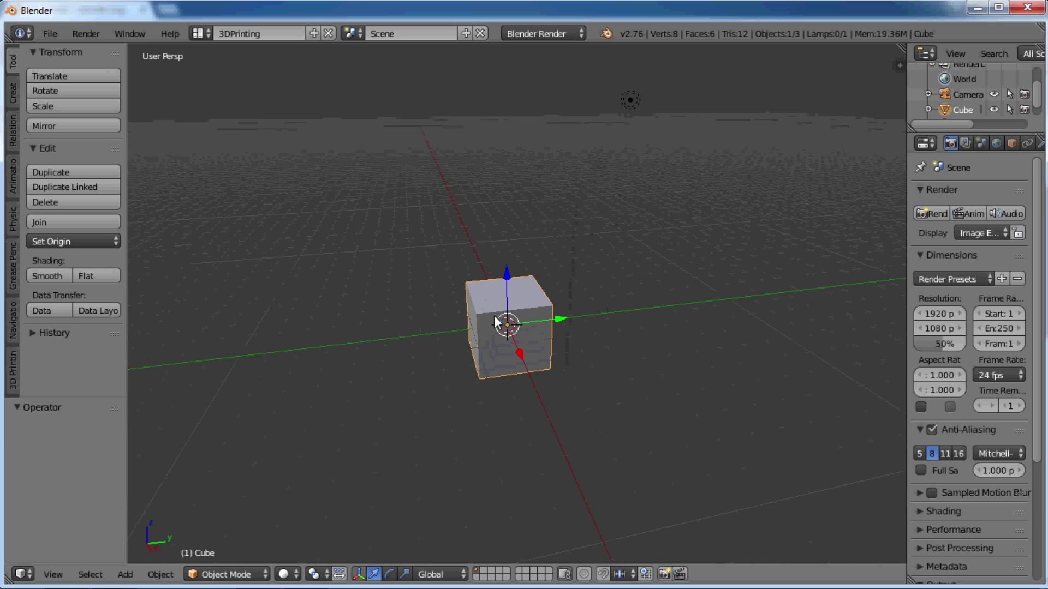
pyautogui.press('KP_Decimal')
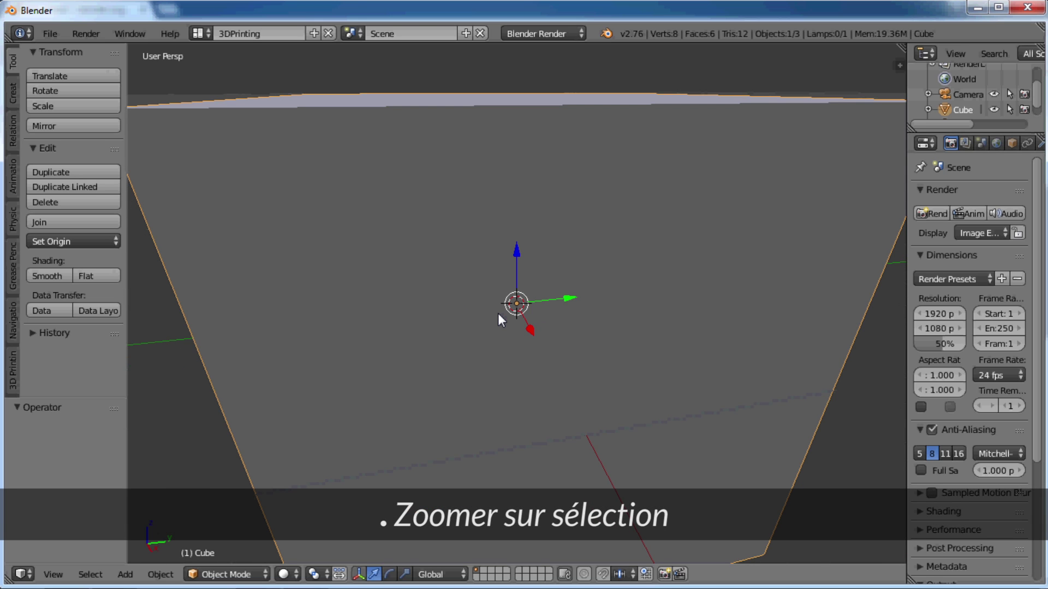
pyautogui.scroll(-5, 498, 313)
pyautogui.scroll(-2, 498, 314)
pyautogui.press('KP_Decimal')
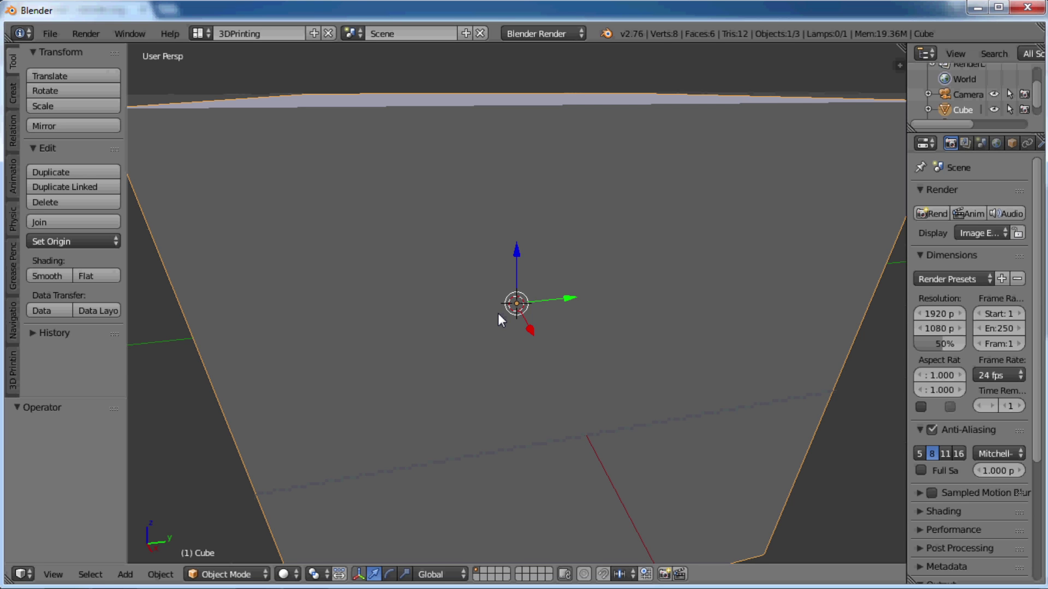
pyautogui.scroll(-6, 498, 313)
# - Isolate the selected cube in local view, inspect it from near and far, and return to the full scene
pyautogui.press('KP_Divide')
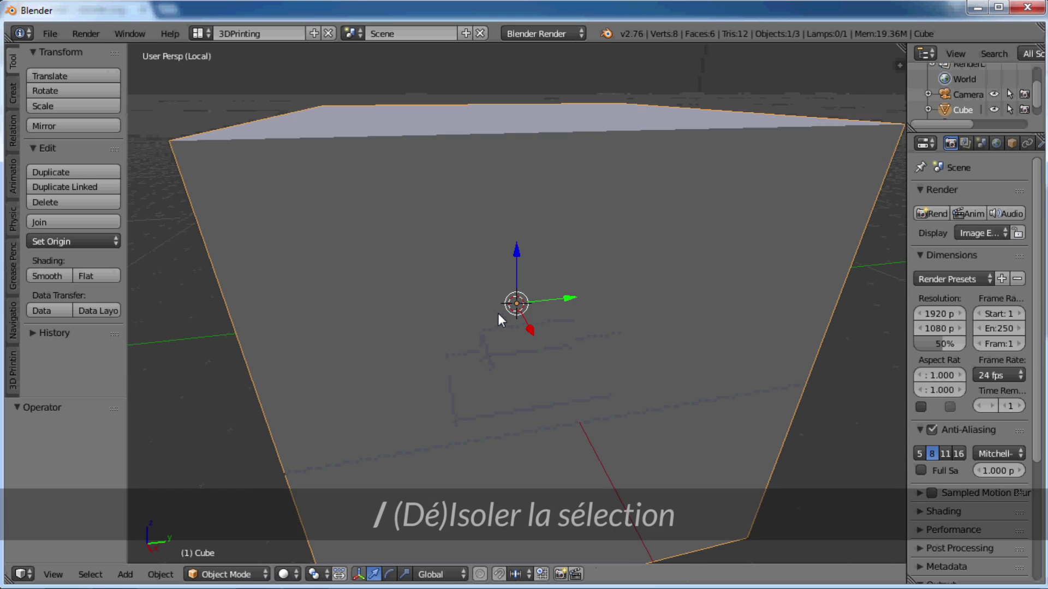
pyautogui.scroll(-8, 498, 315)
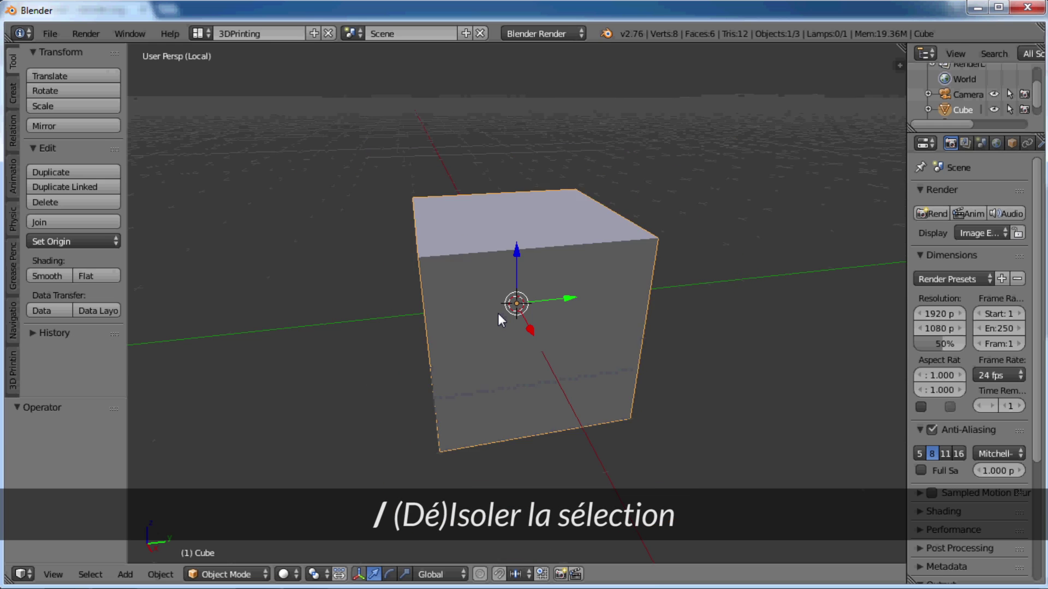
pyautogui.scroll(-2, 499, 314)
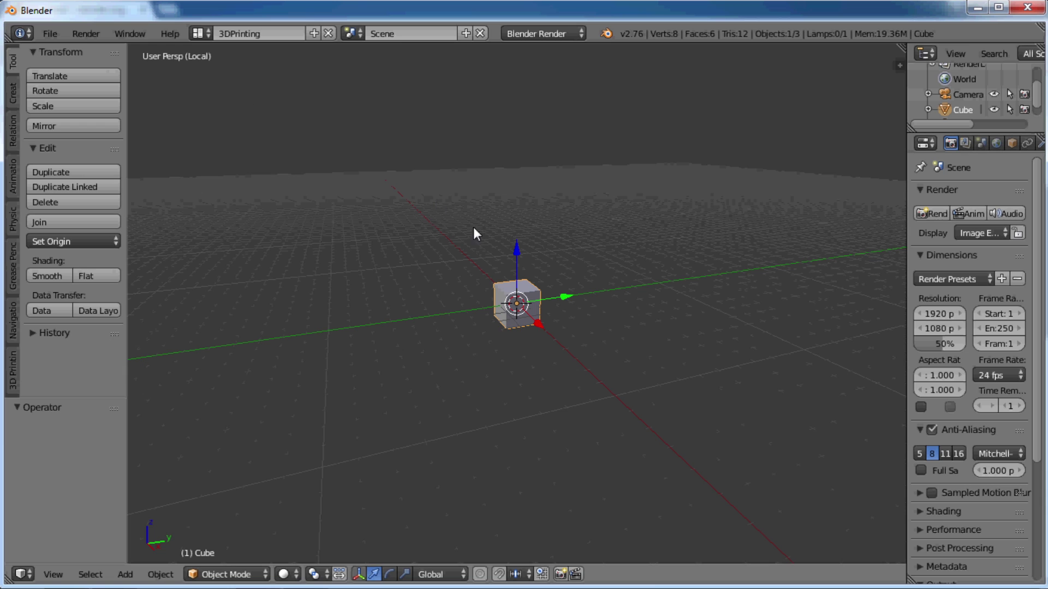
pyautogui.scroll(5, 539, 304)
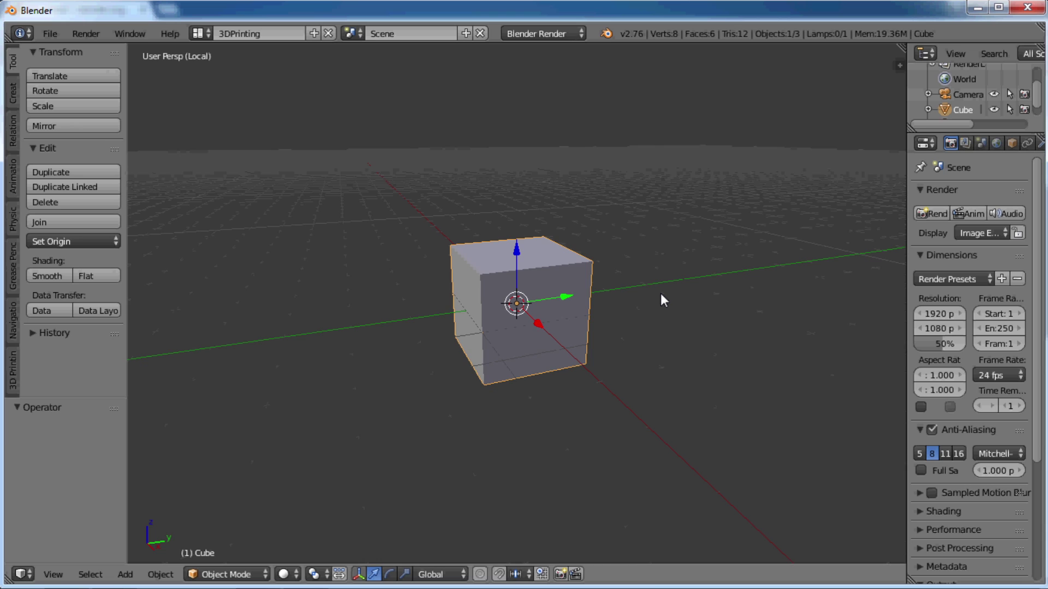
pyautogui.press('KP_Divide')
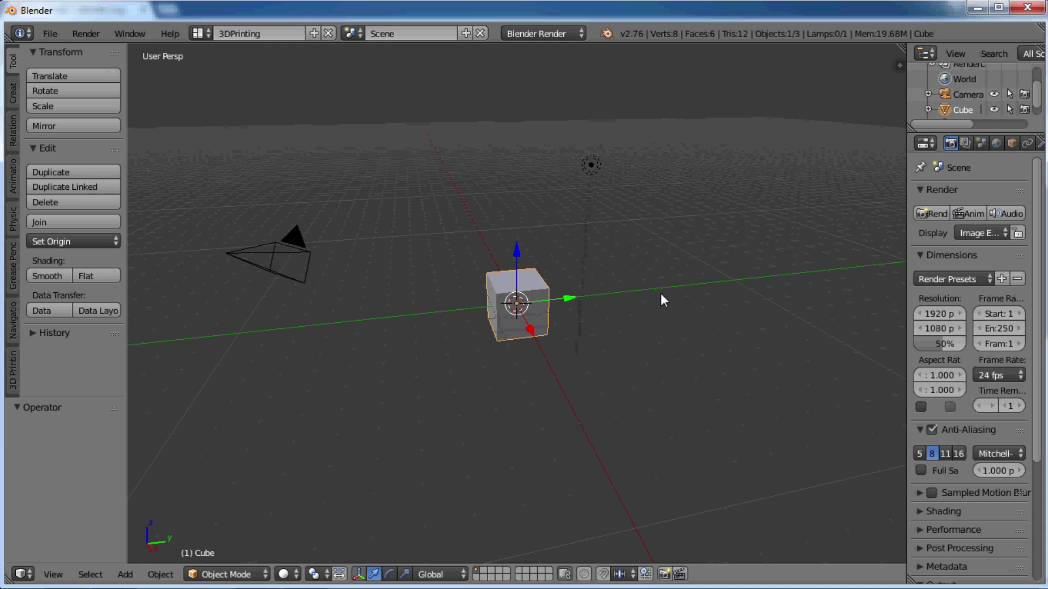
# - Split the 3D view into a quad view, orbit its perspective quadrant, and return to the single view
pyautogui.hotkey('ctrl', 'alt', 'q')
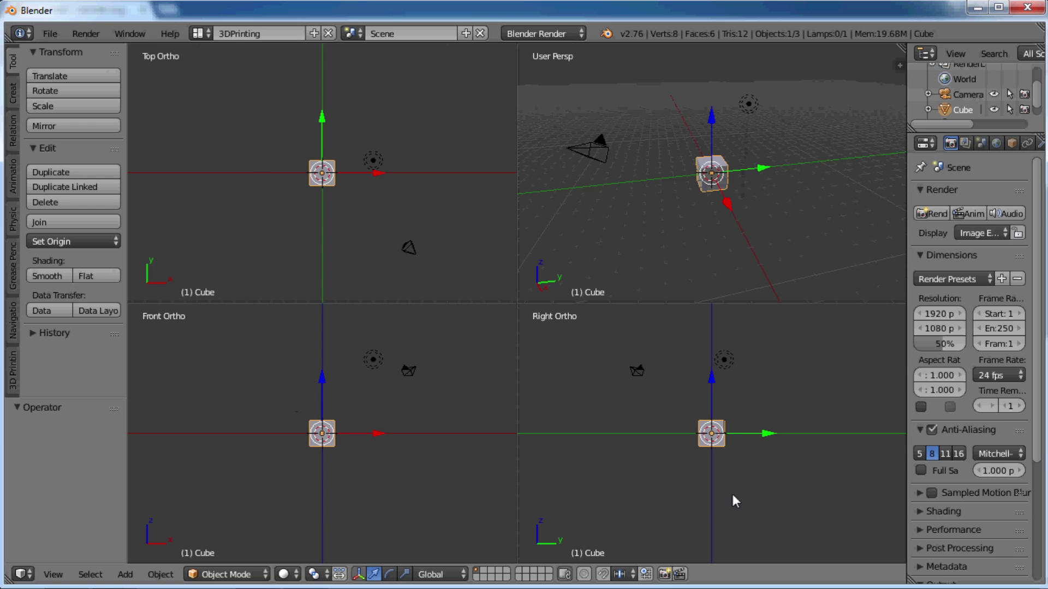
pyautogui.moveTo(763, 240); pyautogui.dragTo(698, 207, button='middle')
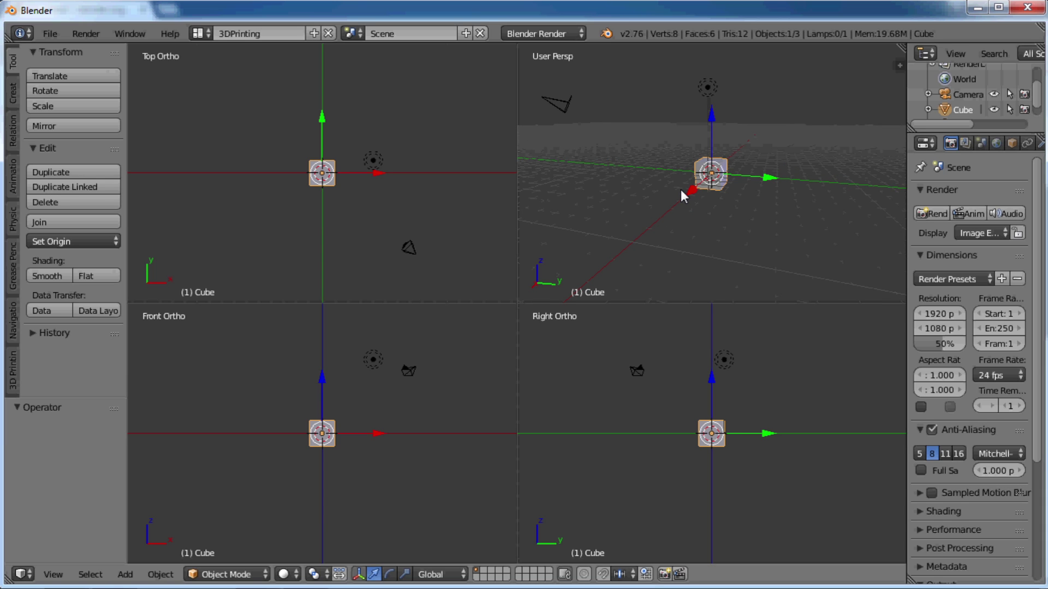
pyautogui.hotkey('ctrl', 'alt', 'q')
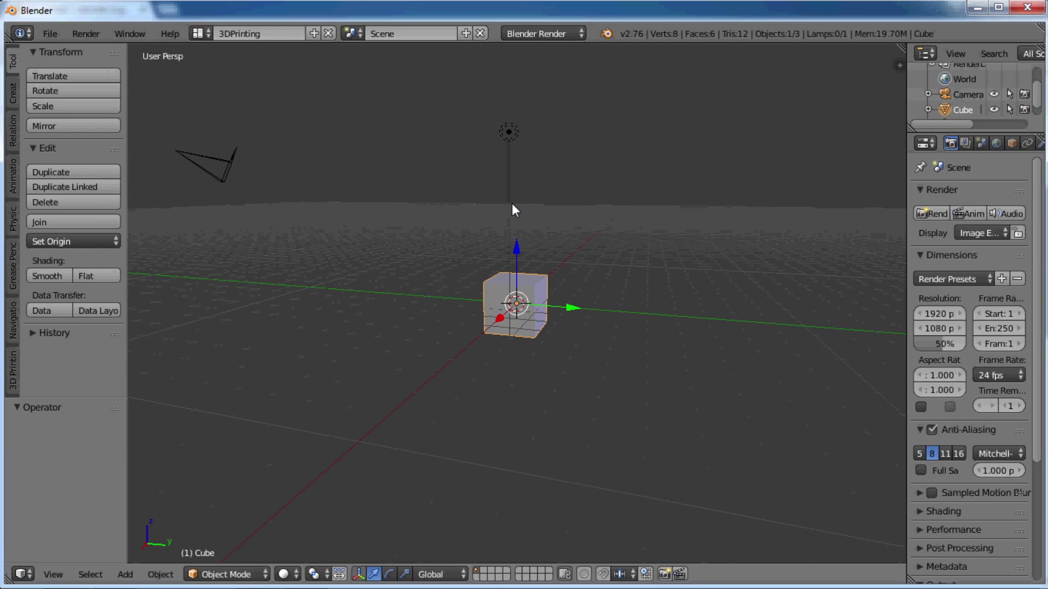
# - Select the lamp above the cube in the 3D view
pyautogui.moveTo(579, 319); pyautogui.dragTo(470, 285, button='middle')
pyautogui.moveTo(686, 273); pyautogui.dragTo(593, 283, button='middle')
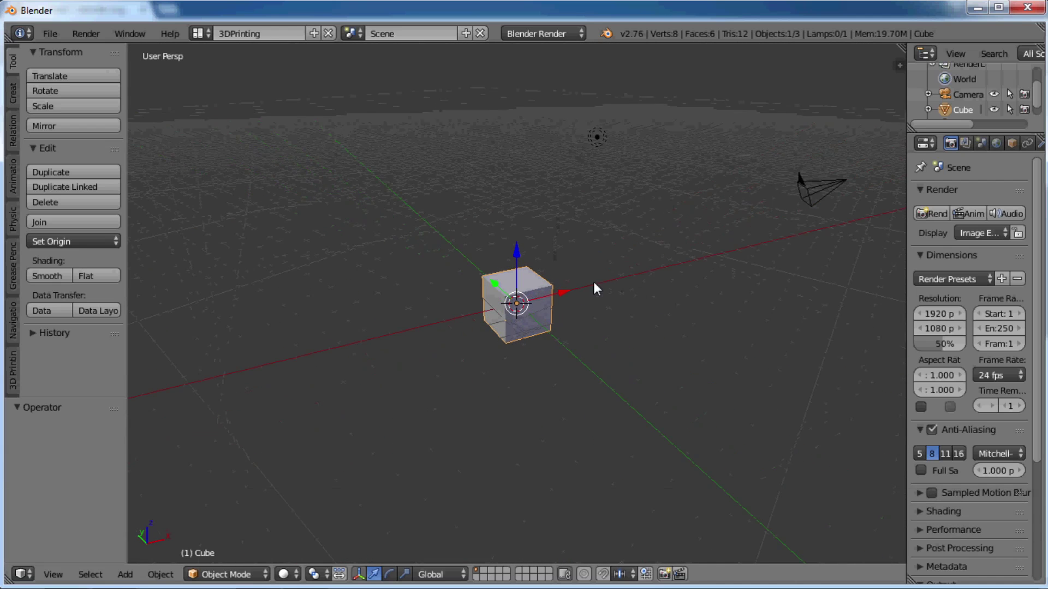
pyautogui.rightClick(595, 139)
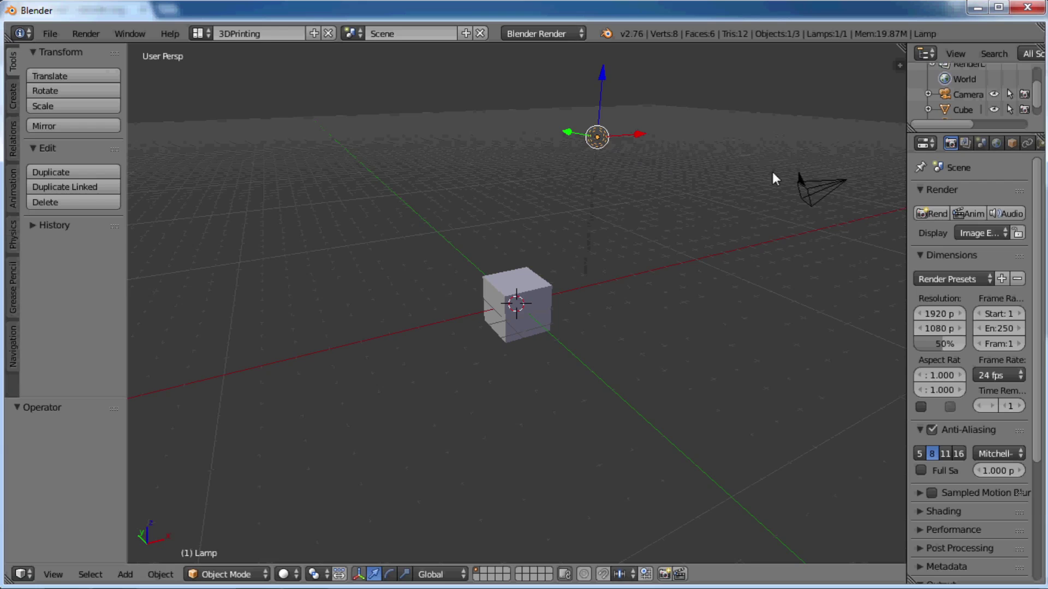
# - Select the camera in the 3D view, followed by the cube at the scene centre
pyautogui.rightClick(800, 185)
pyautogui.rightClick(534, 281)
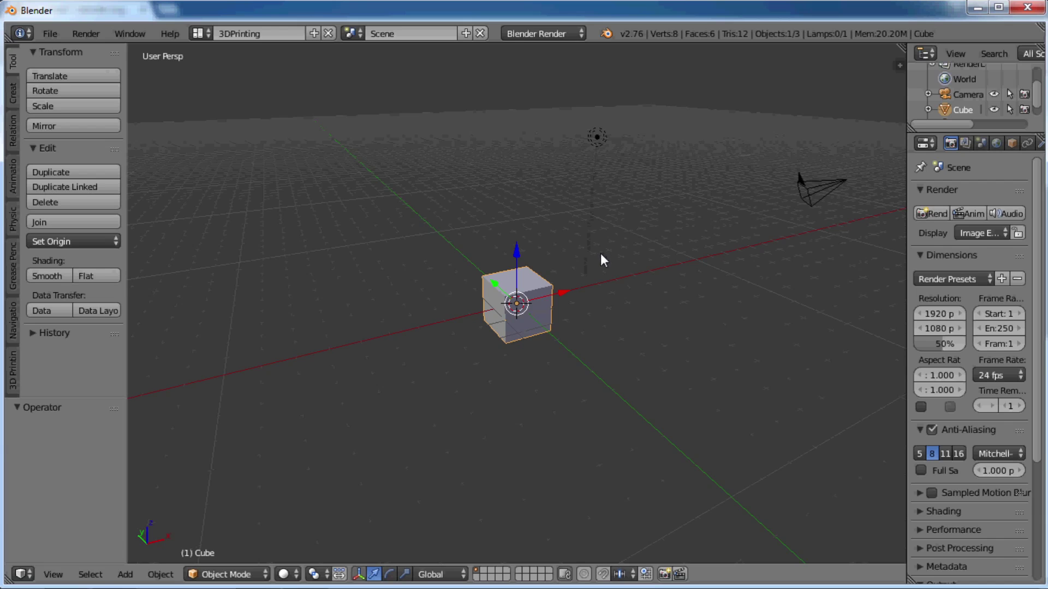
# - Move the 3D cursor to several spots, ending in front and to the right of the cube, and add a second cube mesh there
pyautogui.click(310, 263)
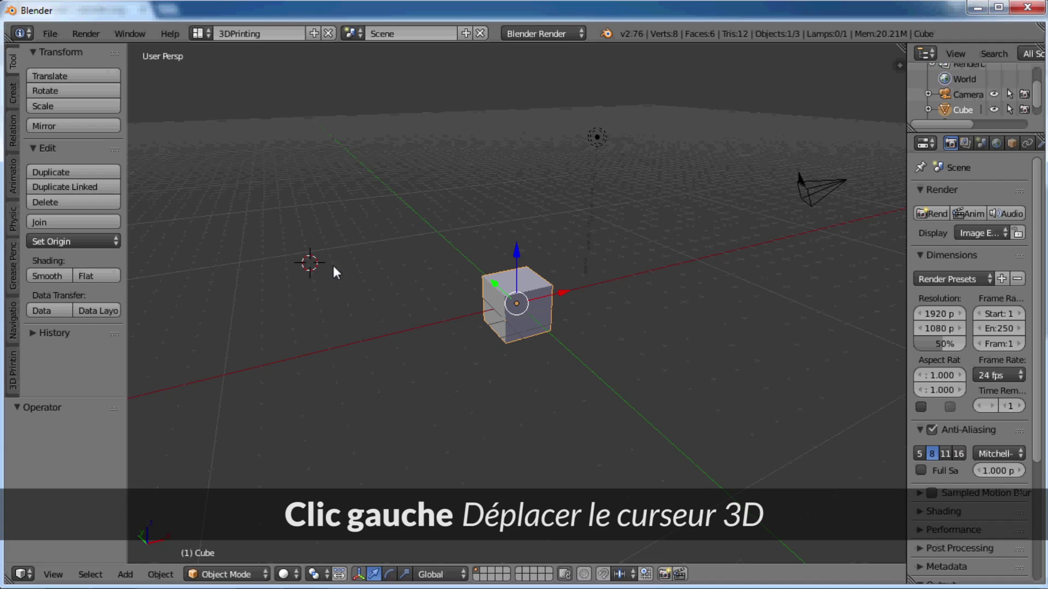
pyautogui.click(435, 388)
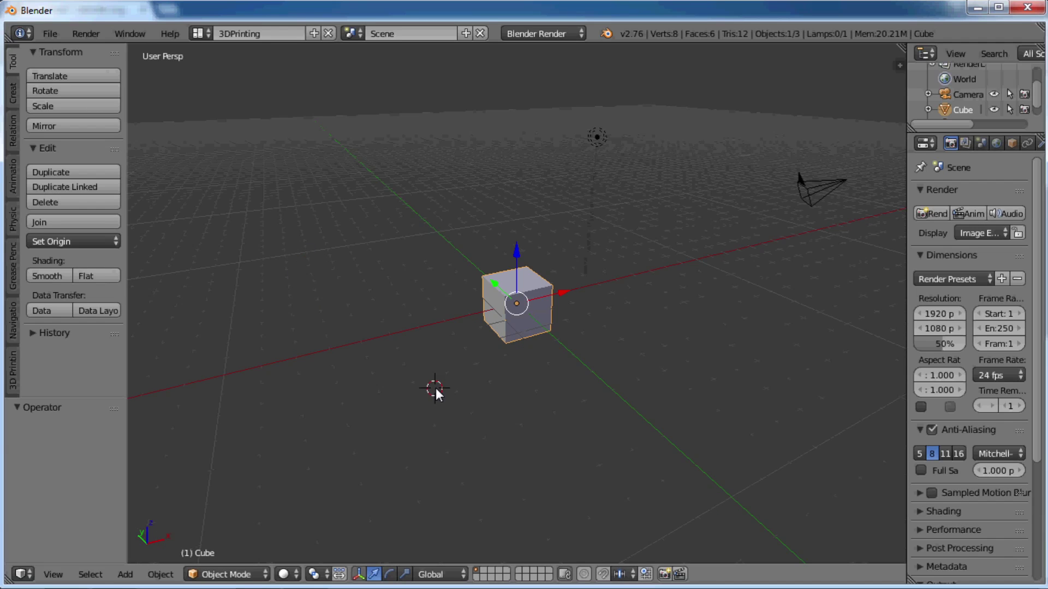
pyautogui.click(670, 417)
pyautogui.hotkey('shift', 'a')
pyautogui.moveTo(664, 345)
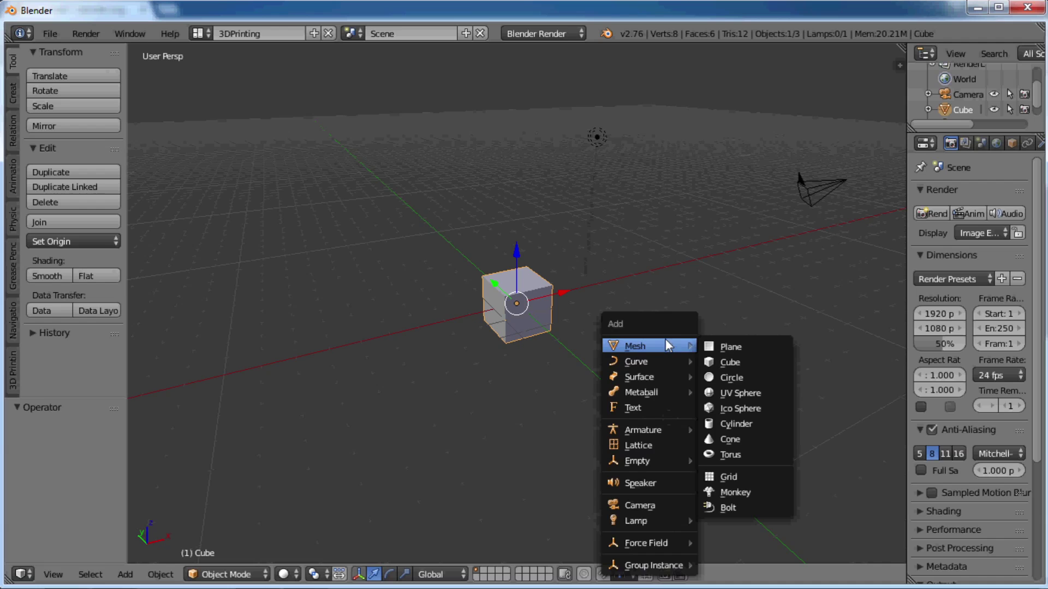
pyautogui.click(716, 361)
pyautogui.scroll(2, 668, 429)
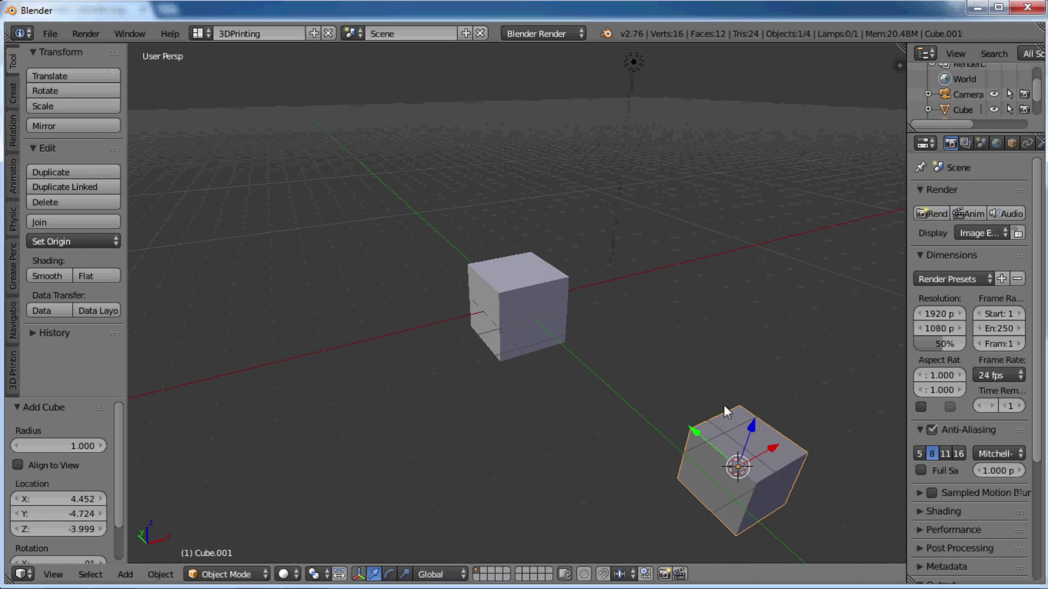
# - Delete the second cube and reset the 3D cursor to the scene origin
pyautogui.press('x')
pyautogui.click(705, 423)
pyautogui.scroll(-2, 698, 404)
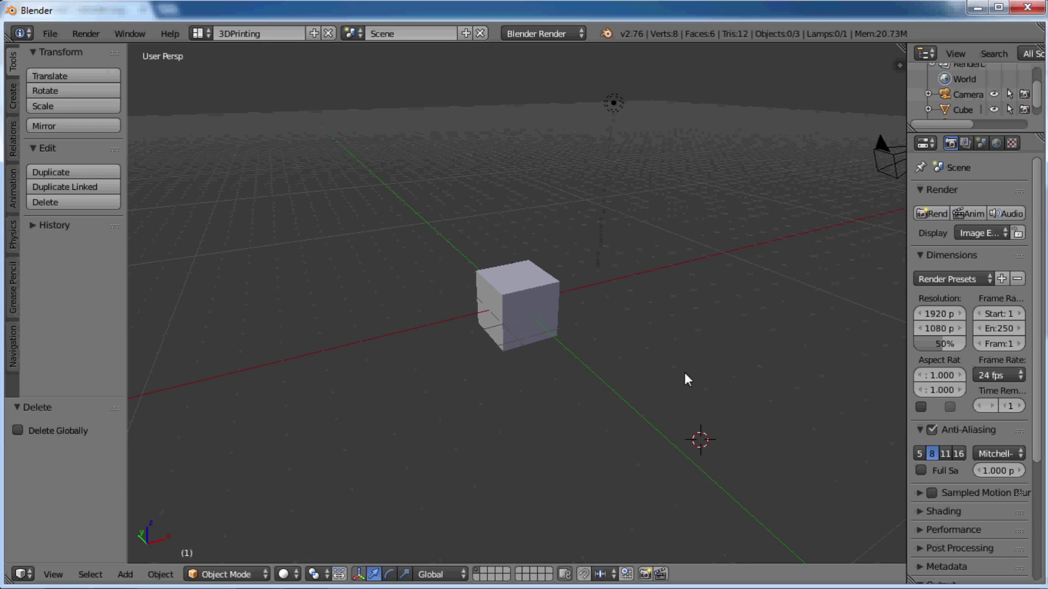
pyautogui.hotkey('shift', 'c')
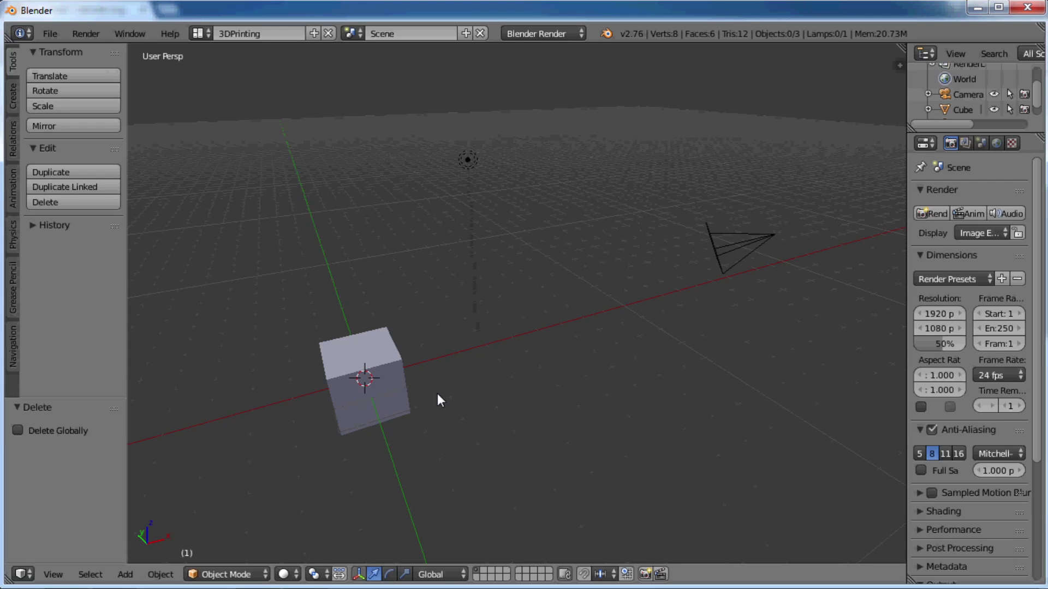
# - Select the cube and lamp together, alternate the active object between them, and remove the lamp from the selection
pyautogui.keyDown('shift'); pyautogui.rightClick(386, 345); pyautogui.keyUp('shift')
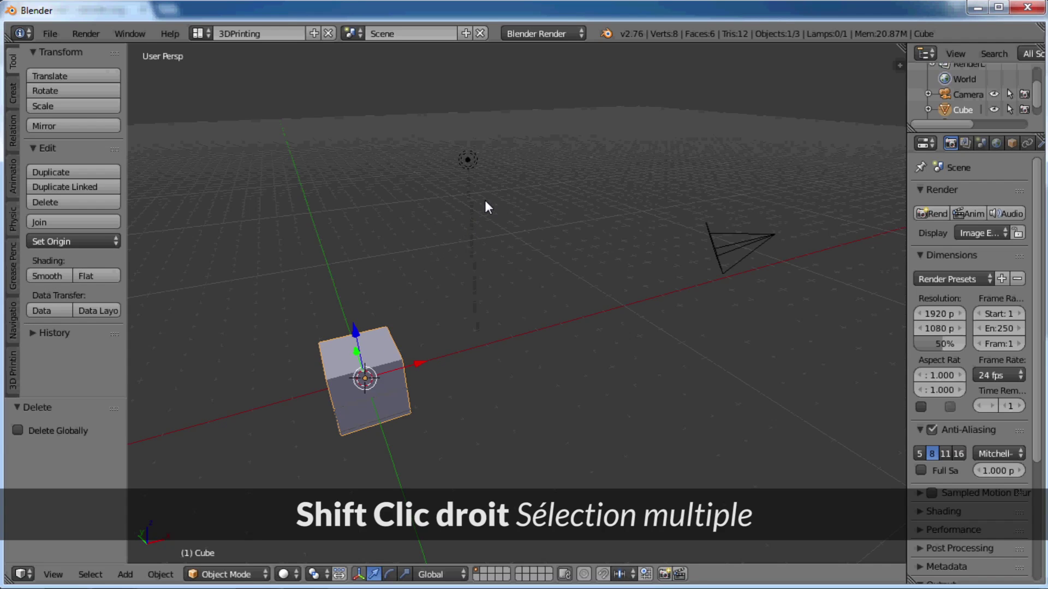
pyautogui.keyDown('shift'); pyautogui.rightClick(463, 155); pyautogui.keyUp('shift')
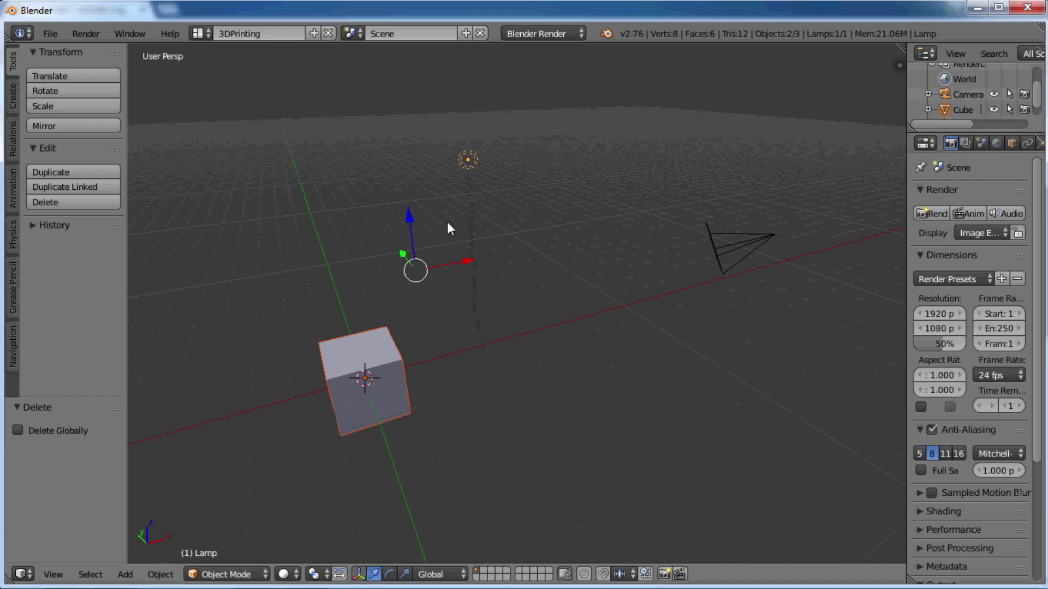
pyautogui.keyDown('shift'); pyautogui.rightClick(389, 352); pyautogui.keyUp('shift')
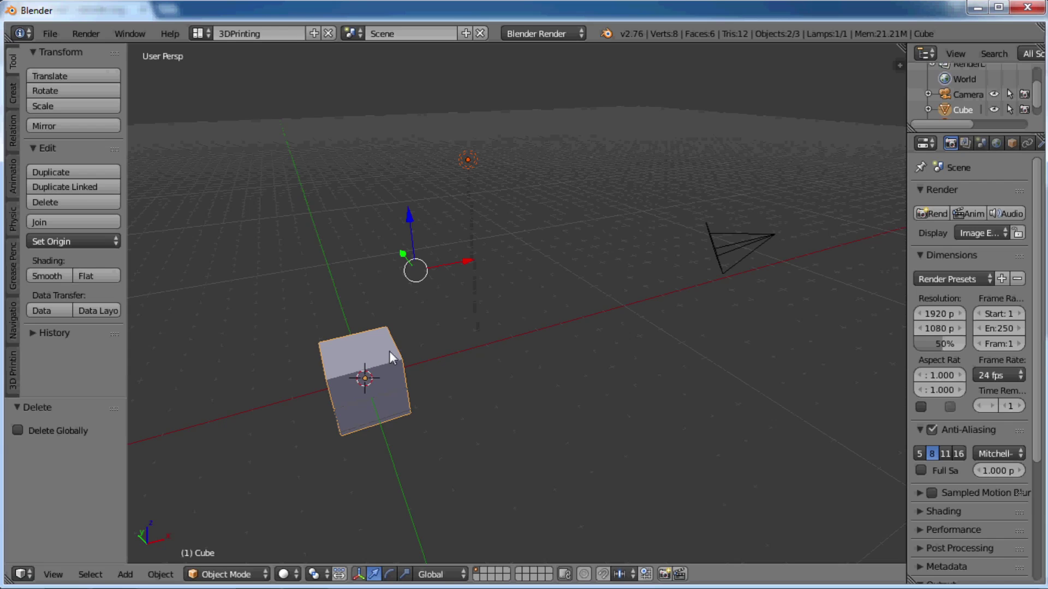
pyautogui.keyDown('shift'); pyautogui.rightClick(473, 154); pyautogui.keyUp('shift')
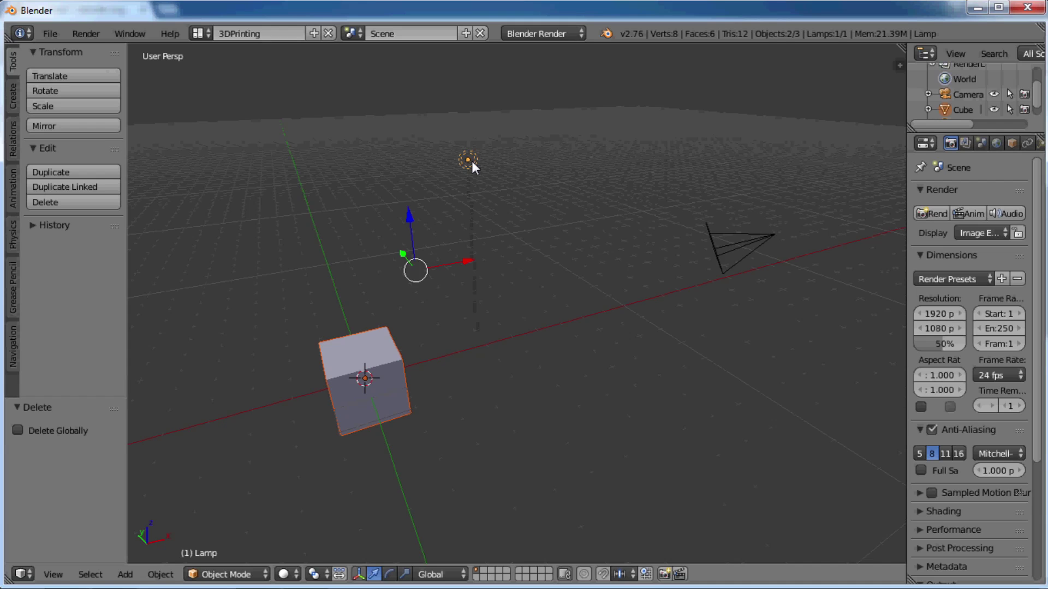
pyautogui.keyDown('shift'); pyautogui.rightClick(472, 162); pyautogui.keyUp('shift')
# - Toggle between deselecting and selecting all objects several times, ending with nothing selected
pyautogui.press('a')
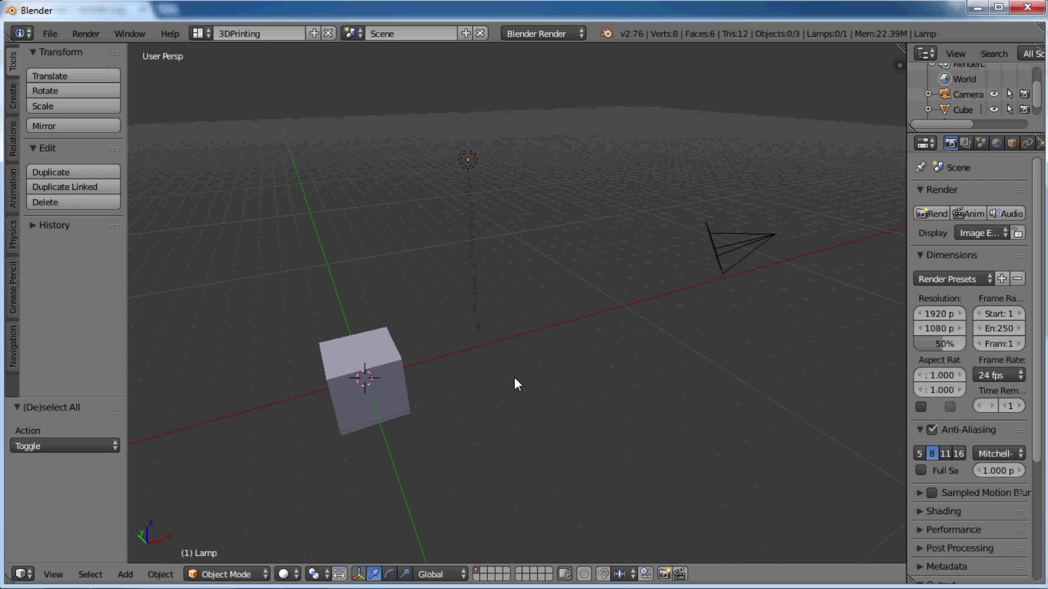
pyautogui.press('a')
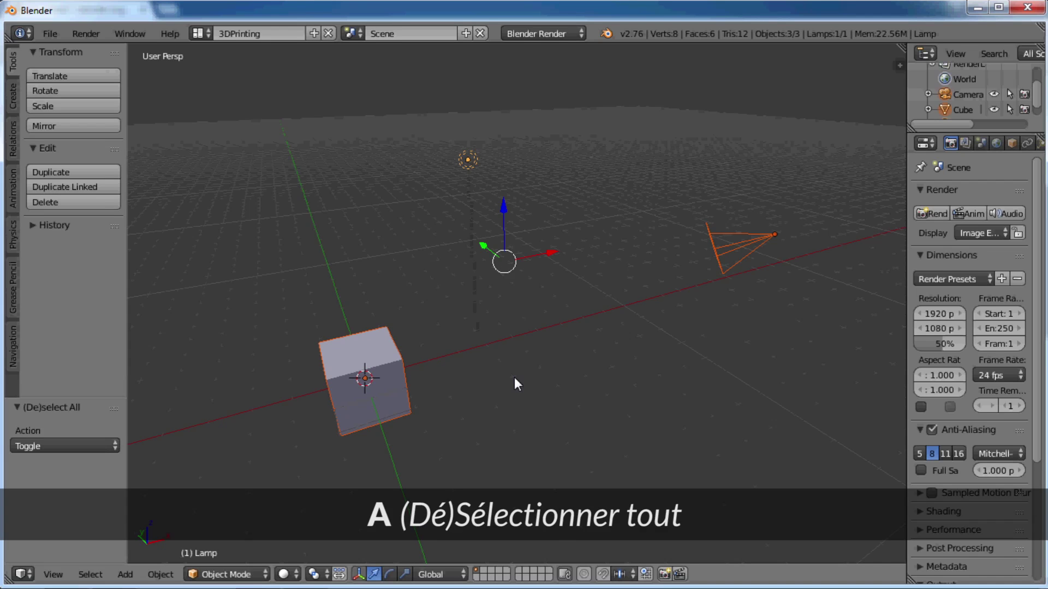
pyautogui.press('a')
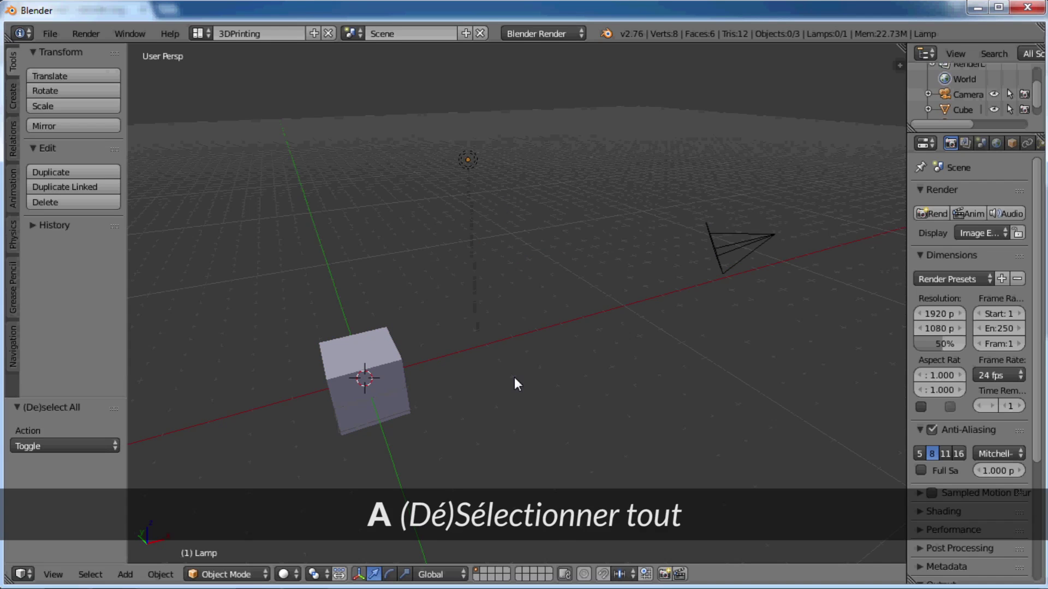
pyautogui.press('a')
pyautogui.press('a')
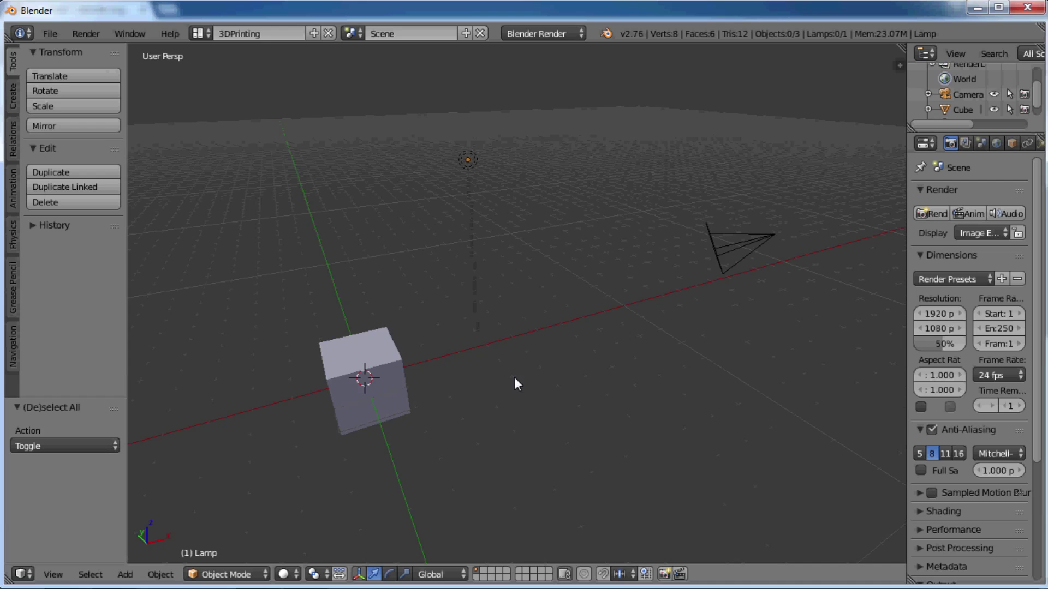
# - Select the cube, invert the selection to the lamp and camera, and invert it back to the cube
pyautogui.rightClick(370, 365)
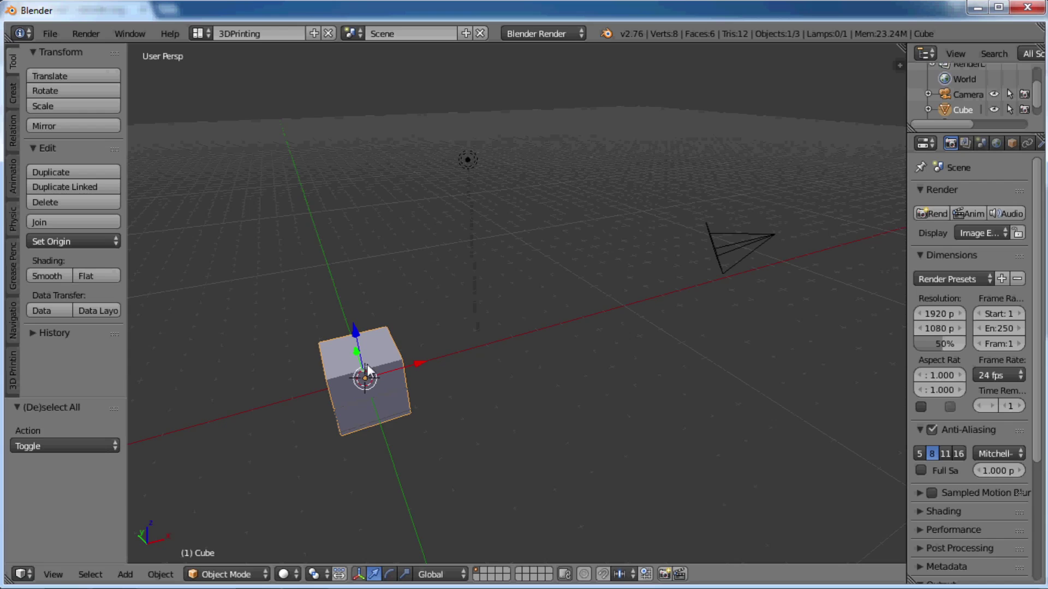
pyautogui.hotkey('ctrl', 'i')
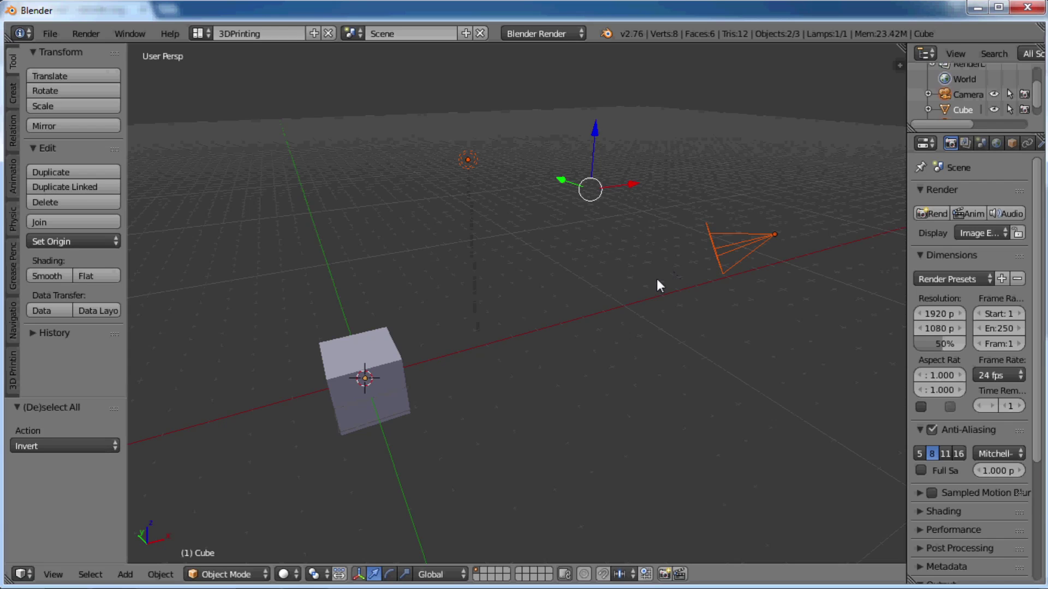
pyautogui.hotkey('ctrl', 'i')
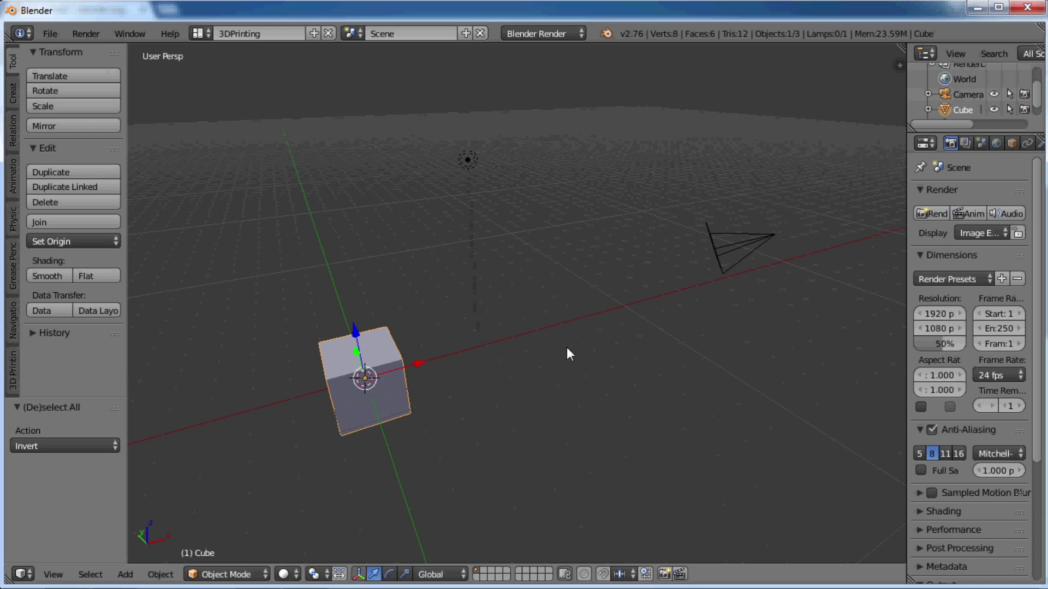
# - Clear the selection and box-select the cube and the lamp
pyautogui.press('a')
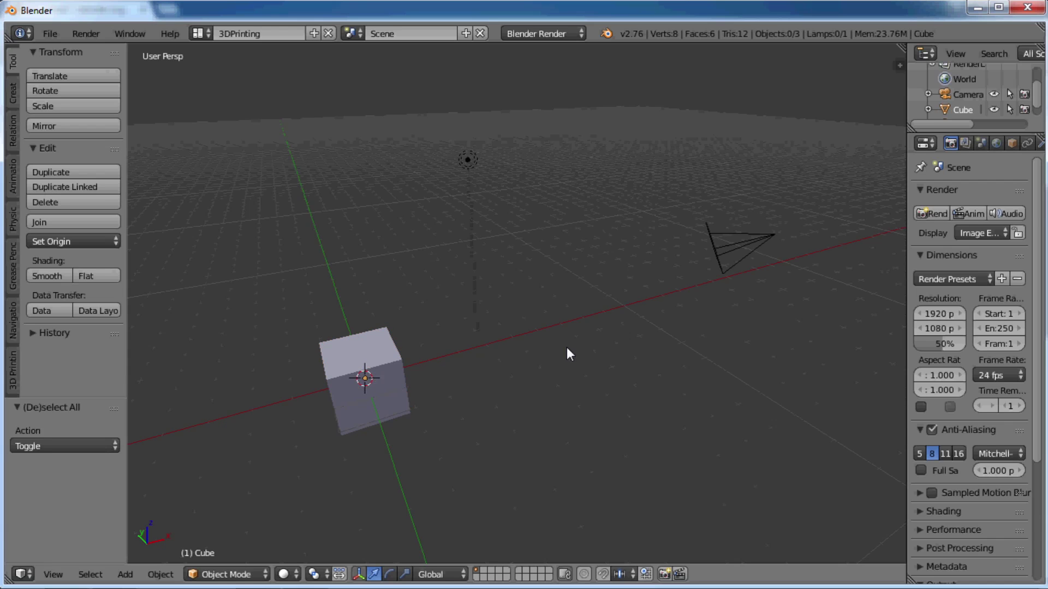
pyautogui.press('b')
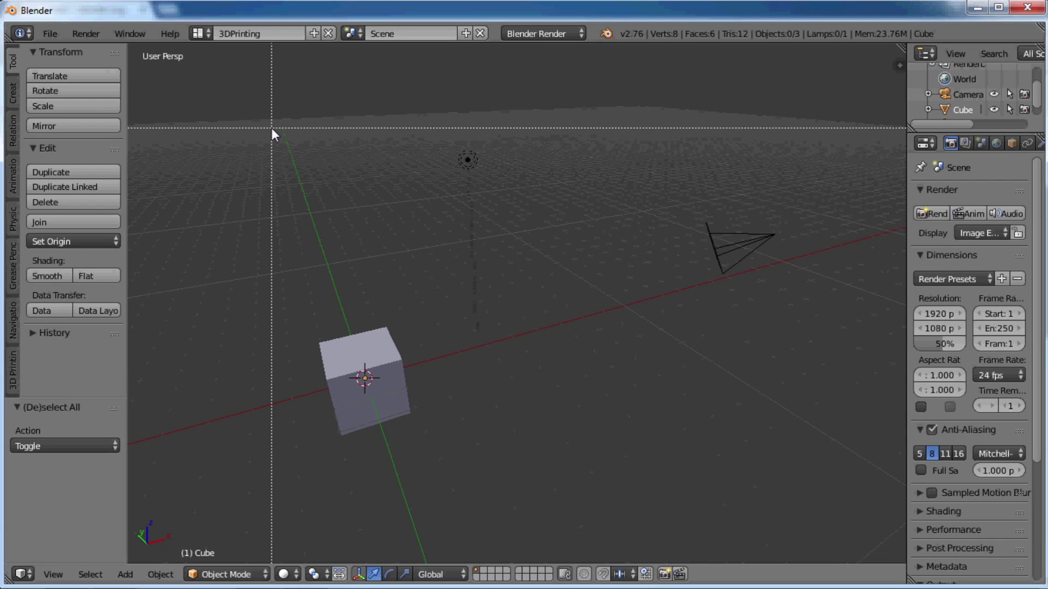
pyautogui.moveTo(270, 128); pyautogui.dragTo(541, 476)
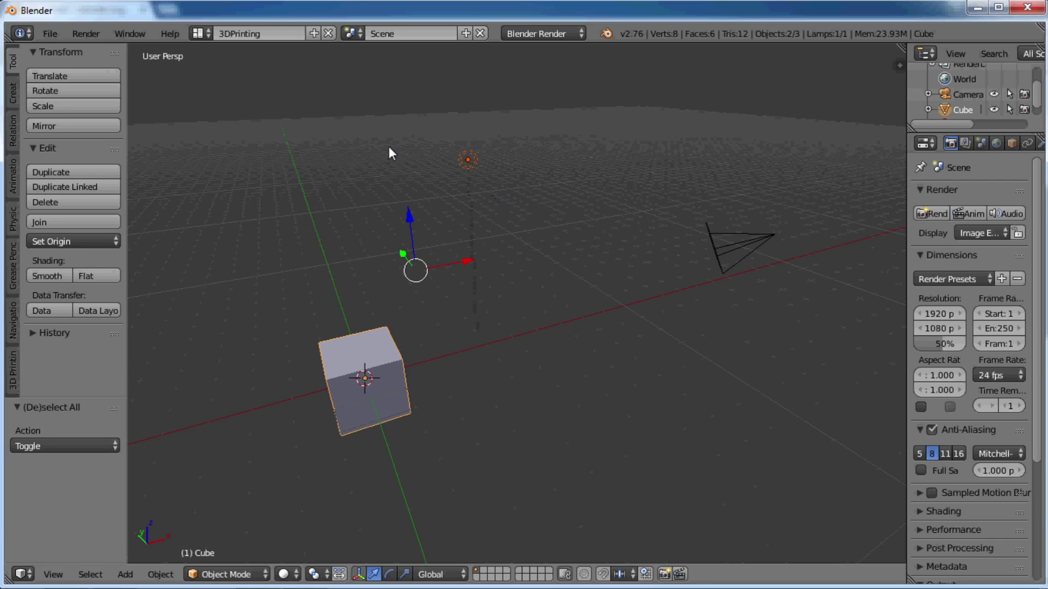
# - Clear the selection and use circle select with an enlarged circle to select the cube and the lamp
pyautogui.press('a')
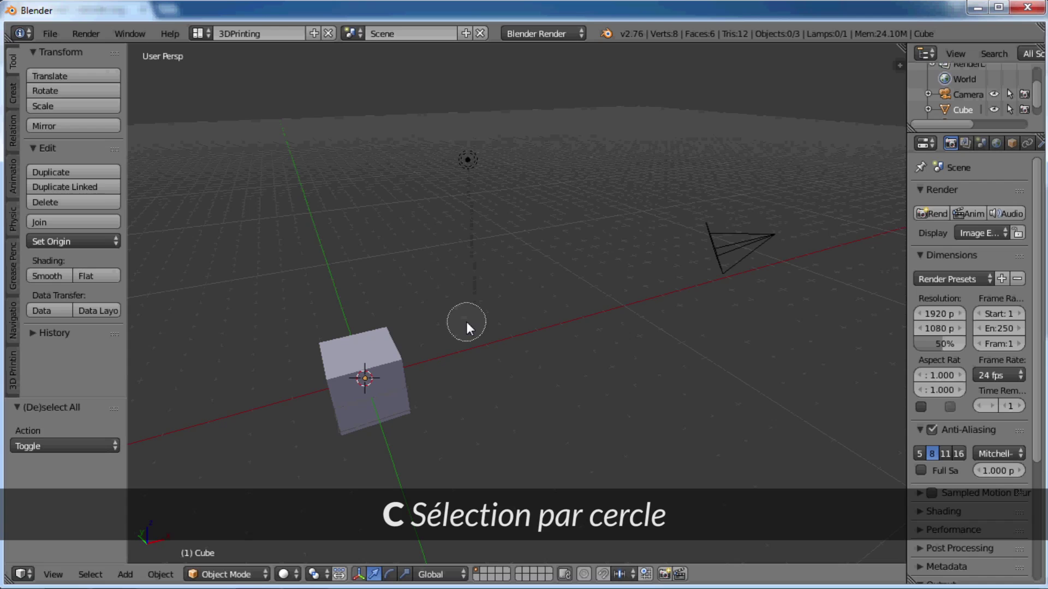
pyautogui.scroll(-4, 466, 321)
pyautogui.scroll(1, 466, 321)
pyautogui.scroll(-4, 467, 321)
pyautogui.scroll(-5, 467, 321)
pyautogui.scroll(3, 467, 321)
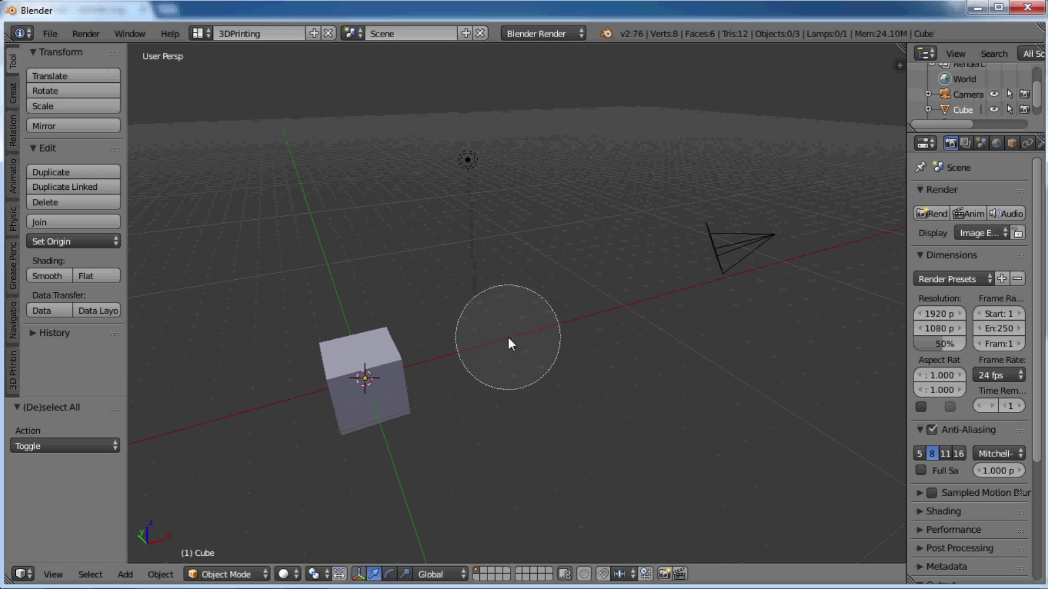
pyautogui.click(378, 389)
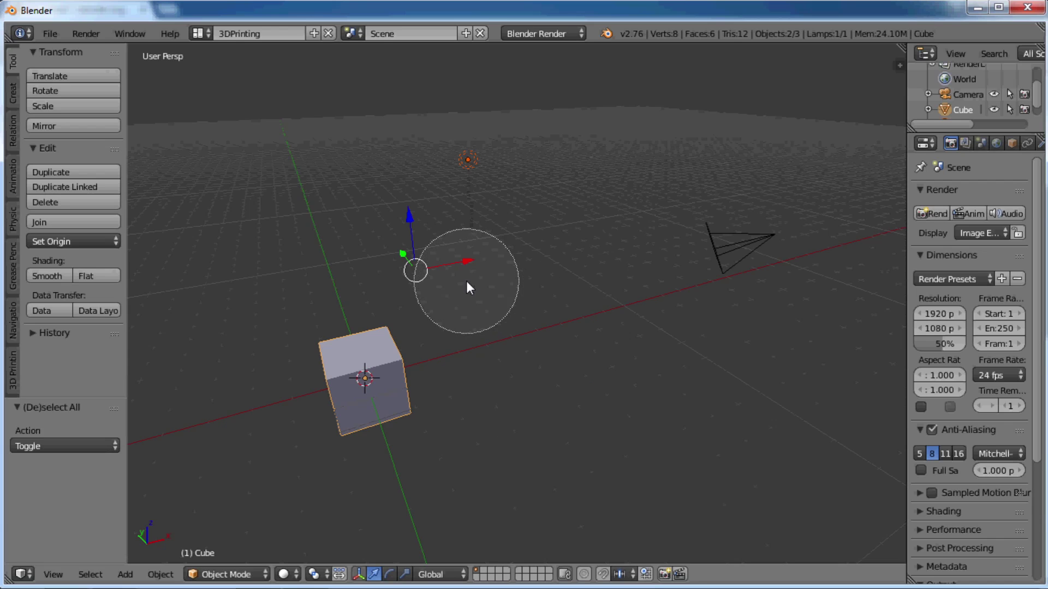
pyautogui.press('Escape')
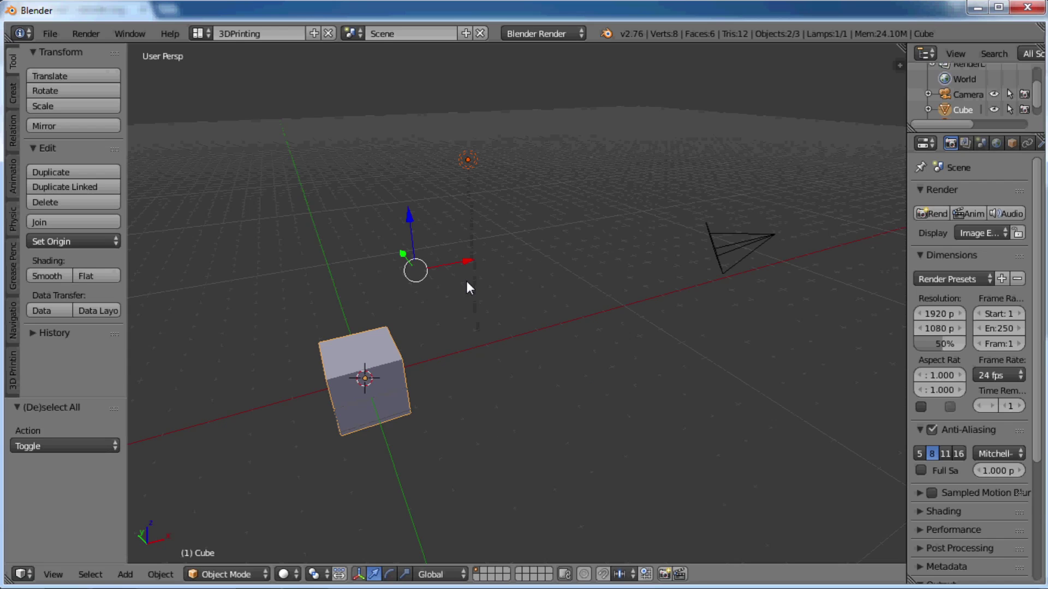
# - Starting from an empty selection, lasso-select the cube and the camera, and deselect everything again
pyautogui.press('a')
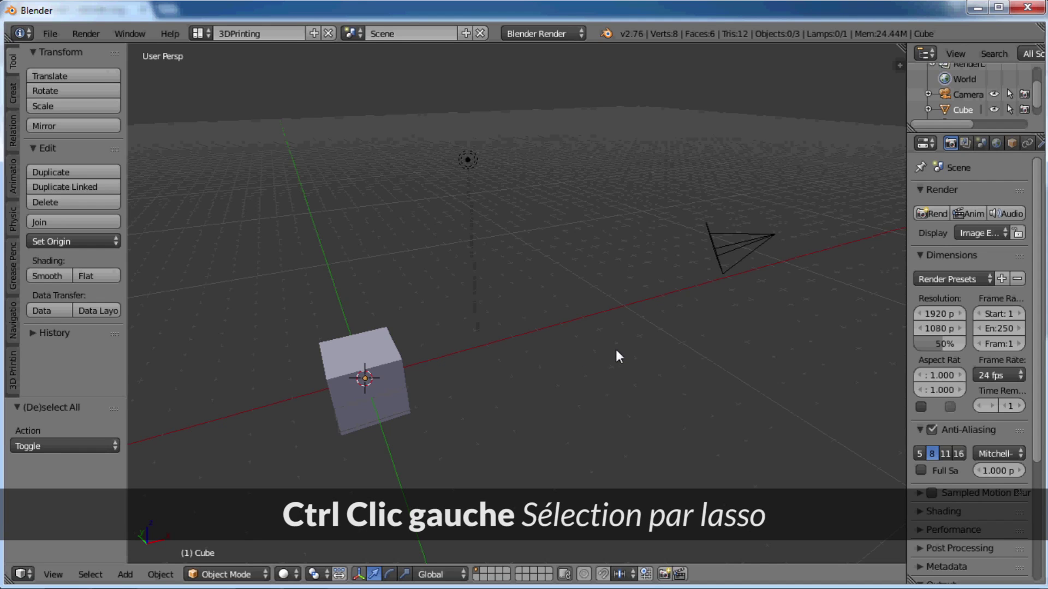
pyautogui.moveTo(522, 345)
pyautogui.keyDown('ctrl'); pyautogui.mouseDown()
pyautogui.moveTo(329, 464)
pyautogui.moveTo(195, 203)
pyautogui.moveTo(533, 239)
pyautogui.moveTo(800, 227)
pyautogui.mouseUp(); pyautogui.keyUp('ctrl')
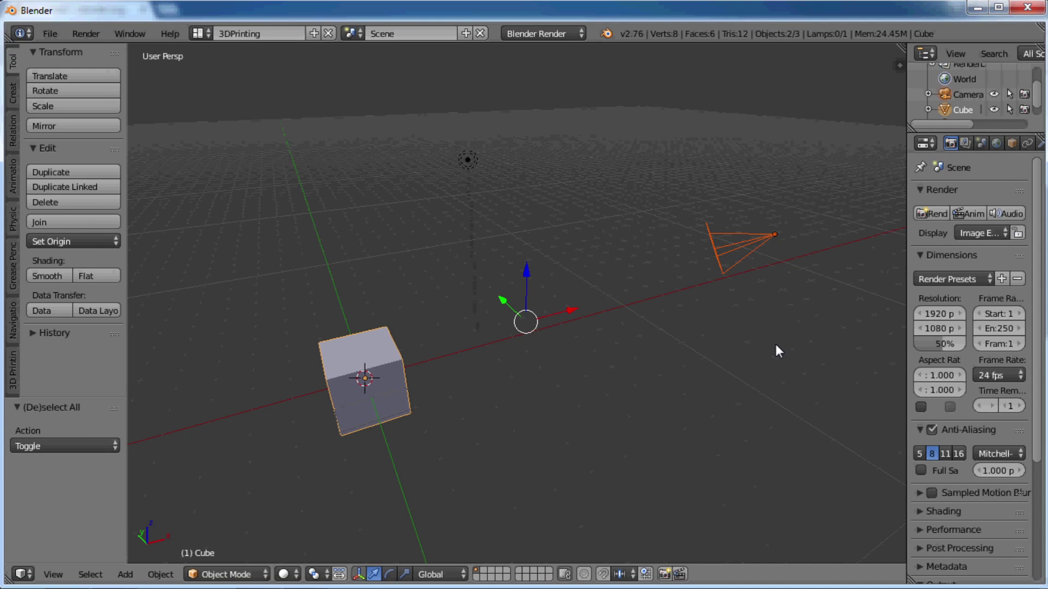
pyautogui.press('a')
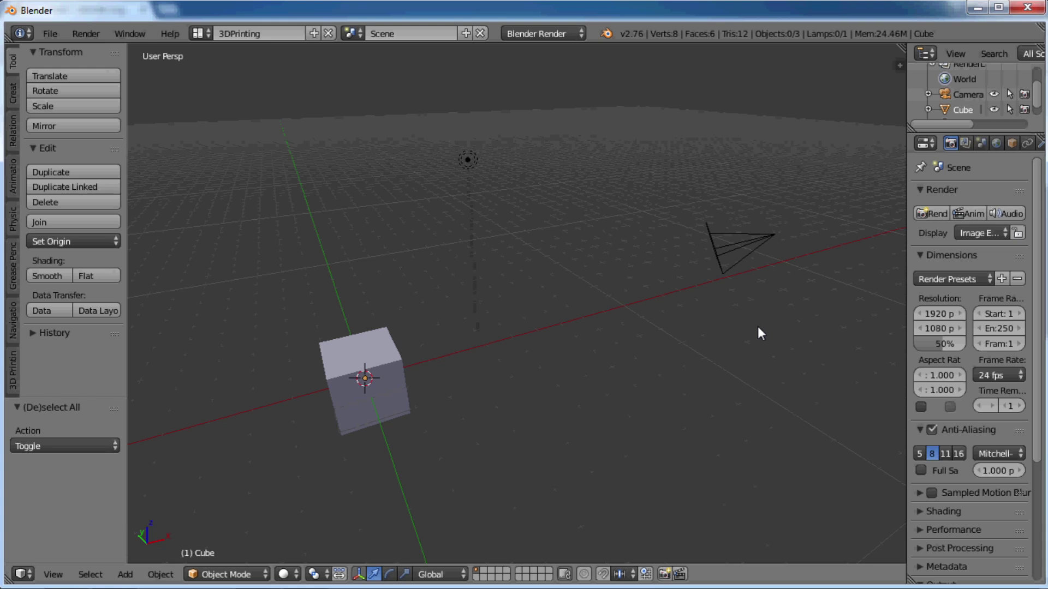
# - Select the cube at the origin and delete it from the scene
pyautogui.rightClick(372, 369)
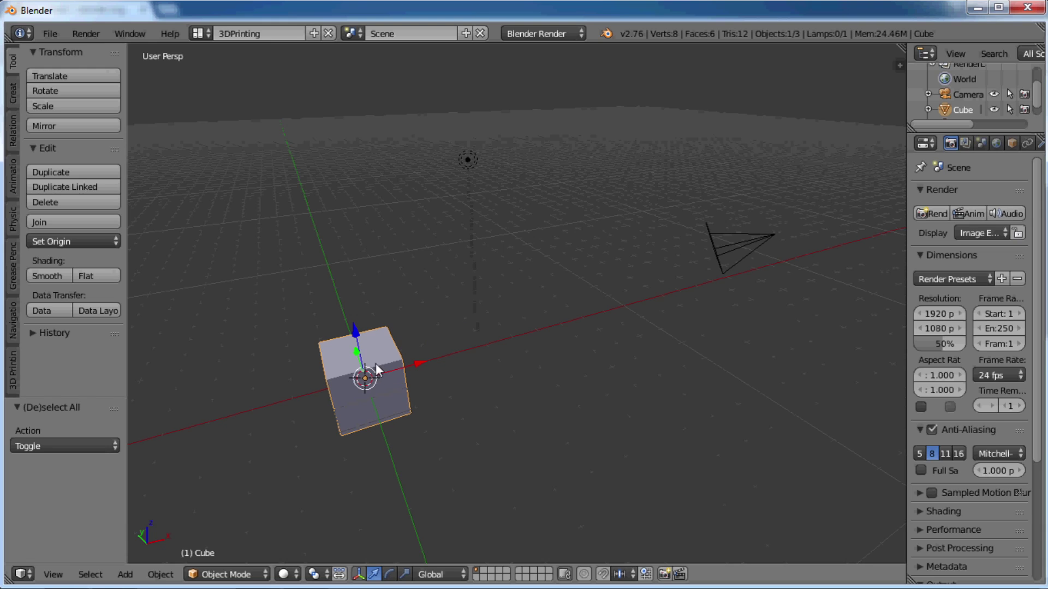
pyautogui.press('x')
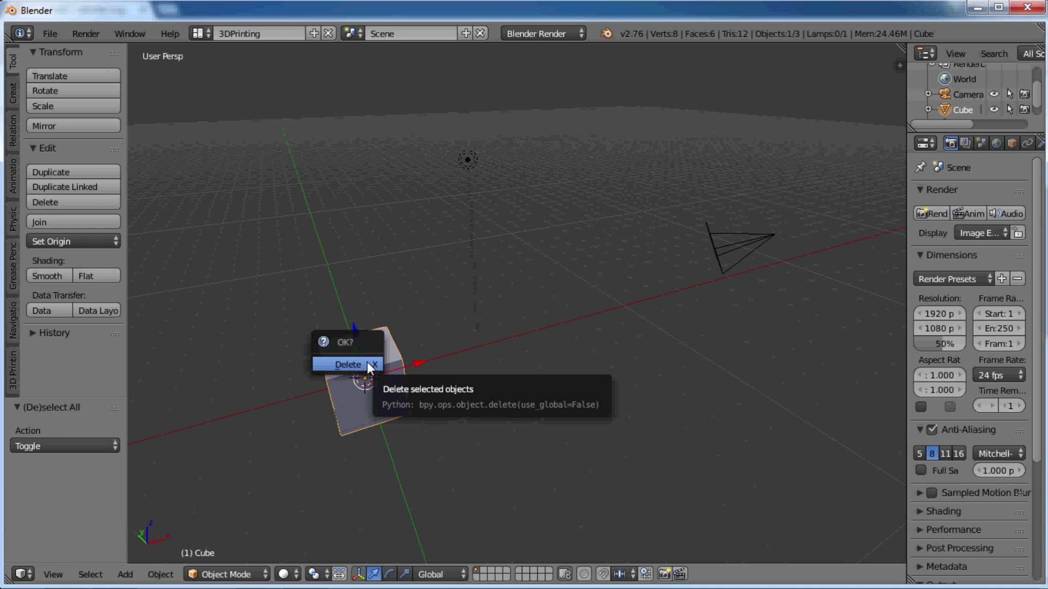
pyautogui.click(367, 362)
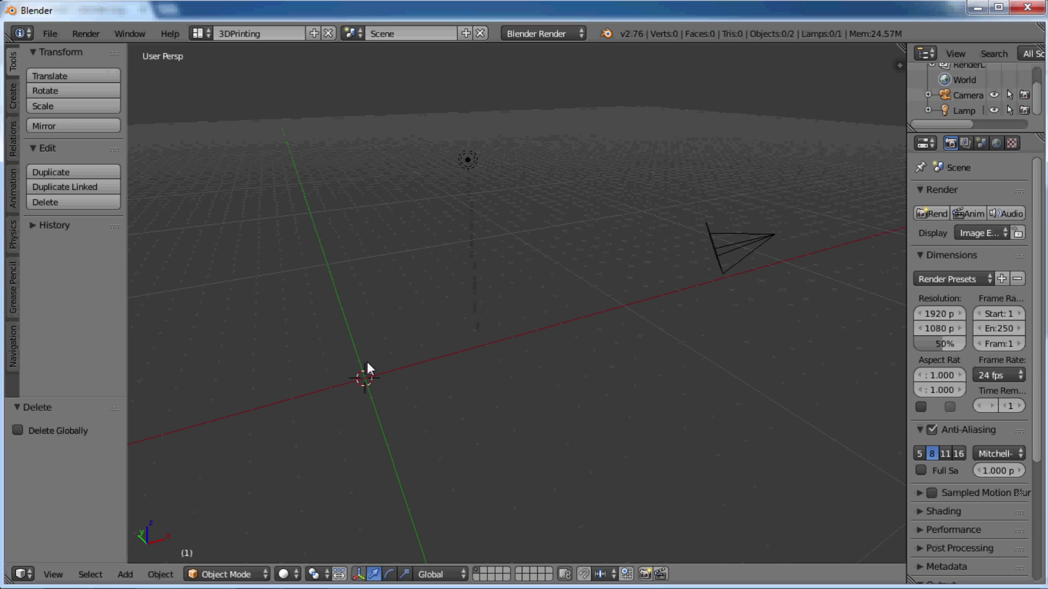
# - Add a new cube mesh at the 3D cursor on the scene origin
pyautogui.hotkey('shift', 'a')
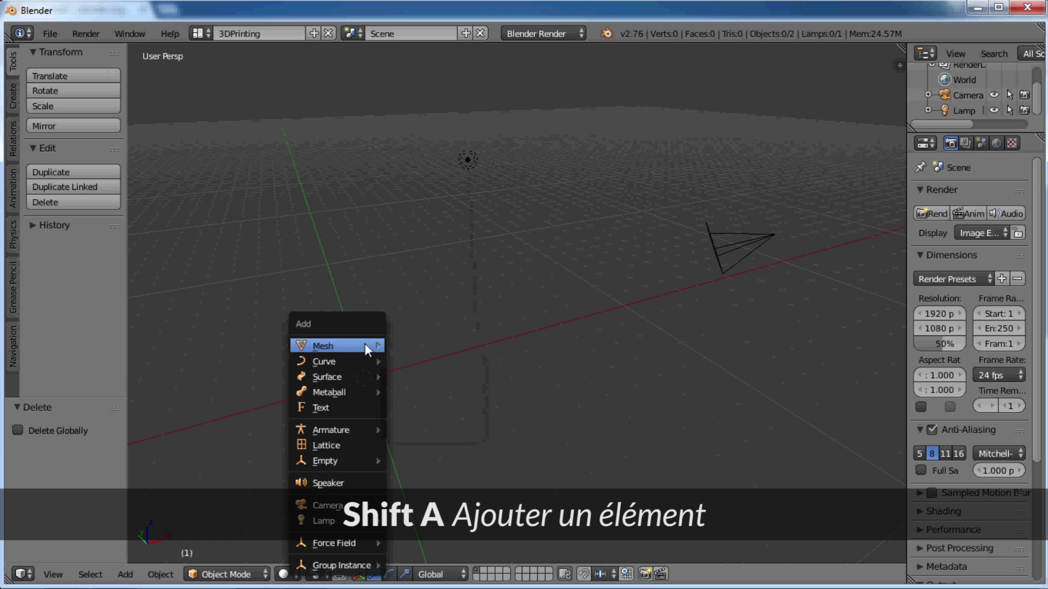
pyautogui.moveTo(363, 339)
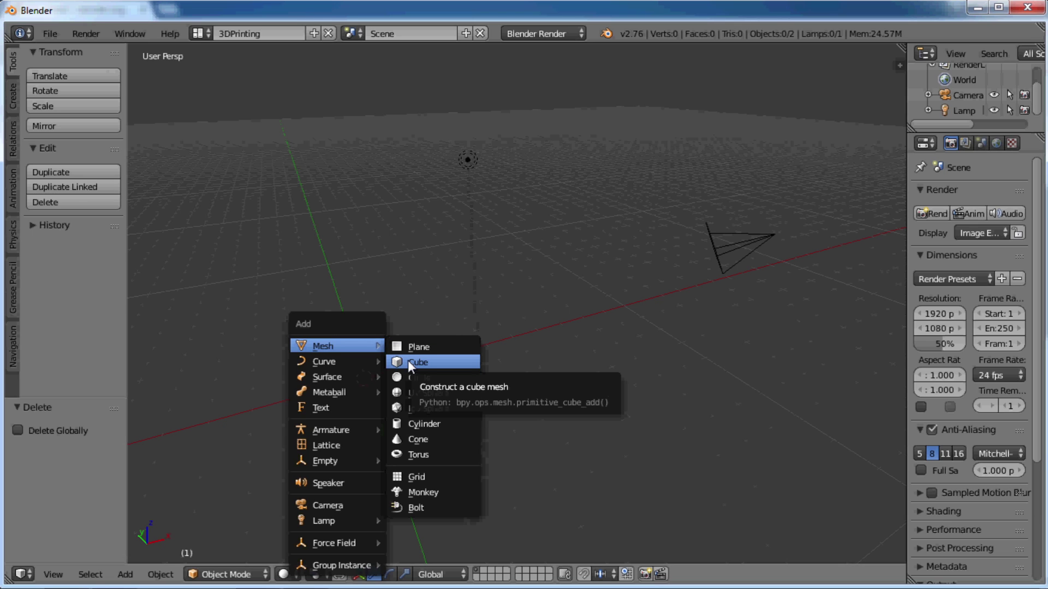
pyautogui.click(425, 365)
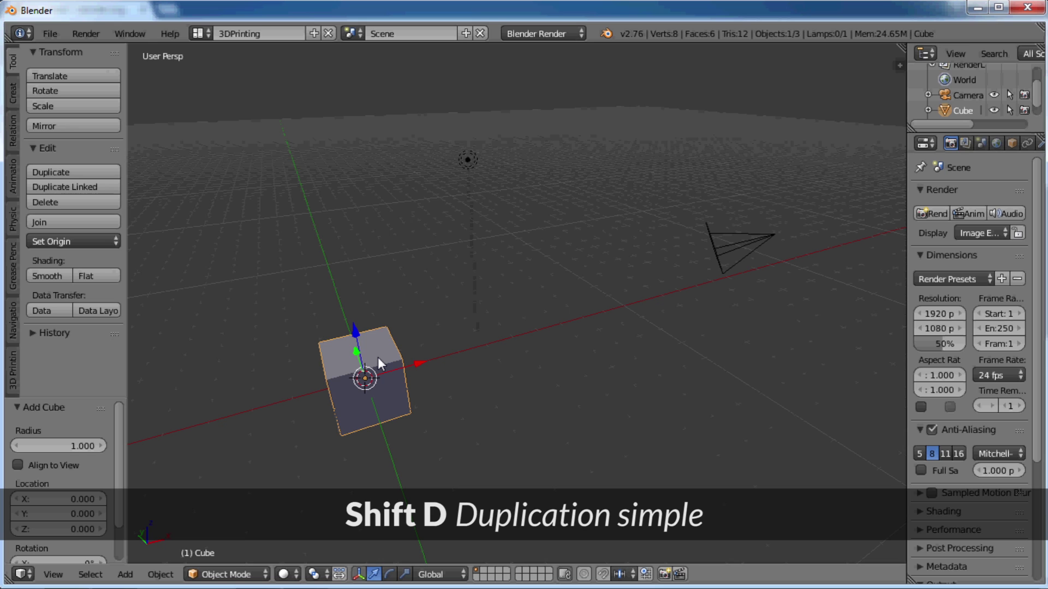
pyautogui.hotkey('shift', 'd')
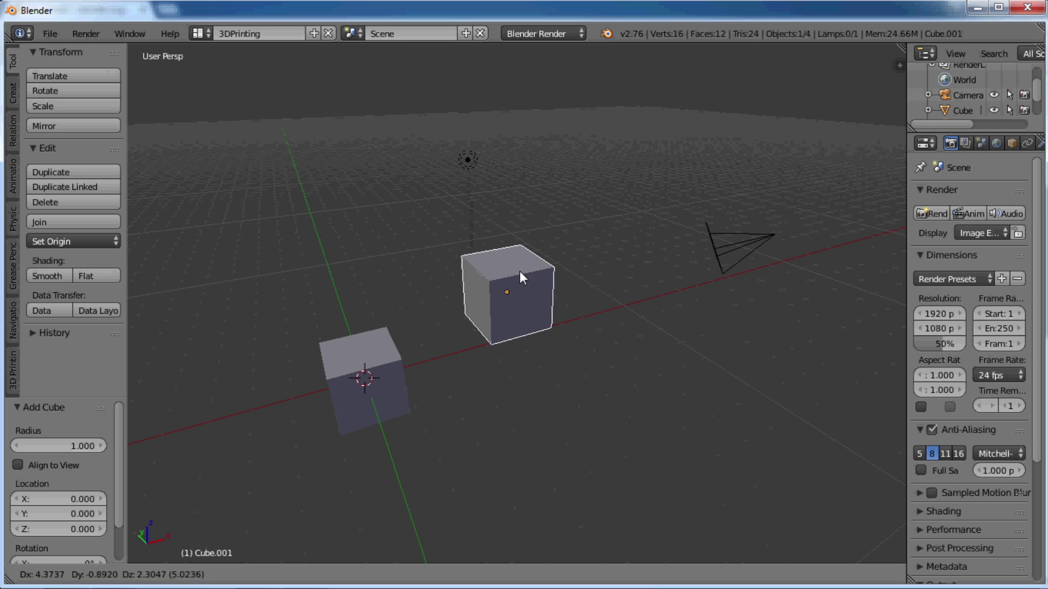
pyautogui.press('Escape')
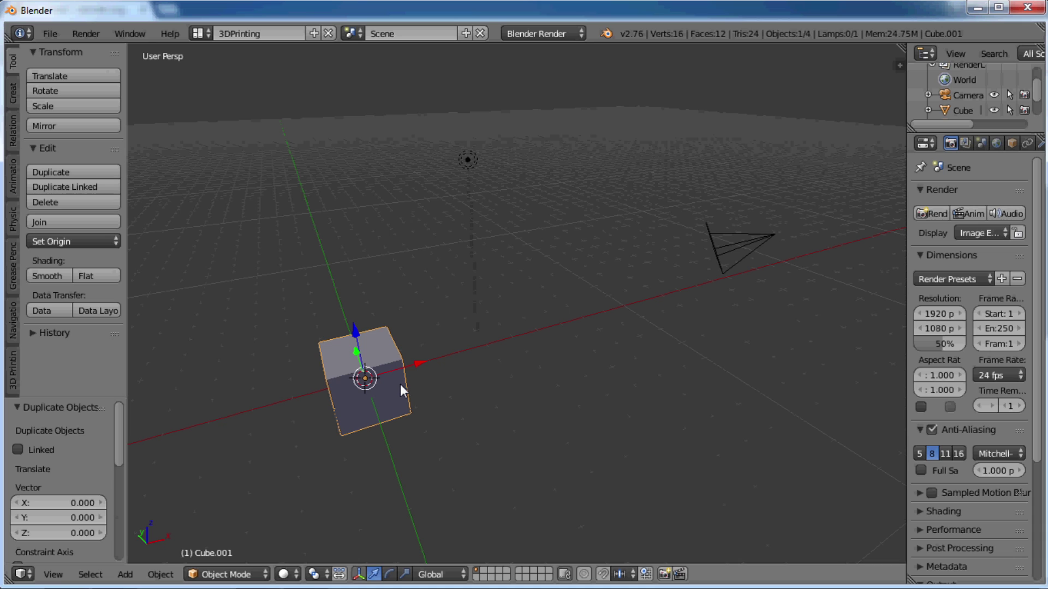
pyautogui.hotkey('ctrl', 'z')
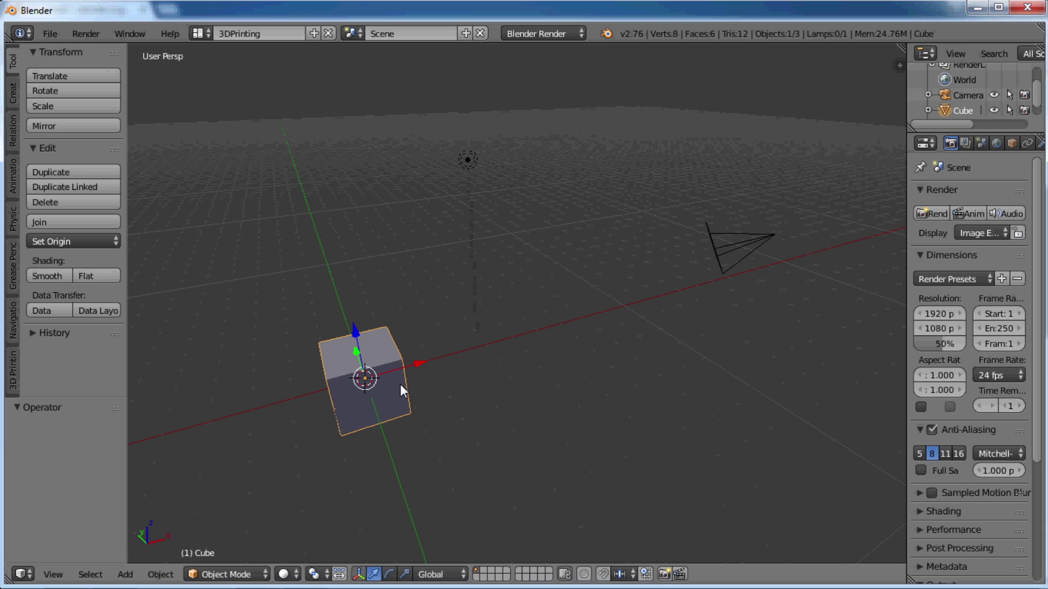
# - Duplicate the origin cube as an independent copy, offset about 7.3 in X, -3.2 in Y and 1.0 in Z
pyautogui.hotkey('shift', 'd')
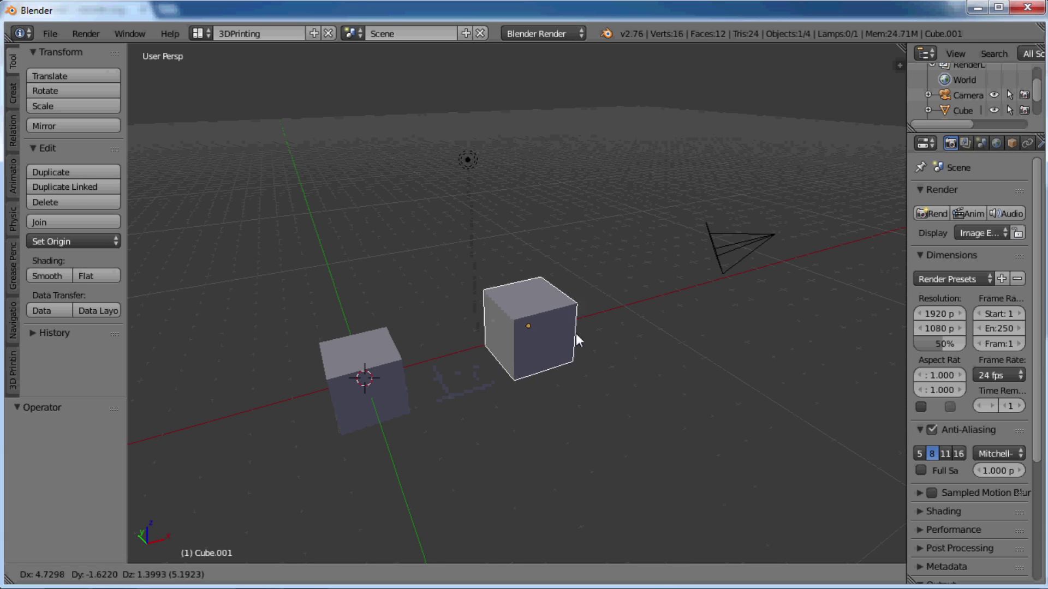
pyautogui.click(664, 348)
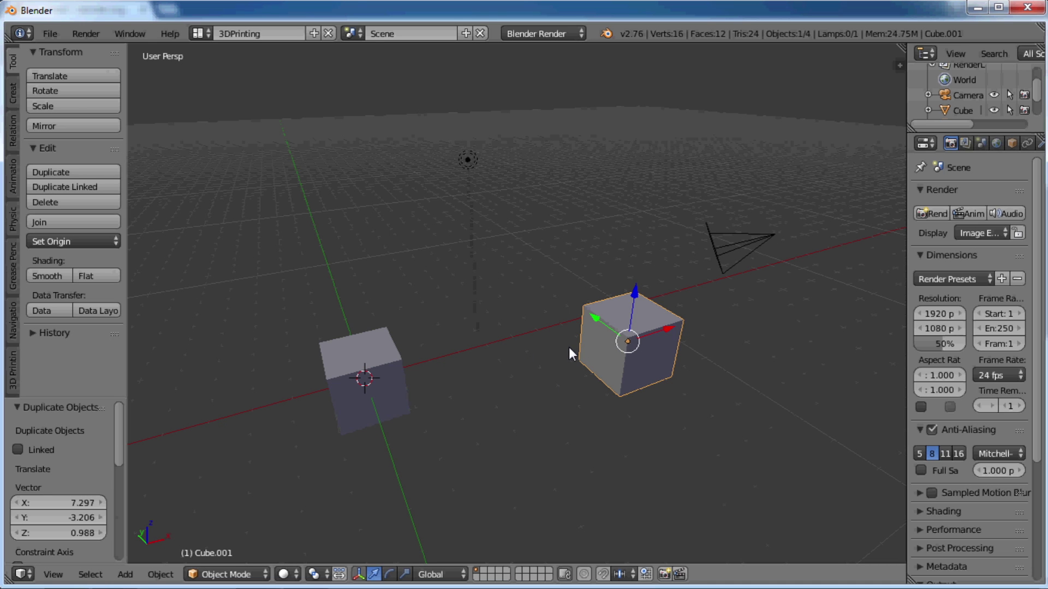
# - Try to move the upper back edge of the duplicated cube in Edit Mode, and return to Object Mode
pyautogui.press('Tab')
pyautogui.rightClick(584, 307)
pyautogui.keyDown('shift'); pyautogui.rightClick(633, 289); pyautogui.keyUp('shift')
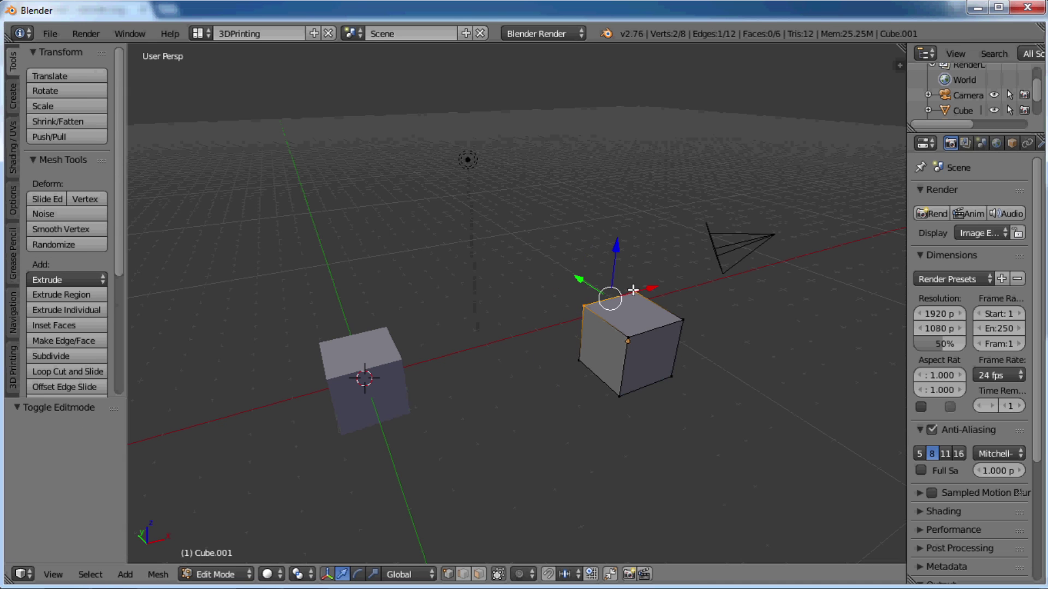
pyautogui.press('g')
pyautogui.press('Escape')
pyautogui.press('Tab')
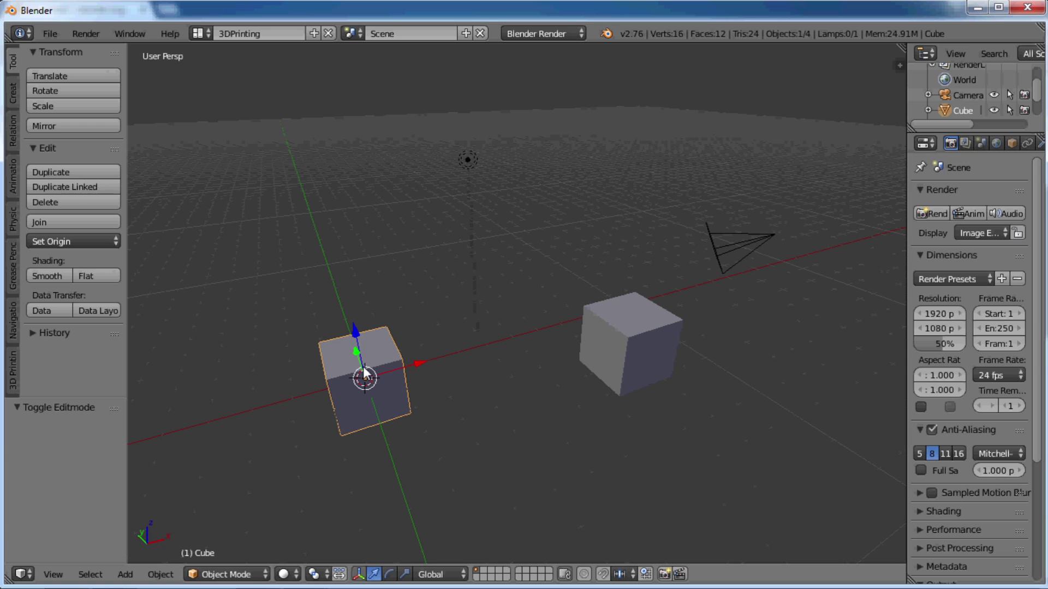
# - Place a linked duplicate of the origin cube about 3.6 away in X and 3.1 in Z, and raise its upper back edge about 1.6 along Z
pyautogui.hotkey('alt', 'd')
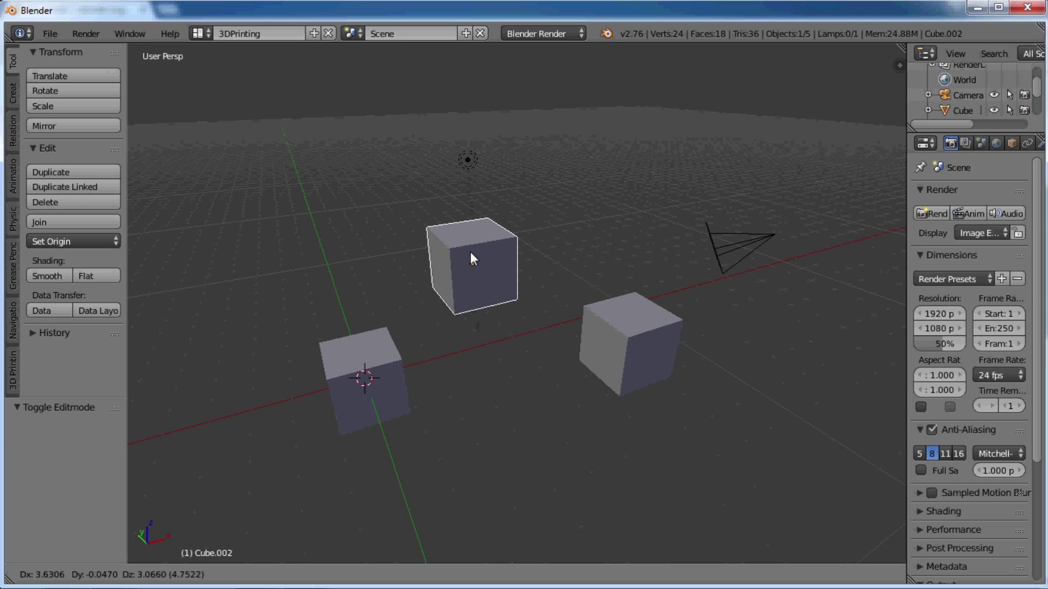
pyautogui.click(471, 253)
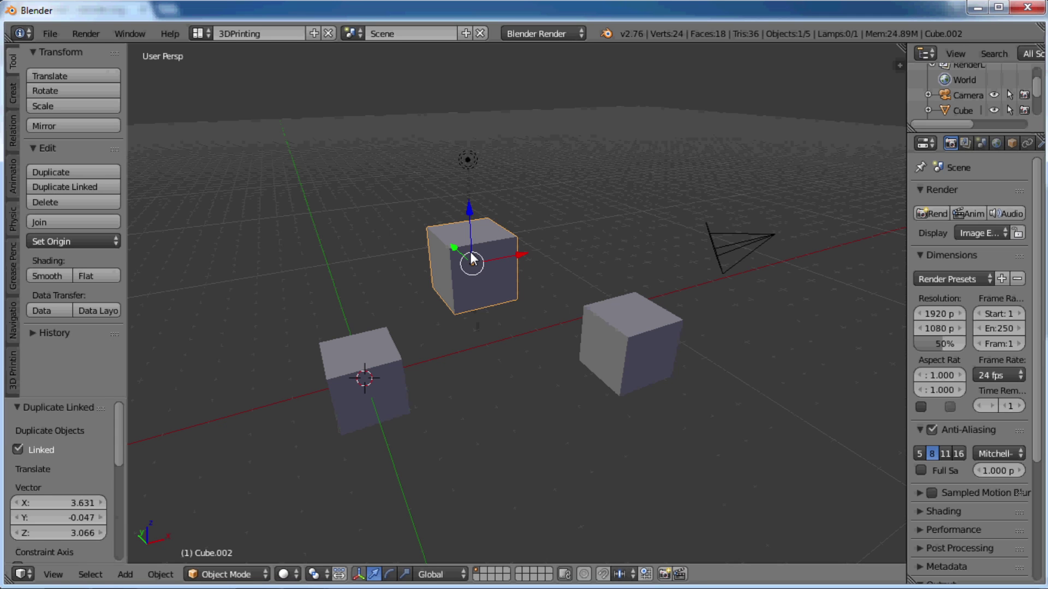
pyautogui.press('Tab')
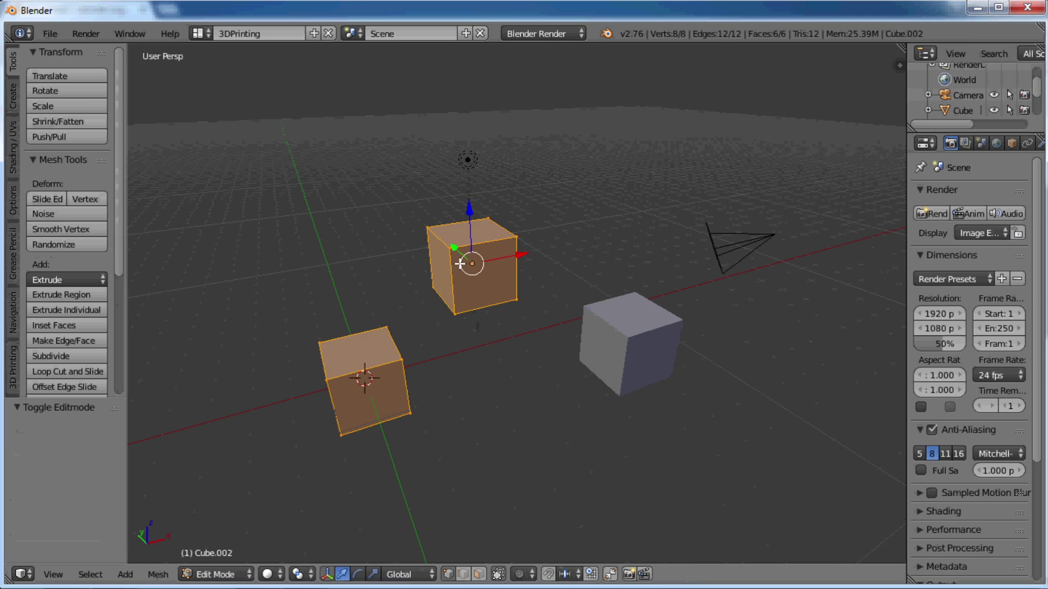
pyautogui.rightClick(426, 232)
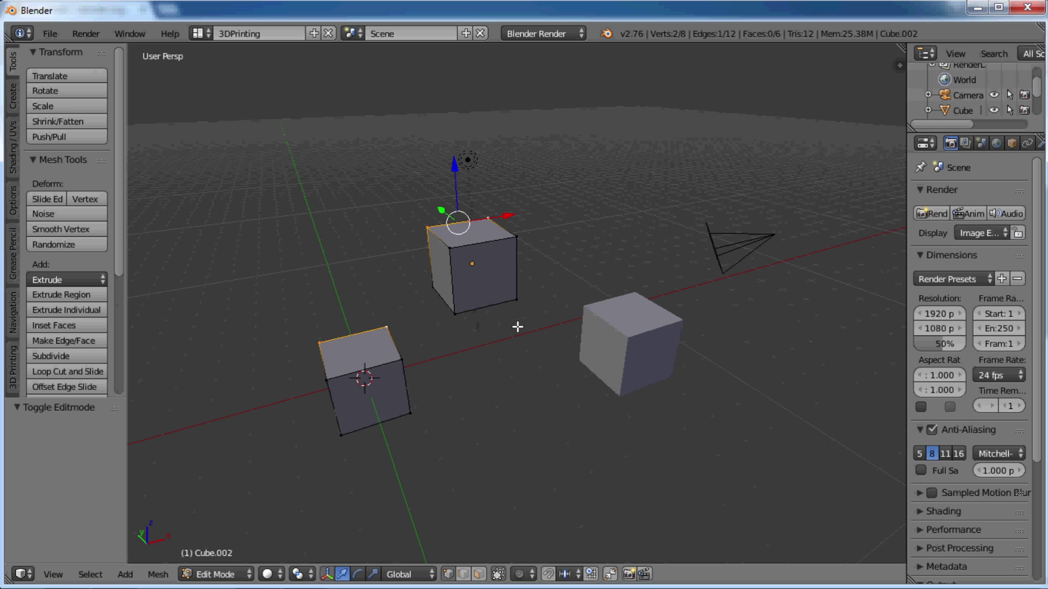
pyautogui.press('g')
pyautogui.press('z')
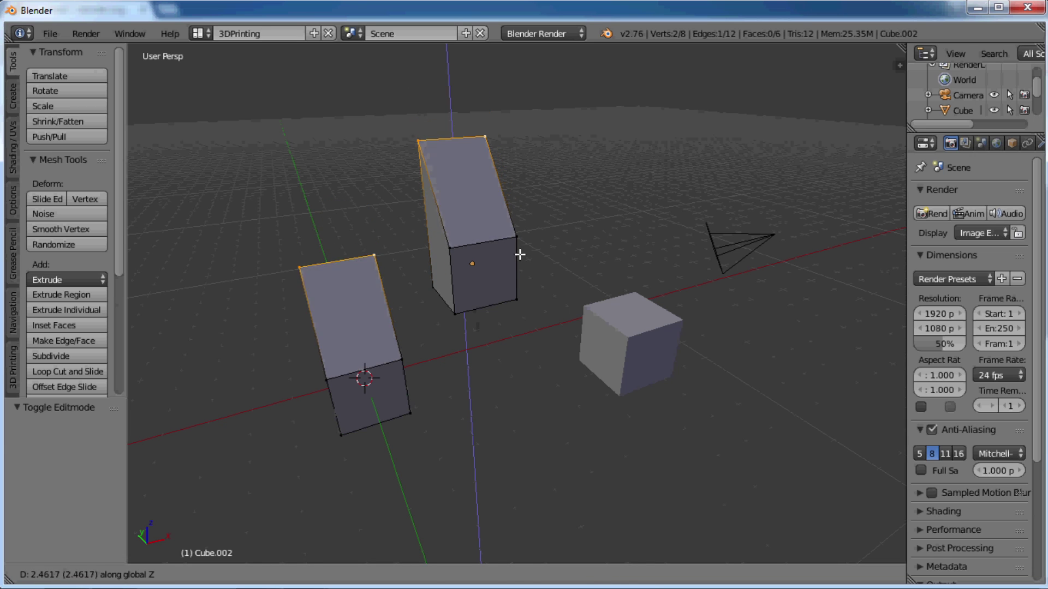
pyautogui.click(520, 273)
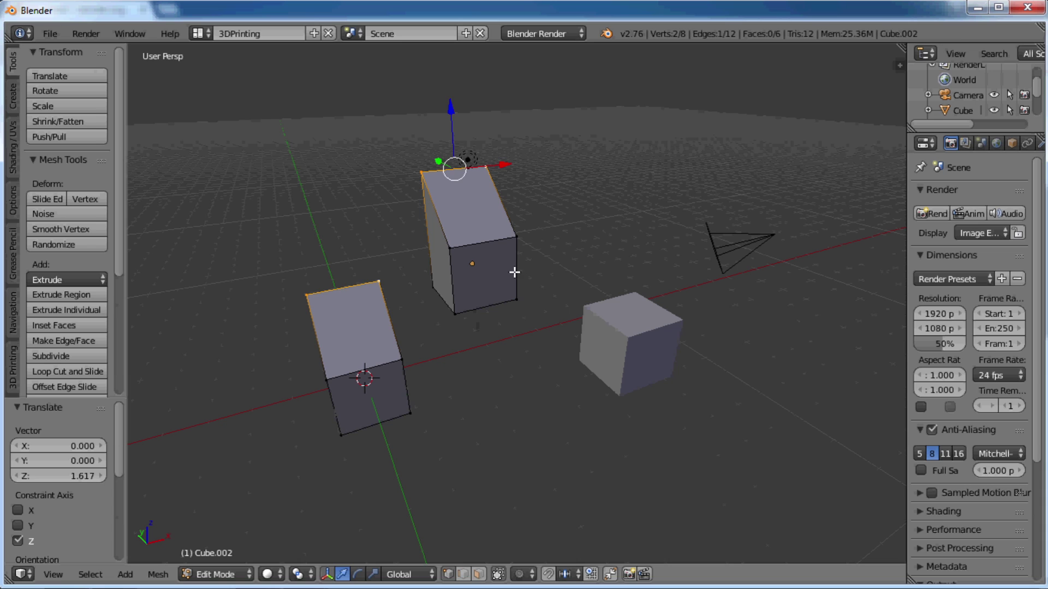
pyautogui.press('Tab')
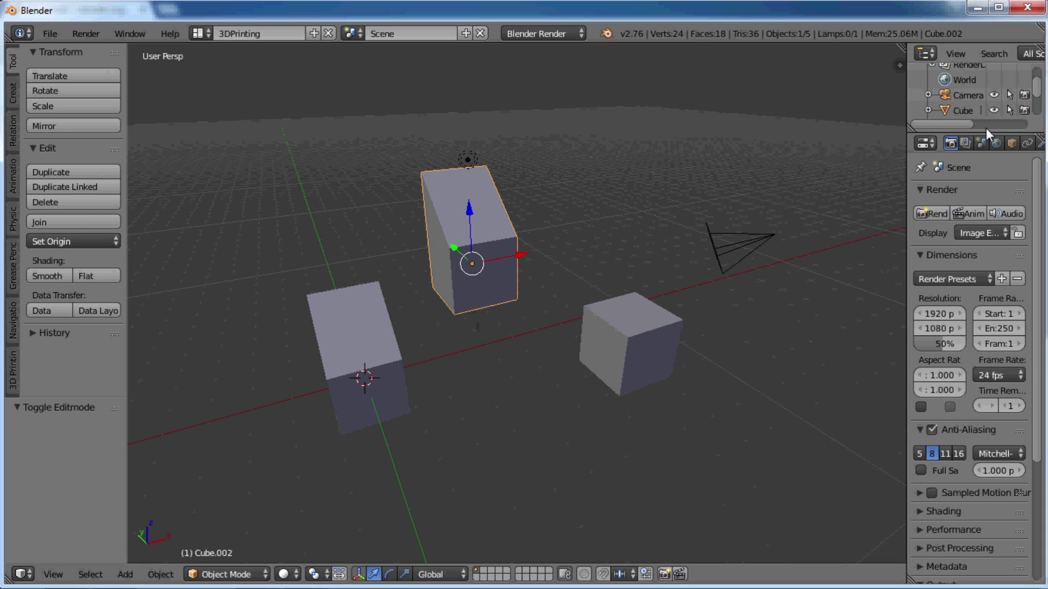
# - Enlarge the Outliner and toggle the visibility of Cube, Cube.001 and Cube.002 off and on again
pyautogui.moveTo(984, 132); pyautogui.dragTo(983, 227)
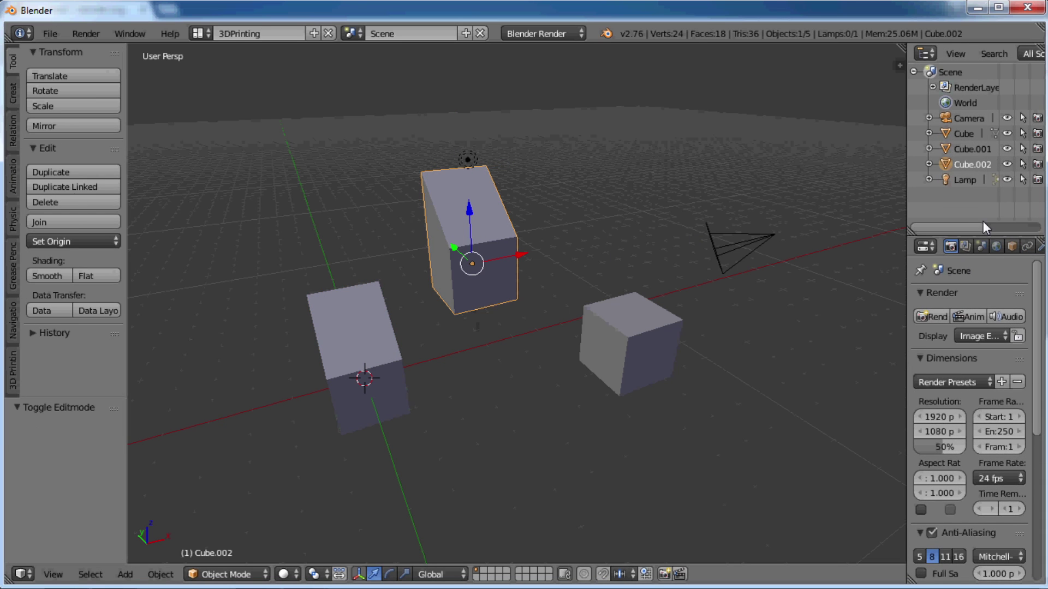
pyautogui.click(1007, 132)
pyautogui.click(1007, 132)
pyautogui.click(1007, 148)
pyautogui.click(1007, 149)
pyautogui.click(1007, 164)
pyautogui.click(1007, 164)
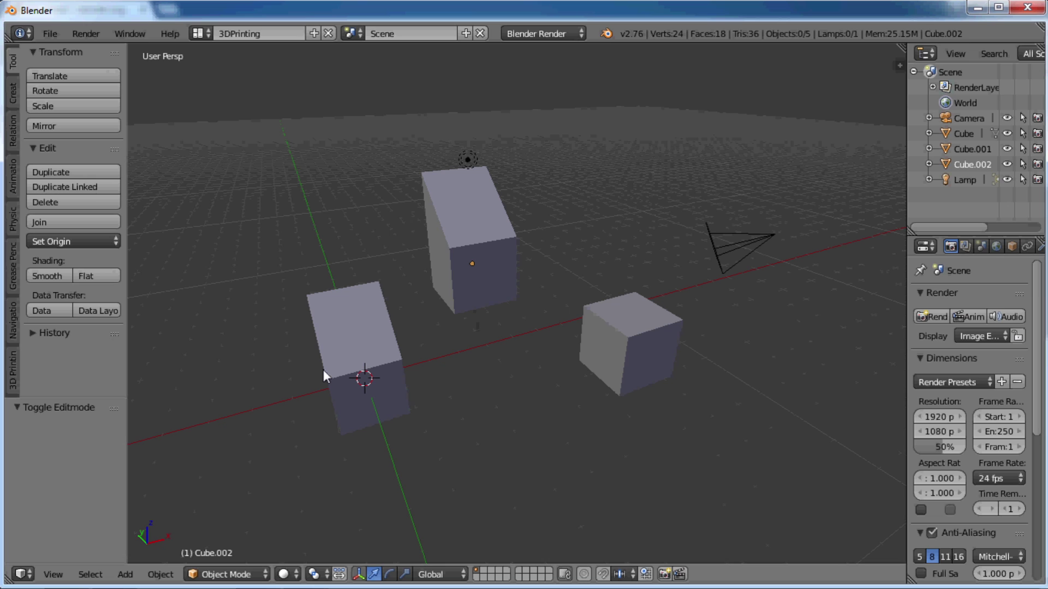
# - Hide the two linked cubes together in the 3D view and reveal them again
pyautogui.rightClick(349, 351)
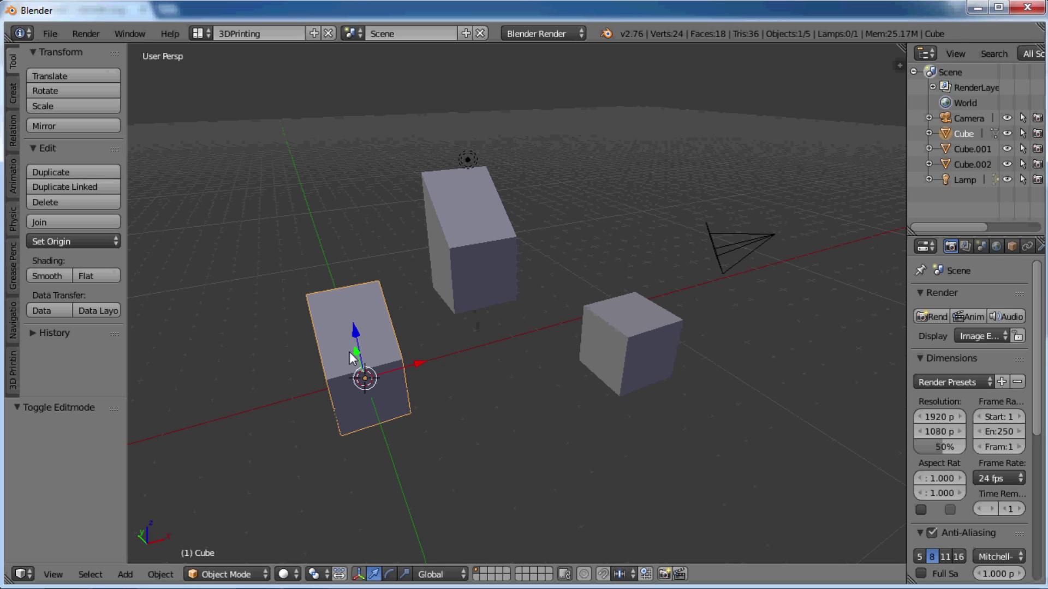
pyautogui.keyDown('shift'); pyautogui.rightClick(489, 237); pyautogui.keyUp('shift')
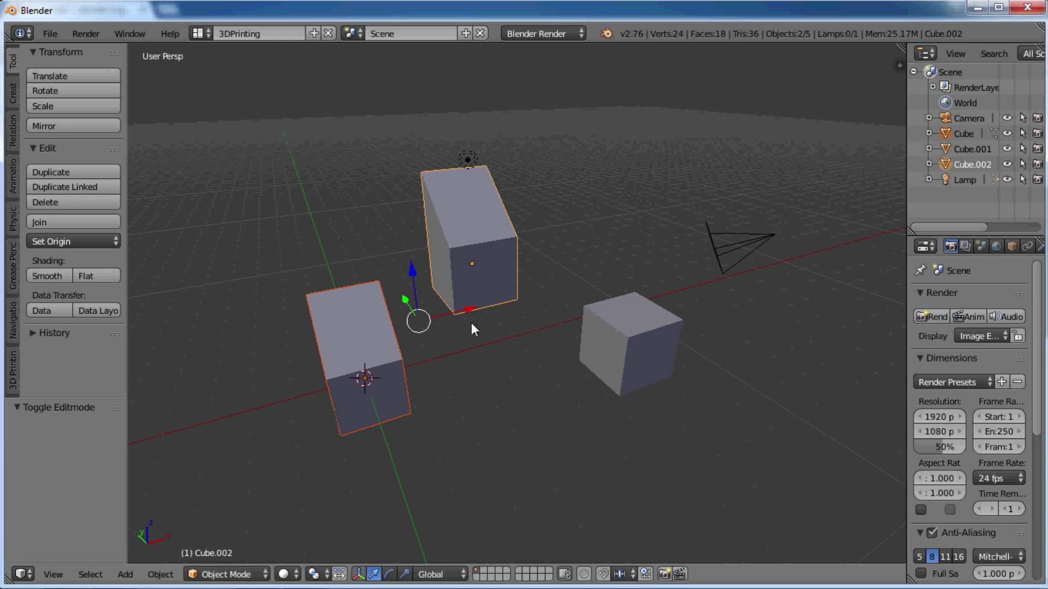
pyautogui.press('h')
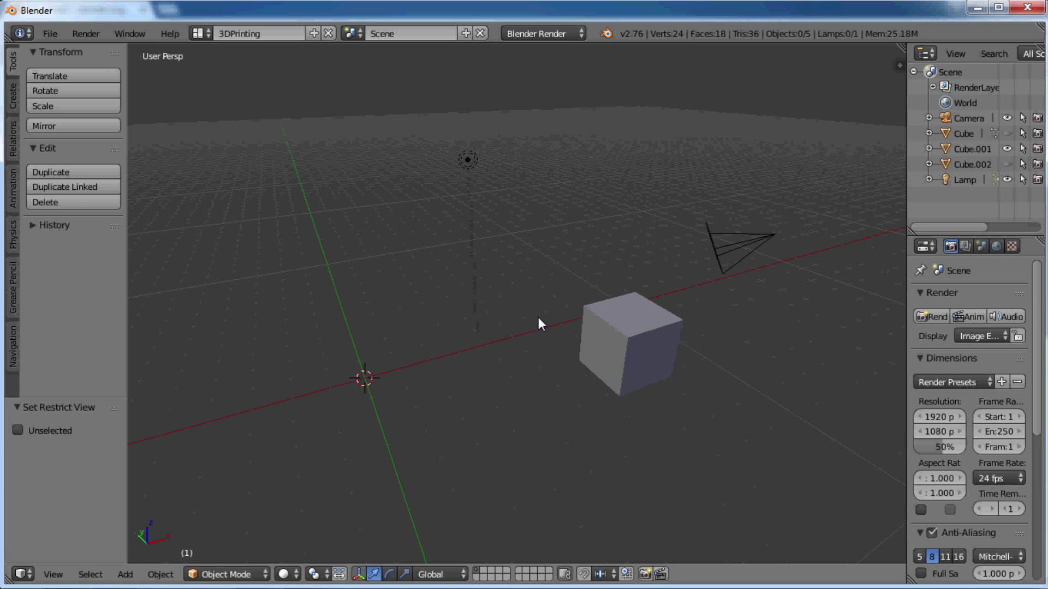
pyautogui.hotkey('alt', 'h')
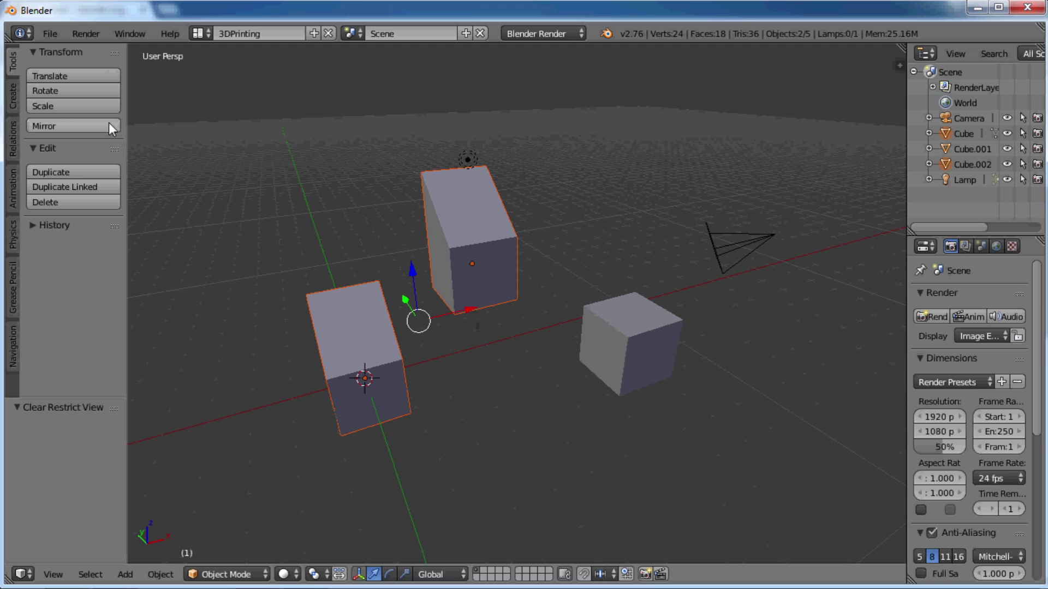
# - Start a new file from the startup scene and delete its default cube
pyautogui.click(42, 32)
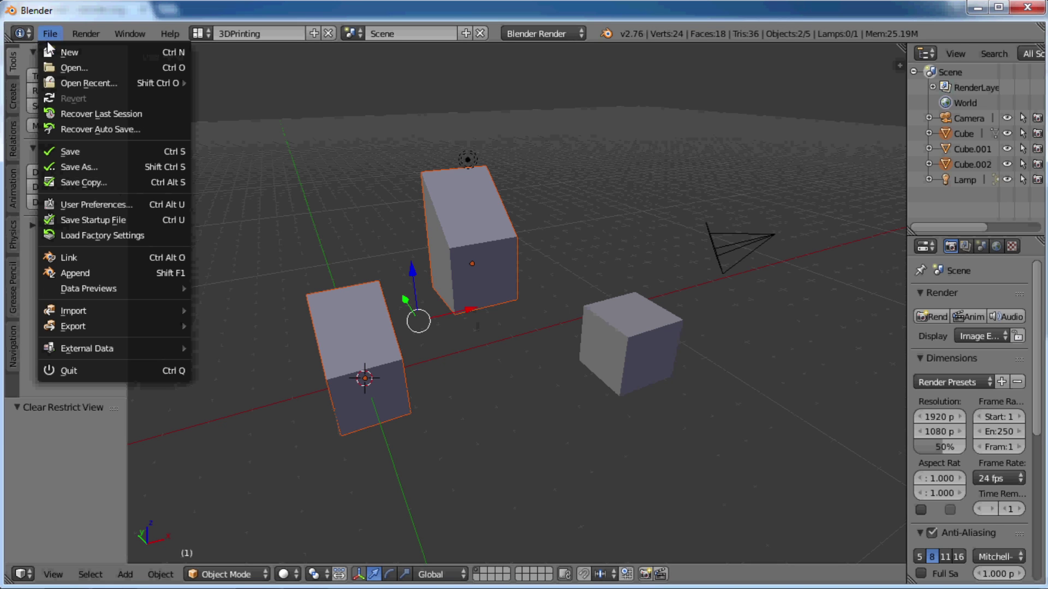
pyautogui.click(56, 54)
pyautogui.click(62, 64)
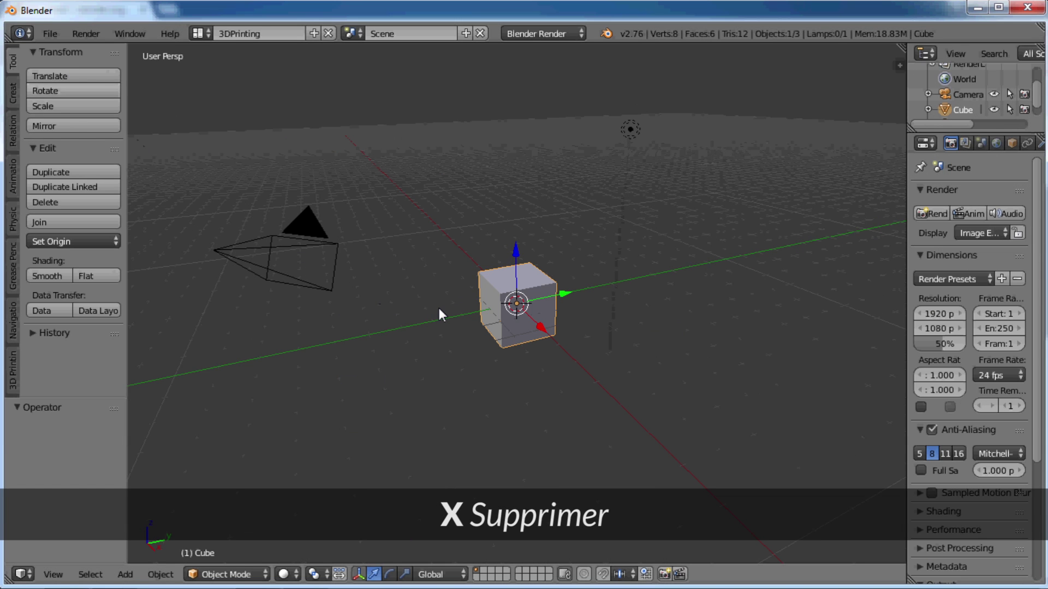
pyautogui.press('x')
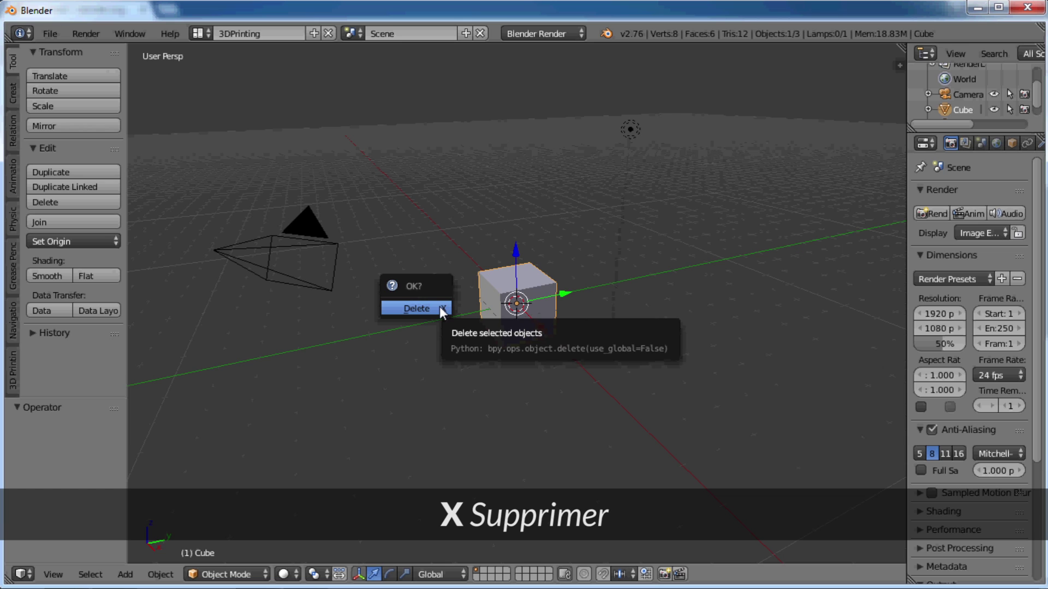
pyautogui.click(440, 309)
# - Add a plane mesh at the scene origin and increase its radius to 1.07
pyautogui.hotkey('shift', 'a')
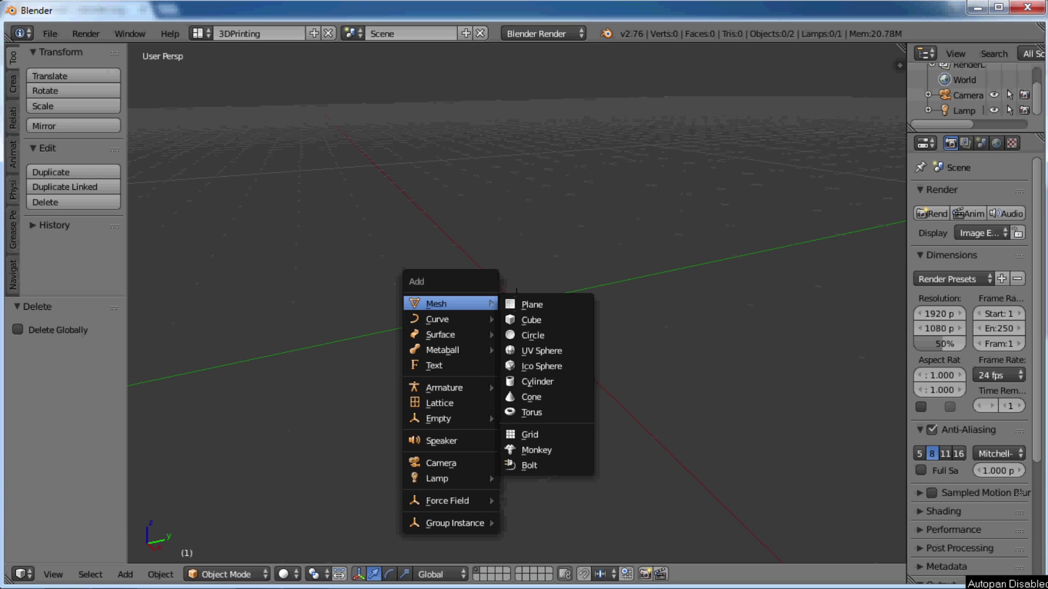
pyautogui.click(524, 304)
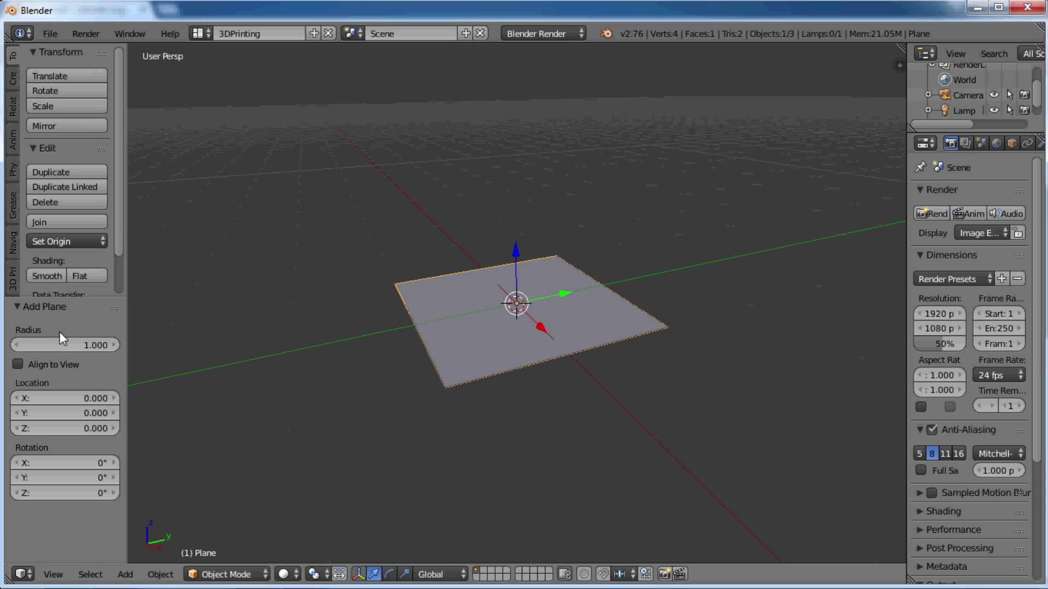
pyautogui.moveTo(67, 340)
pyautogui.mouseDown()
pyautogui.moveTo(139, 344)
pyautogui.moveTo(80, 346)
pyautogui.mouseUp()
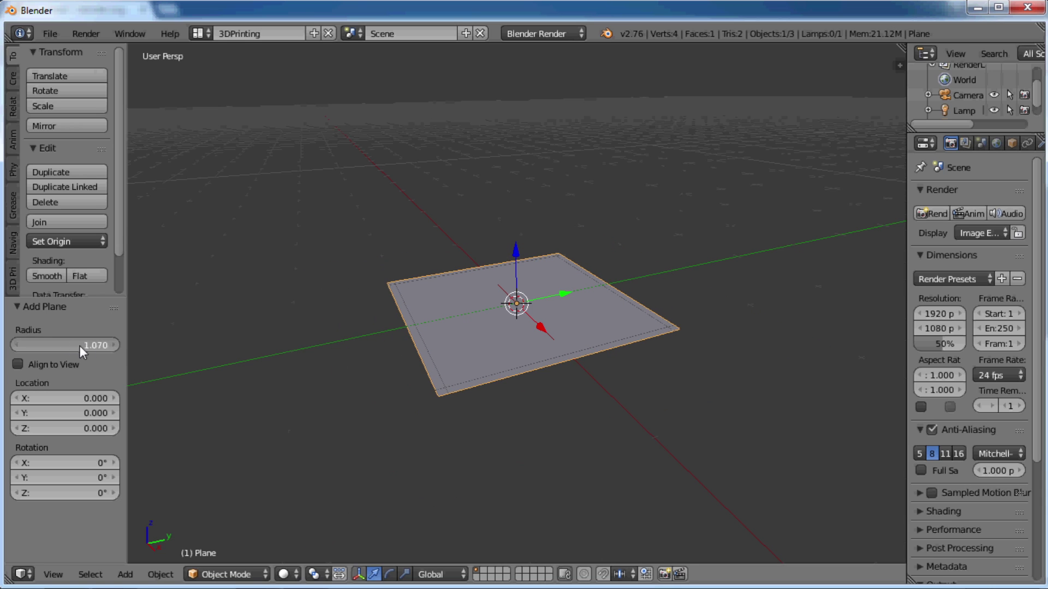
# - Adjust the new plane's location to X 1.11, Y 0.173 and Z 0.77
pyautogui.moveTo(57, 397); pyautogui.dragTo(145, 398)
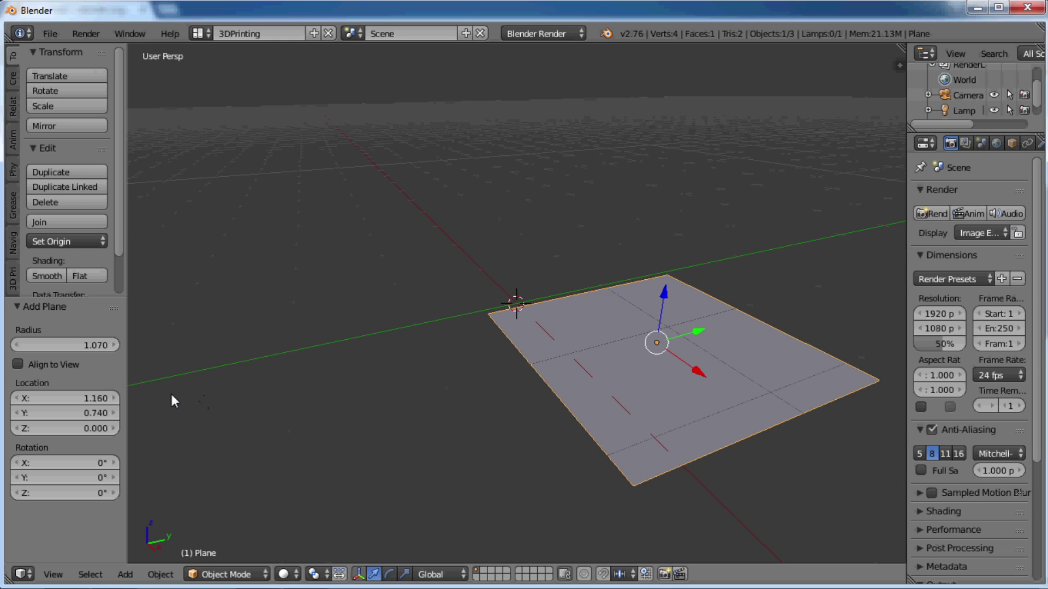
pyautogui.moveTo(126, 396); pyautogui.dragTo(14, 398)
pyautogui.click(14, 398)
pyautogui.click(15, 399)
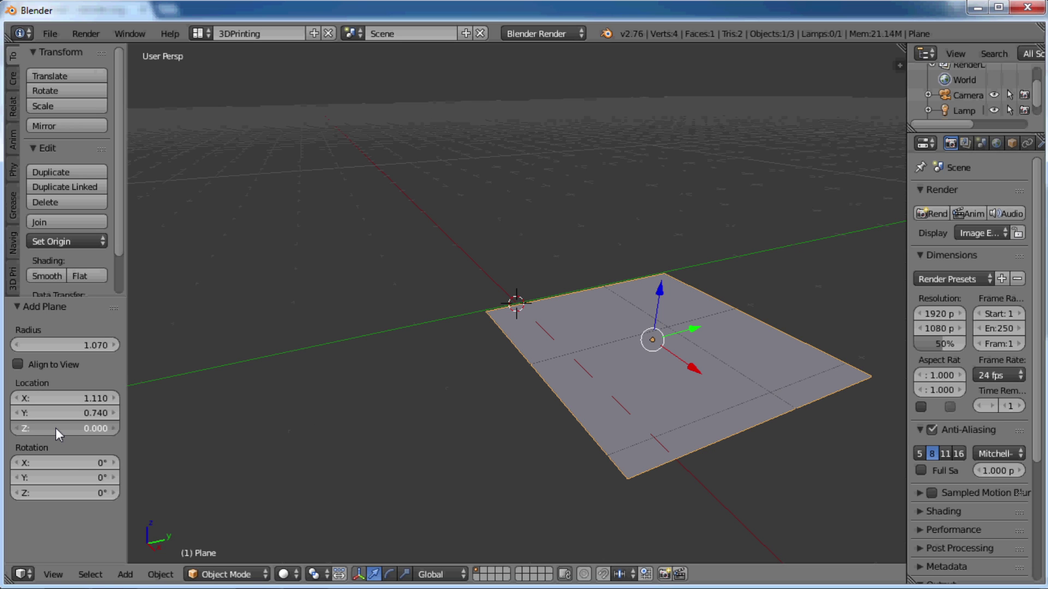
pyautogui.moveTo(55, 428); pyautogui.dragTo(119, 421)
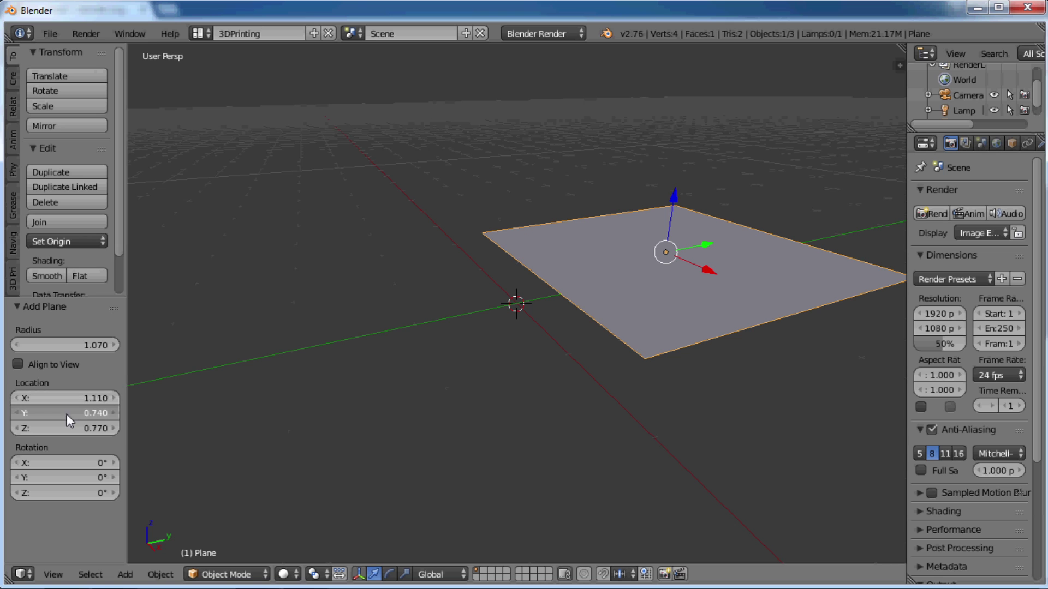
pyautogui.moveTo(73, 417); pyautogui.dragTo(726, 338)
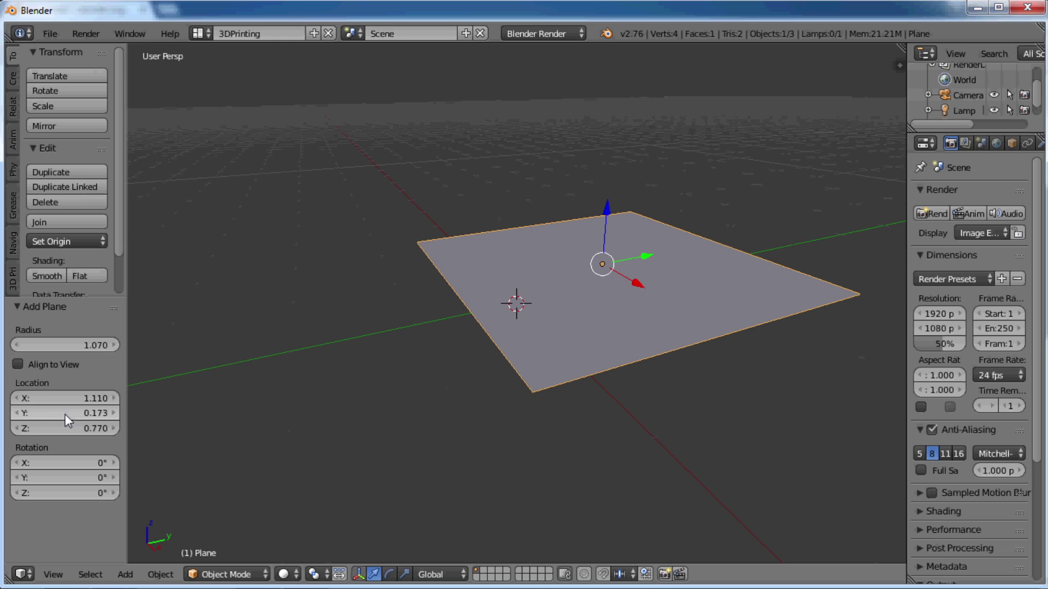
# - Set the plane's radius to 2.3
pyautogui.click(83, 341)
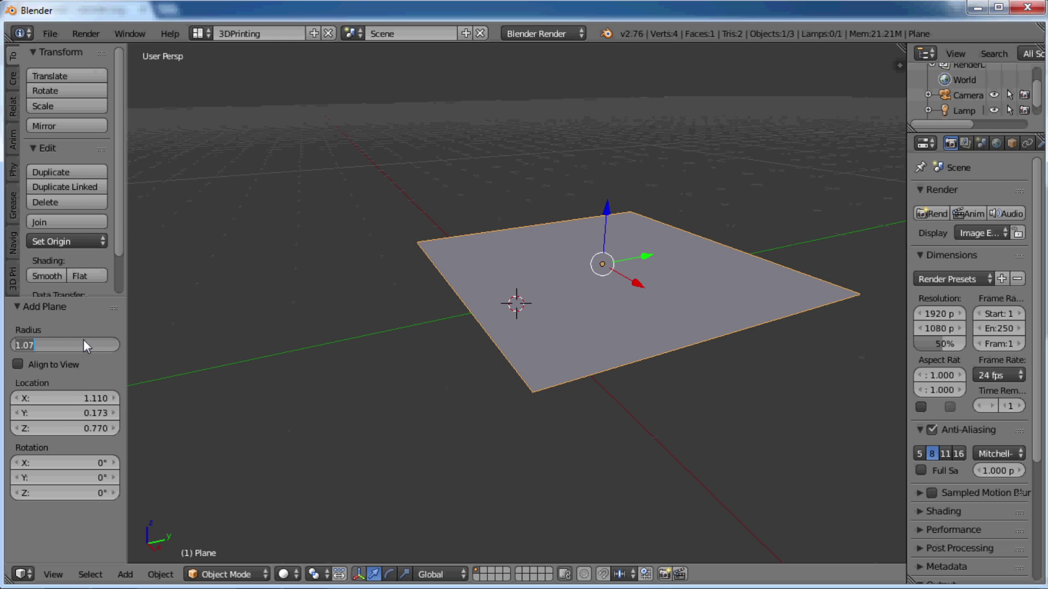
pyautogui.write('2.300')
pyautogui.press('Return')
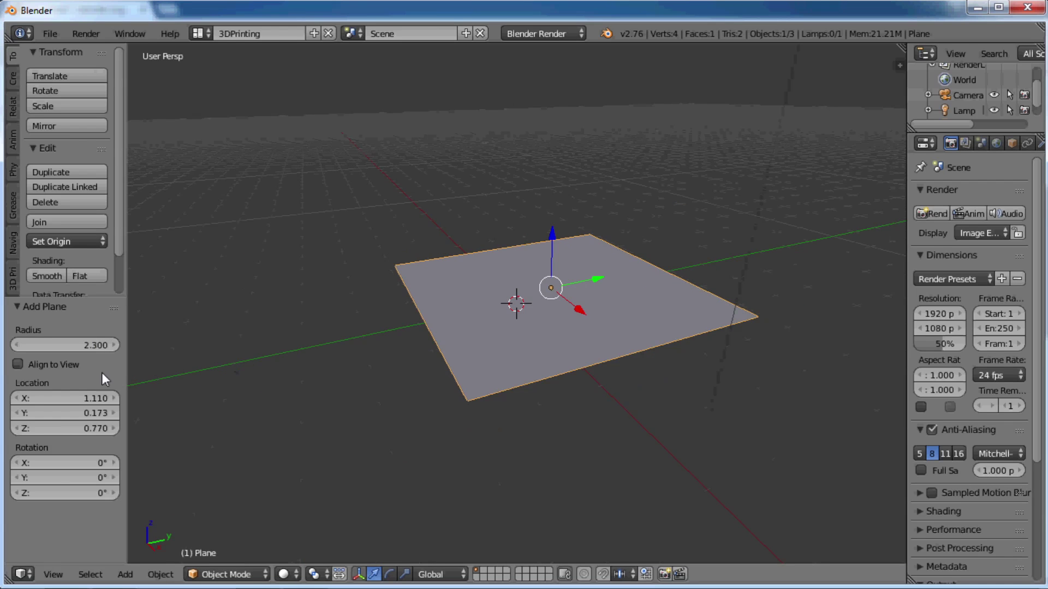
# - Set the plane's location to -1.5 in Y and 0.5 in X
pyautogui.click(66, 414)
pyautogui.press('BackSpace')
pyautogui.write('-1')
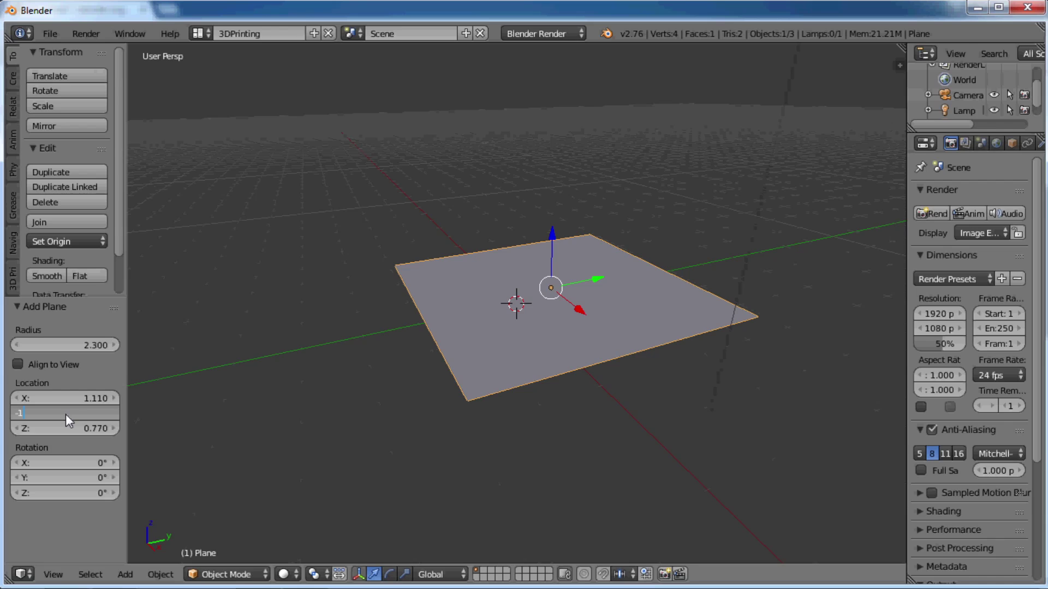
pyautogui.write('.5')
pyautogui.press('Return')
pyautogui.click(61, 402)
pyautogui.press('BackSpace')
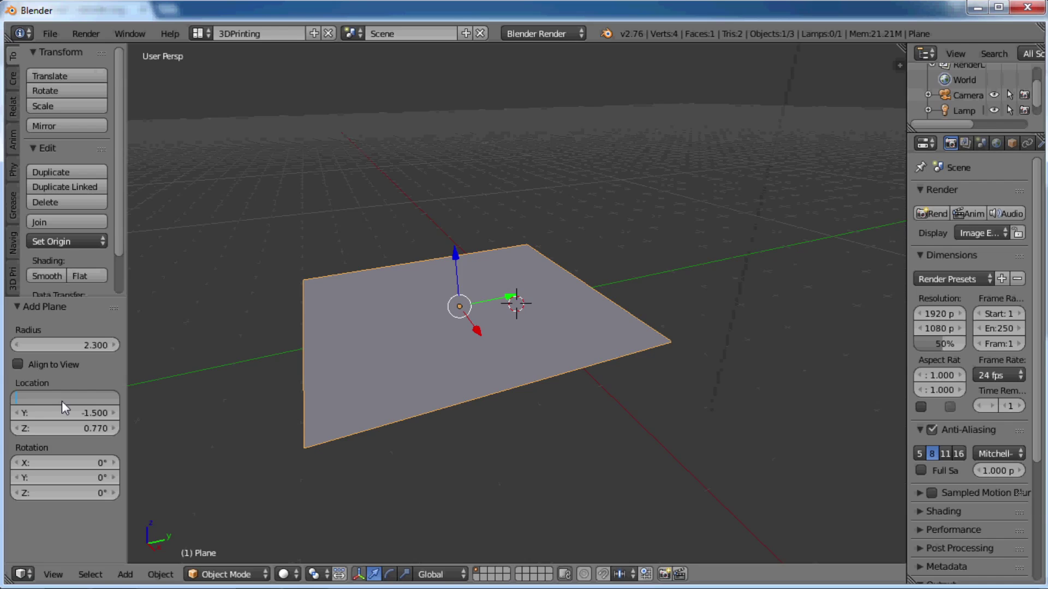
pyautogui.write('.5')
pyautogui.press('Return')
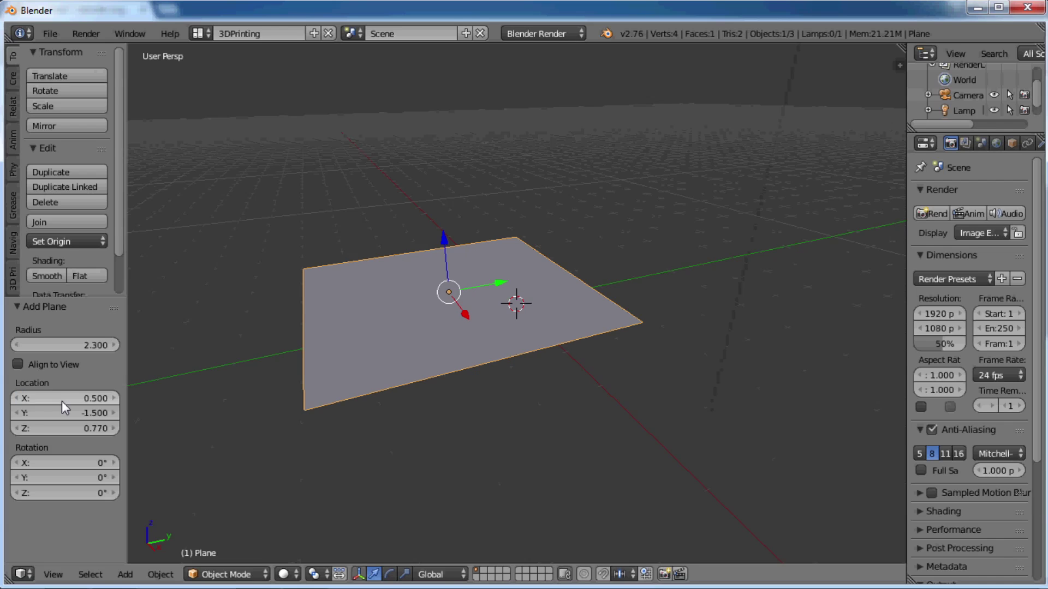
# - Set the plane's radius to 0.5
pyautogui.click(57, 344)
pyautogui.write('.5')
pyautogui.press('Return')
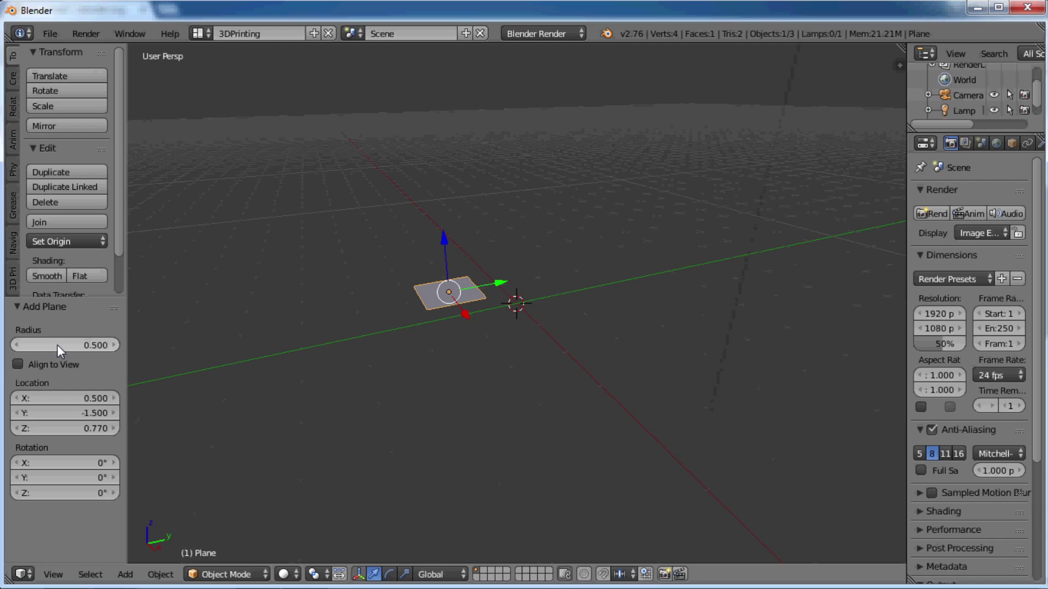
pyautogui.scroll(3, 320, 318)
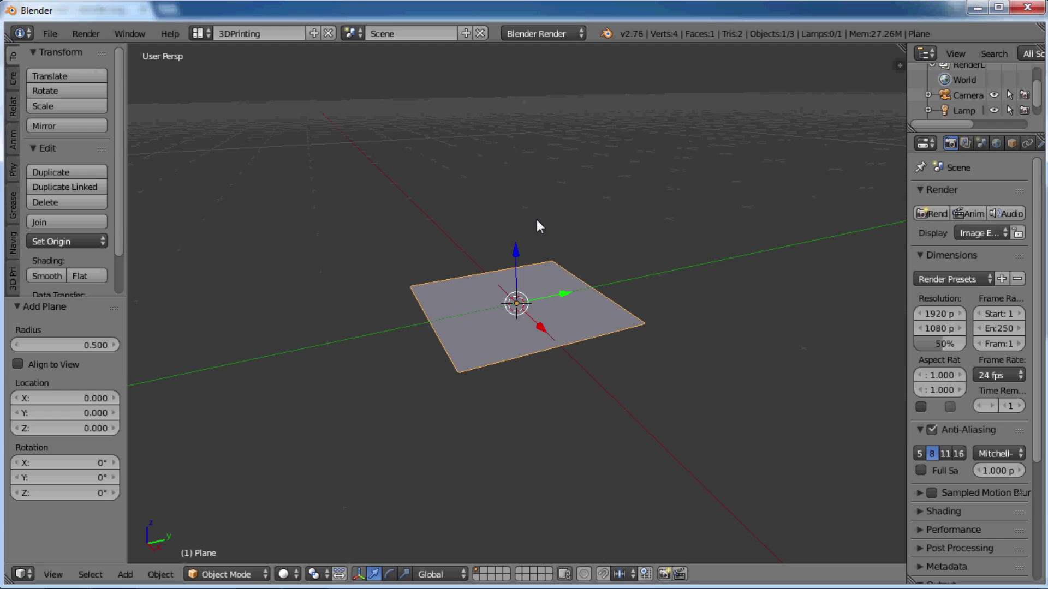
# - Delete the plane and add a cube mesh at the scene origin with a radius of 0.46
pyautogui.press('x')
pyautogui.click(537, 221)
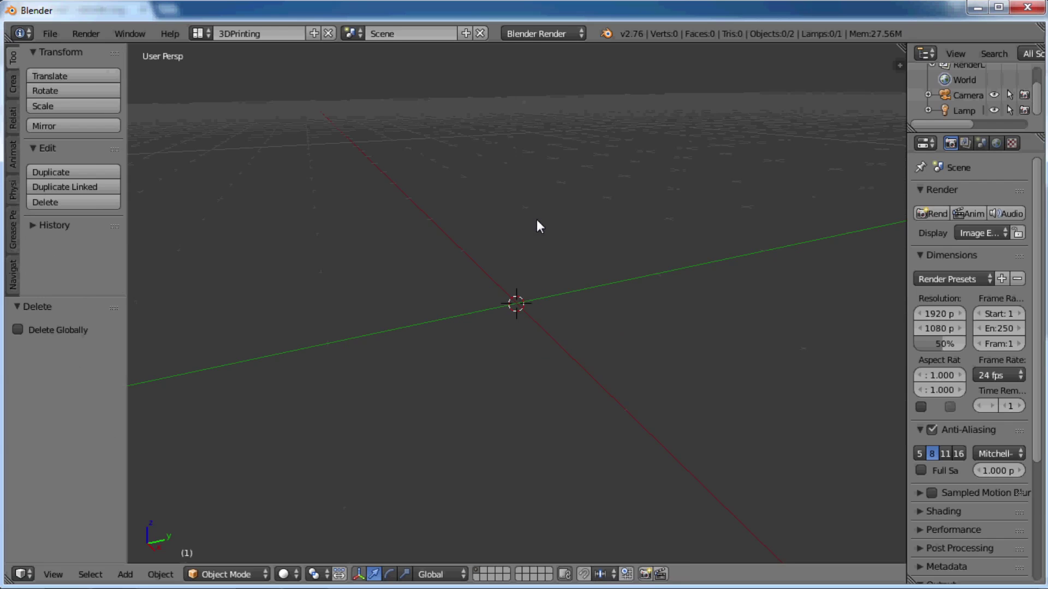
pyautogui.hotkey('shift', 'a')
pyautogui.moveTo(536, 221)
pyautogui.click(582, 237)
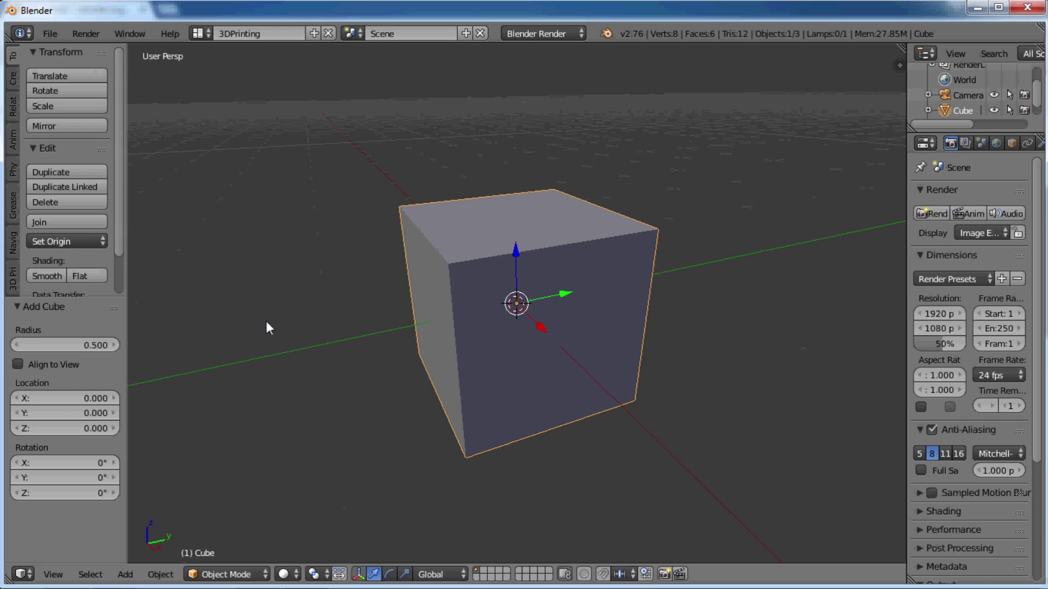
pyautogui.moveTo(47, 337)
pyautogui.mouseDown()
pyautogui.moveTo(118, 341)
pyautogui.moveTo(47, 339)
pyautogui.mouseUp()
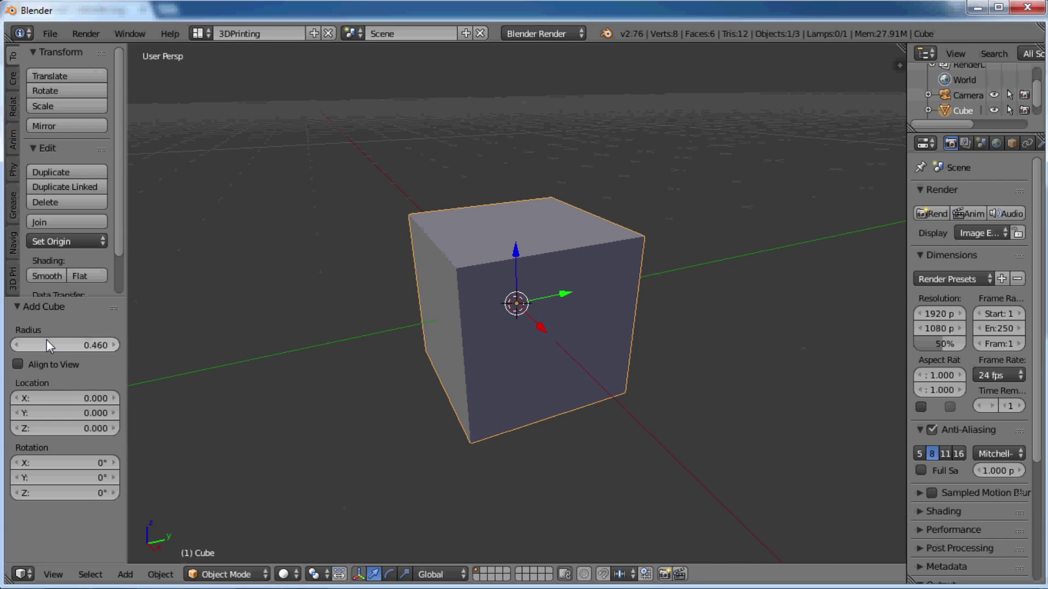
# - Delete the cube and add a circle mesh at the scene origin
pyautogui.press('x')
pyautogui.click(410, 312)
pyautogui.hotkey('shift', 'a')
pyautogui.moveTo(410, 312)
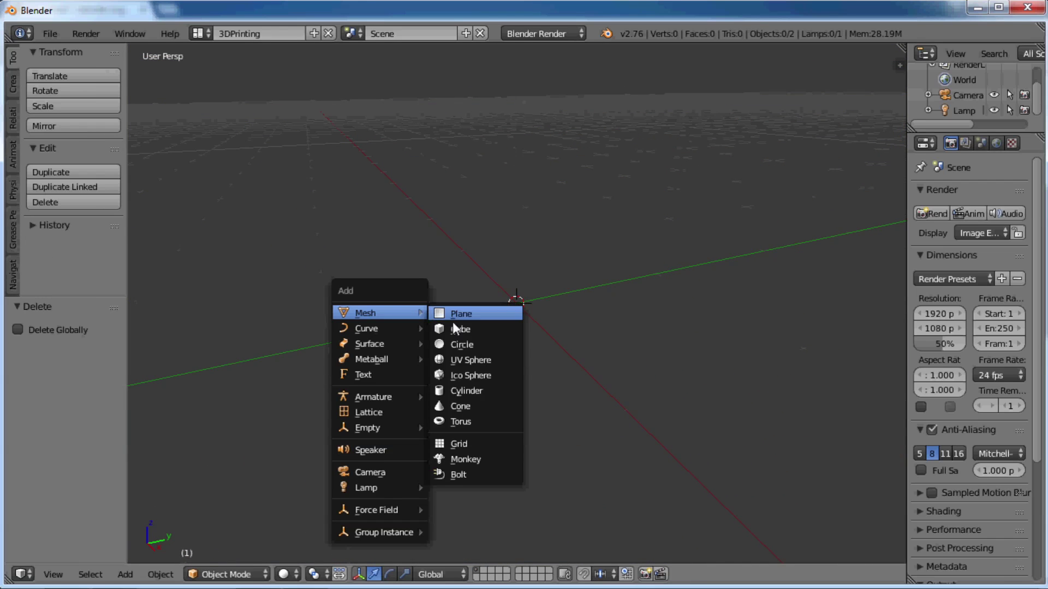
pyautogui.click(465, 346)
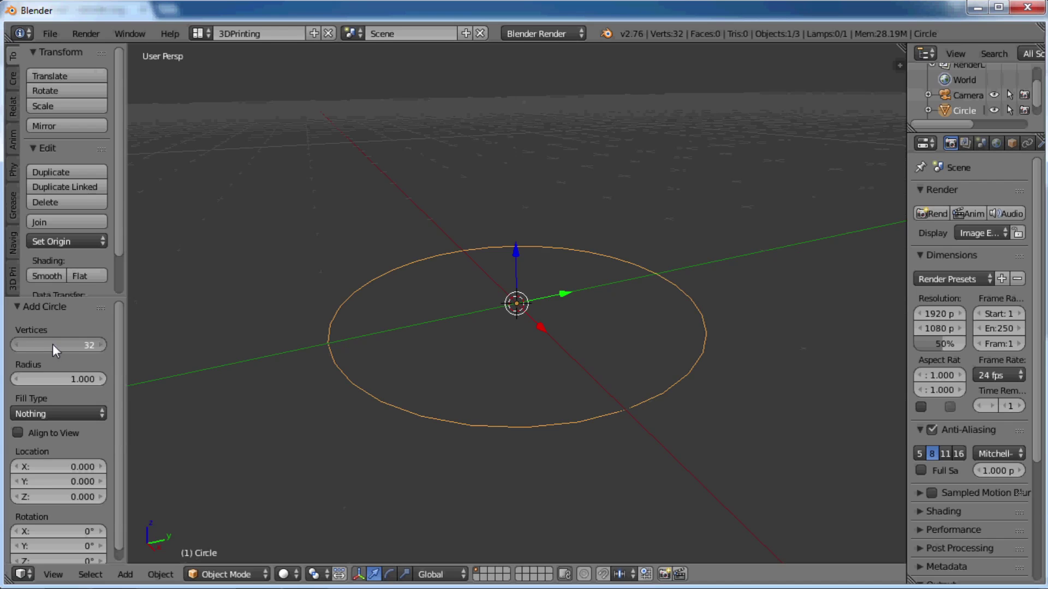
# - Set the new circle's vertex count to 3
pyautogui.moveTo(58, 345)
pyautogui.mouseDown()
pyautogui.moveTo(106, 349)
pyautogui.moveTo(32, 347)
pyautogui.moveTo(57, 344)
pyautogui.mouseUp()
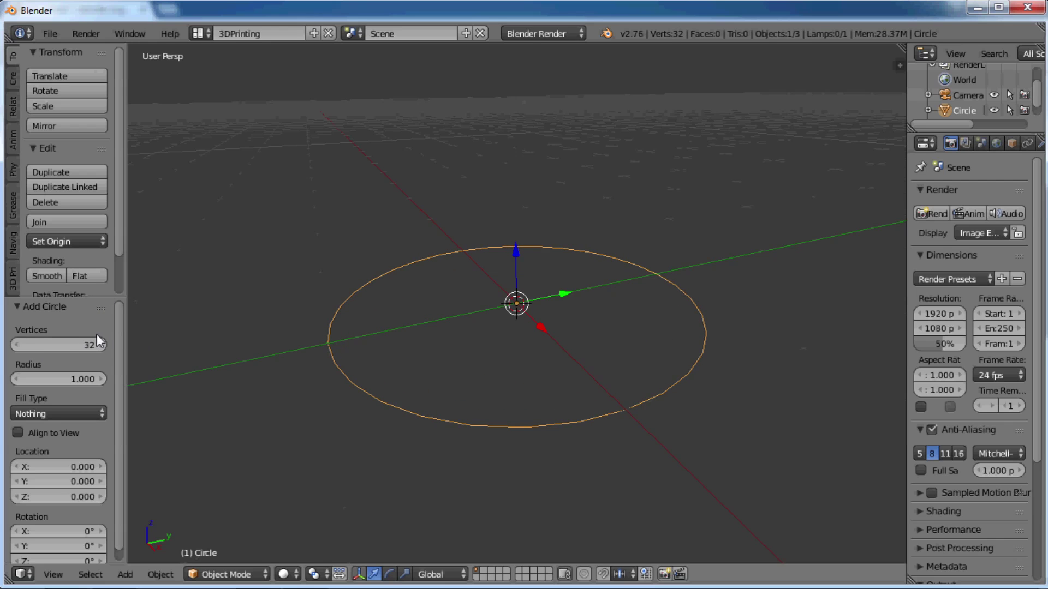
pyautogui.click(58, 344)
pyautogui.write('3')
pyautogui.press('Return')
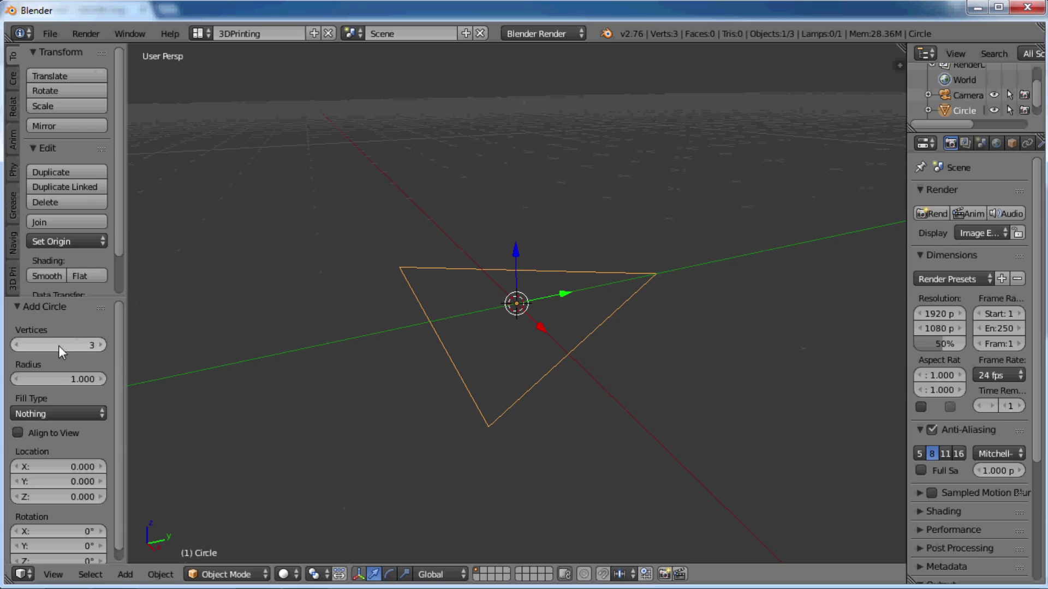
# - Set the circle's radius to 1.11, its vertices to 47 and its fill type to Triangle Fan
pyautogui.moveTo(50, 378); pyautogui.dragTo(70, 381)
pyautogui.moveTo(40, 343)
pyautogui.mouseDown()
pyautogui.moveTo(80, 355)
pyautogui.moveTo(44, 344)
pyautogui.mouseUp()
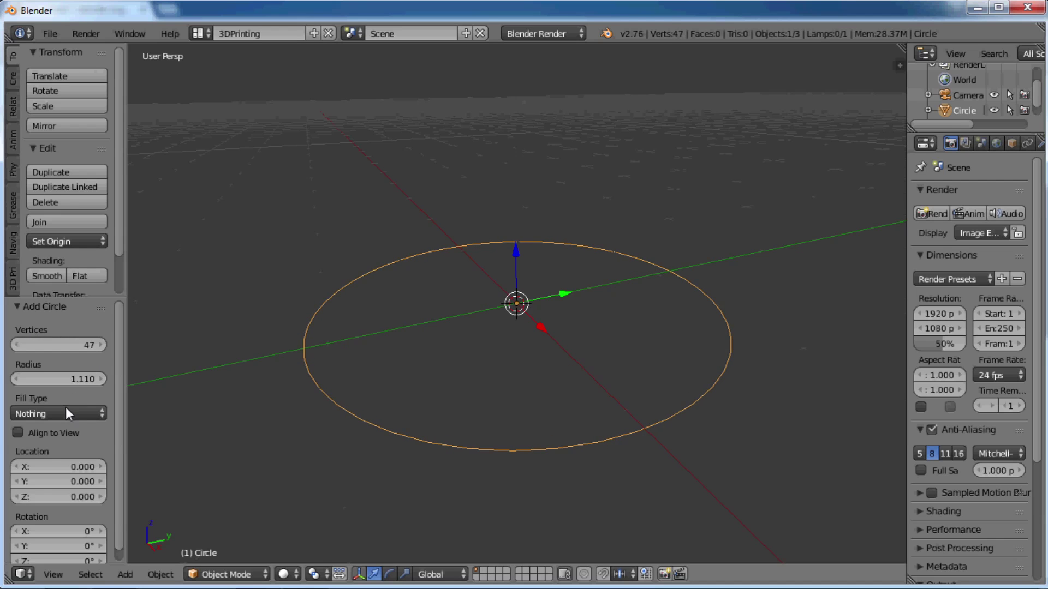
pyautogui.click(65, 414)
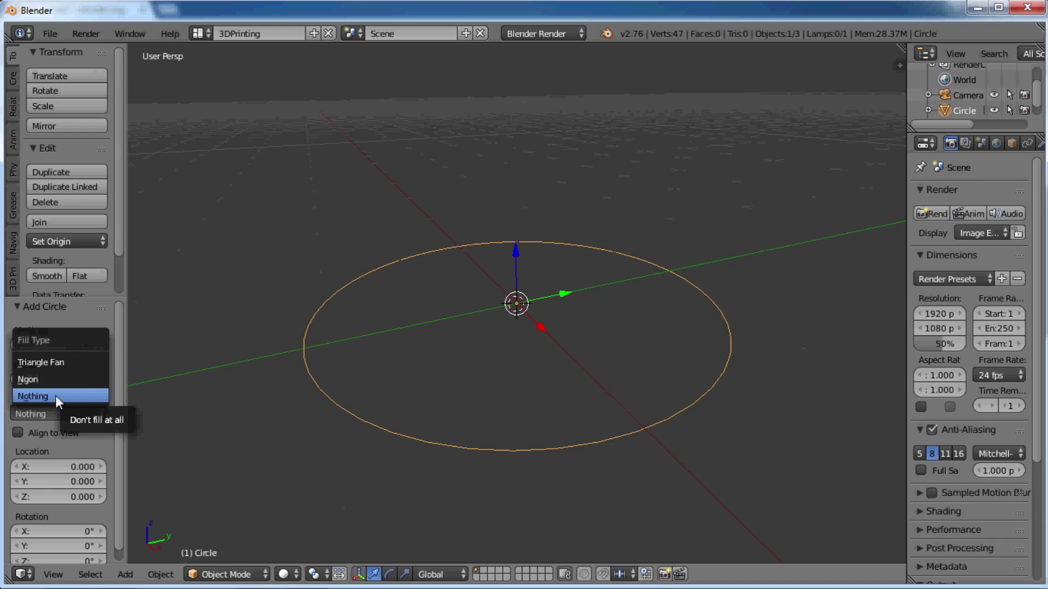
pyautogui.click(52, 363)
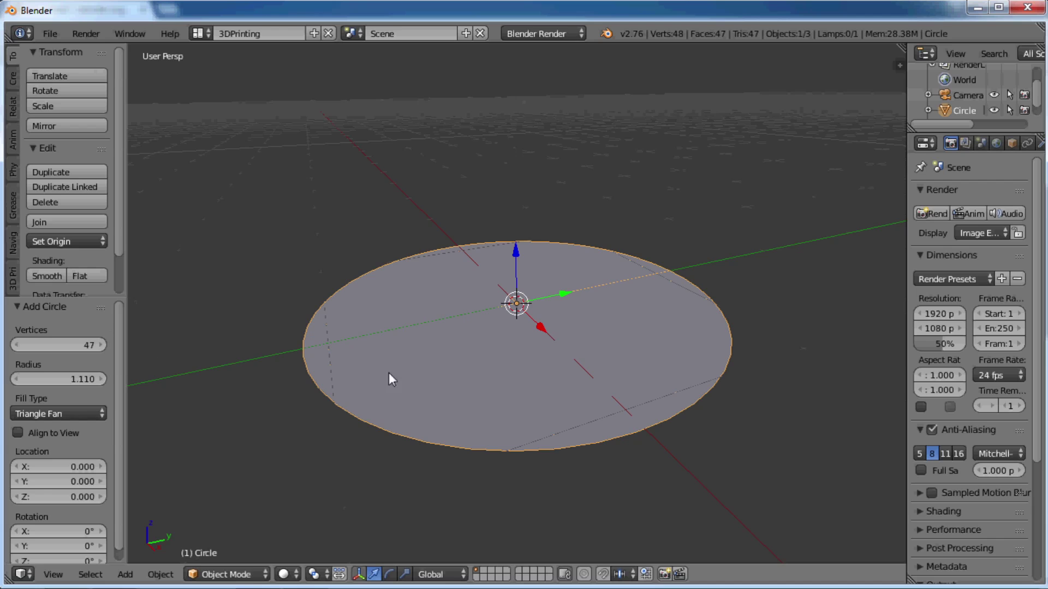
# - Inspect the fan-filled circle's deselected mesh in Edit Mode, then return to Object Mode and delete the circle
pyautogui.press('Tab')
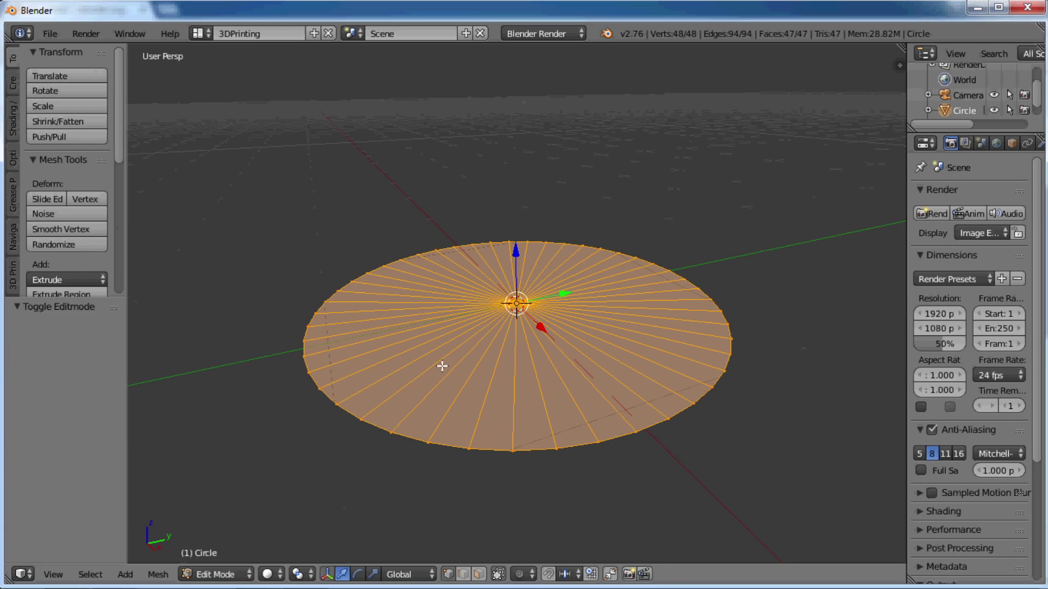
pyautogui.press('a')
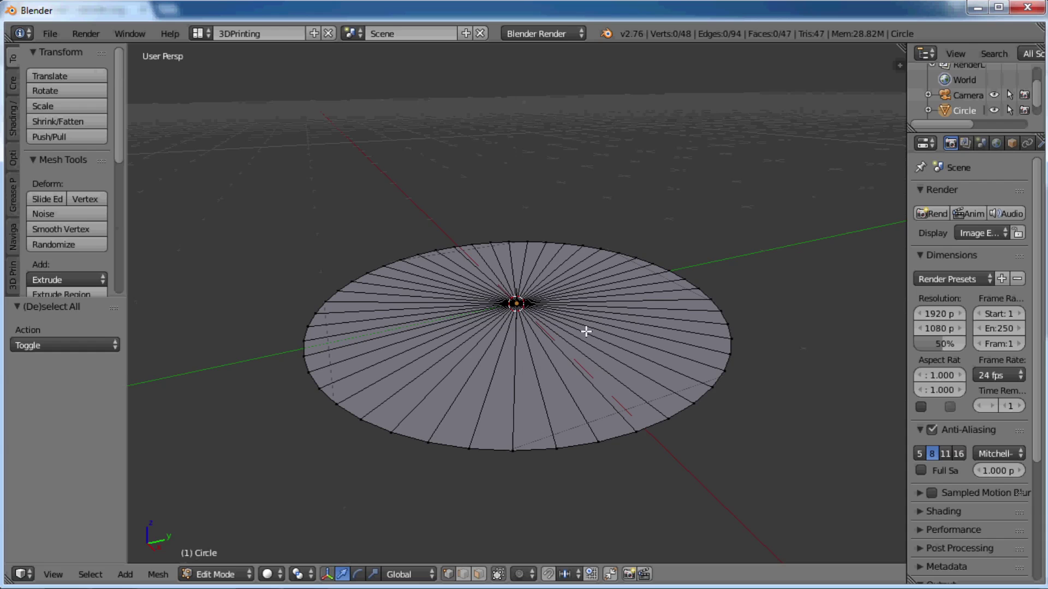
pyautogui.press('Tab')
pyautogui.press('Delete')
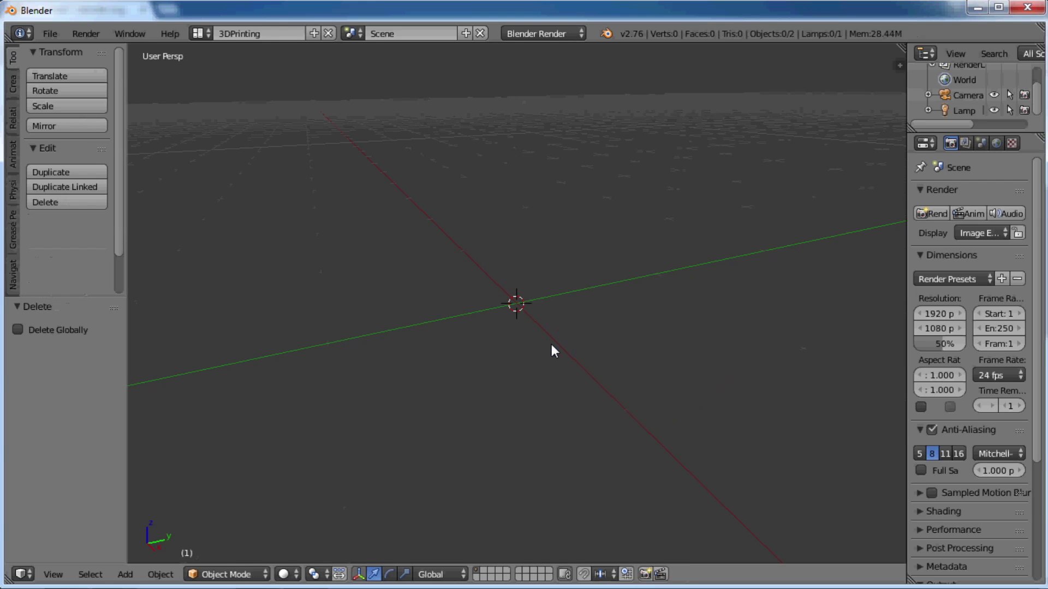
# - Add another circle mesh at the scene origin and set its fill type to Ngon
pyautogui.hotkey('shift', 'a')
pyautogui.moveTo(551, 346)
pyautogui.click(609, 377)
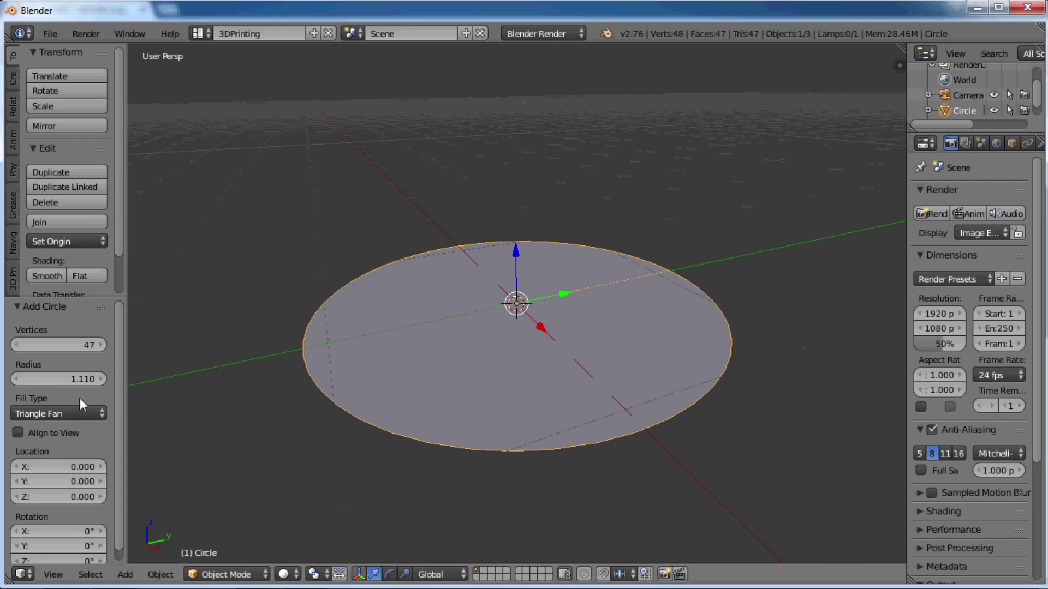
pyautogui.click(76, 413)
pyautogui.click(44, 375)
# - Check the Ngon-filled circle's mesh in Edit Mode, then return to Object Mode and delete the circle
pyautogui.press('Tab')
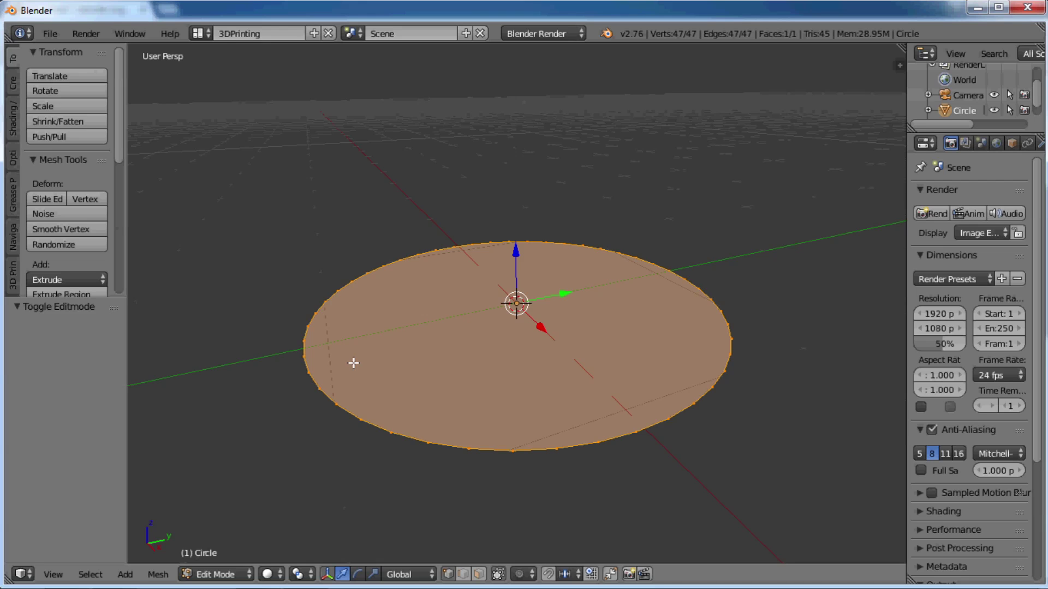
pyautogui.press('Tab')
pyautogui.press('x')
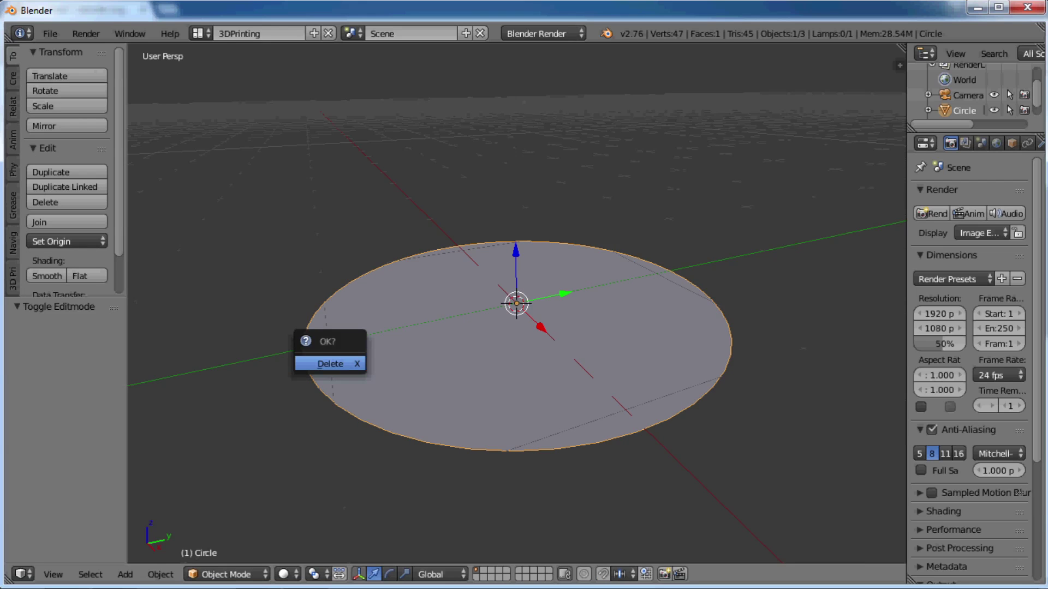
pyautogui.press('Return')
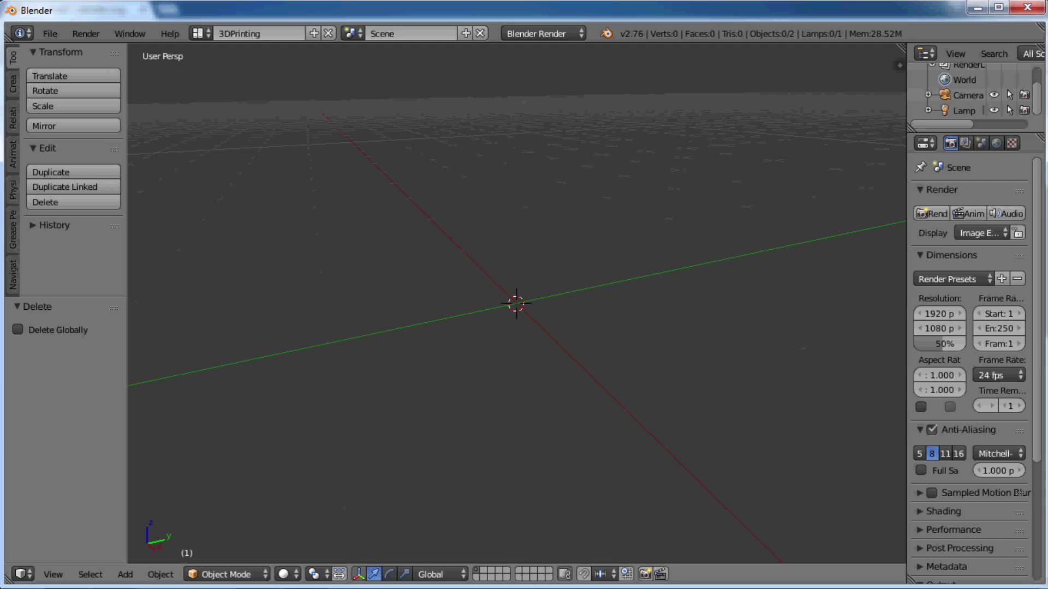
# - Add a UV sphere at the scene origin with 126 segments, 58 rings and a size of 0.81
pyautogui.hotkey('shift', 'a')
pyautogui.moveTo(341, 344)
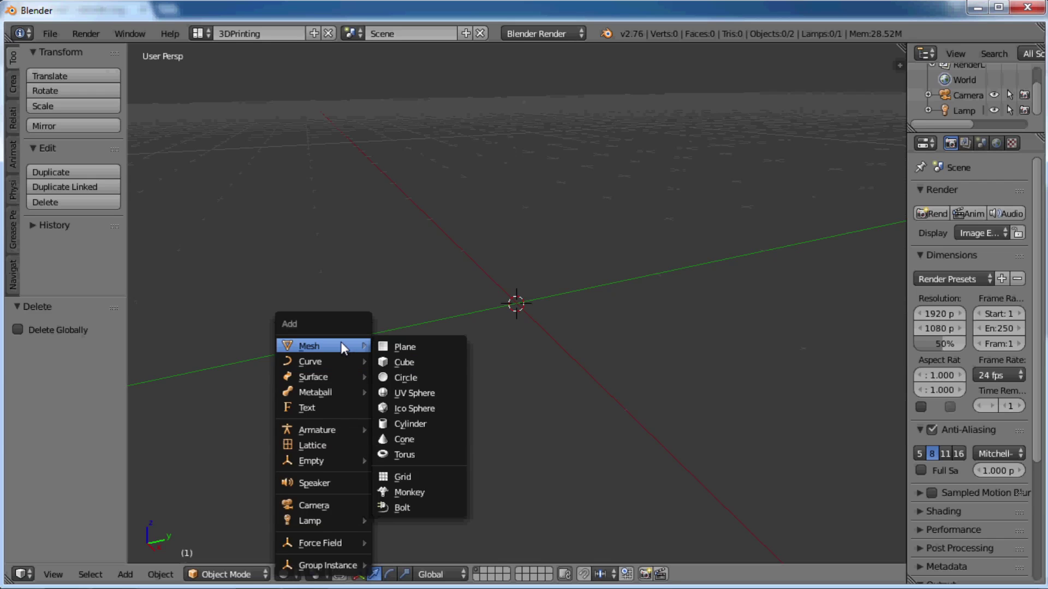
pyautogui.click(419, 393)
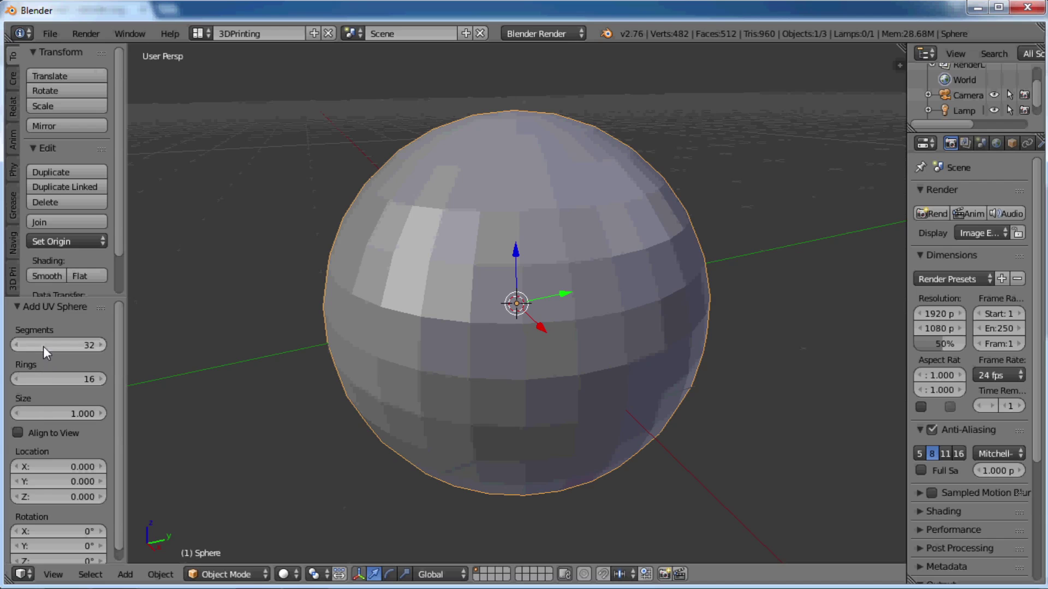
pyautogui.moveTo(42, 375); pyautogui.dragTo(20, 353)
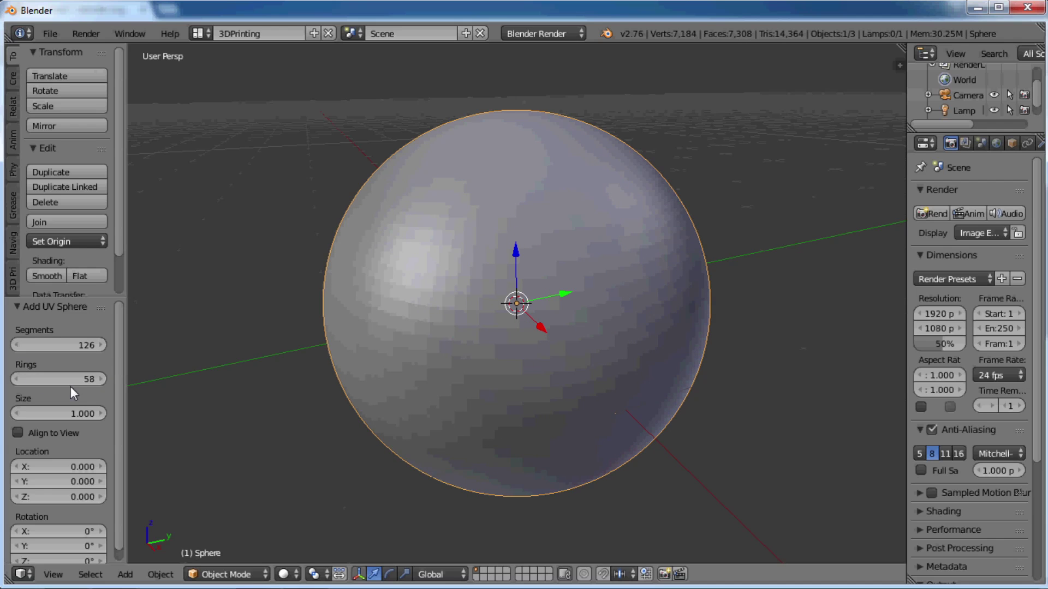
pyautogui.moveTo(74, 409); pyautogui.dragTo(47, 407)
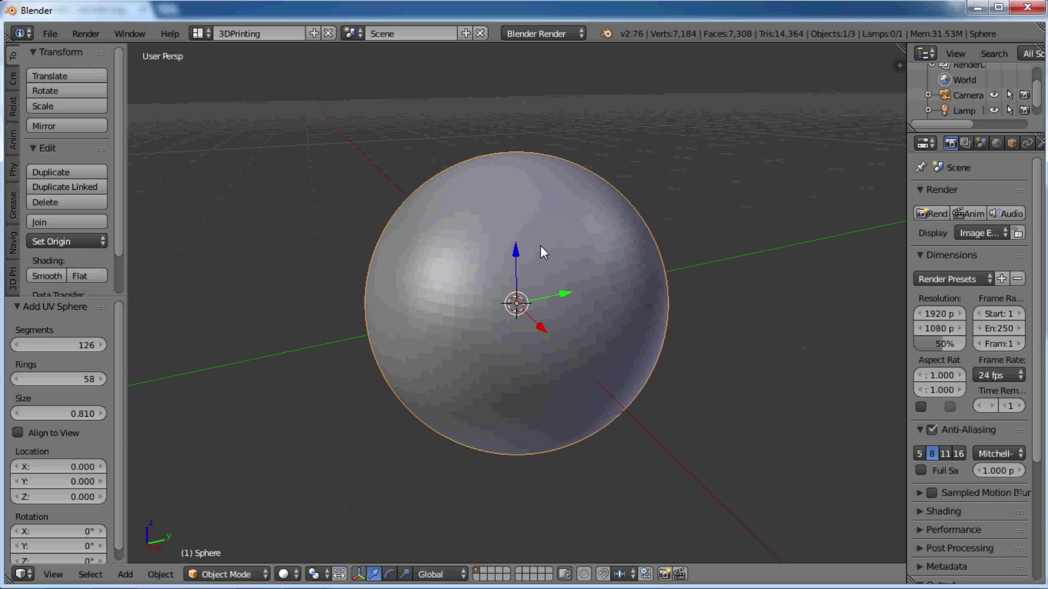
# - Delete the UV sphere and add an ico sphere mesh at the scene origin
pyautogui.press('x')
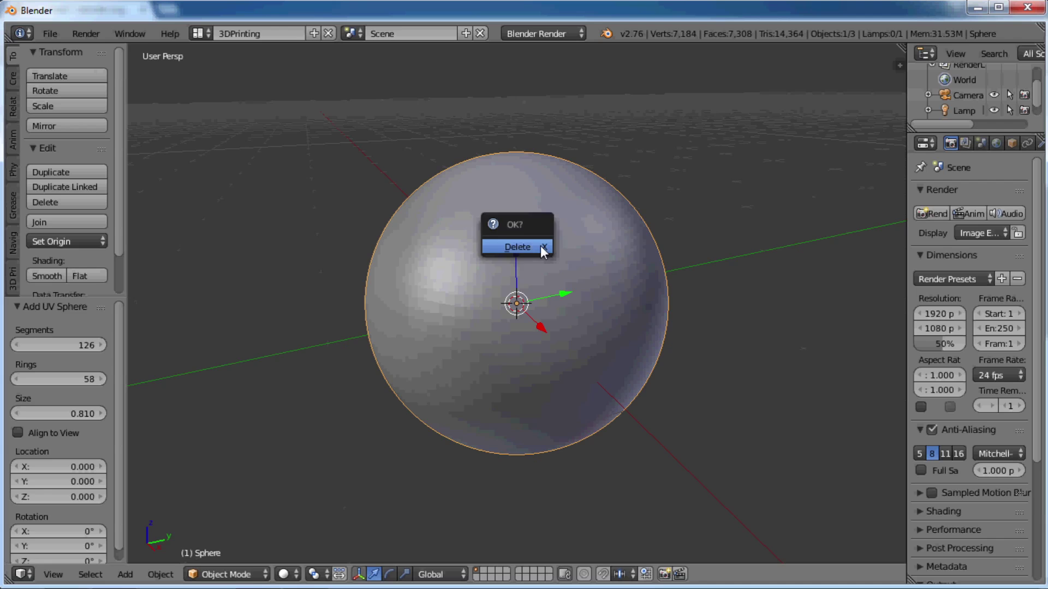
pyautogui.click(540, 246)
pyautogui.hotkey('shift', 'a')
pyautogui.moveTo(541, 247)
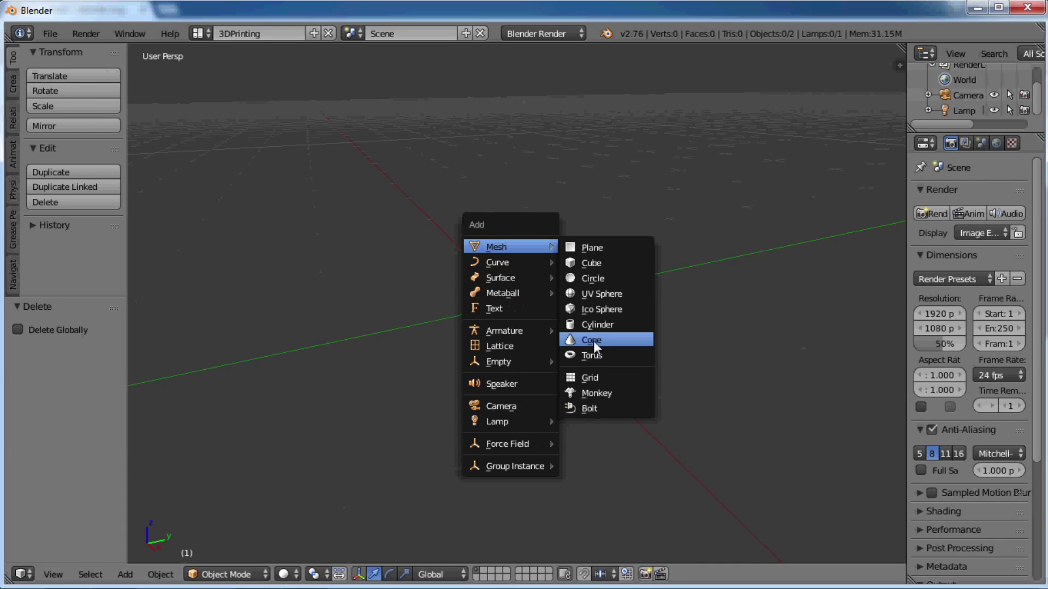
pyautogui.click(594, 309)
pyautogui.moveTo(470, 295); pyautogui.dragTo(655, 257, button='middle')
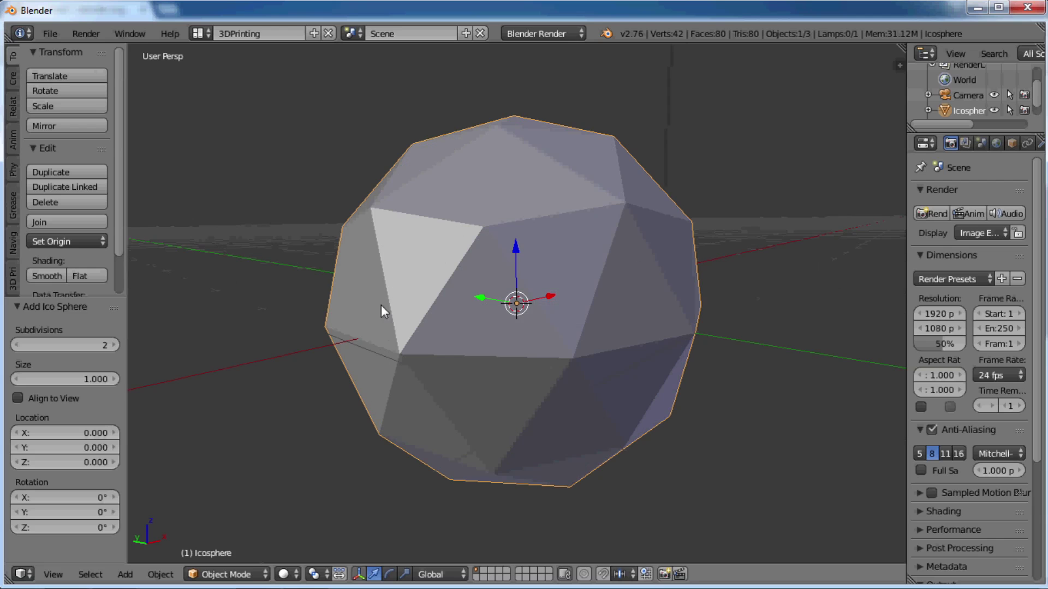
# - Increase the ico sphere's subdivisions by three levels
pyautogui.click(117, 346)
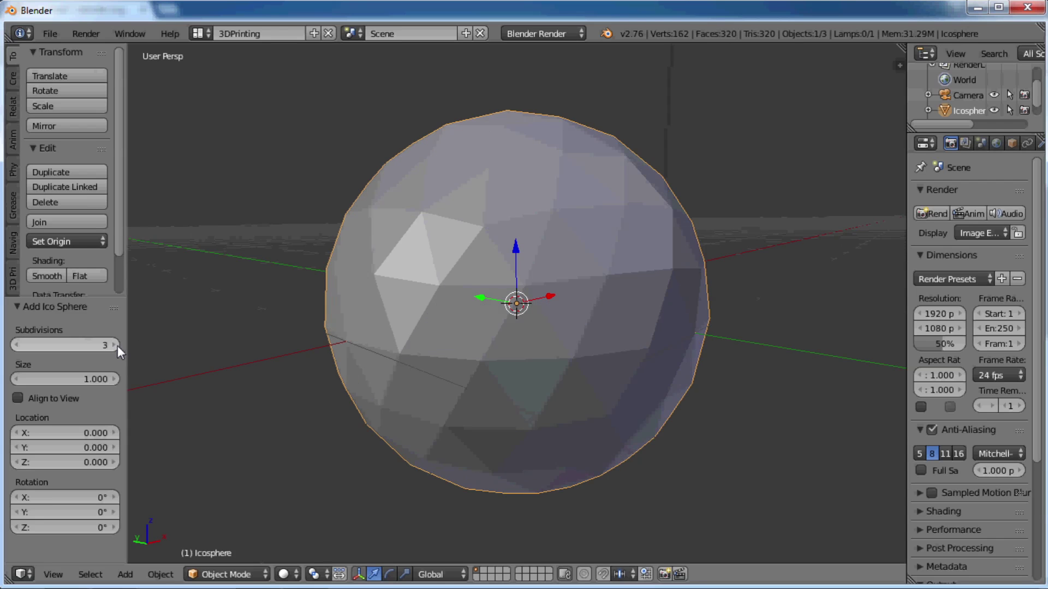
pyautogui.click(117, 346)
pyautogui.click(117, 346)
# - Delete the ico sphere and add a cylinder mesh at the scene origin
pyautogui.press('x')
pyautogui.click(444, 336)
pyautogui.hotkey('shift', 'a')
pyautogui.moveTo(444, 336)
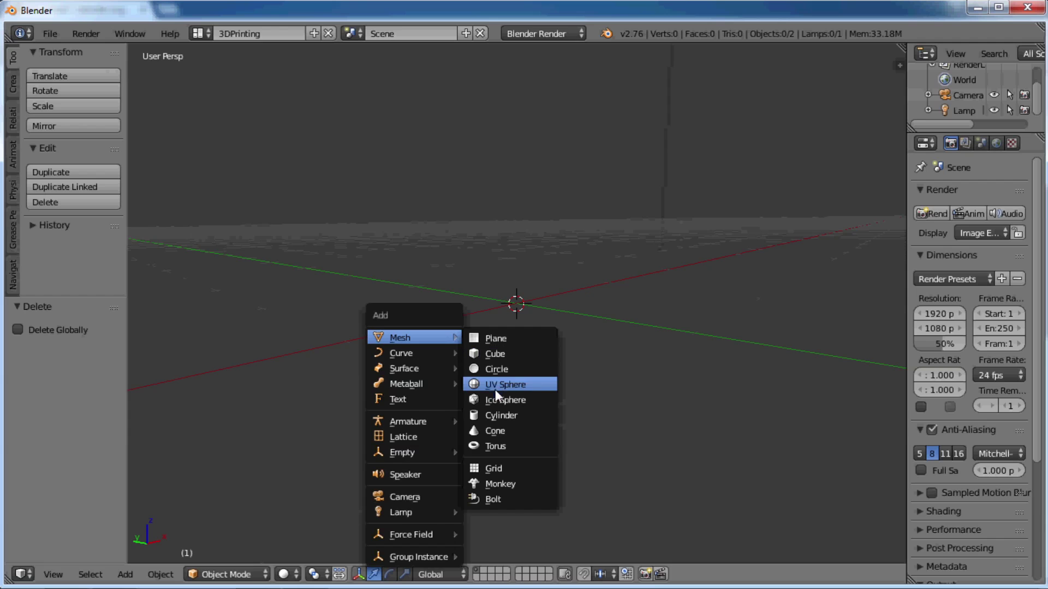
pyautogui.click(497, 413)
pyautogui.moveTo(590, 351); pyautogui.dragTo(576, 385, button='middle')
pyautogui.scroll(-3, 575, 384)
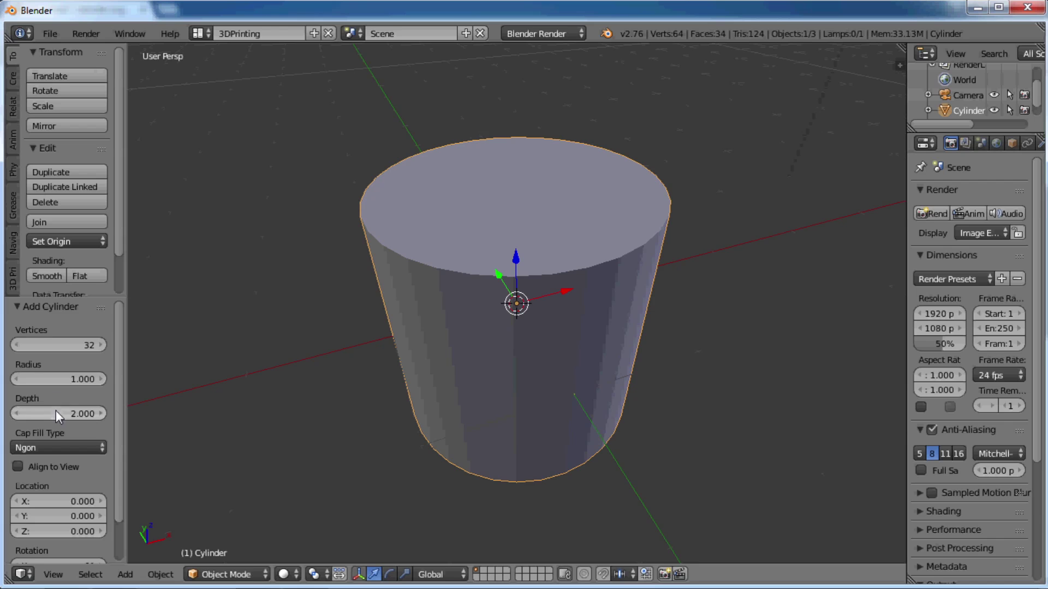
# - Set the cylinder's depth to 2.09 and its cap fill type to Nothing
pyautogui.moveTo(56, 411)
pyautogui.mouseDown()
pyautogui.moveTo(155, 408)
pyautogui.moveTo(67, 411)
pyautogui.mouseUp()
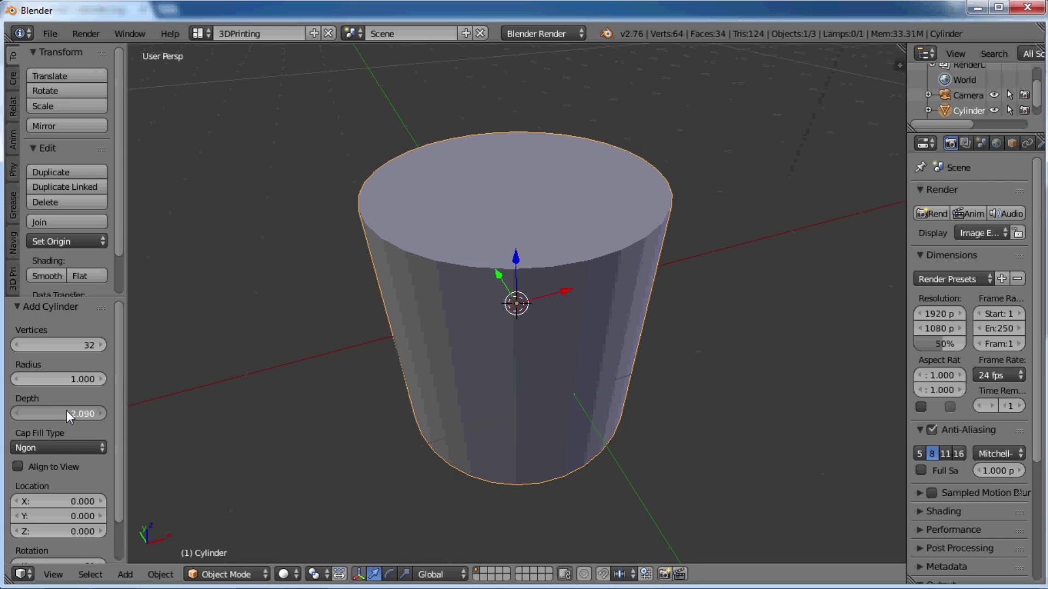
pyautogui.click(60, 447)
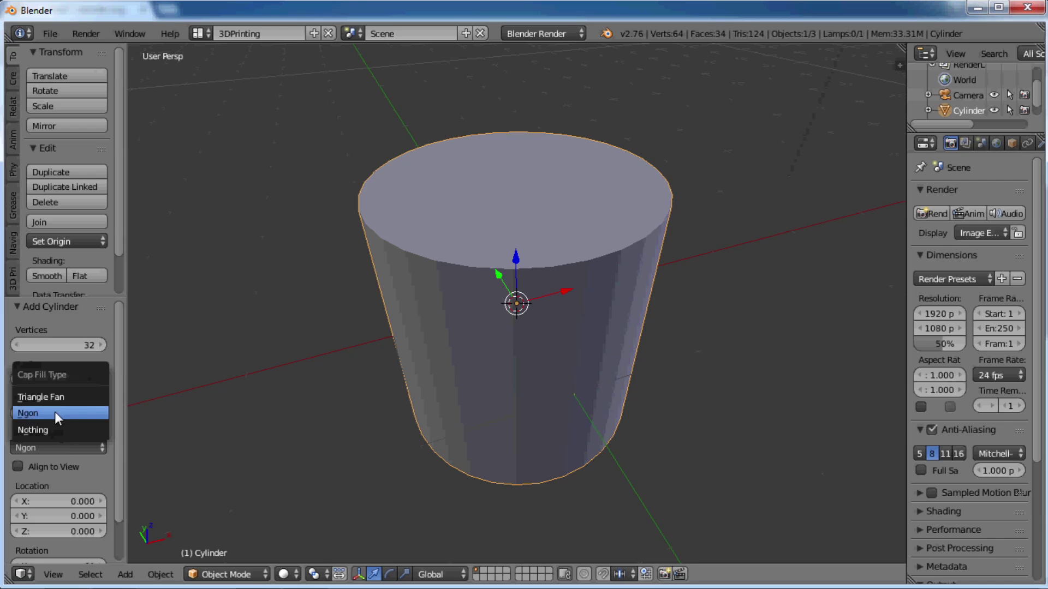
pyautogui.click(47, 430)
# - Delete the cylinder and add a cone mesh at the scene origin with Radius 1 set to 1.2
pyautogui.press('x')
pyautogui.click(316, 451)
pyautogui.hotkey('shift', 'a')
pyautogui.moveTo(339, 352)
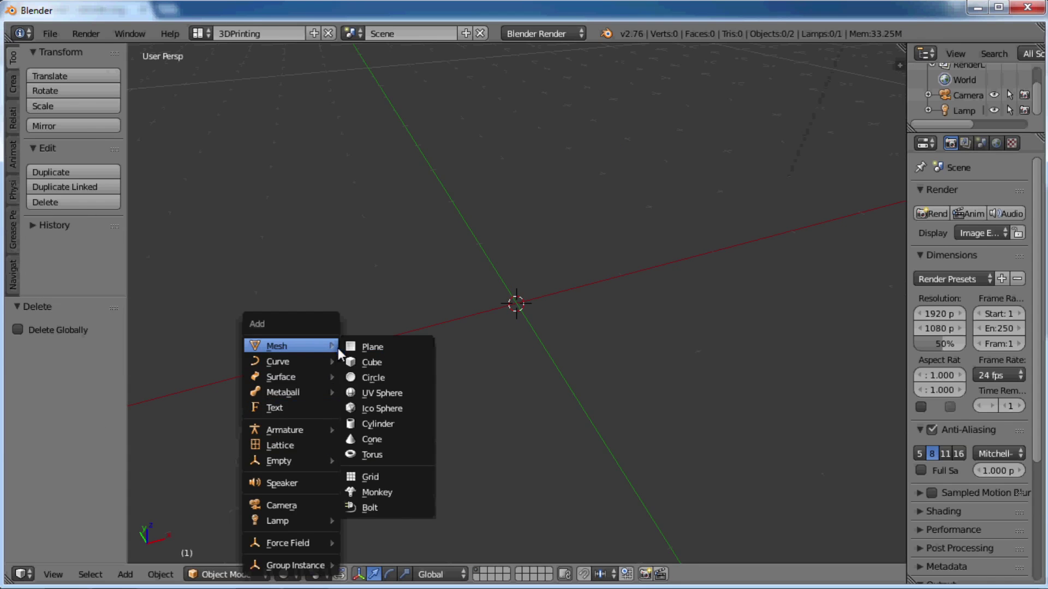
pyautogui.click(372, 439)
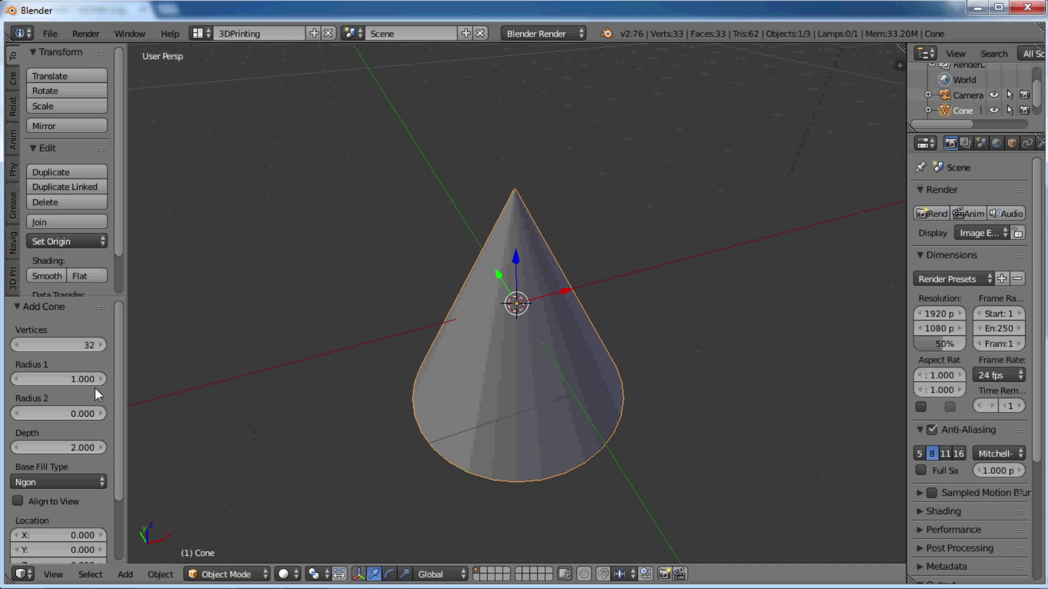
pyautogui.moveTo(45, 376); pyautogui.dragTo(33, 407)
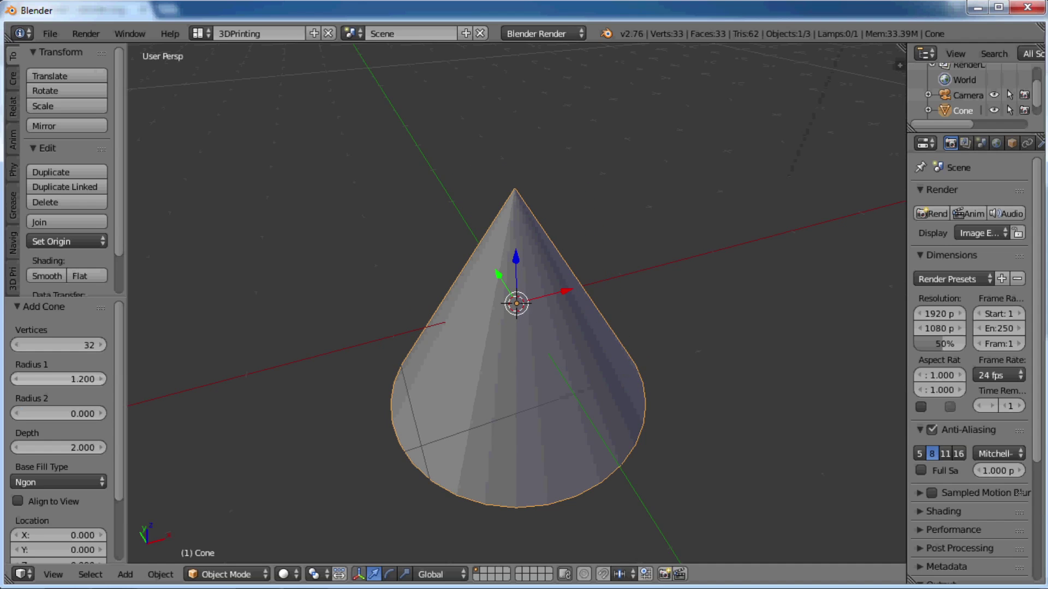
pyautogui.moveTo(532, 172); pyautogui.dragTo(493, 178, button='middle')
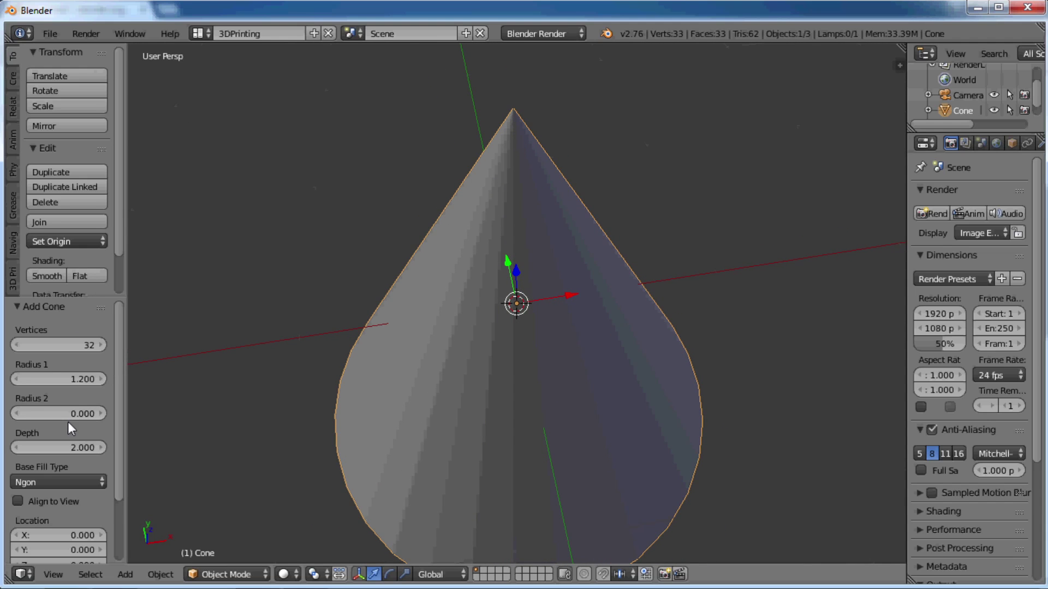
# - Set the cone's Radius 2 to 0.19
pyautogui.moveTo(64, 410); pyautogui.dragTo(82, 413)
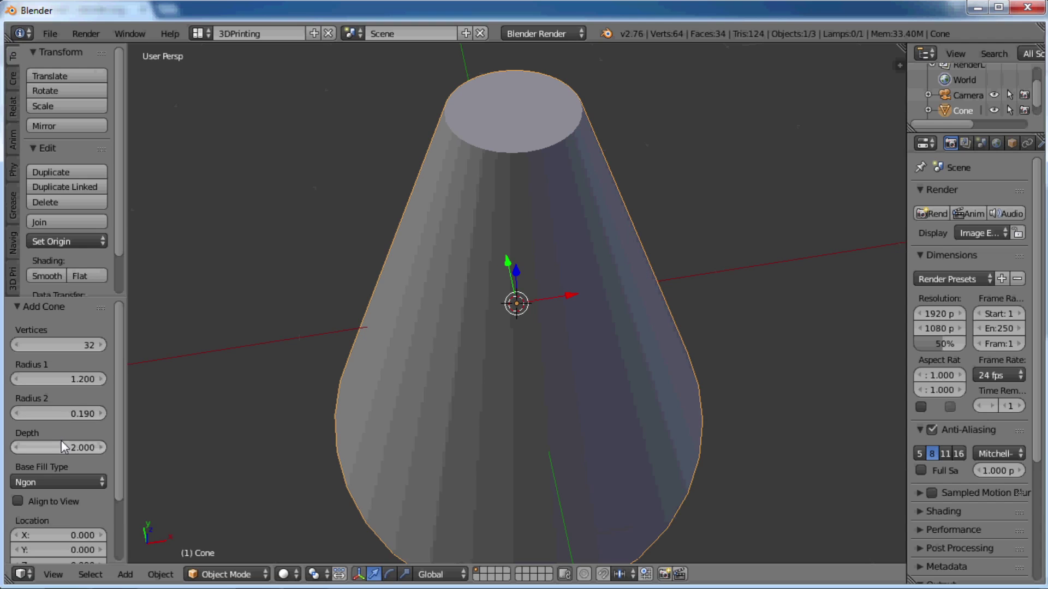
pyautogui.scroll(-3, 61, 440)
# - Delete the cone and add a torus mesh at the scene origin
pyautogui.press('x')
pyautogui.click(244, 408)
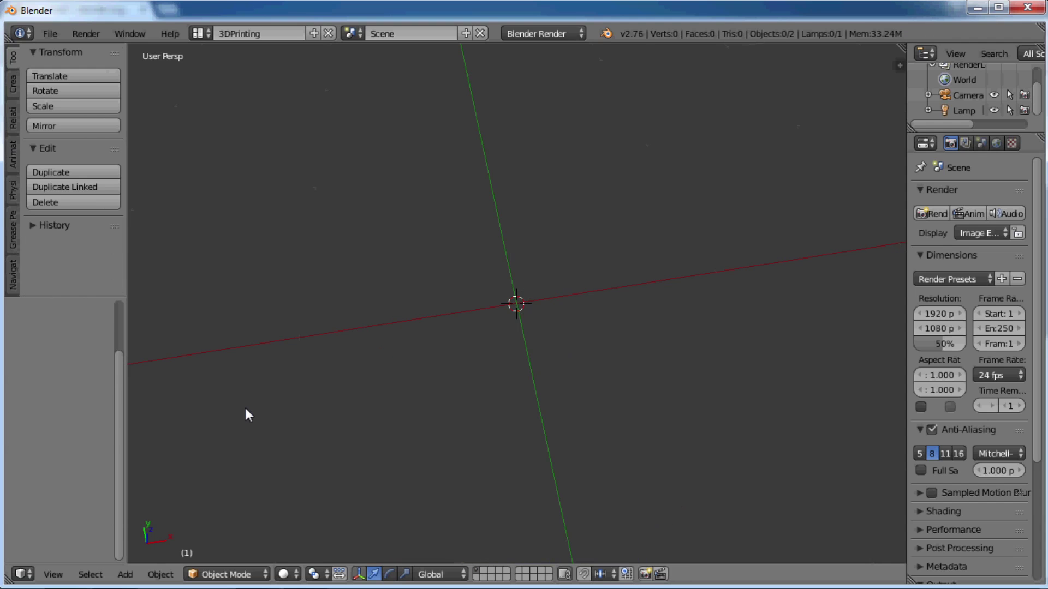
pyautogui.hotkey('shift', 'a')
pyautogui.moveTo(241, 345)
pyautogui.click(297, 453)
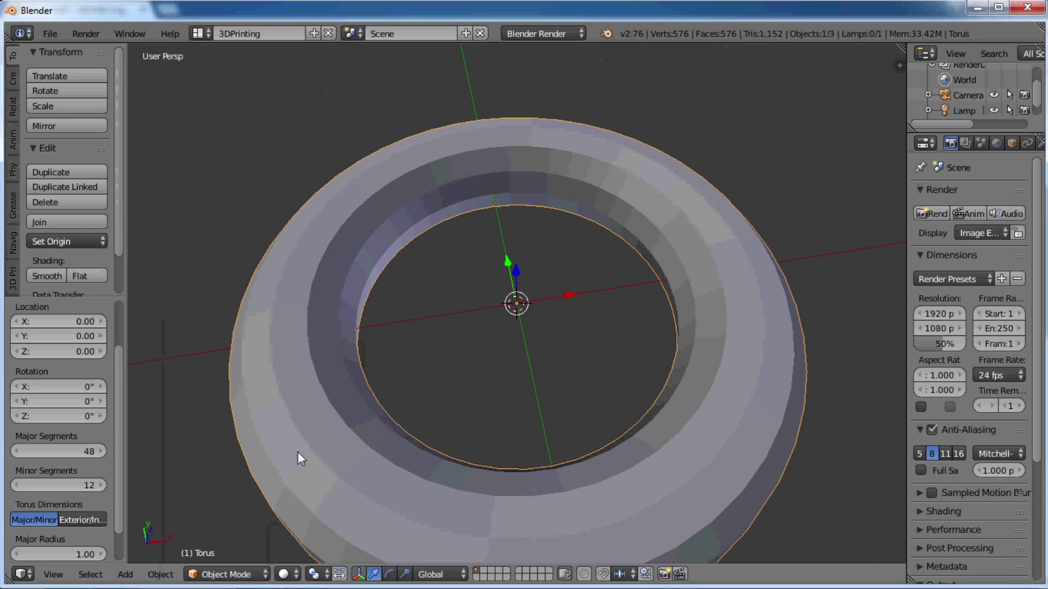
# - Set the torus's major segments to 69 and its minor segments to 27
pyautogui.scroll(-4, 328, 350)
pyautogui.moveTo(295, 332); pyautogui.dragTo(283, 334, button='middle')
pyautogui.scroll(2, 63, 356)
pyautogui.scroll(-4, 64, 356)
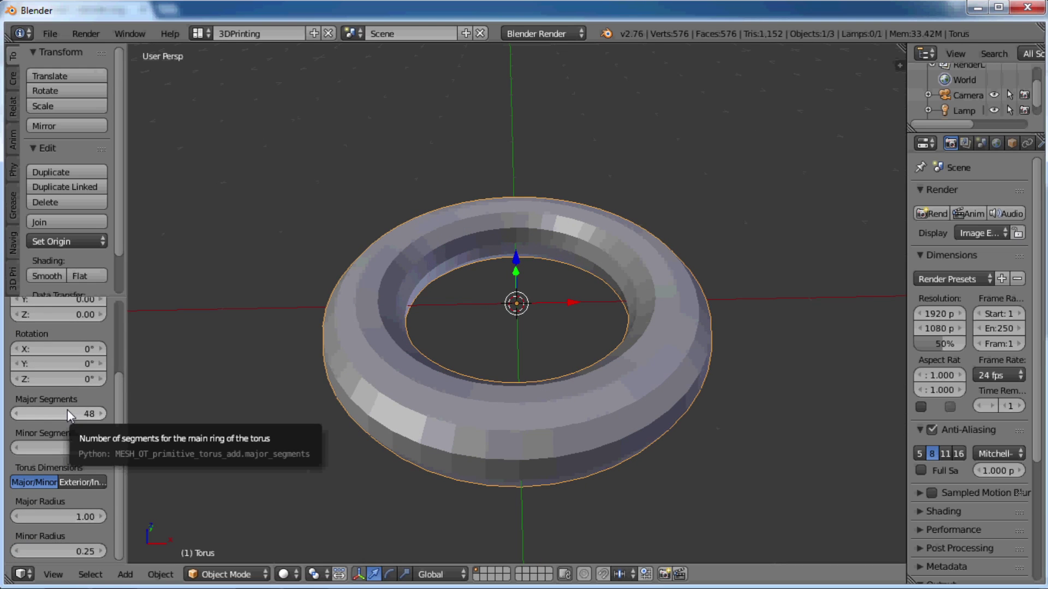
pyautogui.moveTo(65, 414); pyautogui.dragTo(80, 451)
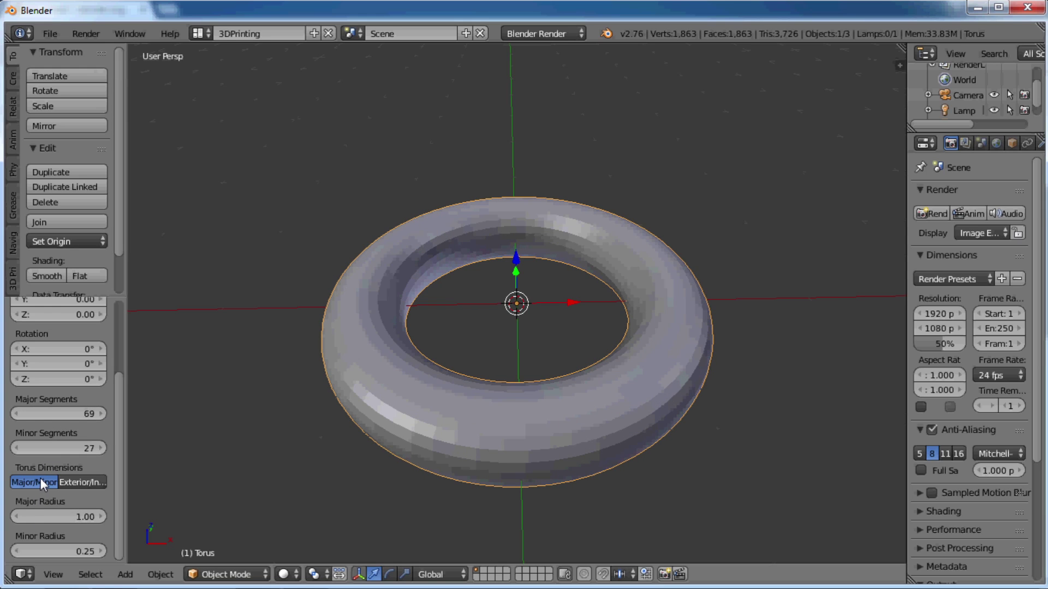
# - Delete the torus and add a monkey mesh at the scene origin
pyautogui.moveTo(39, 515); pyautogui.dragTo(188, 485)
pyautogui.press('x')
pyautogui.click(348, 388)
pyautogui.hotkey('shift', 'a')
pyautogui.moveTo(332, 346)
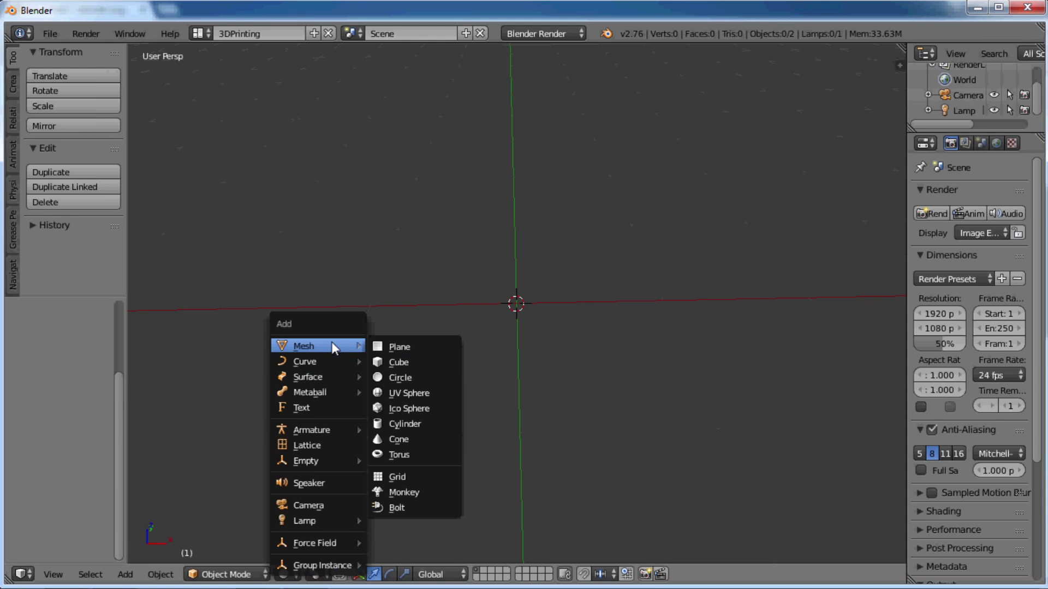
pyautogui.click(392, 491)
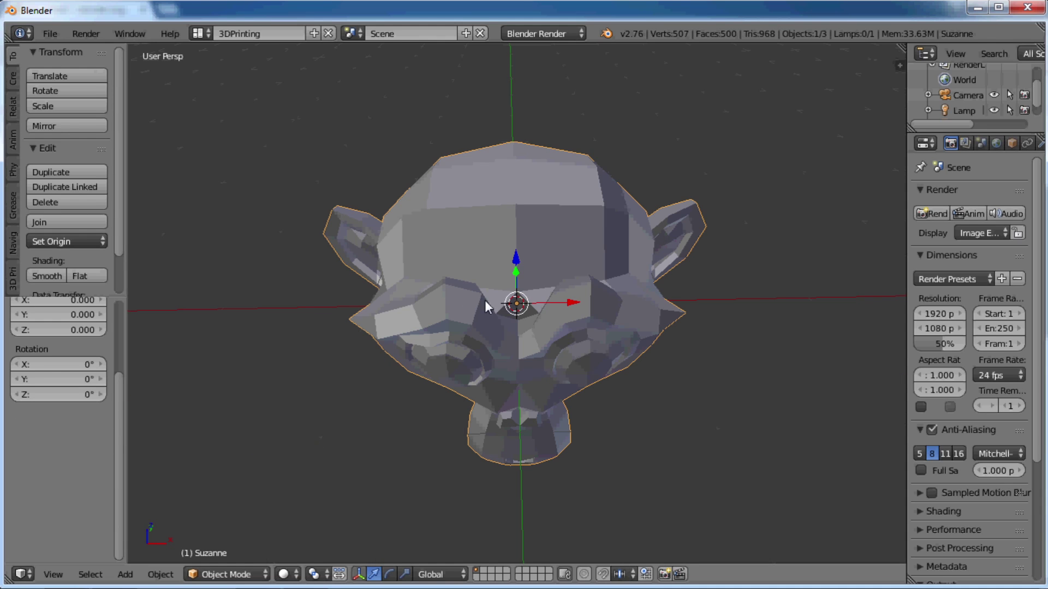
pyautogui.moveTo(578, 284); pyautogui.dragTo(490, 217, button='middle')
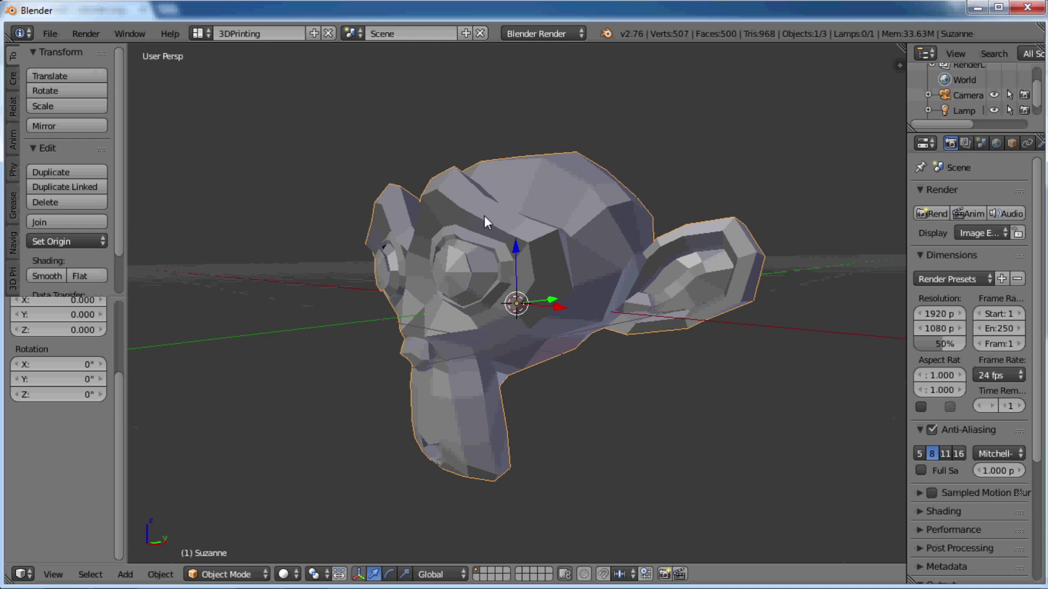
pyautogui.scroll(-1, 484, 218)
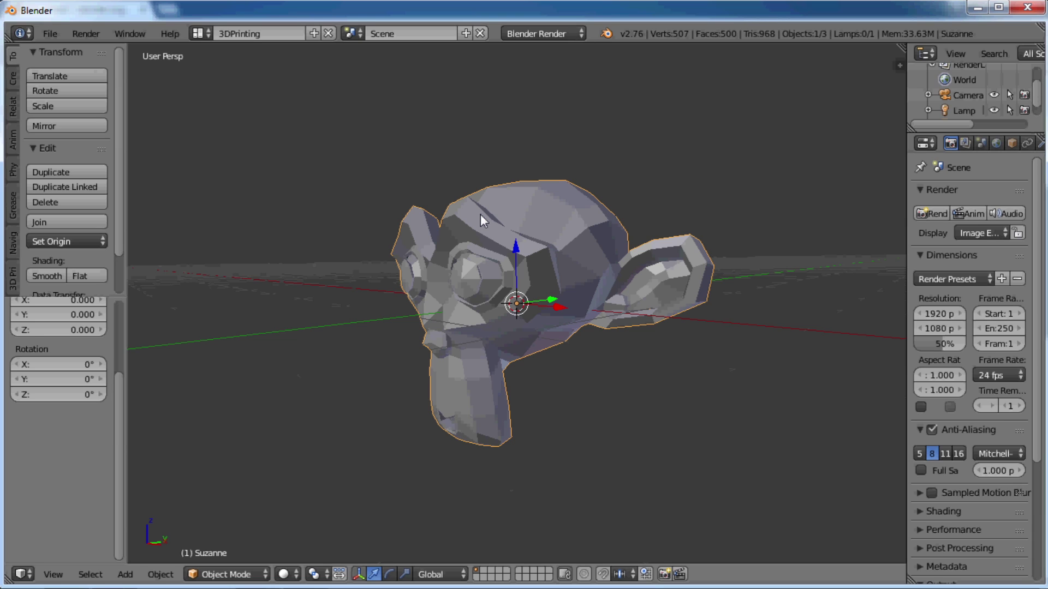
# - Delete the monkey head and add a bolt mesh at the scene origin
pyautogui.press('x')
pyautogui.click(480, 214)
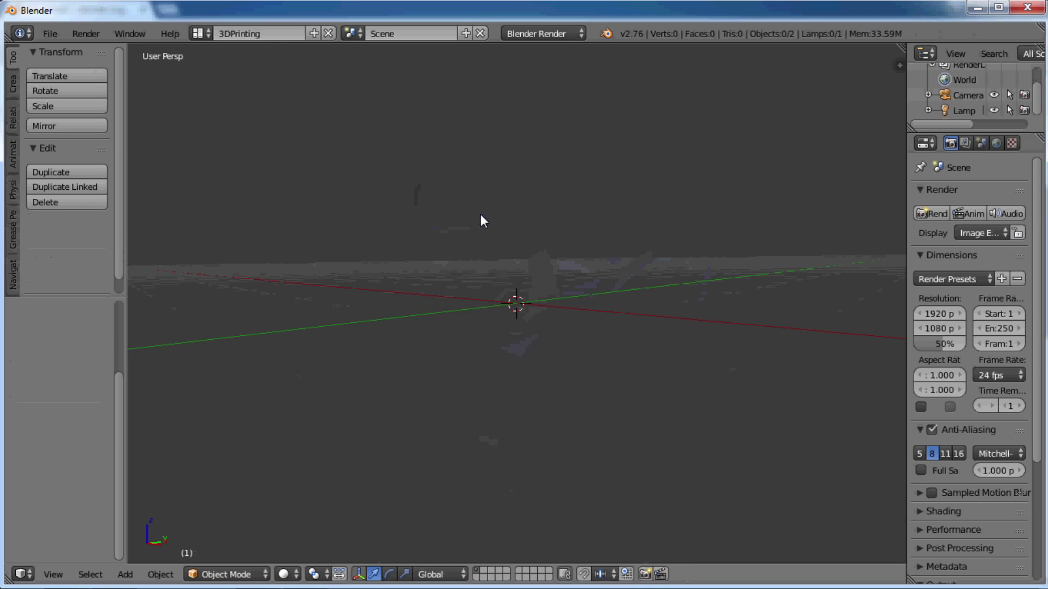
pyautogui.hotkey('shift', 'a')
pyautogui.moveTo(480, 214)
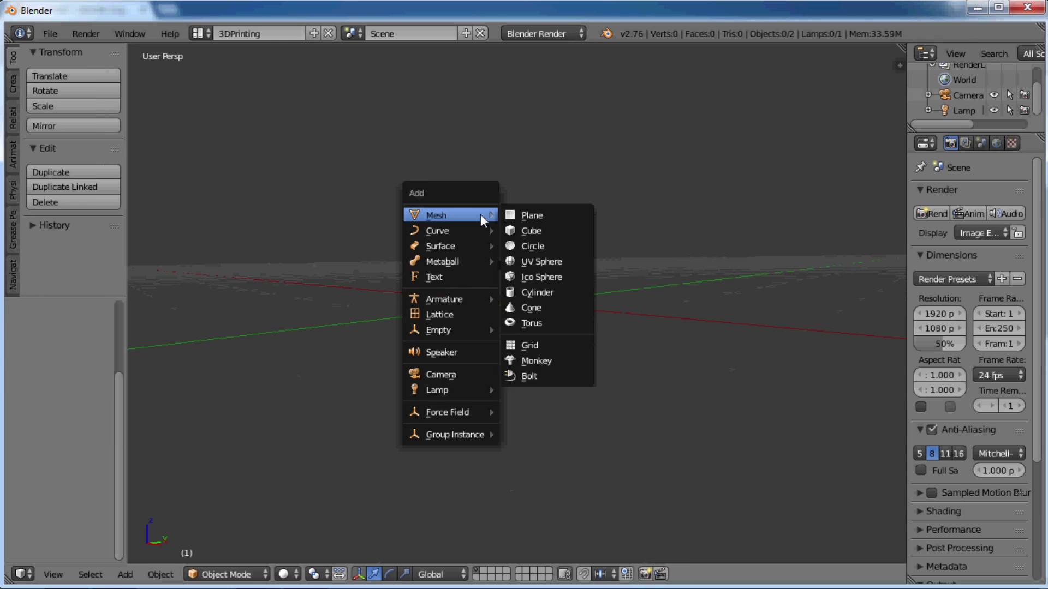
pyautogui.click(509, 375)
pyautogui.moveTo(591, 262); pyautogui.dragTo(574, 340, button='middle')
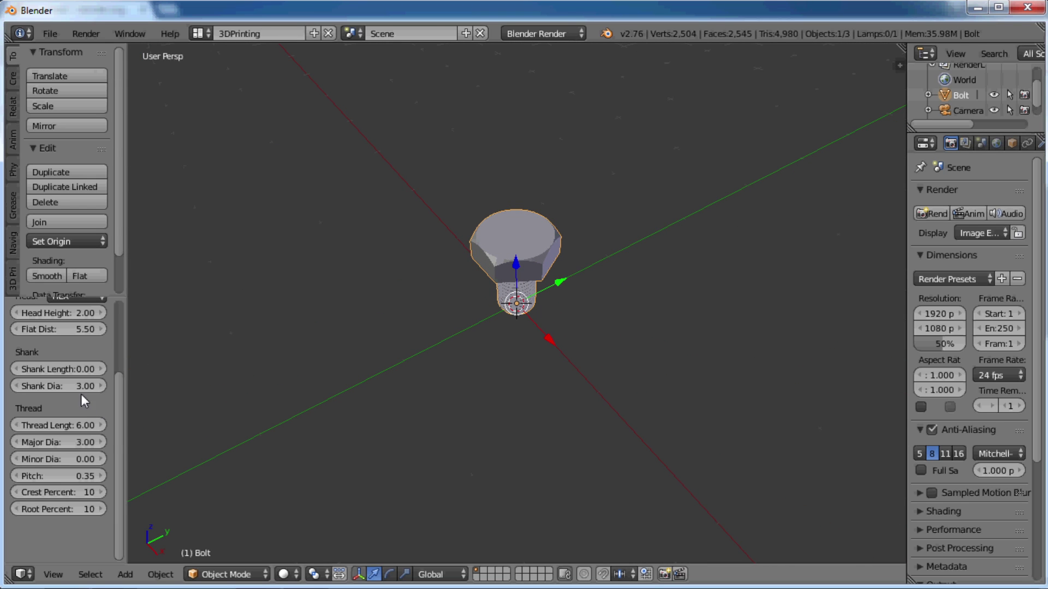
# - Set the bolt's head height to 4.28 and its flat distance to 8.11
pyautogui.scroll(4, 81, 394)
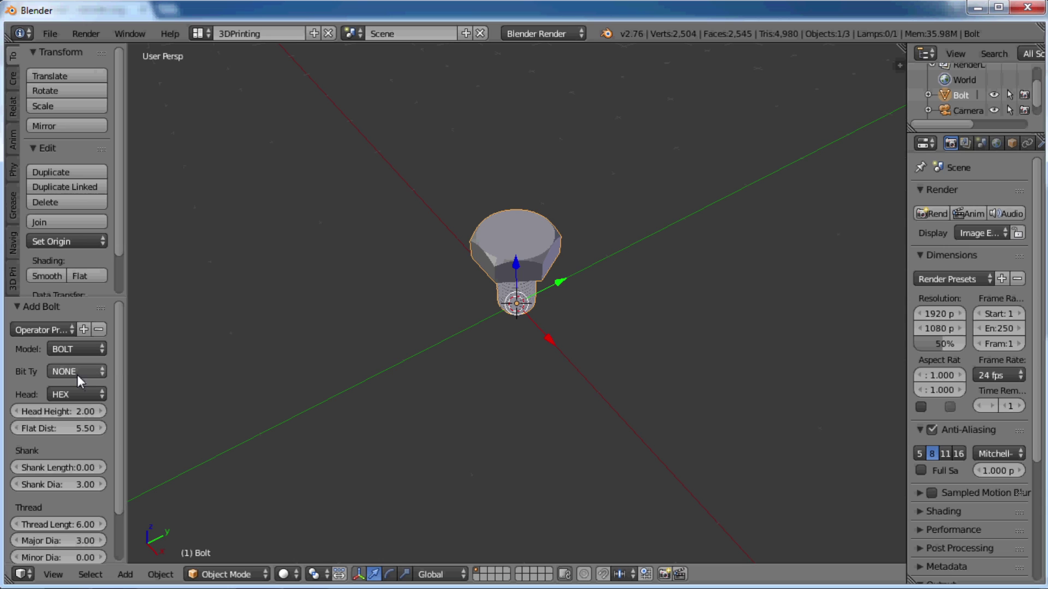
pyautogui.moveTo(64, 414); pyautogui.dragTo(154, 407)
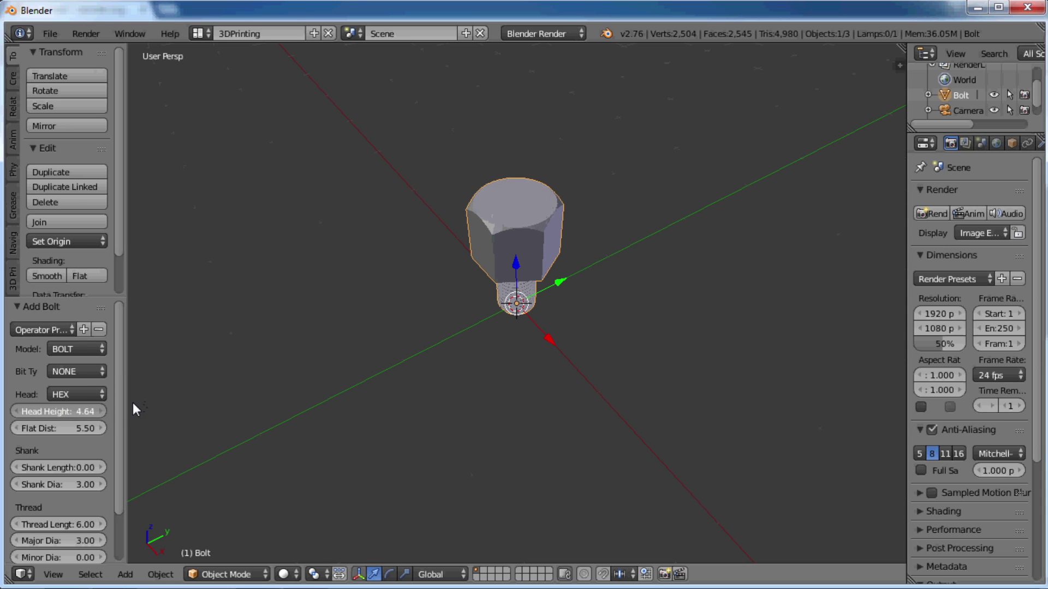
pyautogui.moveTo(56, 429)
pyautogui.mouseDown()
pyautogui.moveTo(142, 428)
pyautogui.moveTo(61, 415)
pyautogui.mouseUp()
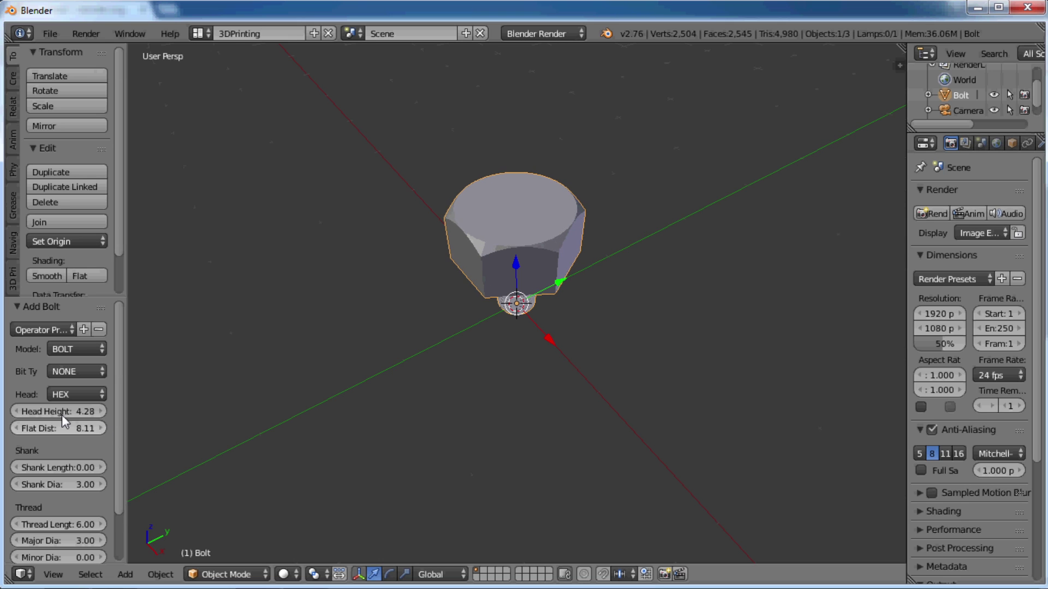
pyautogui.moveTo(329, 279); pyautogui.dragTo(337, 218, button='middle')
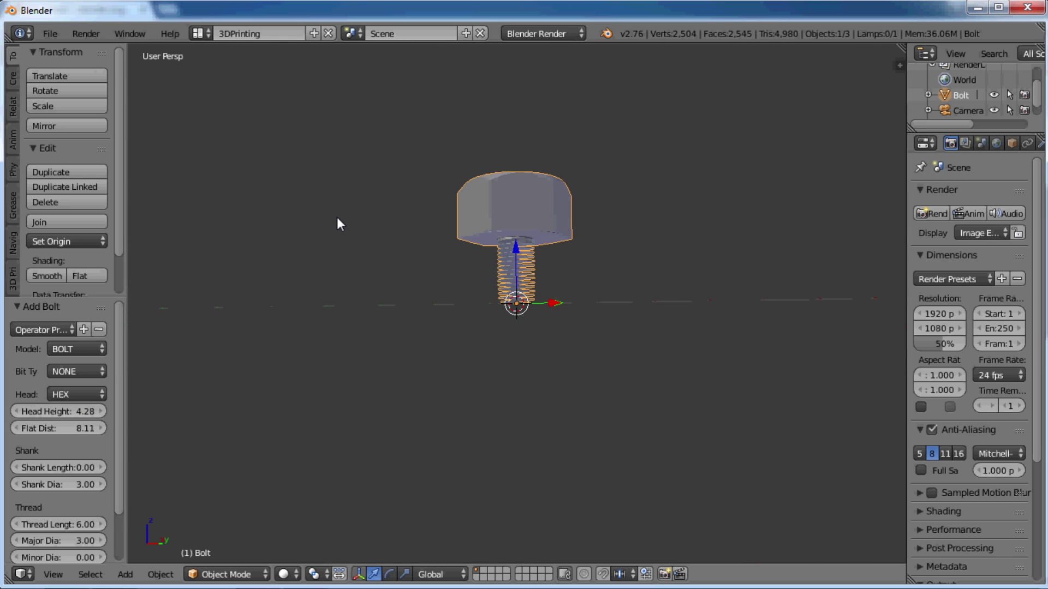
pyautogui.hotkey('shift', 'a')
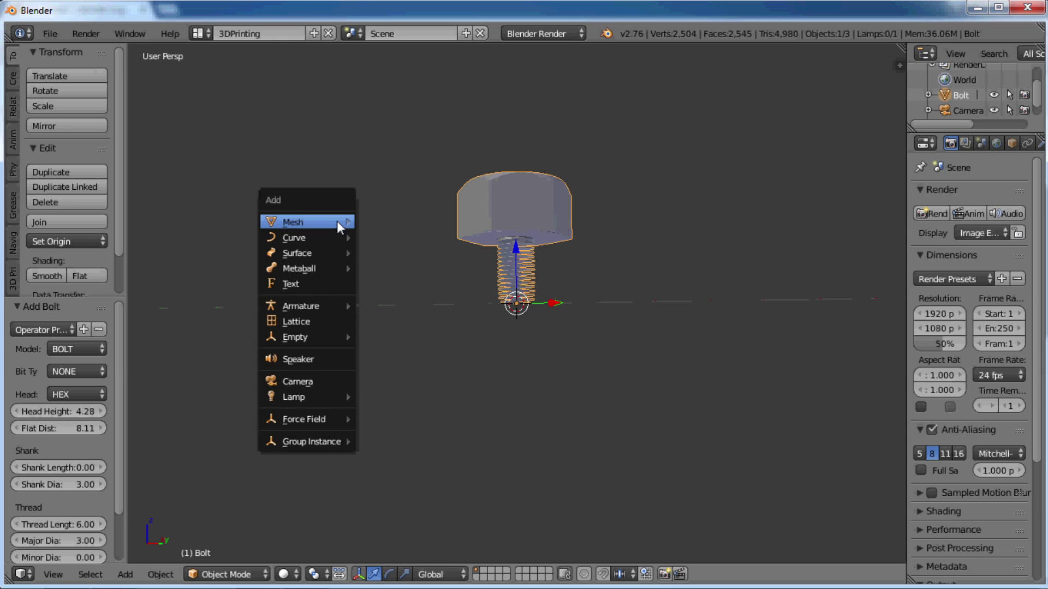
pyautogui.moveTo(338, 223)
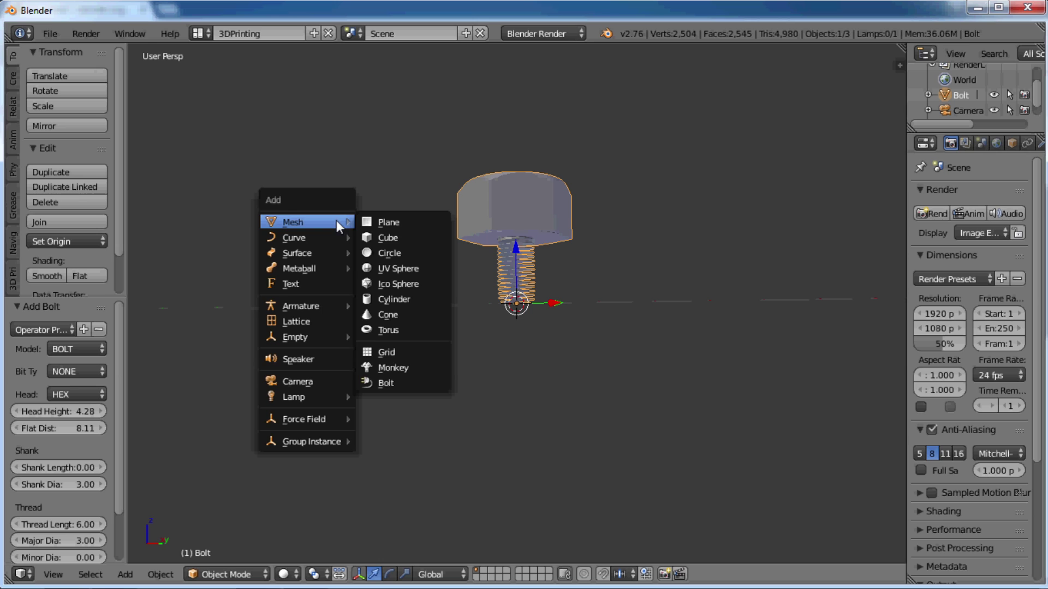
pyautogui.moveTo(323, 241)
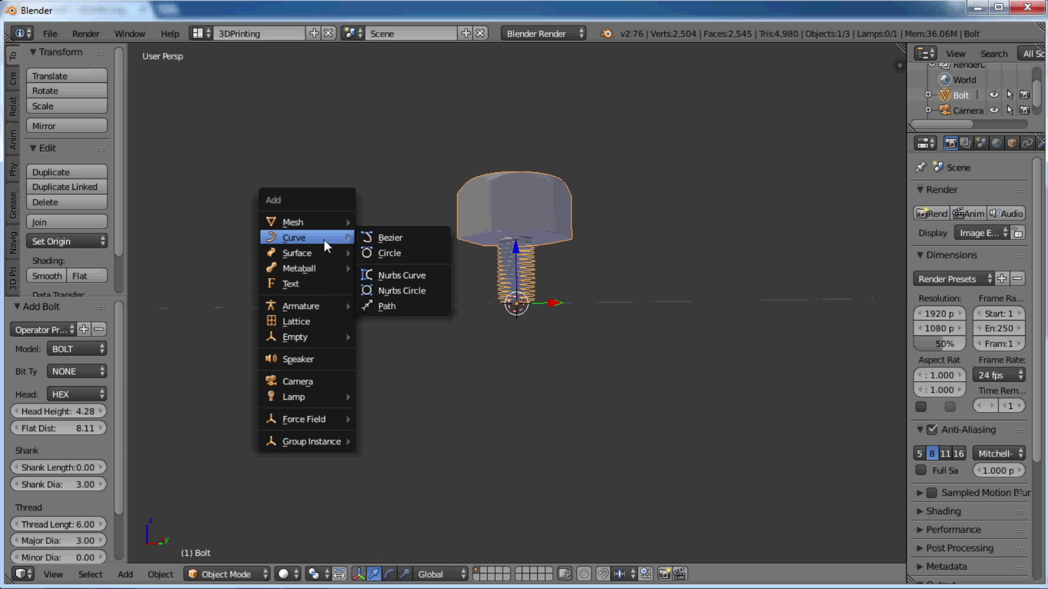
pyautogui.moveTo(320, 267)
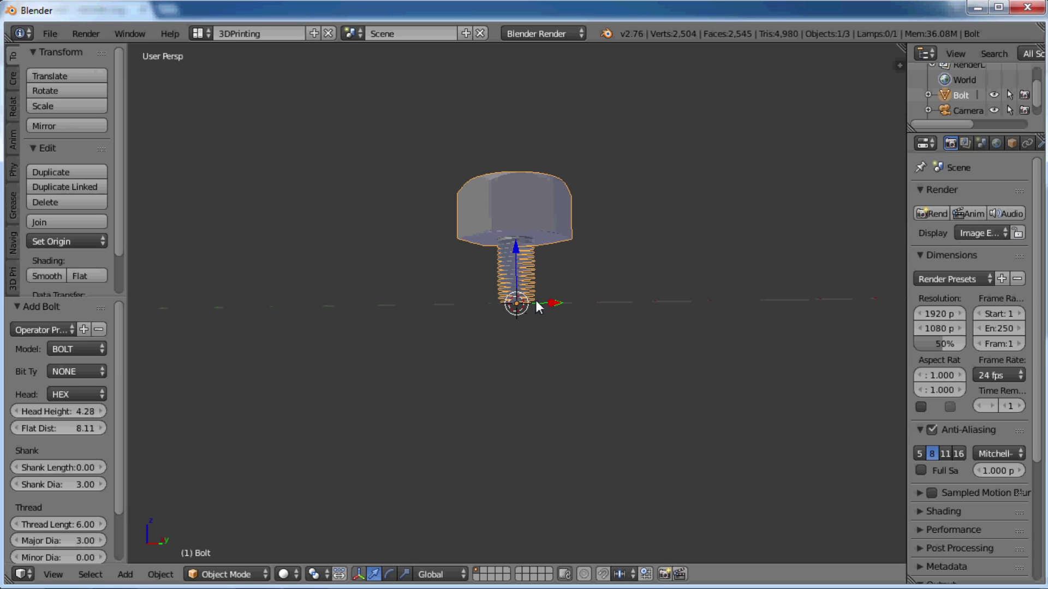
# - Discard the current scene and reload the start-up file
pyautogui.click(50, 33)
pyautogui.click(54, 47)
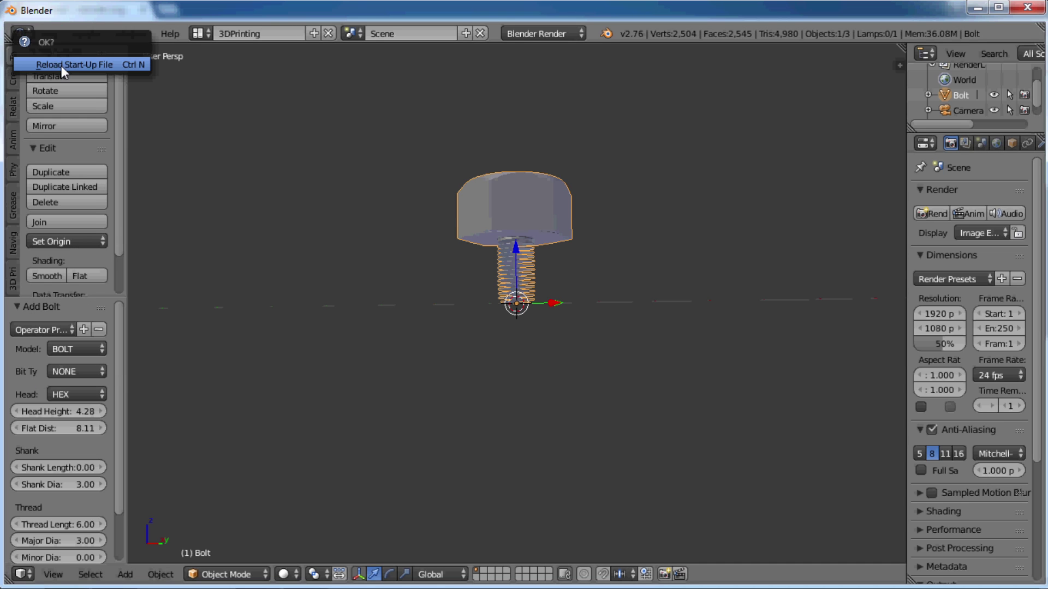
pyautogui.click(60, 14)
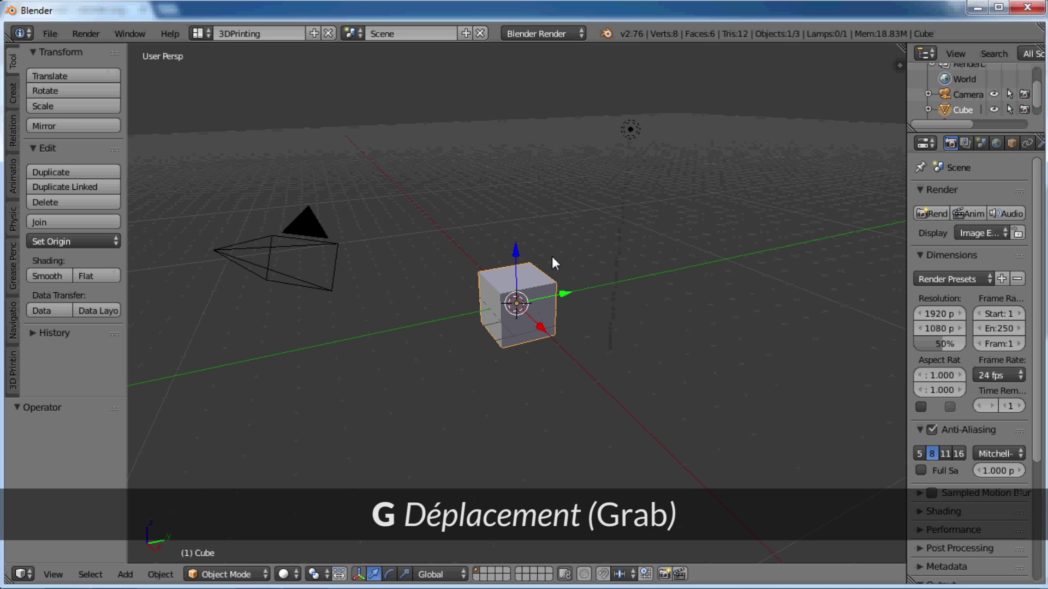
# - Try grabbing the cube freely in the perspective view and again in the front view, cancelling each move
pyautogui.press('g')
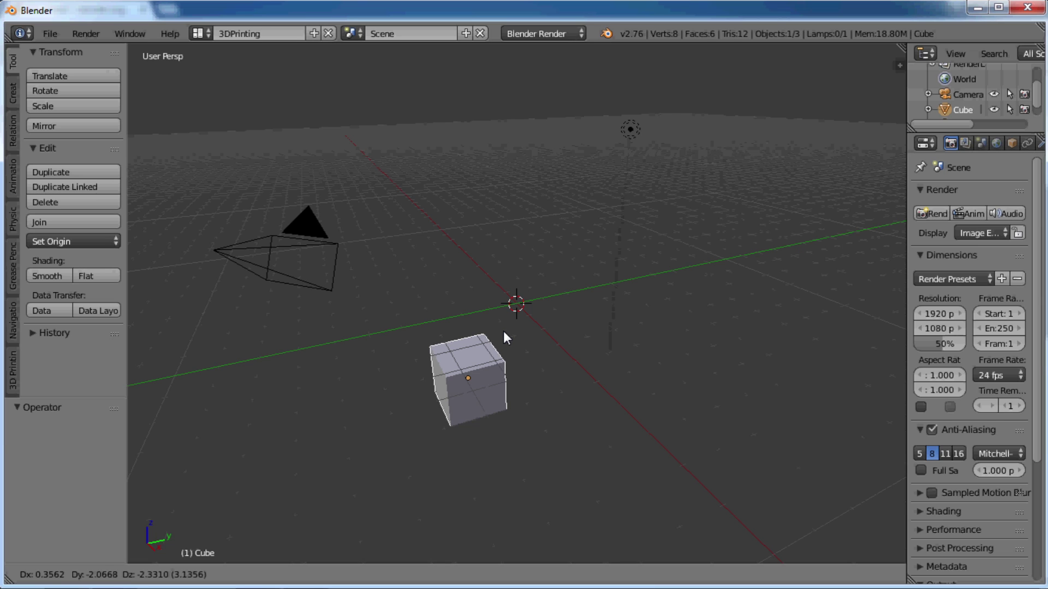
pyautogui.press('Escape')
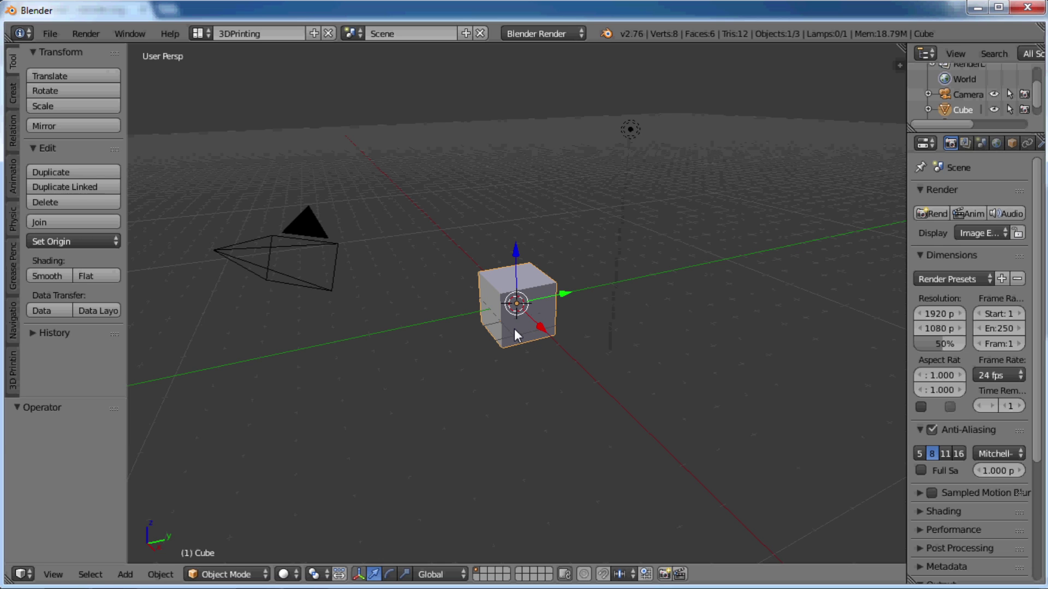
pyautogui.press('KP_1')
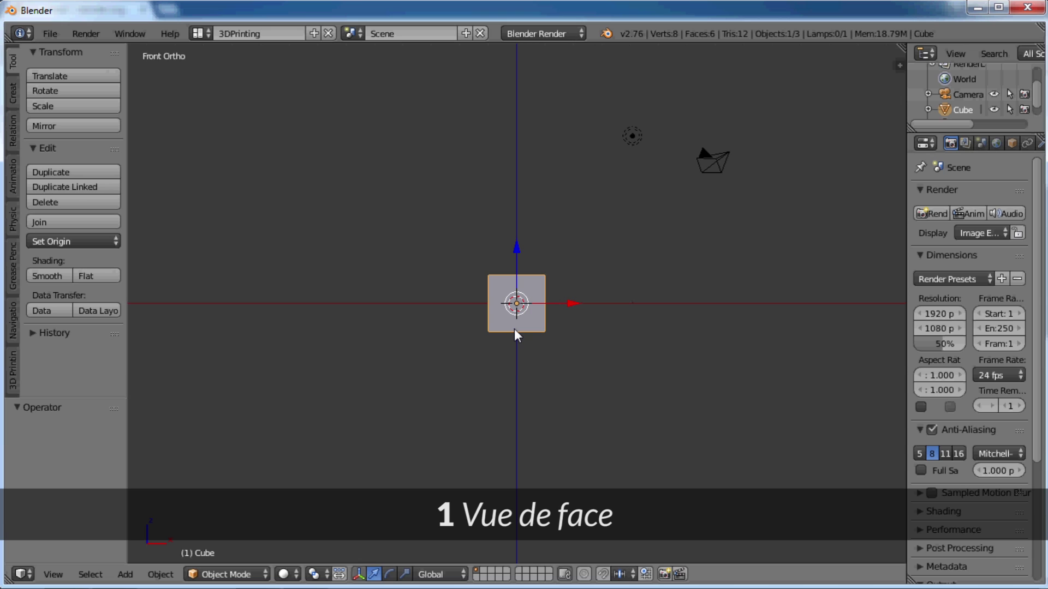
pyautogui.press('g')
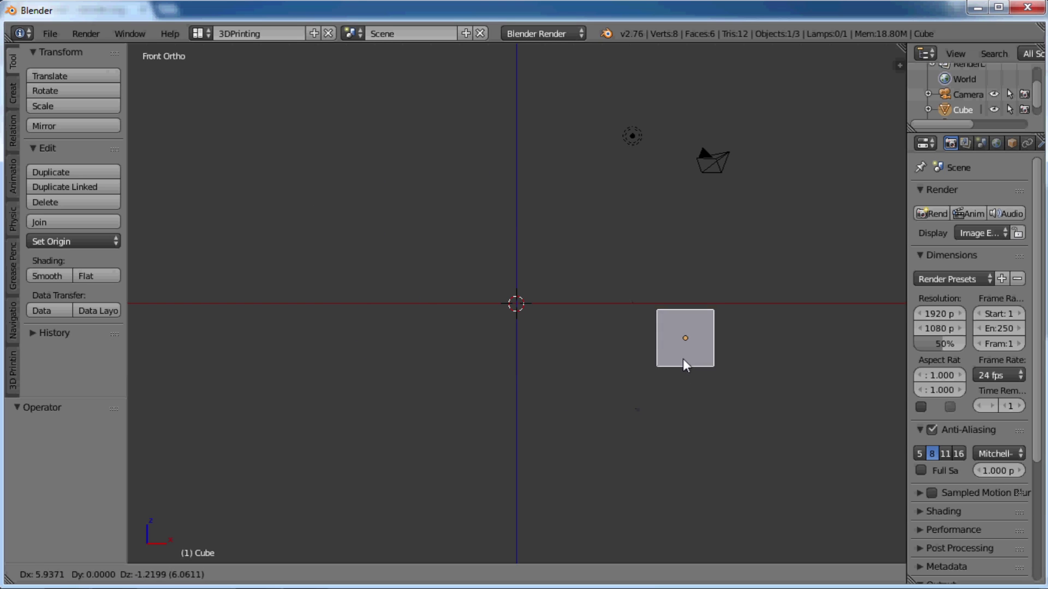
pyautogui.rightClick(459, 286)
# - Move the cube freely with its translation manipulator in a perspective view, and return it to the scene origin
pyautogui.moveTo(621, 347); pyautogui.dragTo(526, 404, button='middle')
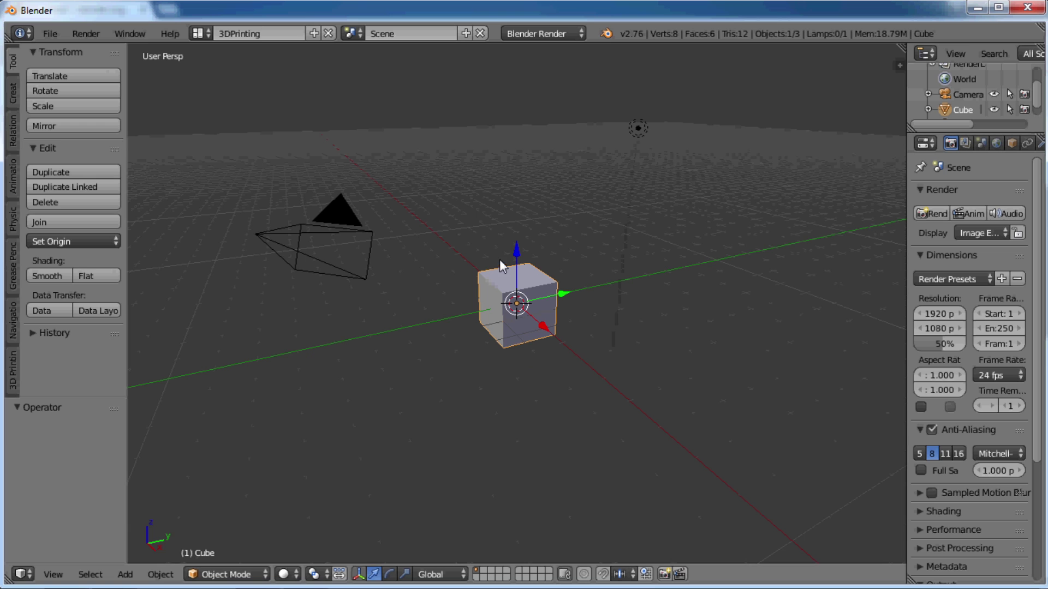
pyautogui.scroll(4, 526, 277)
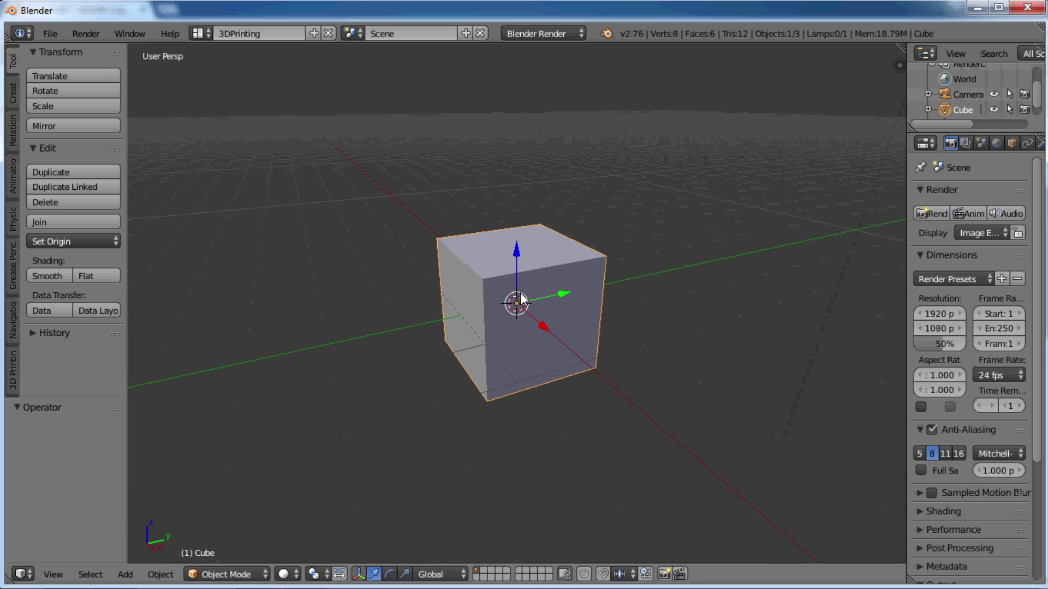
pyautogui.moveTo(522, 300); pyautogui.dragTo(442, 354)
pyautogui.hotkey('alt', 'g')
pyautogui.scroll(-5, 429, 330)
# - Try rotating the cube freely with the Rotate command and cancel the rotation
pyautogui.press('r')
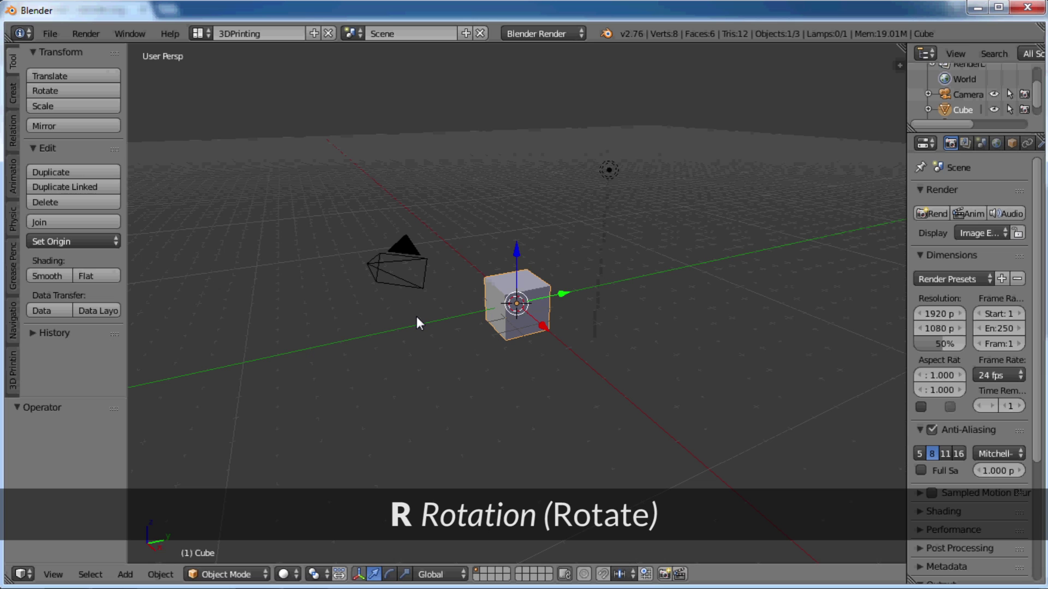
pyautogui.press('r')
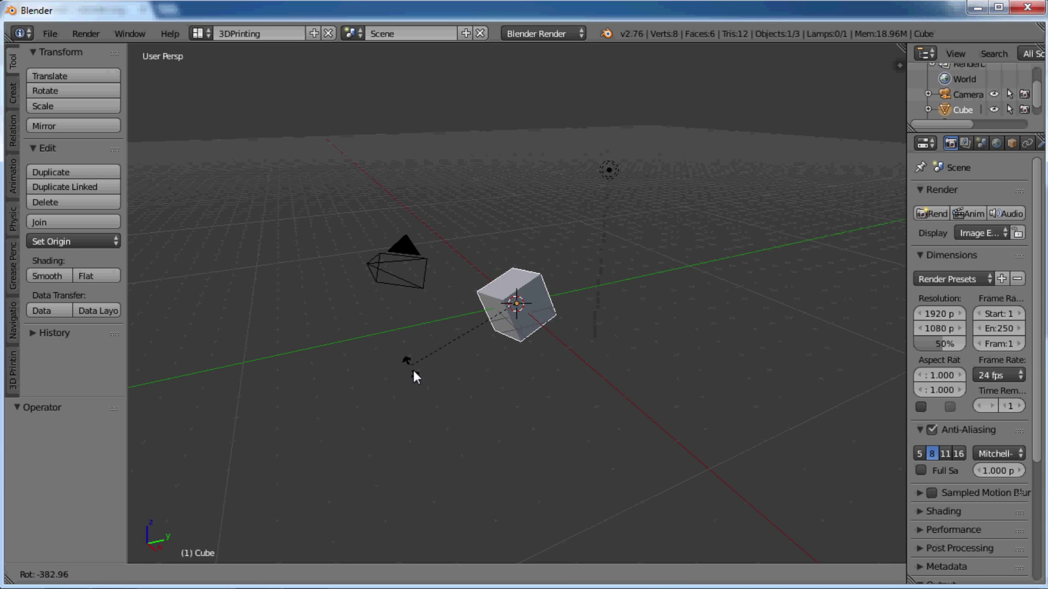
pyautogui.press('Escape')
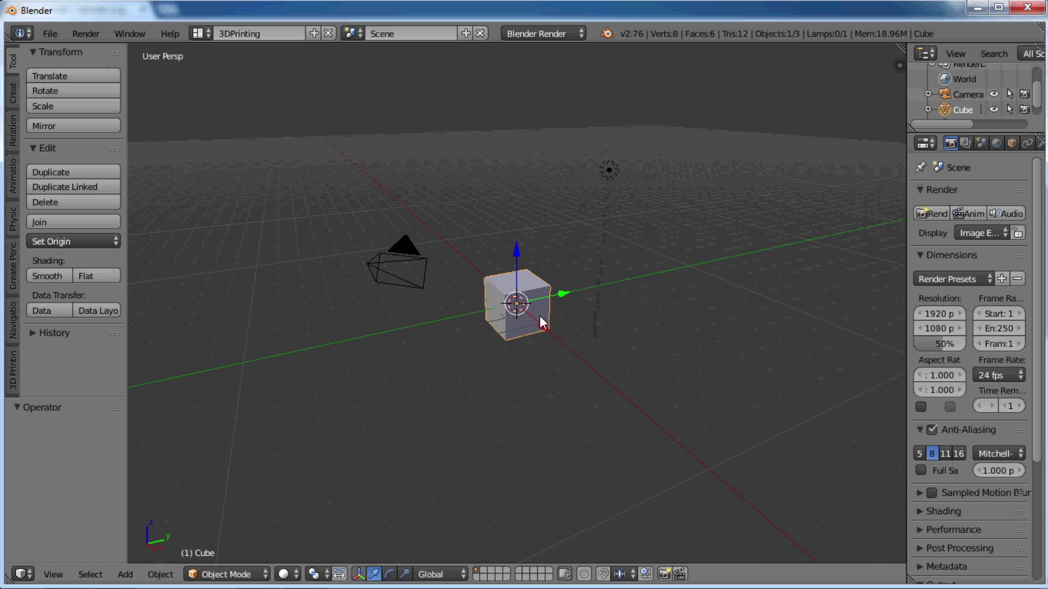
# - Switch to the rotation manipulator and use it to rotate the cube about the view axis, undoing that rotation
pyautogui.scroll(2, 539, 316)
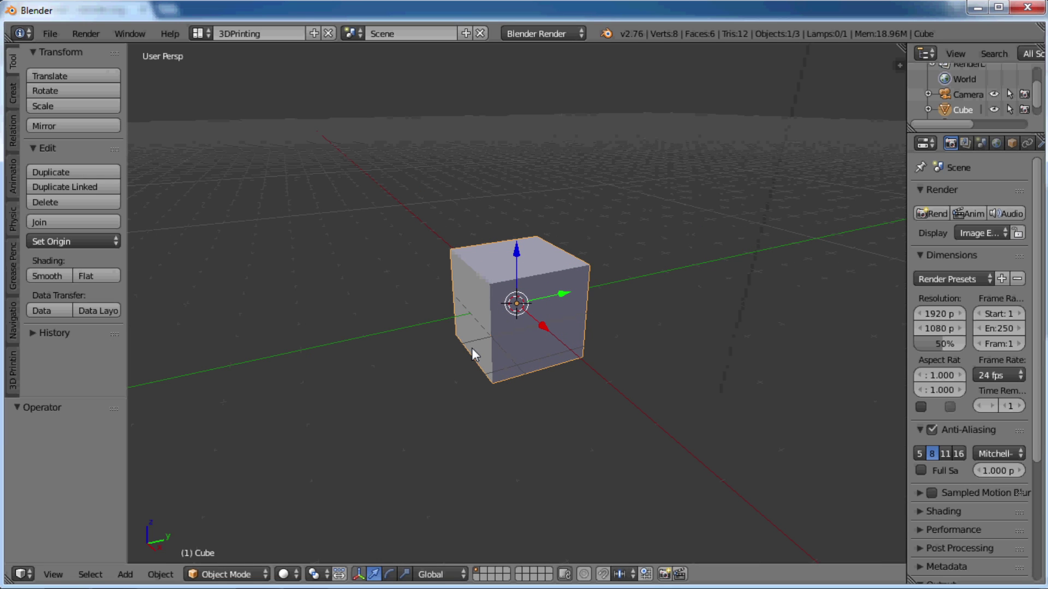
pyautogui.click(387, 576)
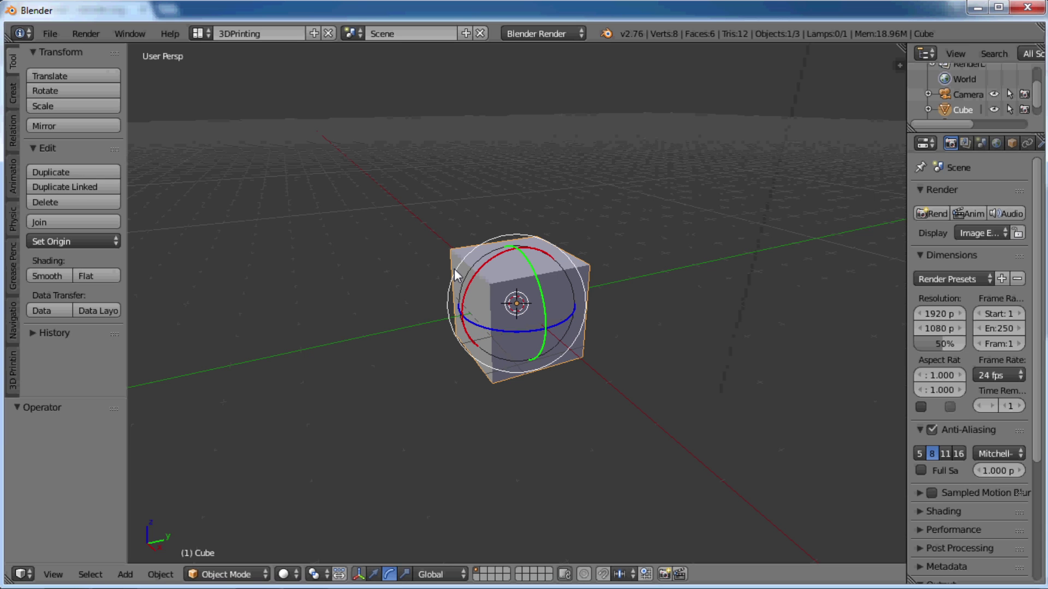
pyautogui.moveTo(454, 268); pyautogui.dragTo(416, 239)
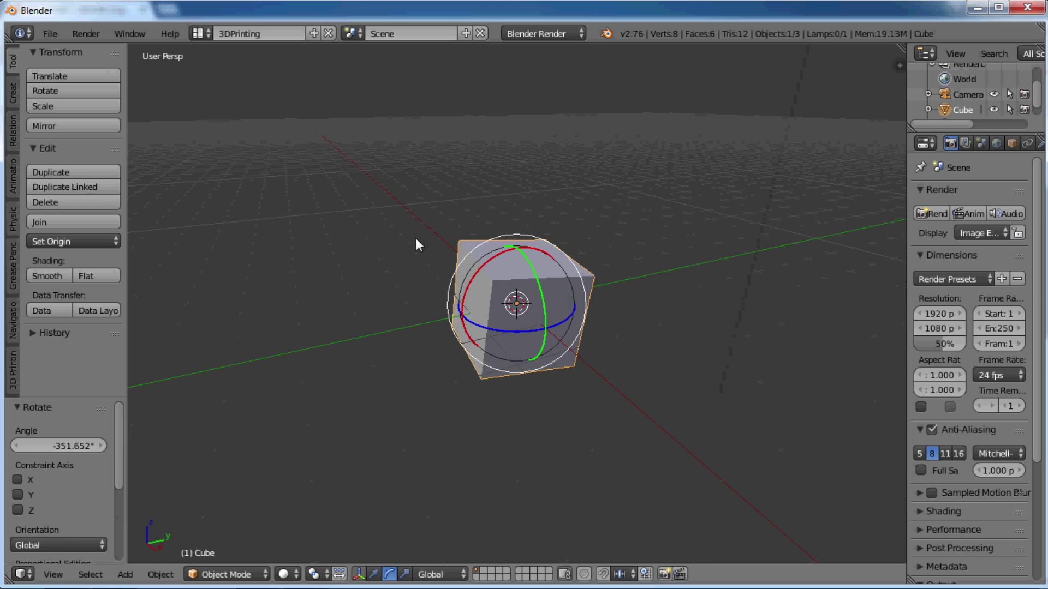
pyautogui.hotkey('ctrl', 'z')
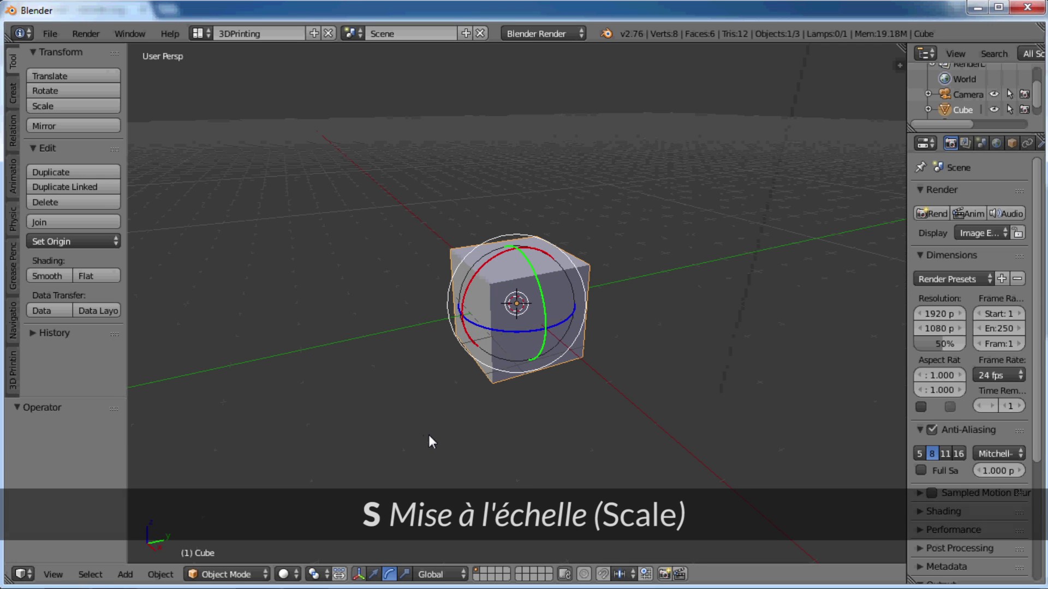
# - Try scaling the cube uniformly twice with the Scale command, activating the scale manipulator between attempts, and discard both scalings
pyautogui.press('s')
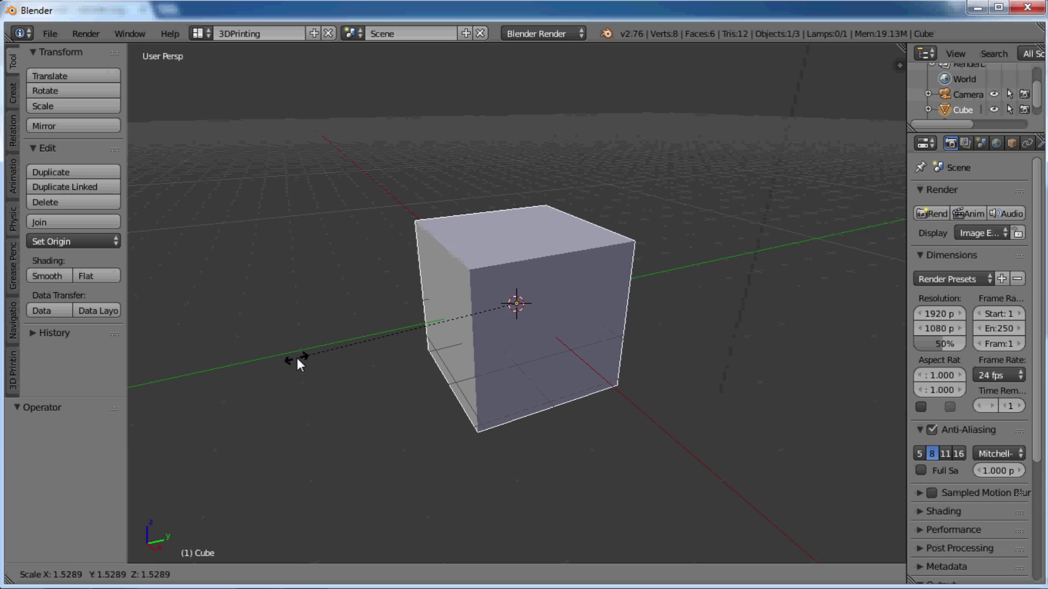
pyautogui.press('Escape')
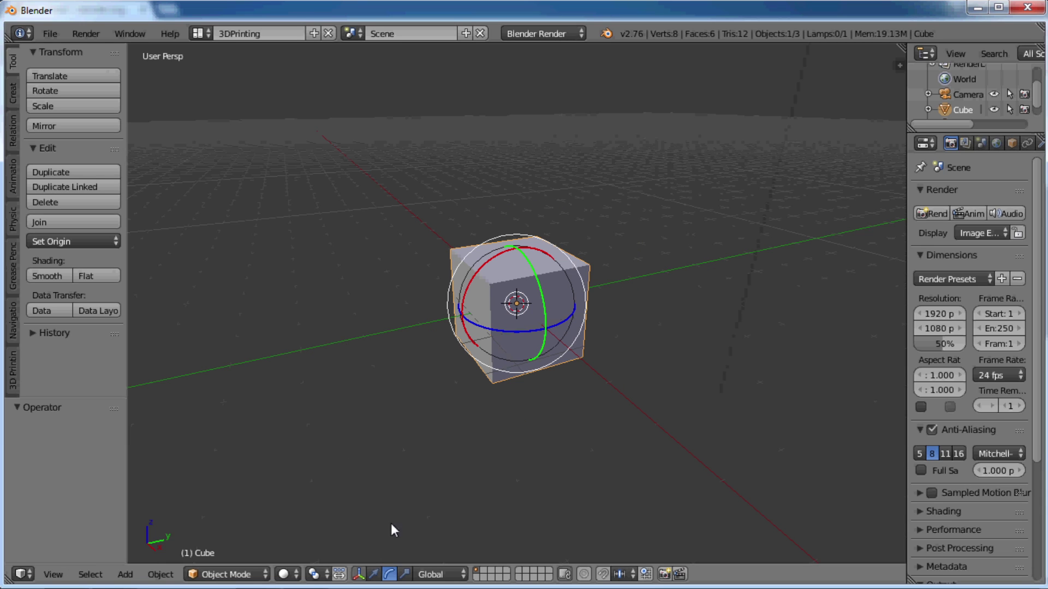
pyautogui.click(404, 575)
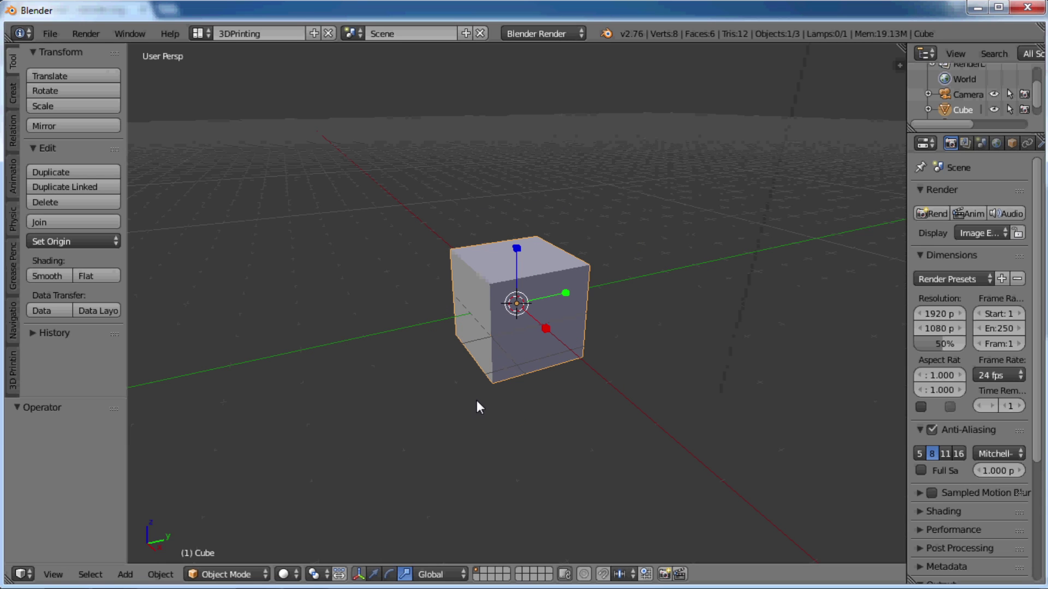
pyautogui.press('s')
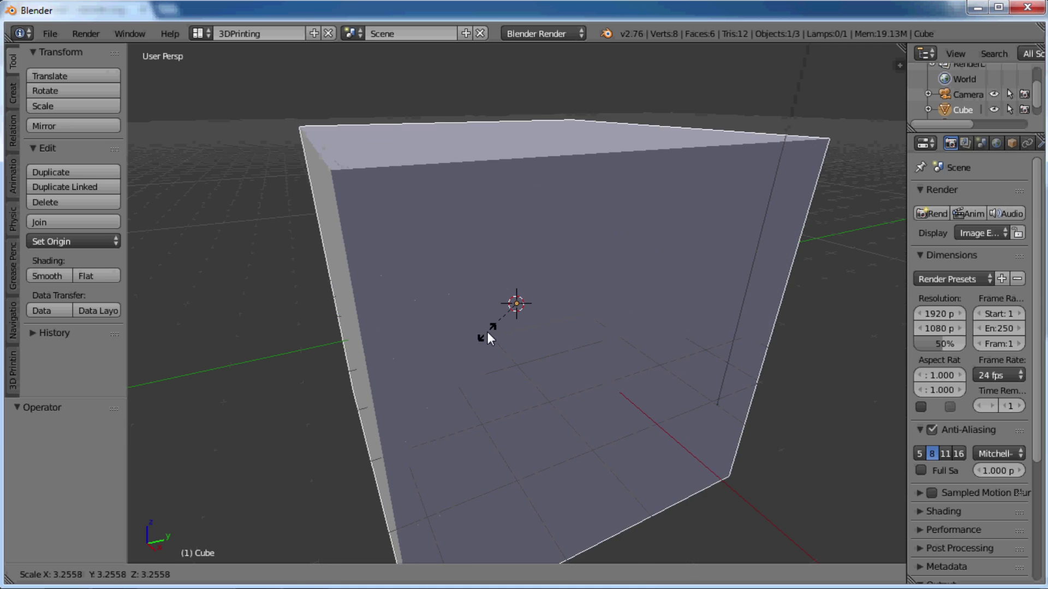
pyautogui.click(487, 332)
pyautogui.hotkey('ctrl', 'z')
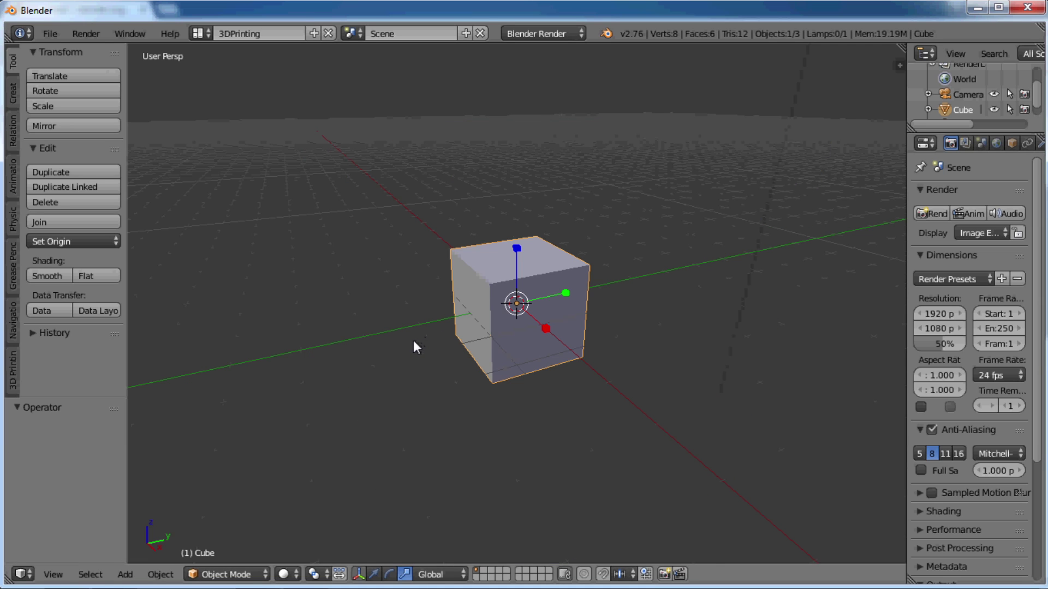
pyautogui.hotkey('ctrl', 'z')
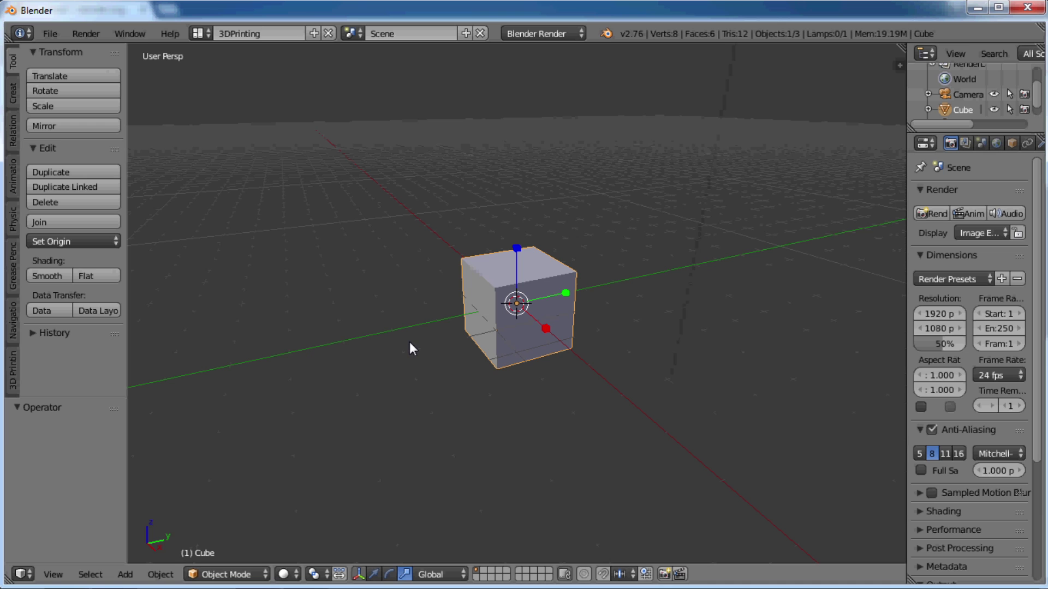
# - Try moving the cube along the global Z axis only with the Grab command, and return it to the scene origin
pyautogui.press('g')
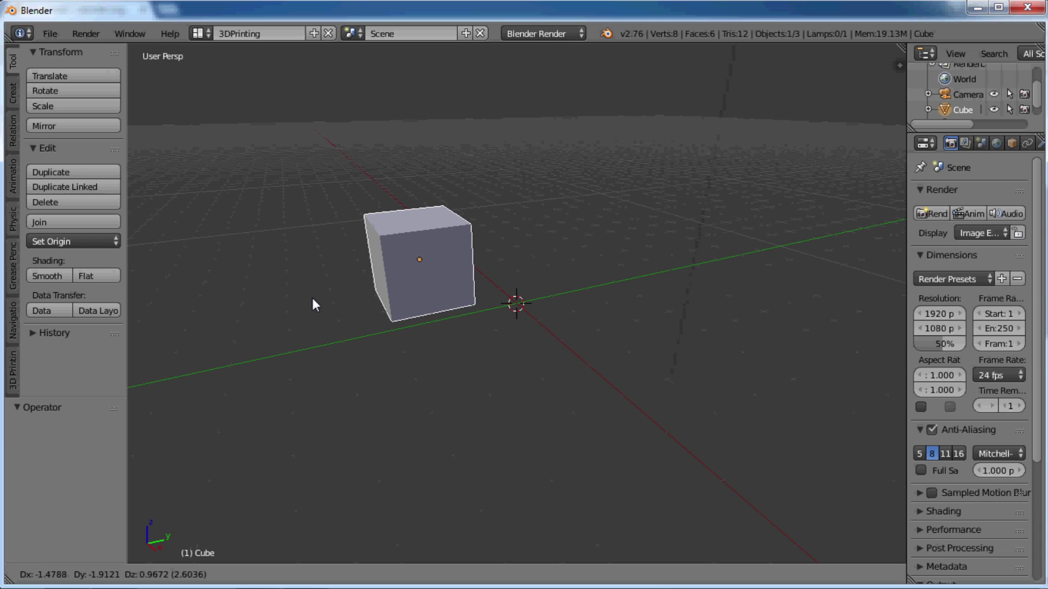
pyautogui.press('z')
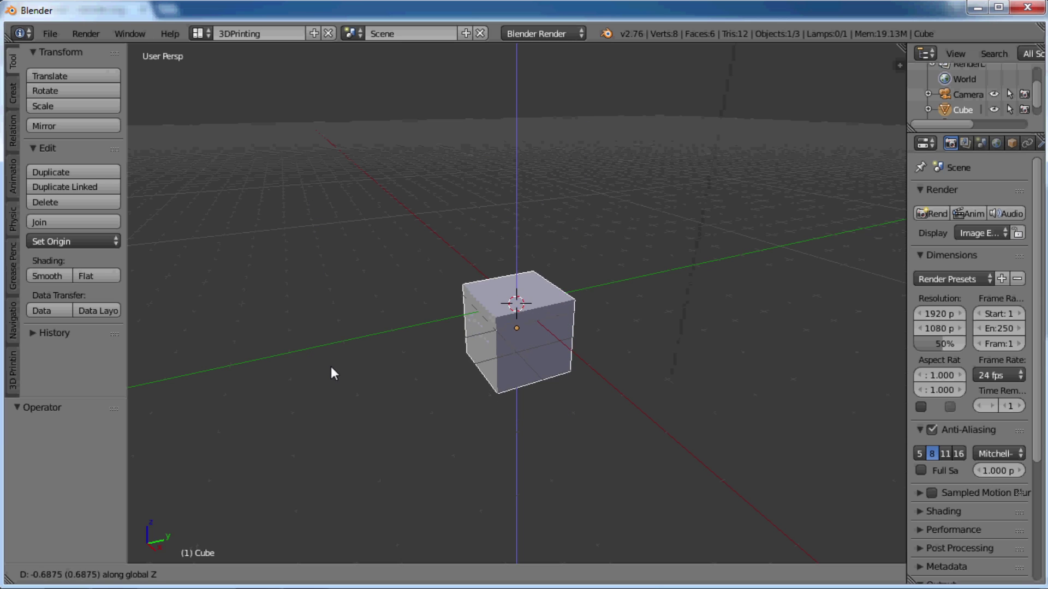
pyautogui.click(323, 336)
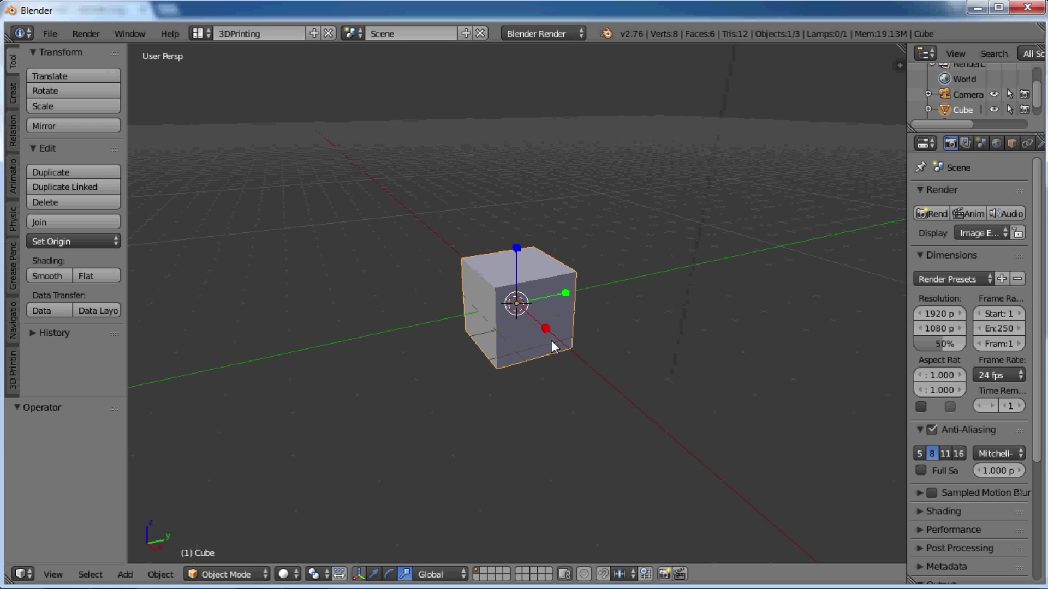
# - Try rotating the cube about the global X axis with the Rotate command, and cancel the rotation
pyautogui.press('r')
pyautogui.press('x')
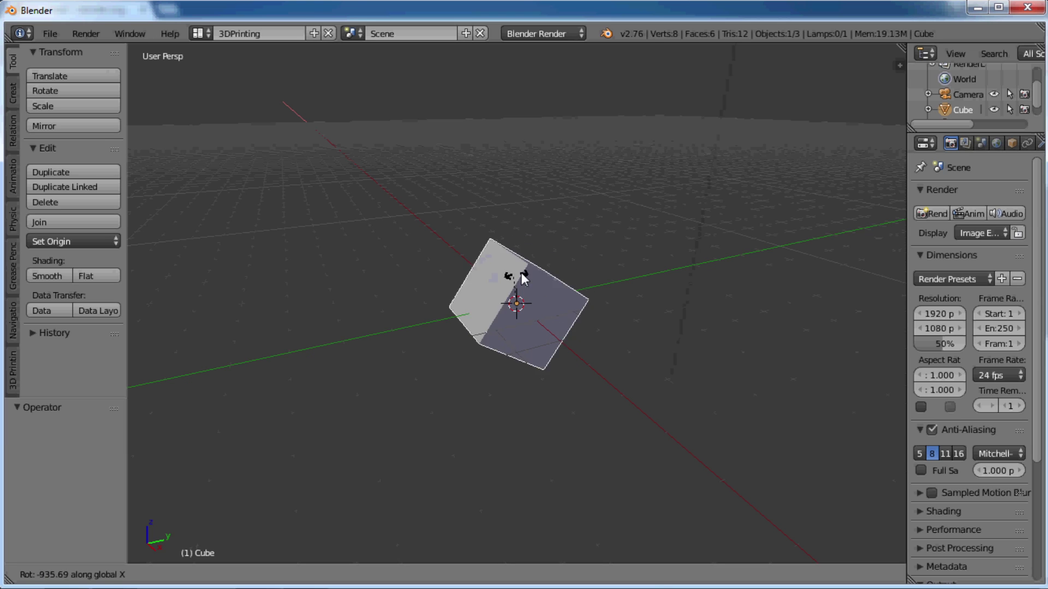
pyautogui.press('Escape')
# - Try stretching the cube along the global Y axis with the Scale command, and cancel the scaling
pyautogui.press('s')
pyautogui.press('y')
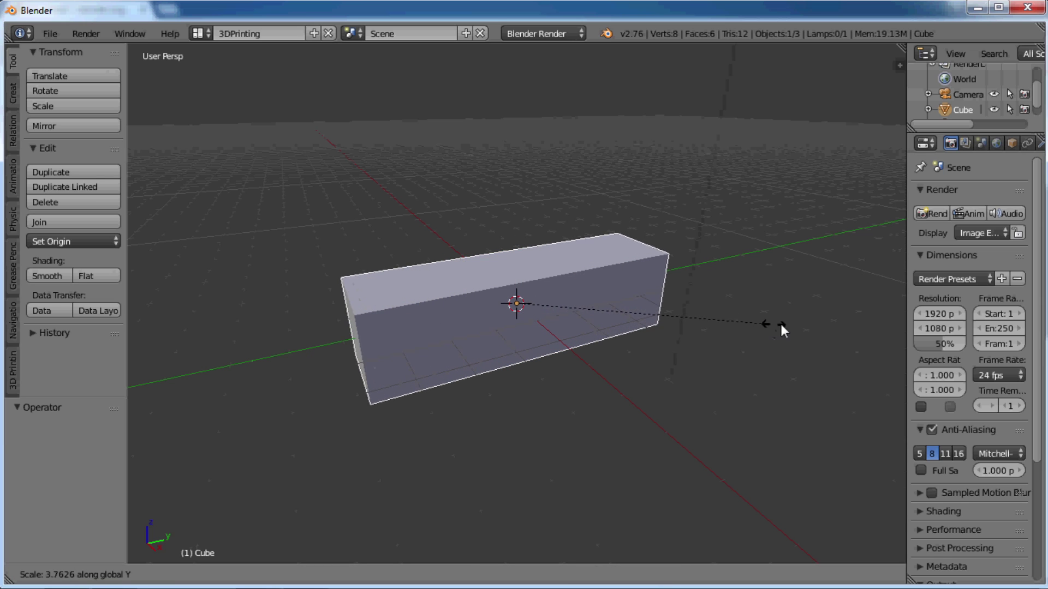
pyautogui.press('Escape')
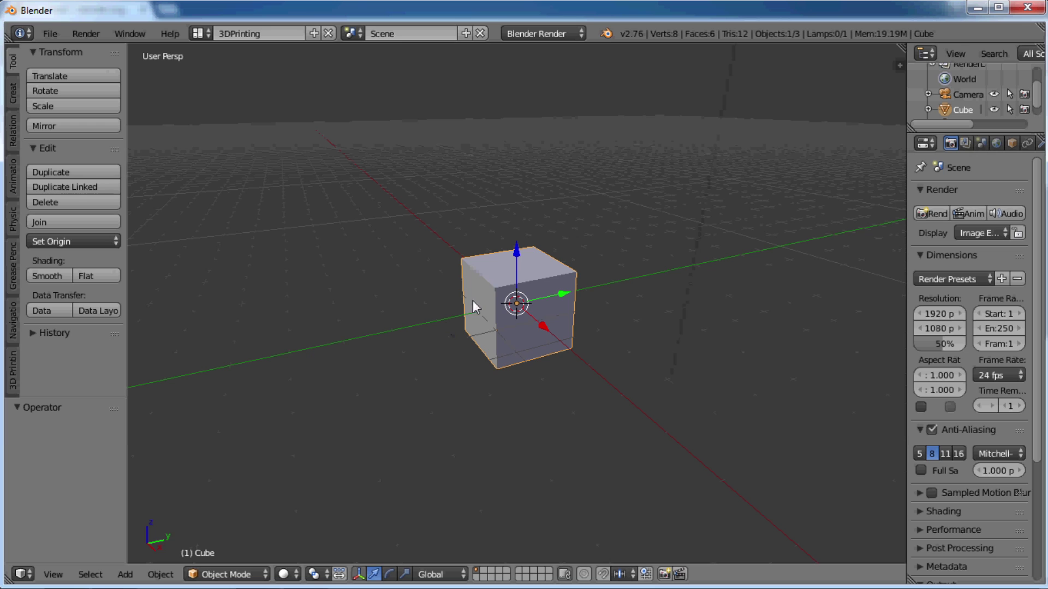
# - Try moving the cube down along Z with the translation manipulator, cancel, and rotate it about 46° around X with the rotation manipulator
pyautogui.moveTo(517, 257); pyautogui.dragTo(509, 402)
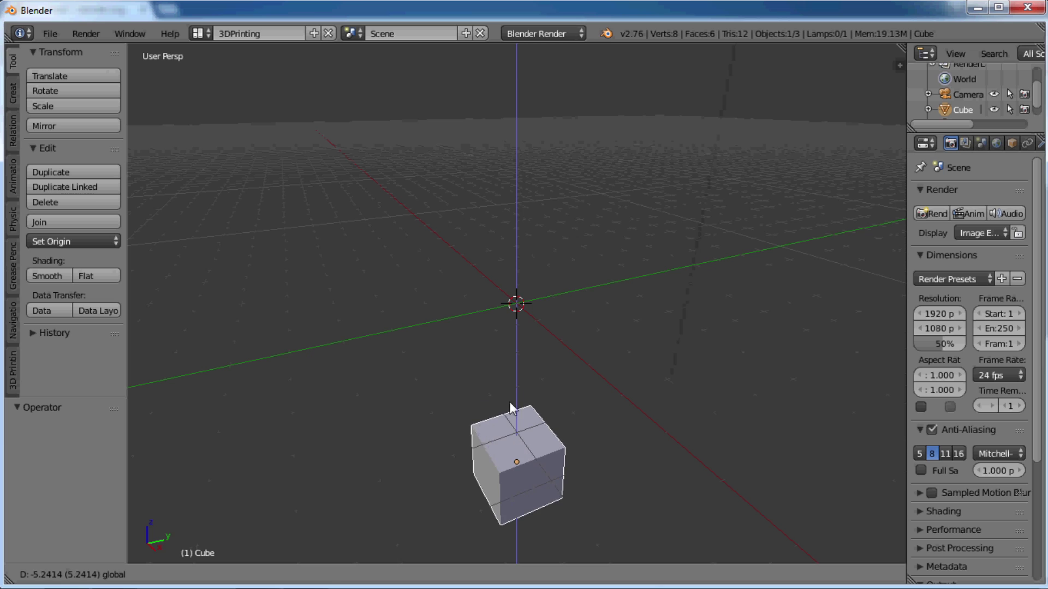
pyautogui.rightClick(510, 401)
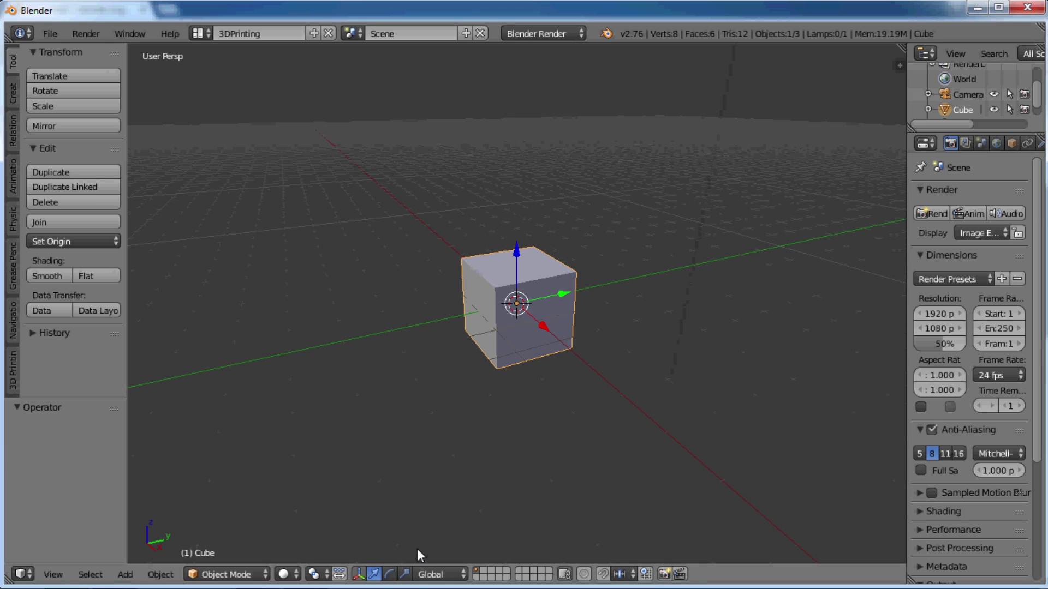
pyautogui.click(389, 574)
pyautogui.moveTo(469, 280); pyautogui.dragTo(456, 384)
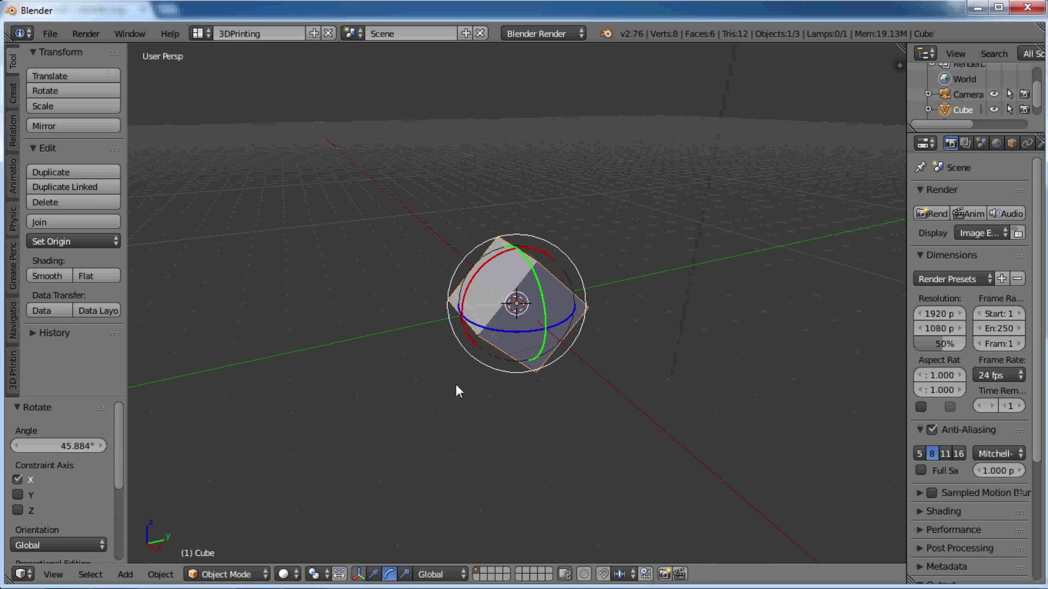
# - Scale the cube slightly along Y with the scale manipulator, and undo both this scaling and the rotation about X
pyautogui.click(404, 574)
pyautogui.moveTo(564, 302); pyautogui.dragTo(590, 295)
pyautogui.hotkey('ctrl', 'z')
pyautogui.hotkey('ctrl', 'z')
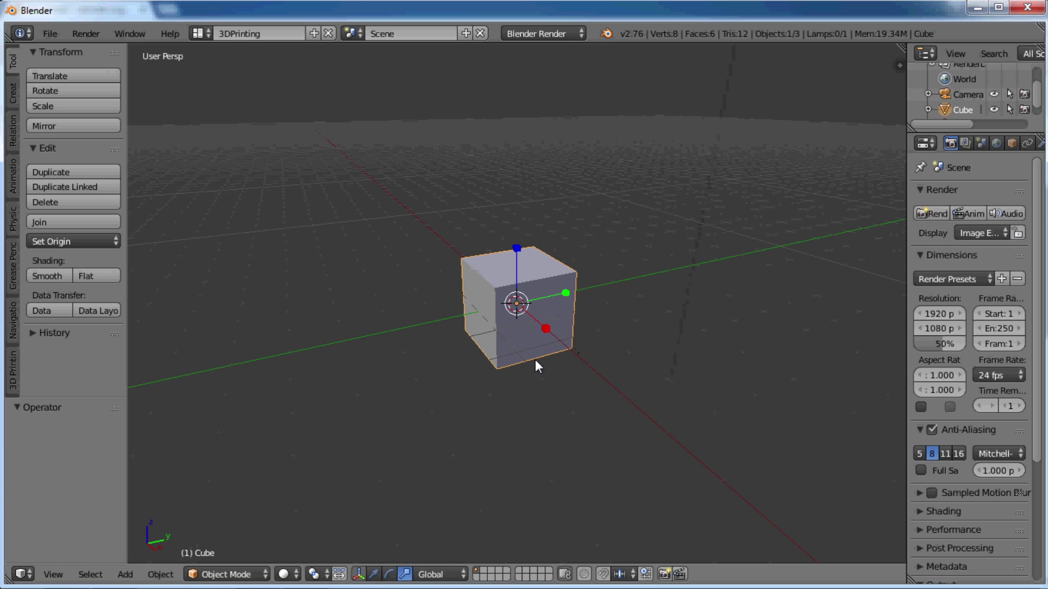
# - Switch to the translation manipulator, try grabbing the cube with the global Z axis locked, and cancel the move
pyautogui.click(374, 575)
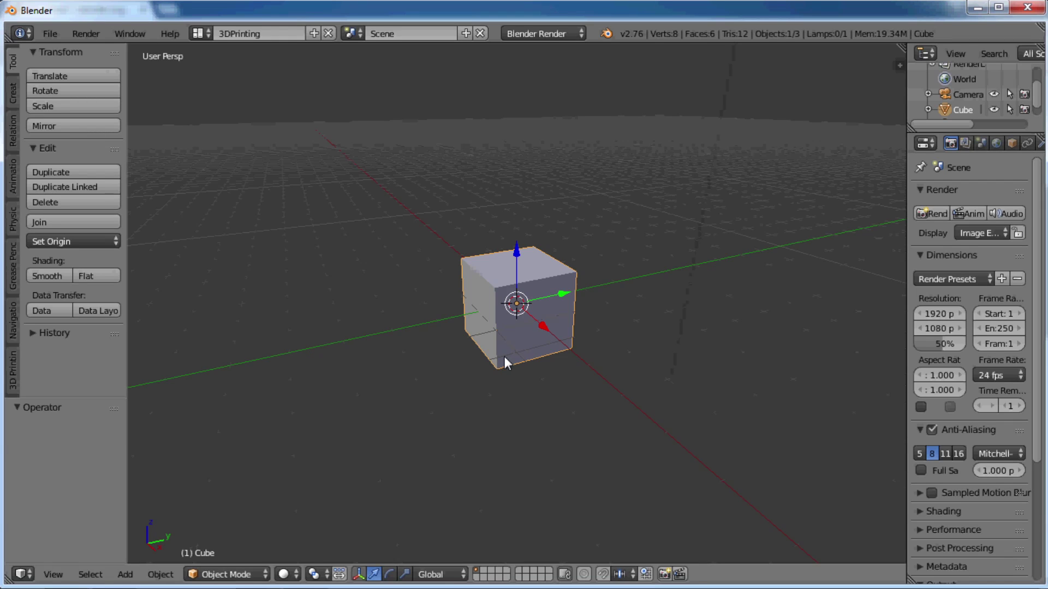
pyautogui.press('g')
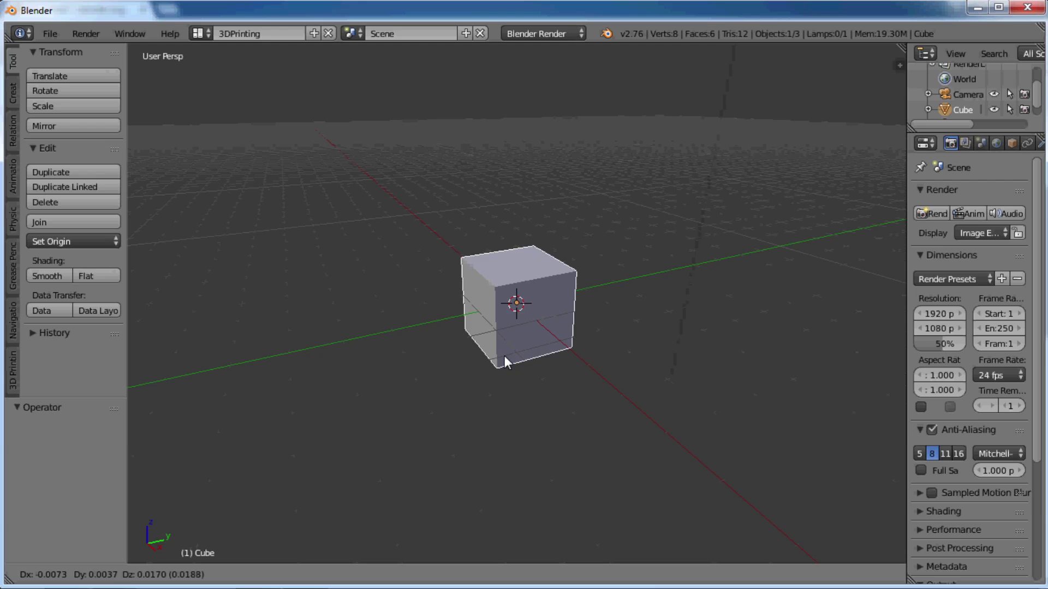
pyautogui.hotkey('shift', 'z')
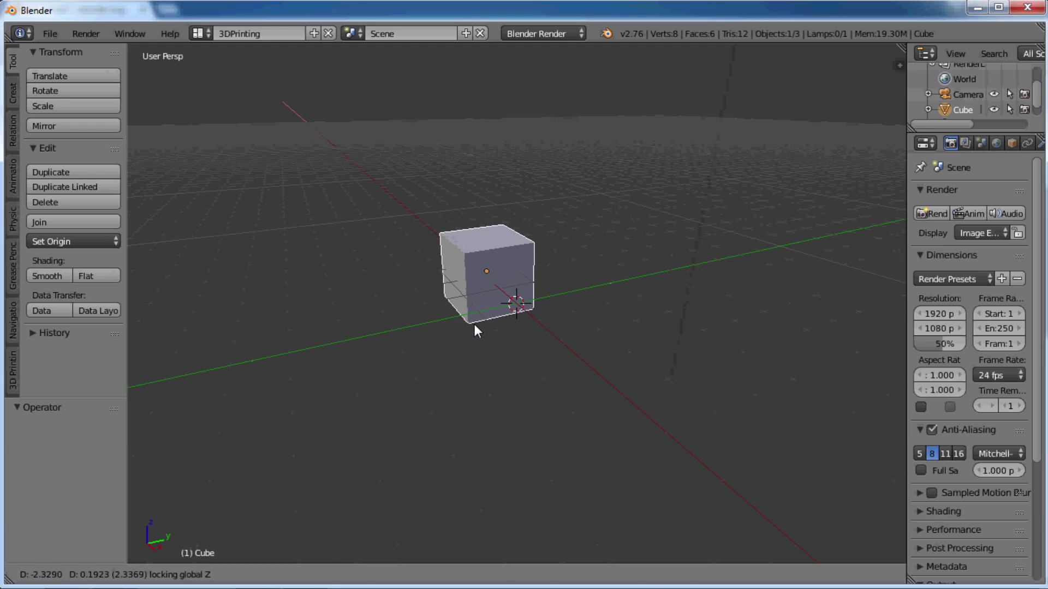
pyautogui.rightClick(475, 325)
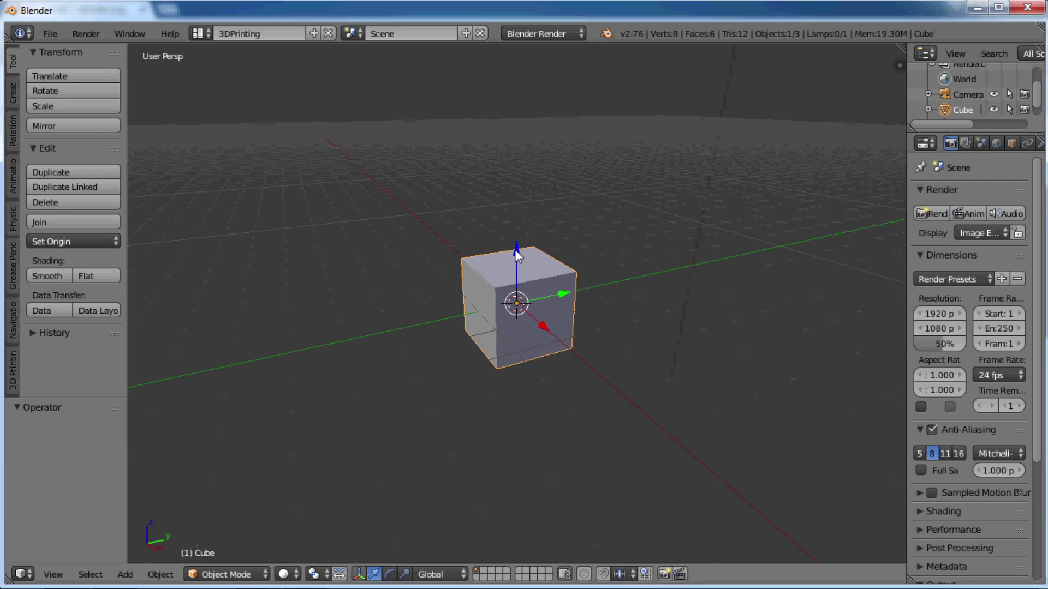
# - Move the cube about 2.63 along X and -0.55 along Y with Z locked, and return it to the scene origin
pyautogui.press('g')
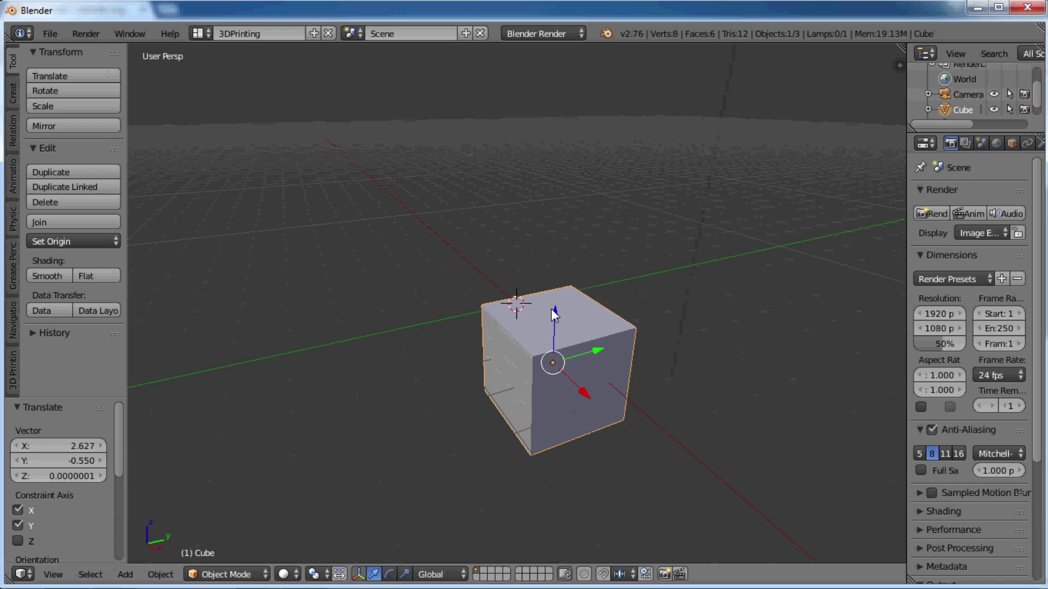
pyautogui.hotkey('shift', 's')
pyautogui.click(515, 302)
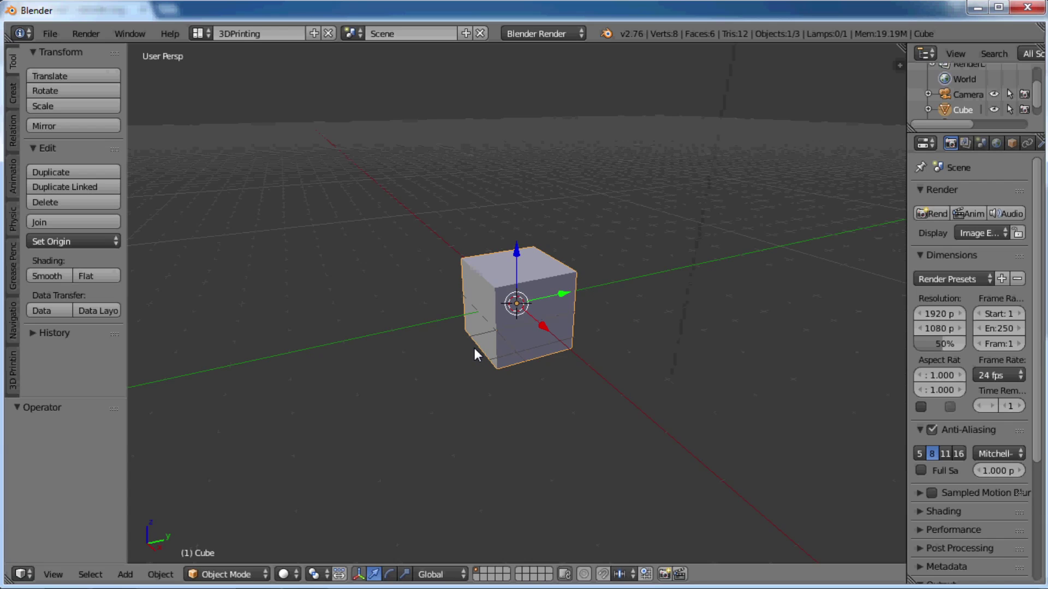
# - Try a free grab of the cube and cancel it, and move the cube exactly 0.8 along the global Z axis
pyautogui.press('g')
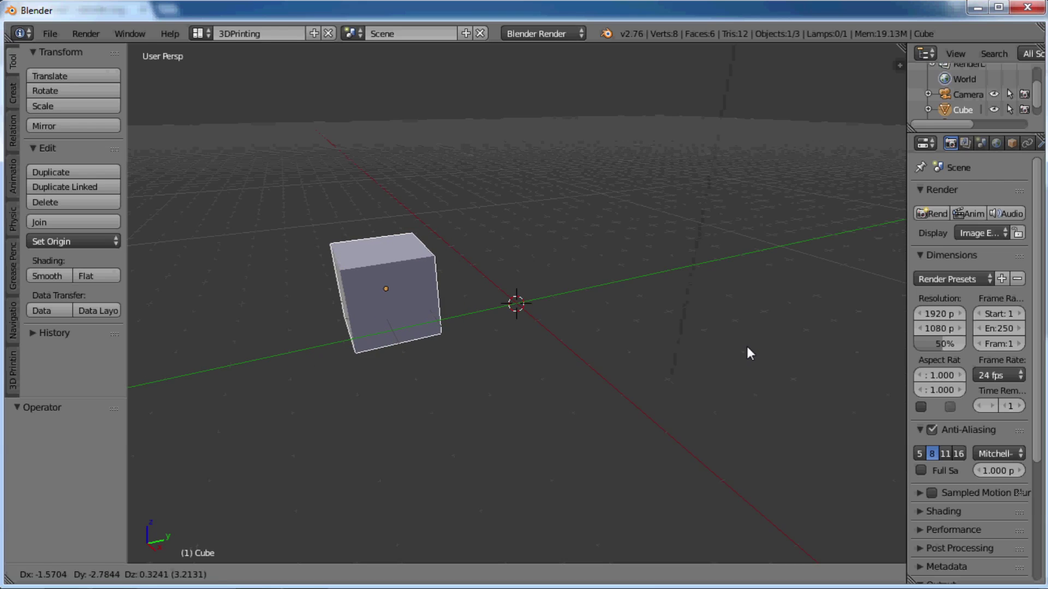
pyautogui.rightClick(551, 336)
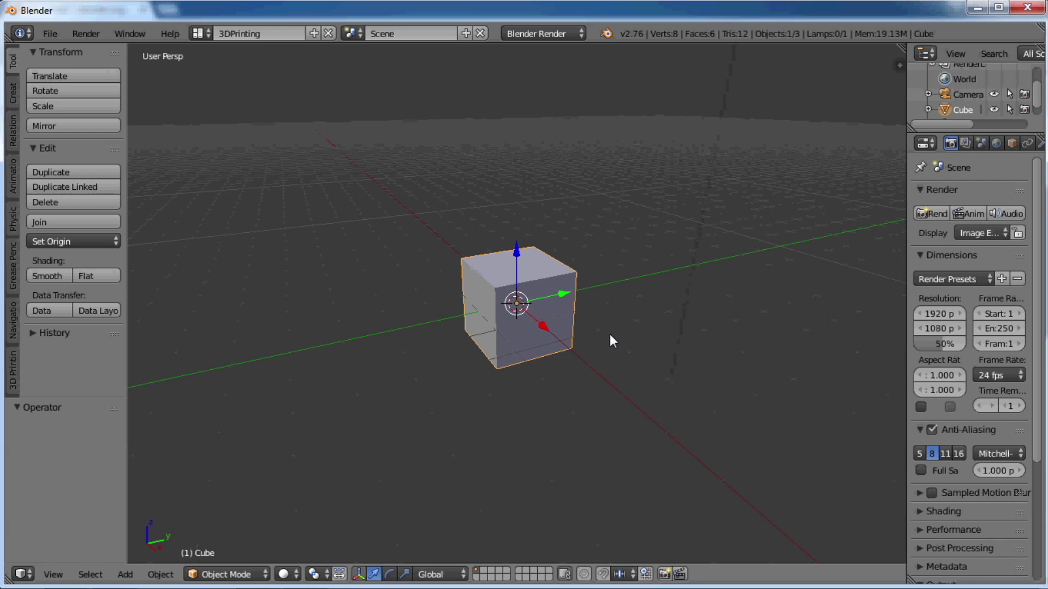
pyautogui.press('g')
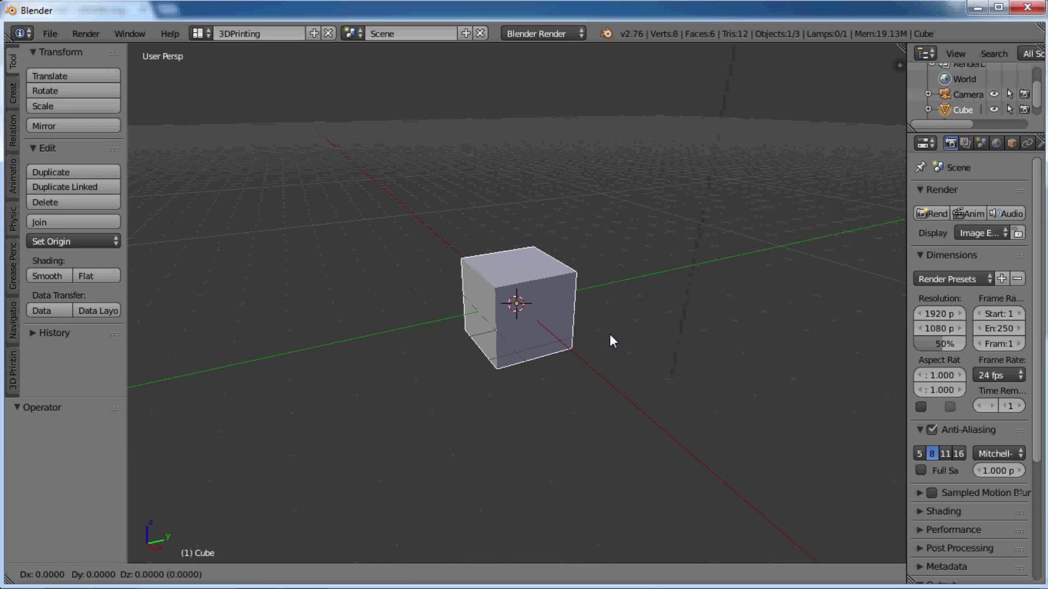
pyautogui.press('z')
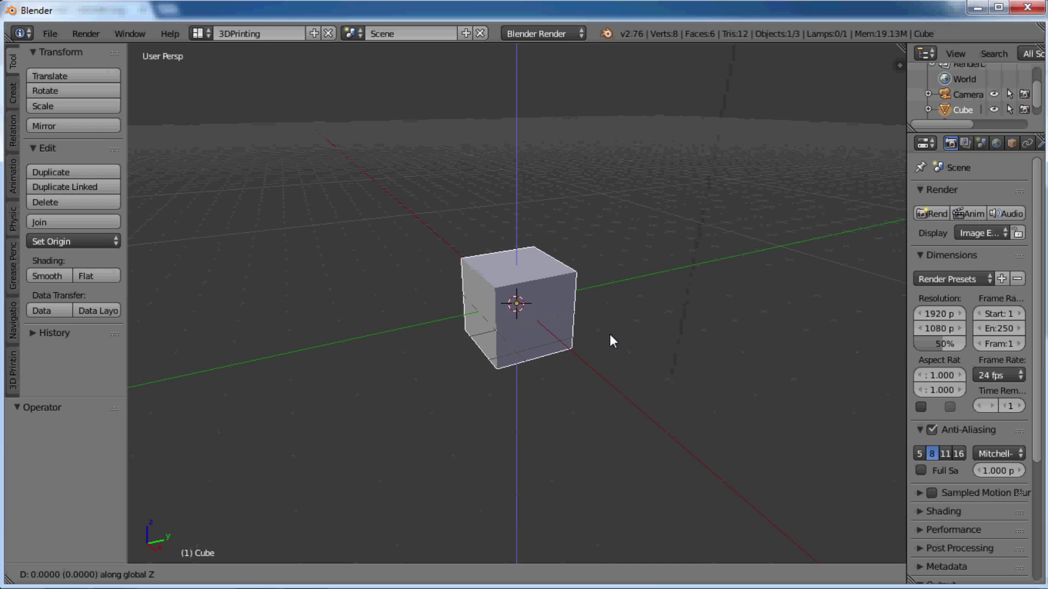
pyautogui.write('.8')
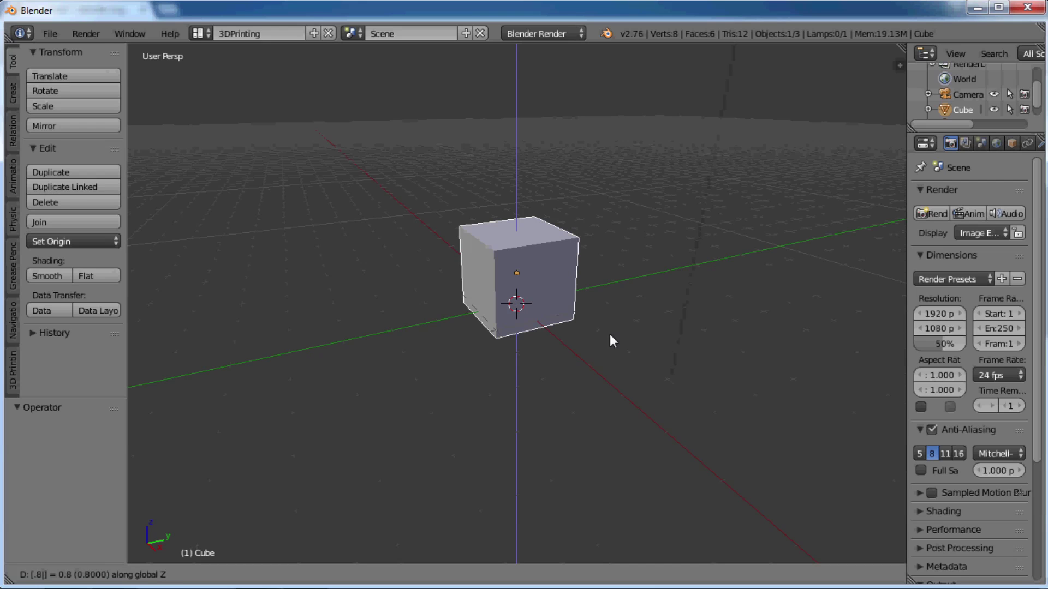
pyautogui.press('Return')
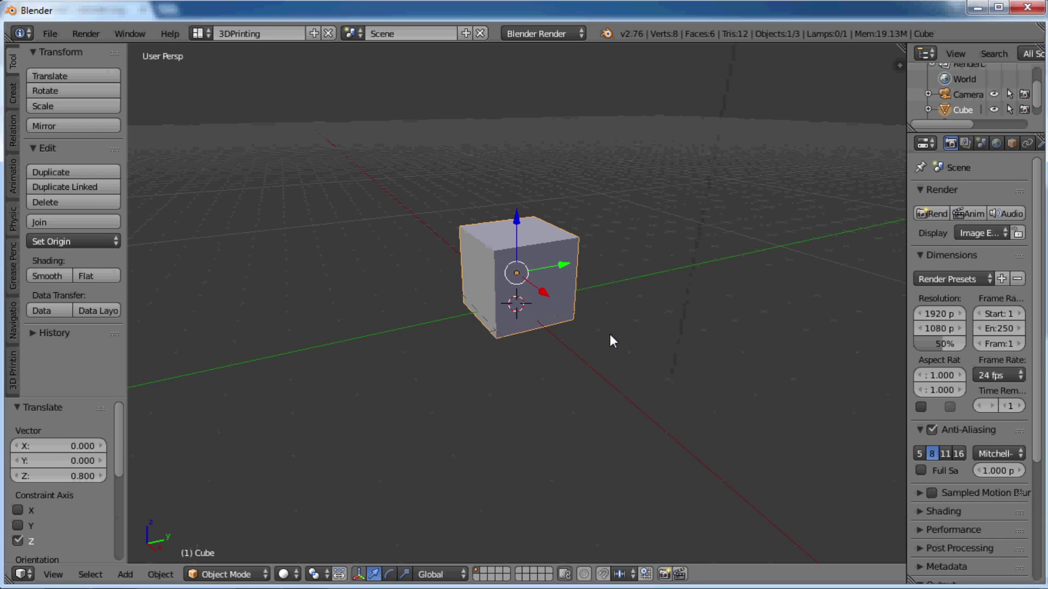
# - Rotate the cube exactly -30° about the global X axis, and undo both the rotation and the preceding Z move
pyautogui.press('r')
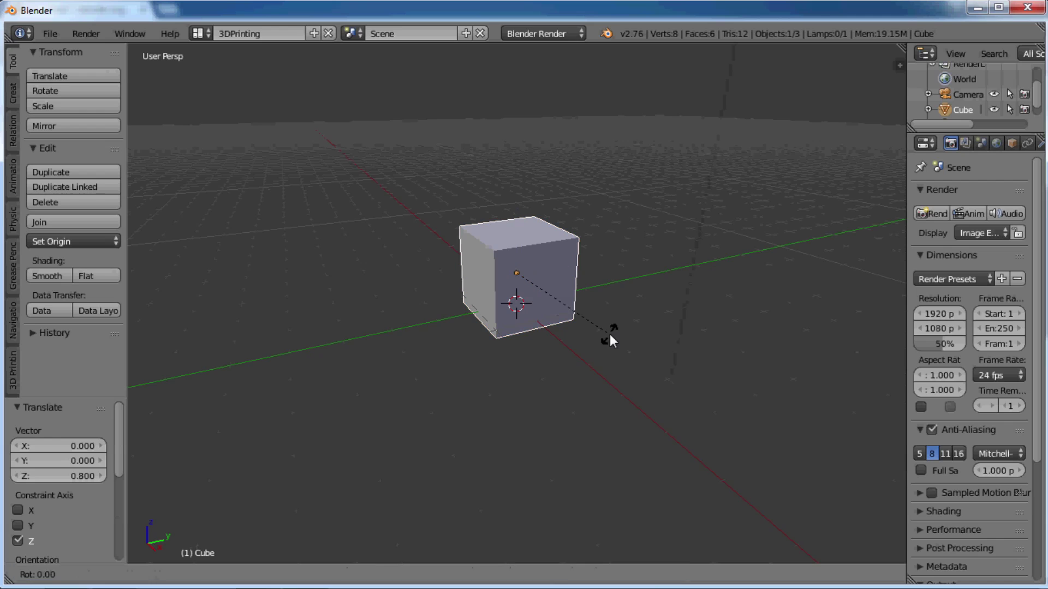
pyautogui.press('x')
pyautogui.write('-30')
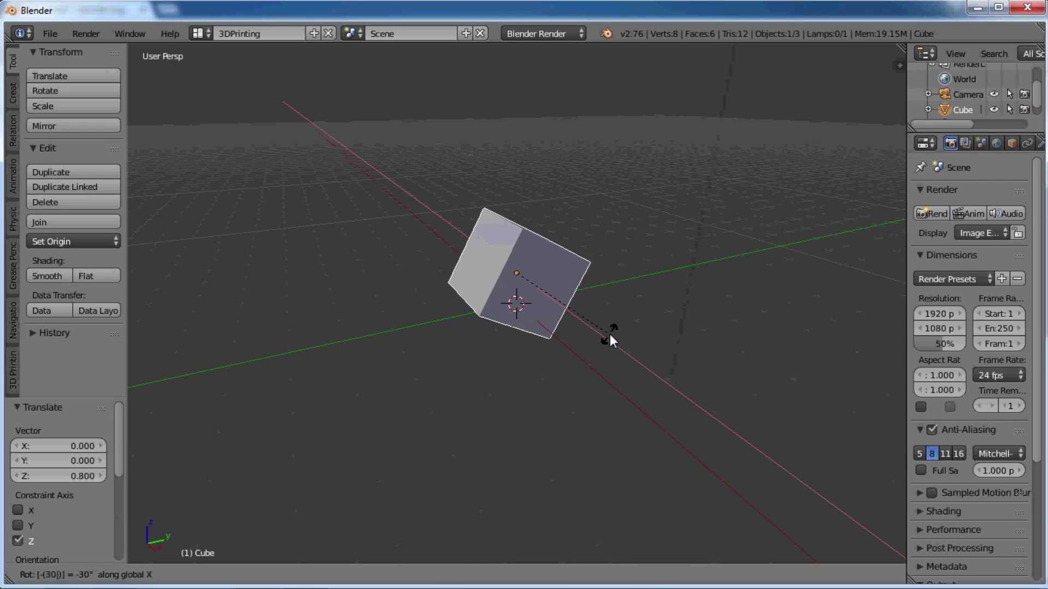
pyautogui.press('Return')
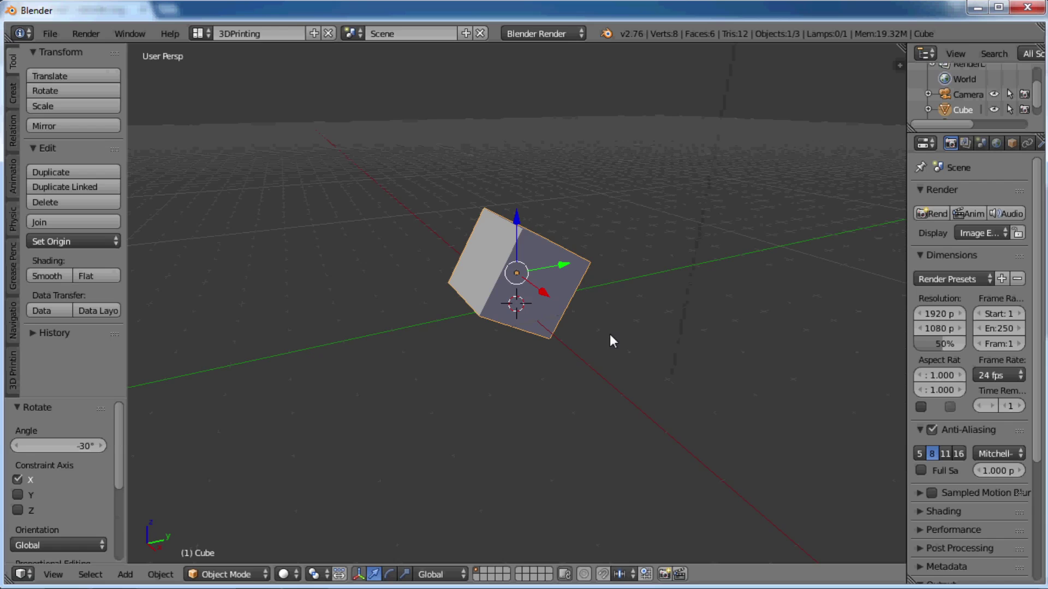
pyautogui.moveTo(610, 334); pyautogui.dragTo(195, 314, button='middle')
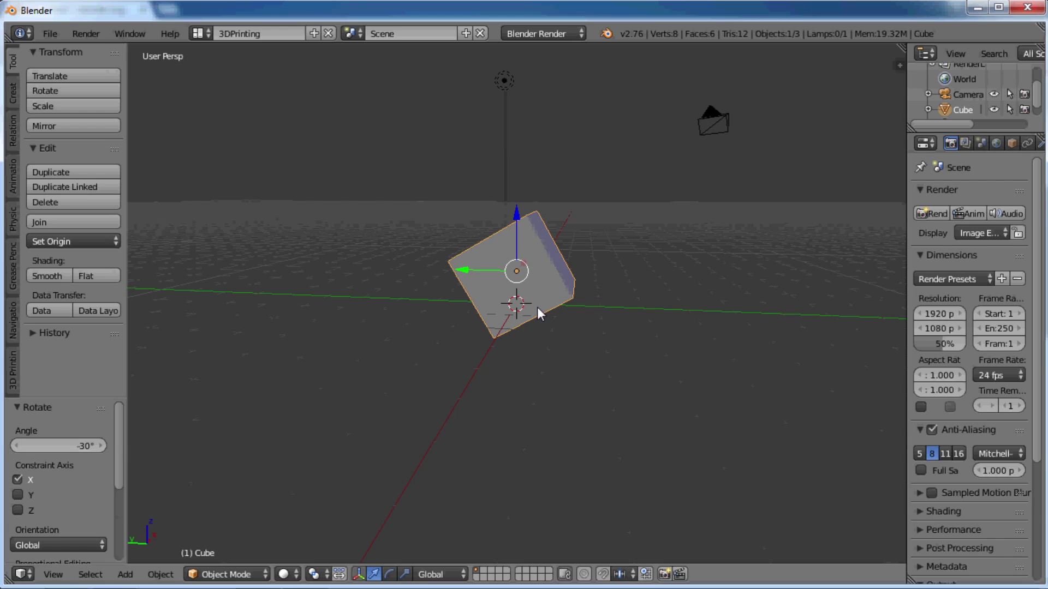
pyautogui.hotkey('ctrl', 'z')
pyautogui.moveTo(537, 307); pyautogui.dragTo(370, 323, button='middle')
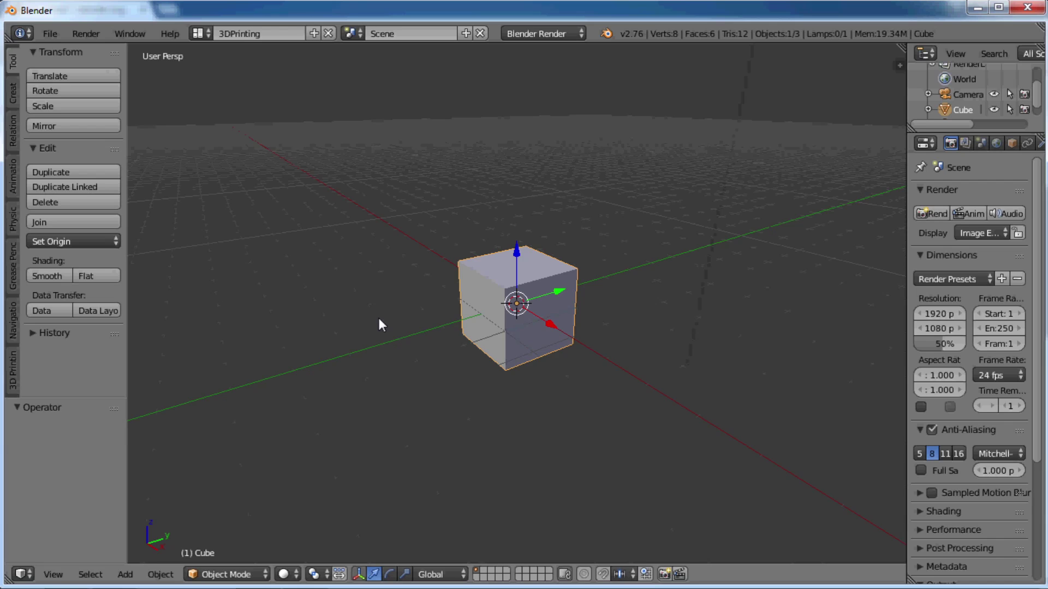
# - Scale the cube by exactly 3 along the global Y axis
pyautogui.press('s')
pyautogui.write('y')
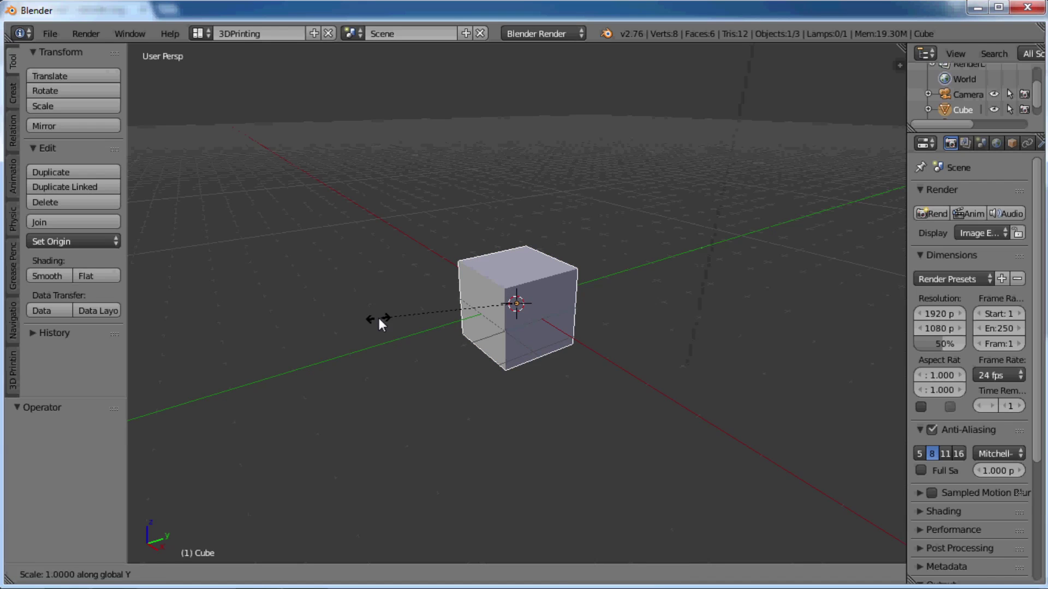
pyautogui.write('3')
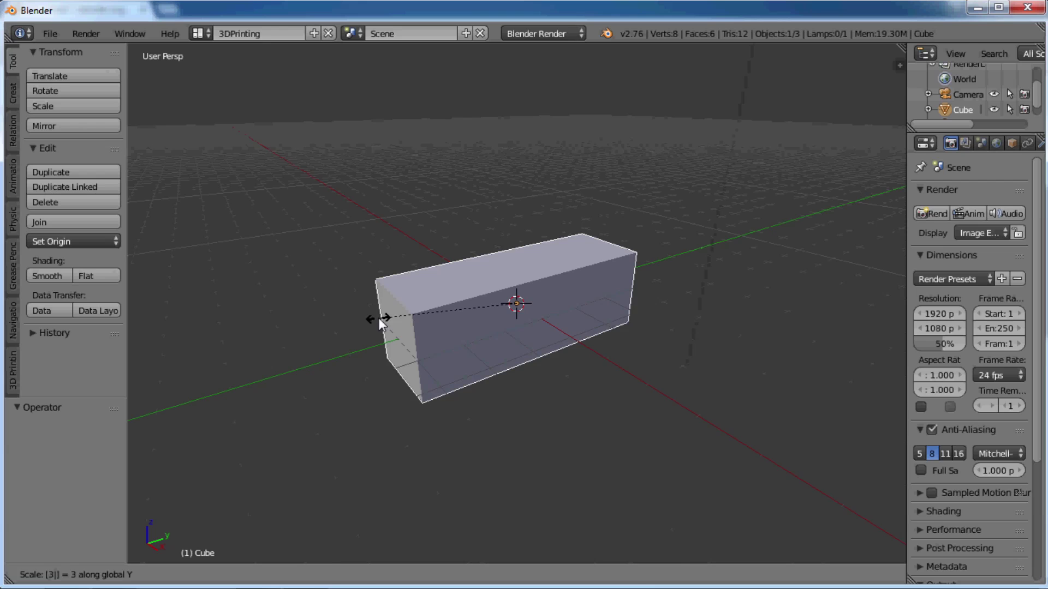
pyautogui.press('Return')
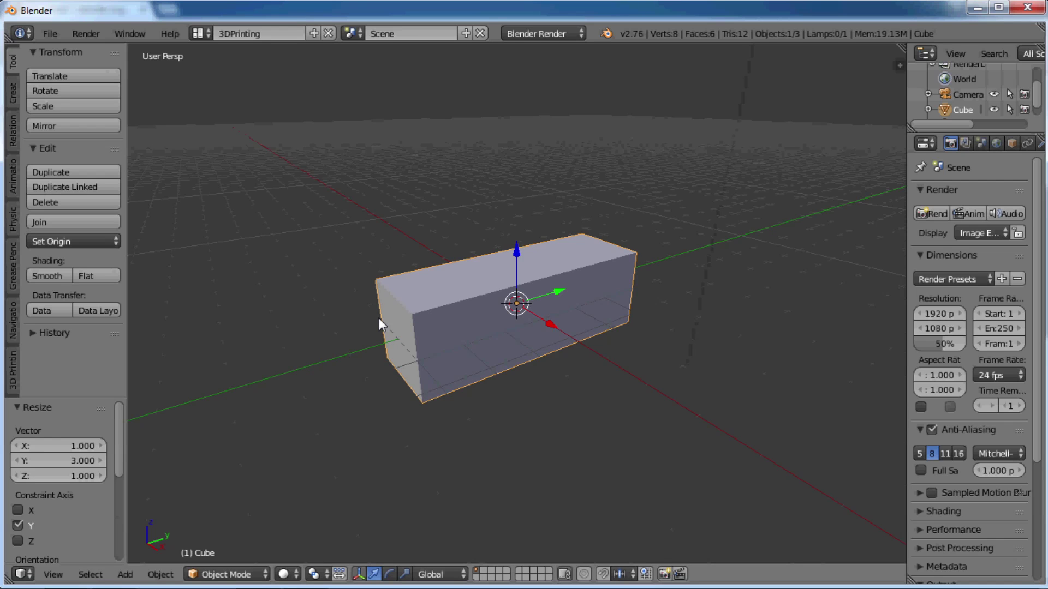
# - Discard the stretched cube by starting a new file with the default start-up scene
pyautogui.click(51, 38)
pyautogui.click(53, 45)
pyautogui.click(58, 60)
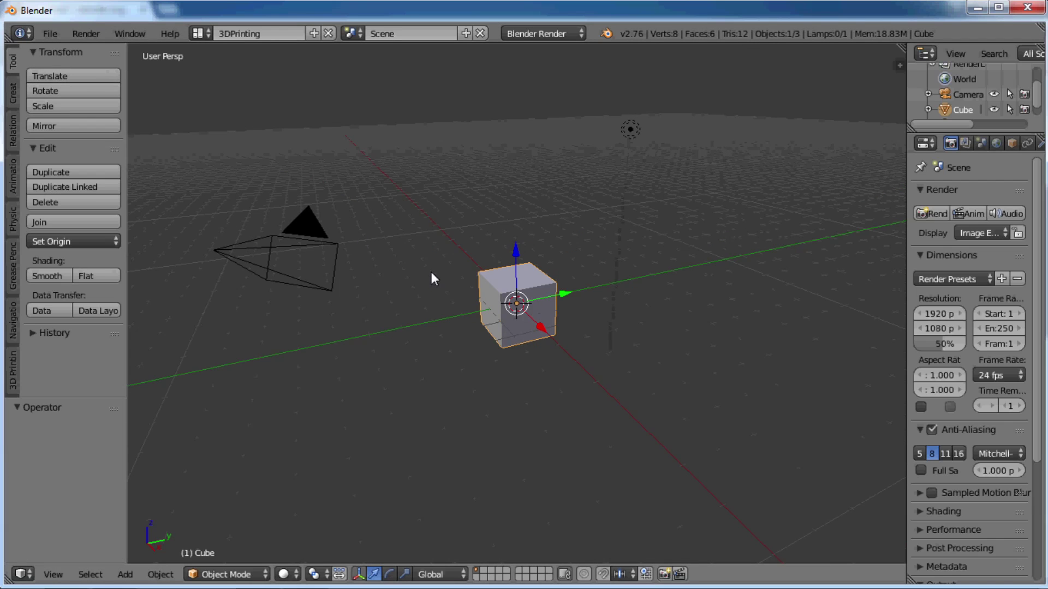
# - Rotate the default cube exactly 30° about the global X axis
pyautogui.moveTo(604, 351); pyautogui.dragTo(496, 313, button='middle')
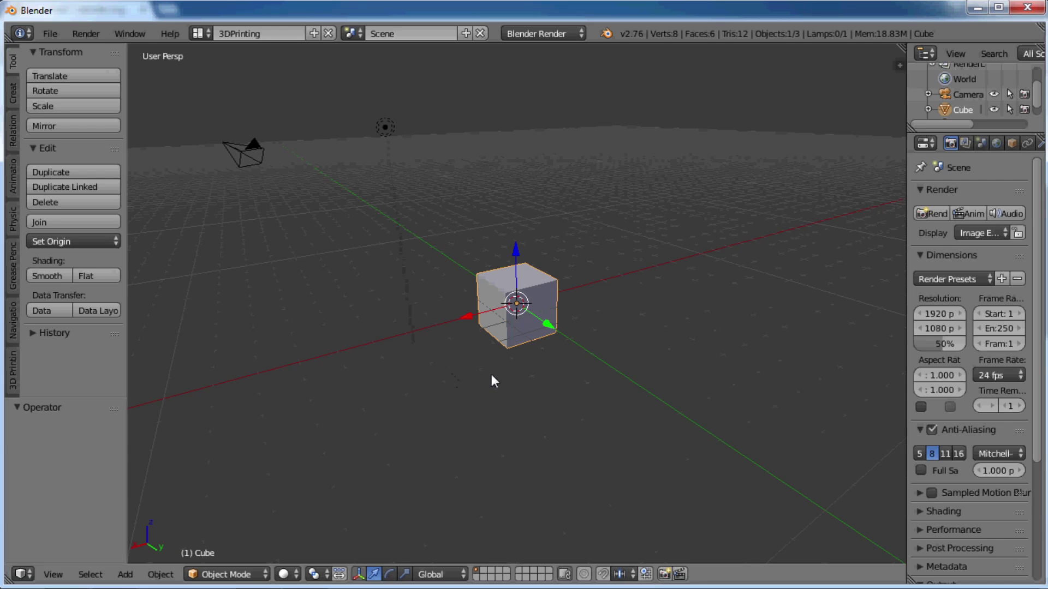
pyautogui.moveTo(579, 376)
pyautogui.mouseDown(button='middle')
pyautogui.moveTo(485, 370)
pyautogui.moveTo(598, 375)
pyautogui.moveTo(596, 367)
pyautogui.mouseUp(button='middle')
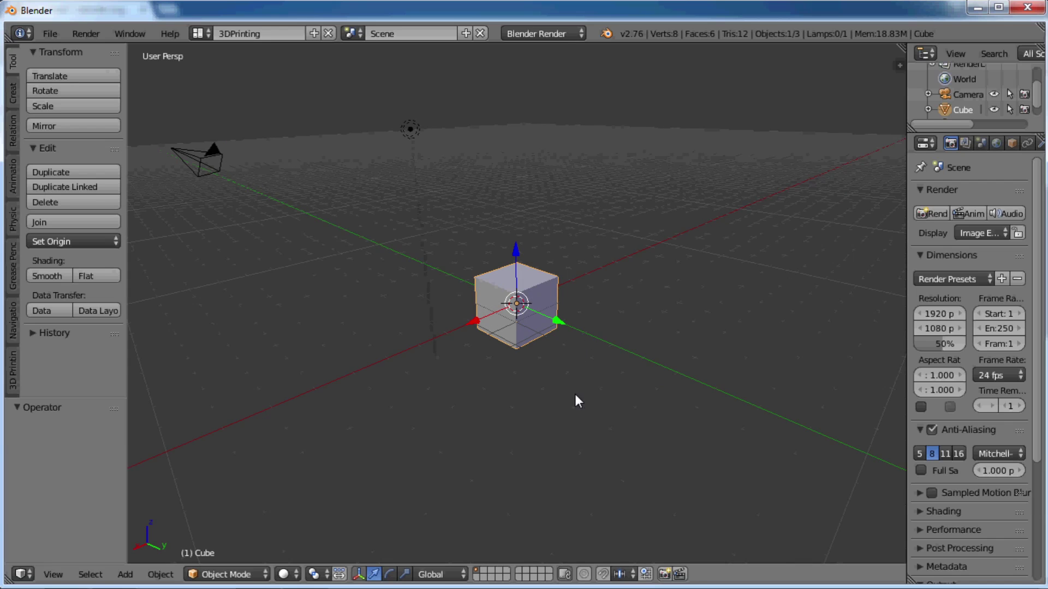
pyautogui.press('r')
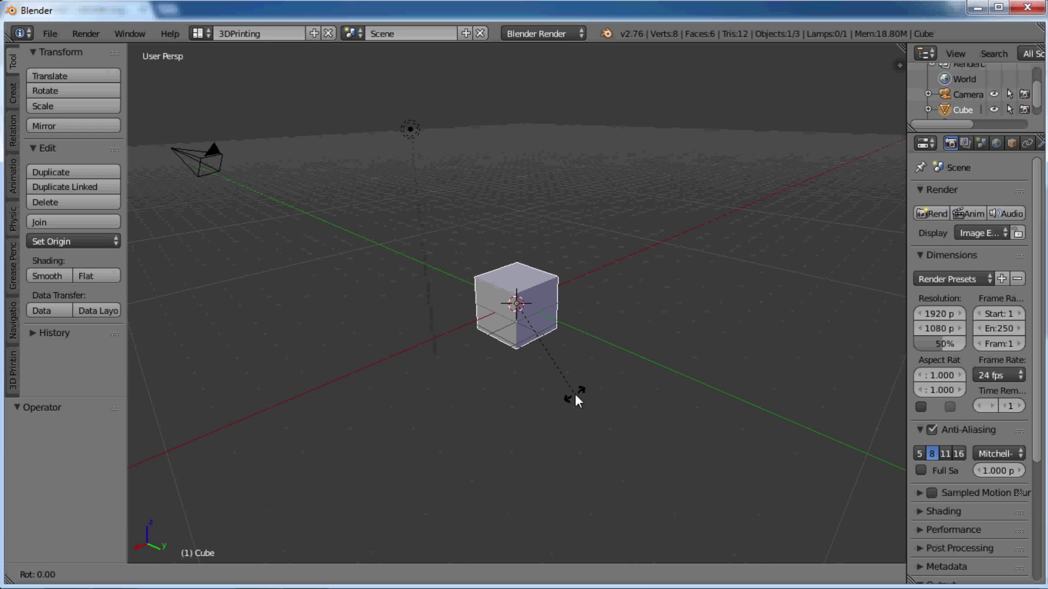
pyautogui.write('x30')
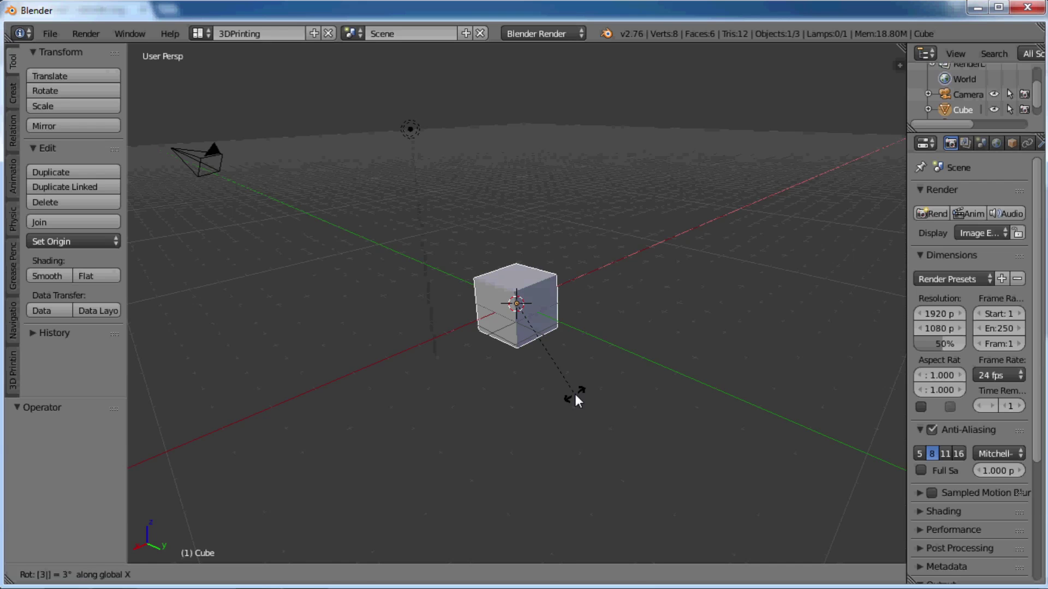
pyautogui.press('Return')
# - Set the transform orientation to Local and inspect the tilted cube's own axes from several sides
pyautogui.moveTo(444, 353); pyautogui.dragTo(539, 376, button='middle')
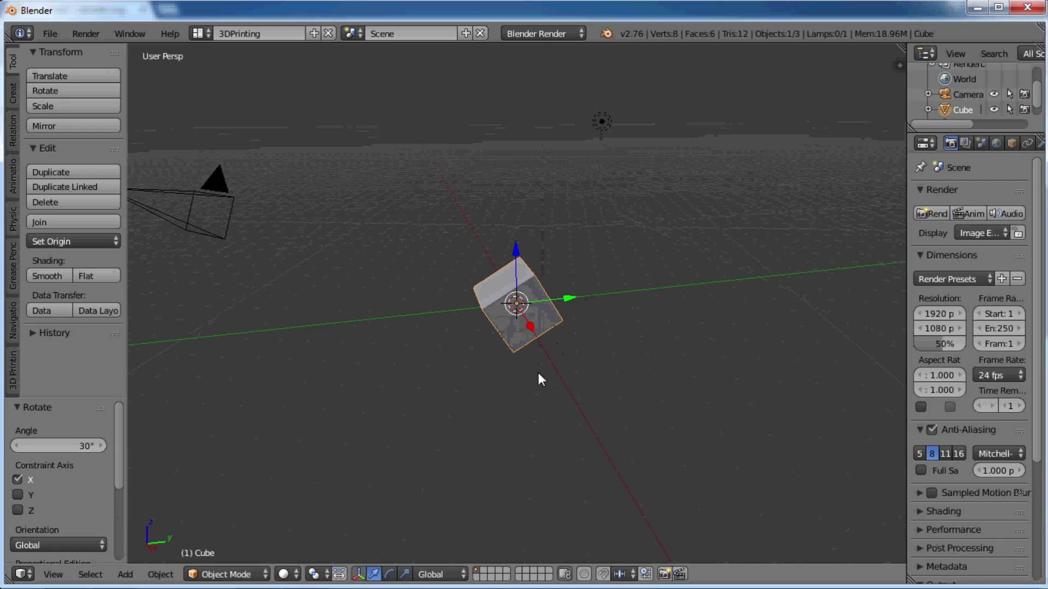
pyautogui.click(439, 576)
pyautogui.click(430, 537)
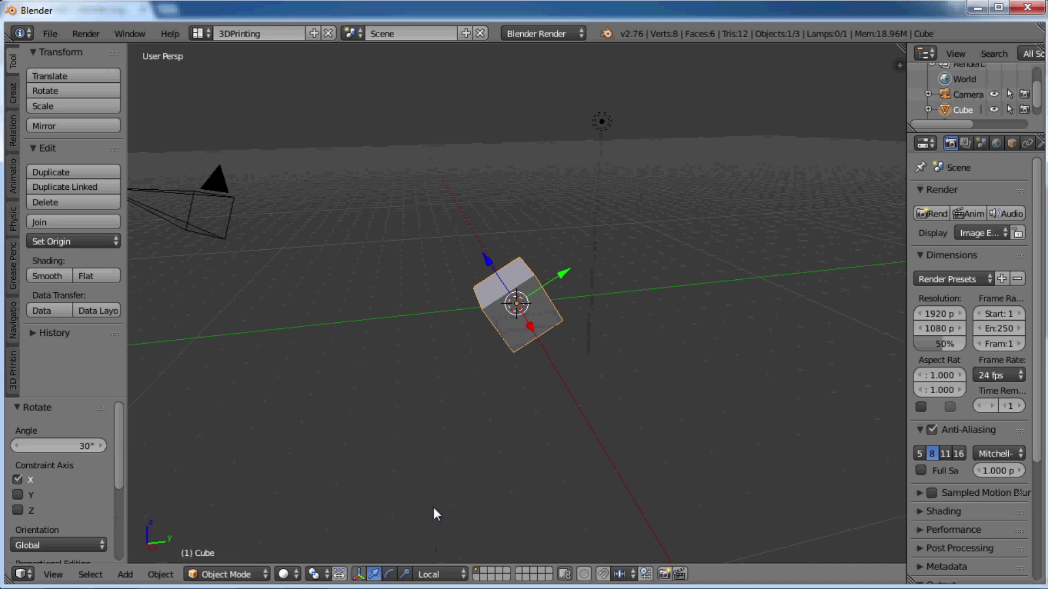
pyautogui.scroll(3, 529, 261)
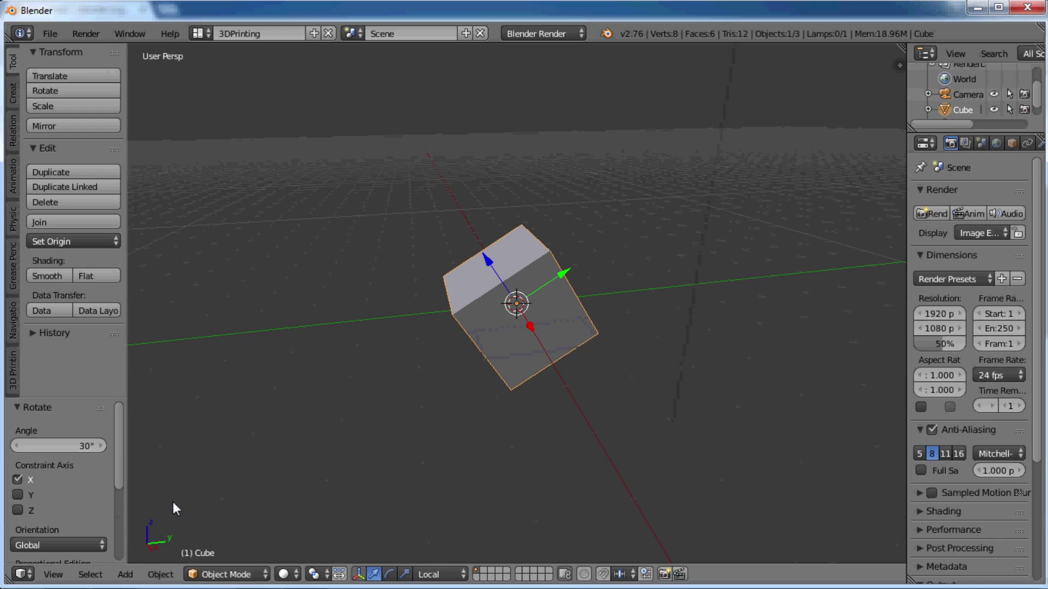
pyautogui.moveTo(704, 345); pyautogui.dragTo(622, 286, button='middle')
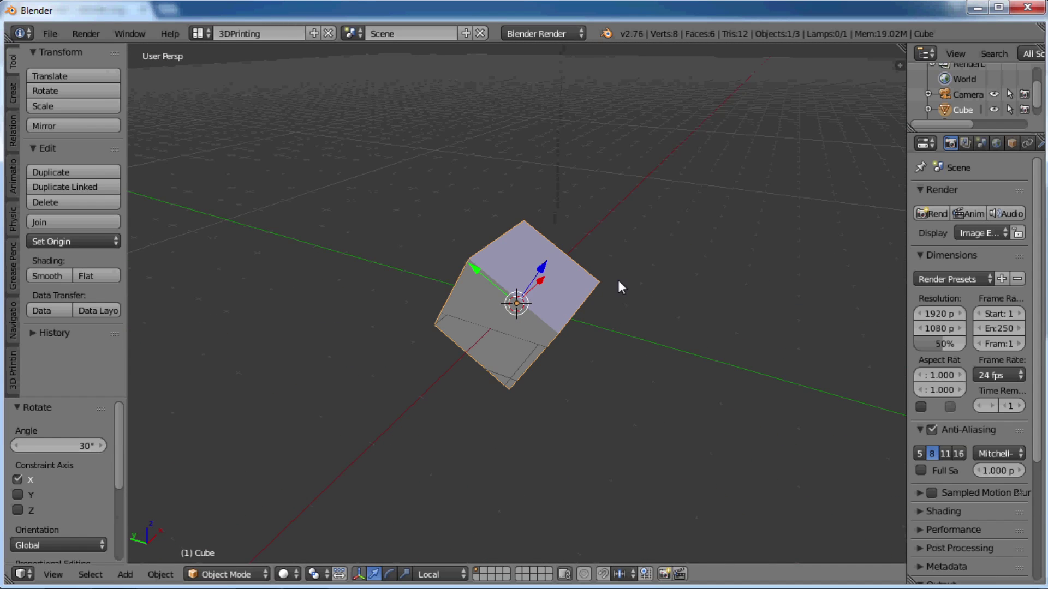
pyautogui.moveTo(617, 279); pyautogui.dragTo(271, 278, button='middle')
# - Try moving the tilted cube along the global Z axis and then its local Z axis, and cancel the move
pyautogui.press('g')
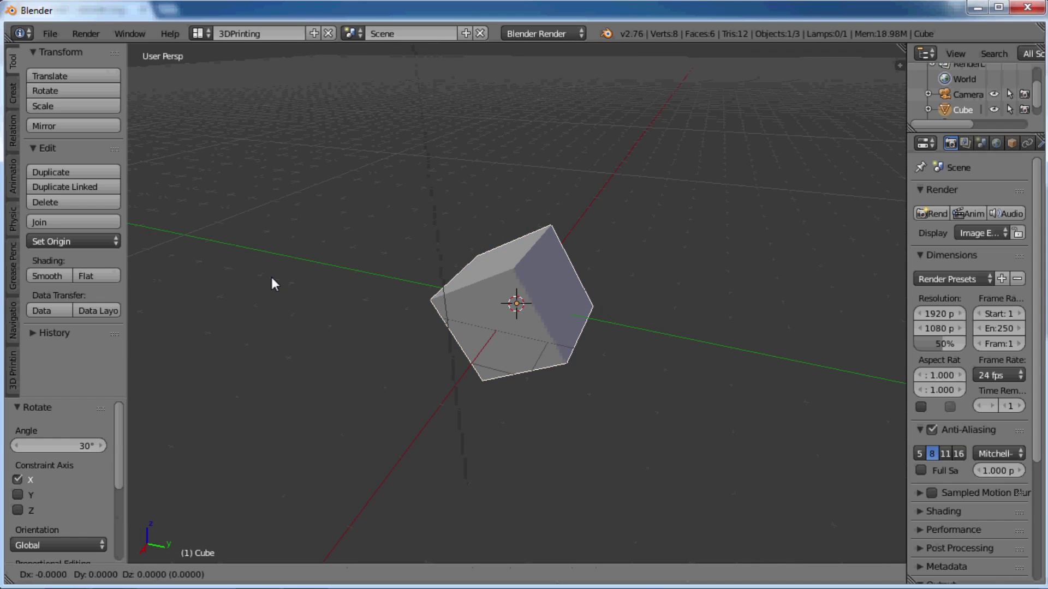
pyautogui.press('z')
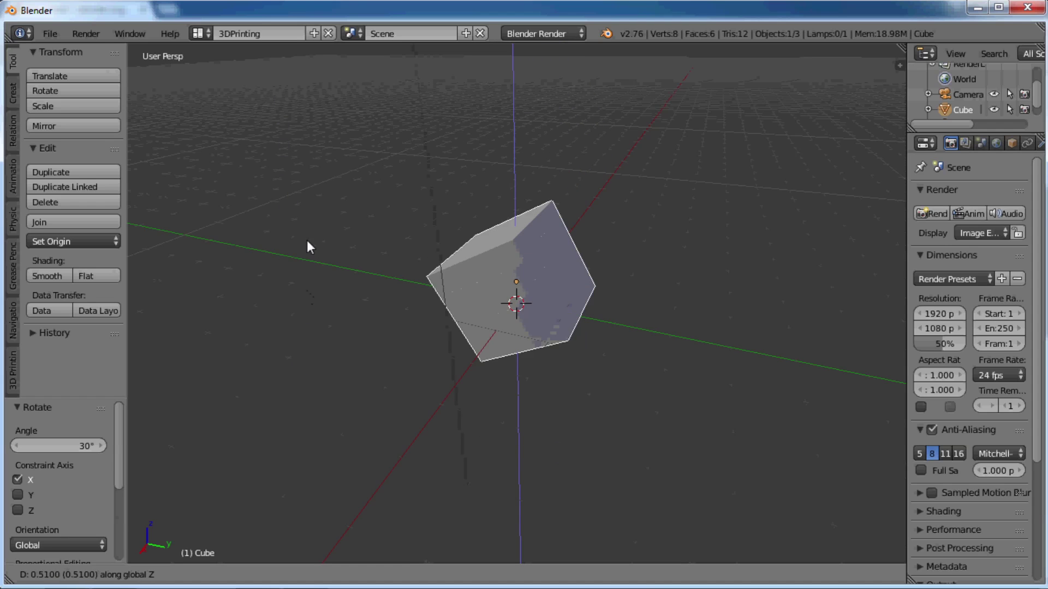
pyautogui.press('z')
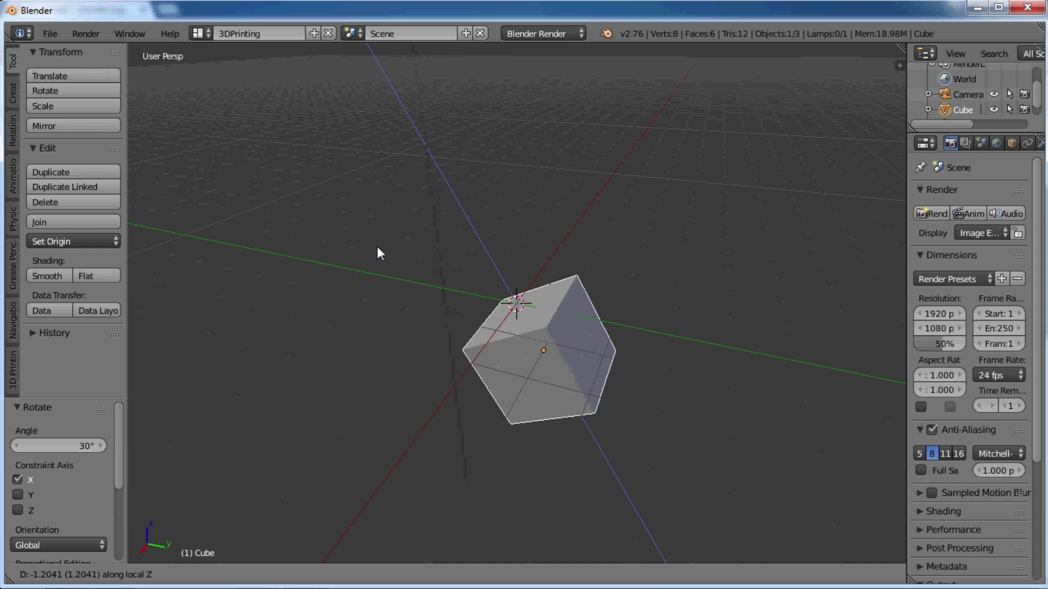
pyautogui.click(358, 215)
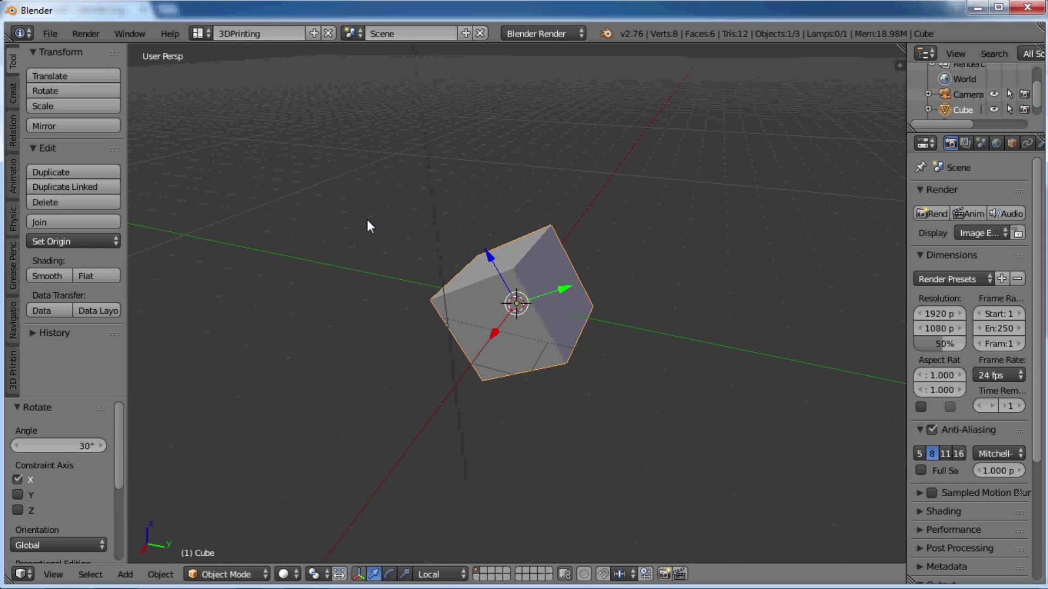
# - Try moving the tilted cube along the global Y axis and then its local Y axis, and cancel the move
pyautogui.press('g')
pyautogui.press('y')
pyautogui.press('y')
pyautogui.press('Escape')
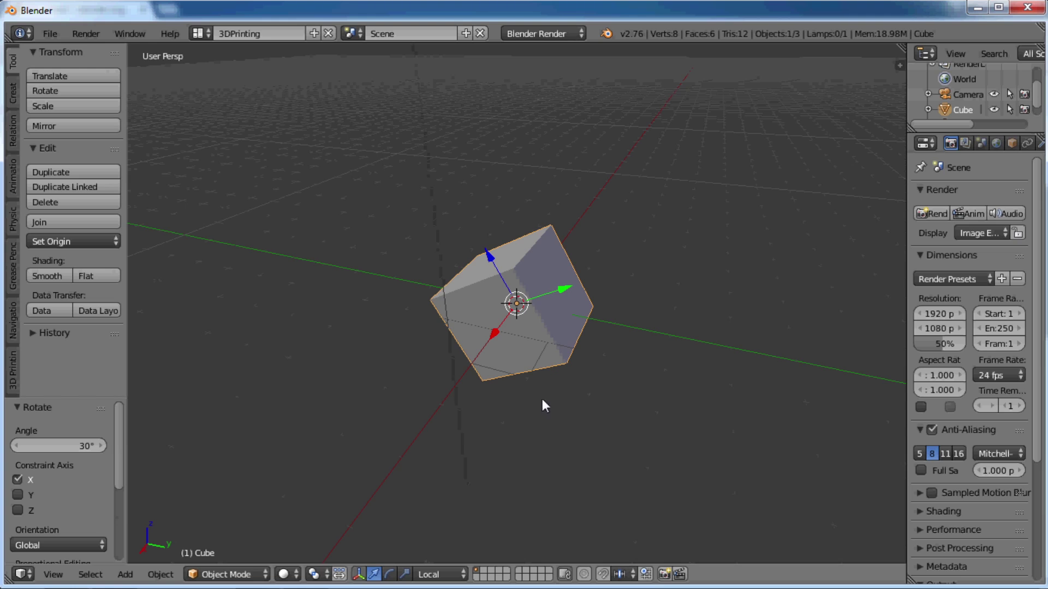
# - Move the tilted cube about 4.85 along the global Y axis, away from the scene origin
pyautogui.scroll(-2, 602, 355)
pyautogui.press('g')
pyautogui.press('y')
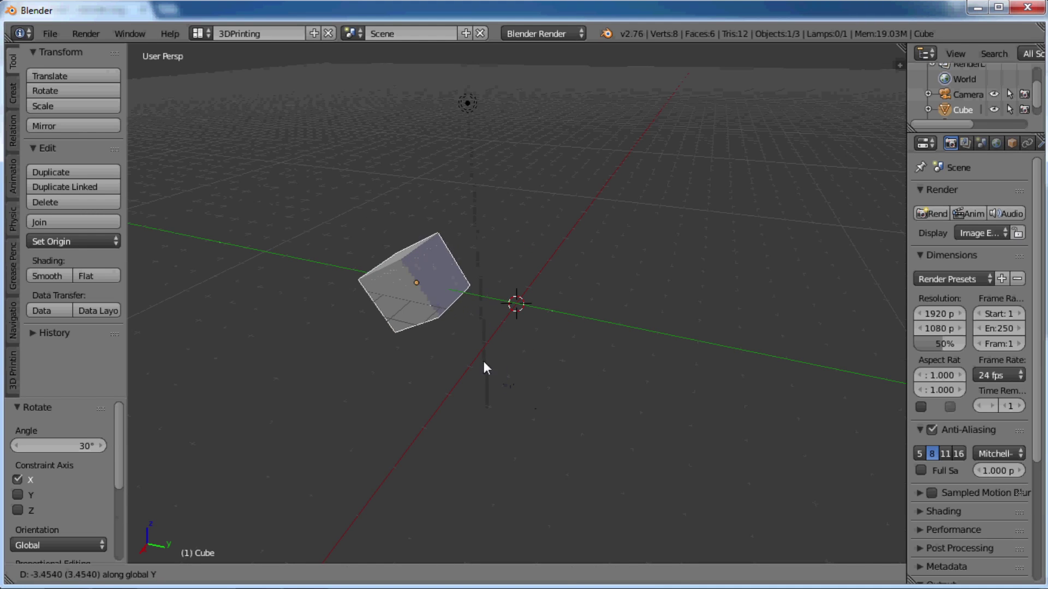
pyautogui.click(753, 445)
# - Open the choice of object types for adding a new object at the 3D cursor
pyautogui.moveTo(629, 414); pyautogui.dragTo(654, 397, button='middle')
pyautogui.hotkey('shift', 'a')
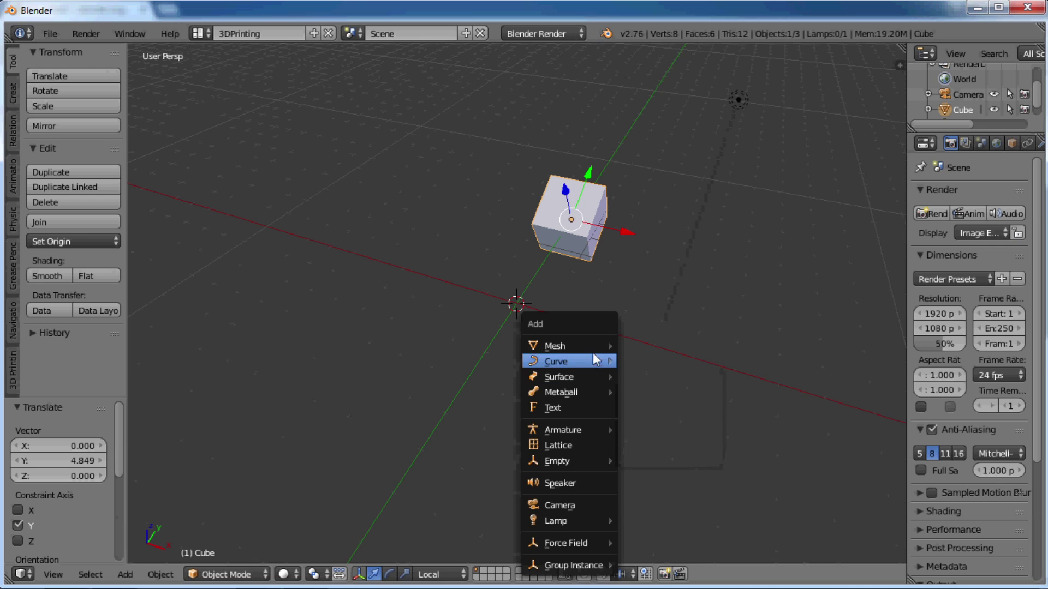
# - Add a plane mesh with a radius of 1.000 at the 3D cursor
pyautogui.moveTo(592, 351)
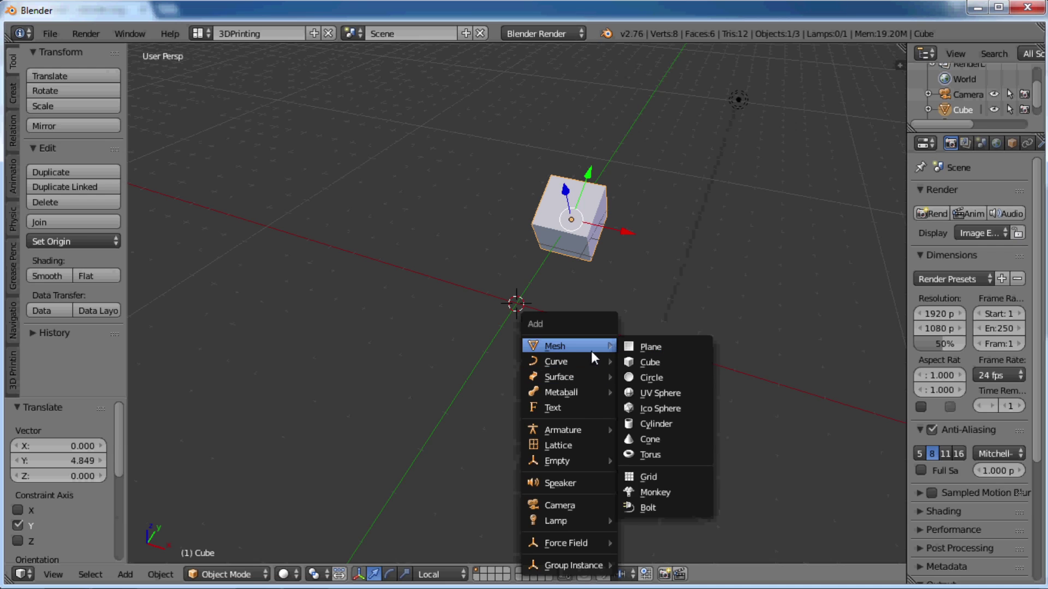
pyautogui.click(631, 348)
pyautogui.moveTo(559, 345); pyautogui.dragTo(653, 339, button='middle')
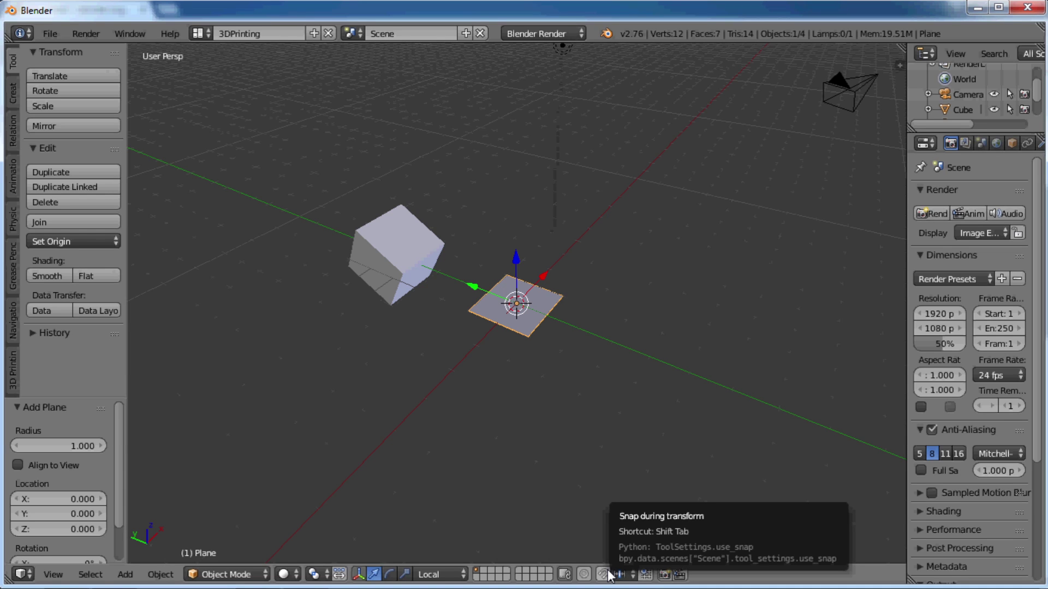
# - Move the plane with temporary increment snapping and place it back at the world origin
pyautogui.press('g')
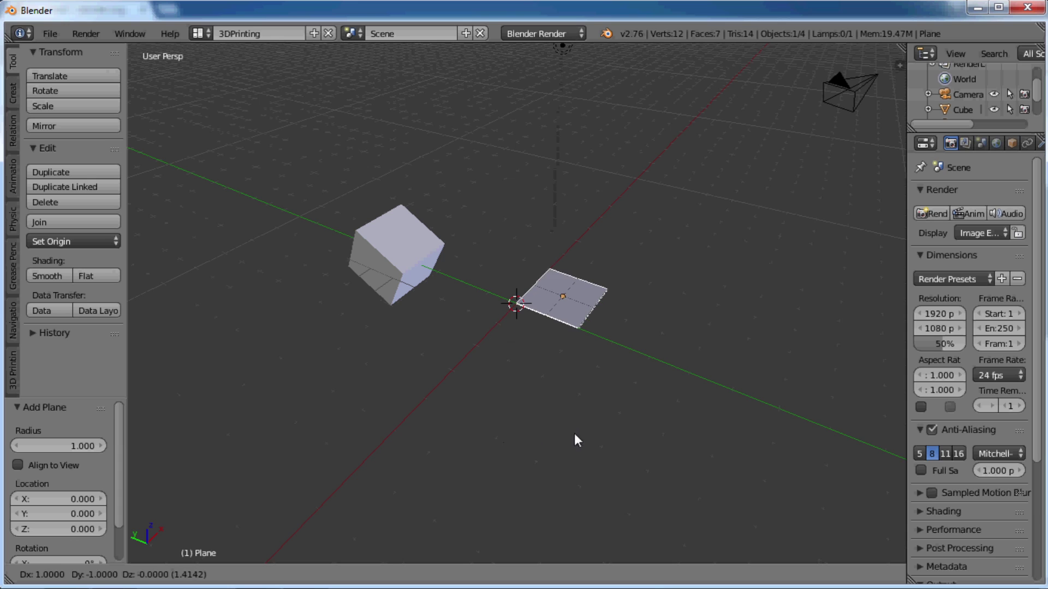
pyautogui.press('ctrl')
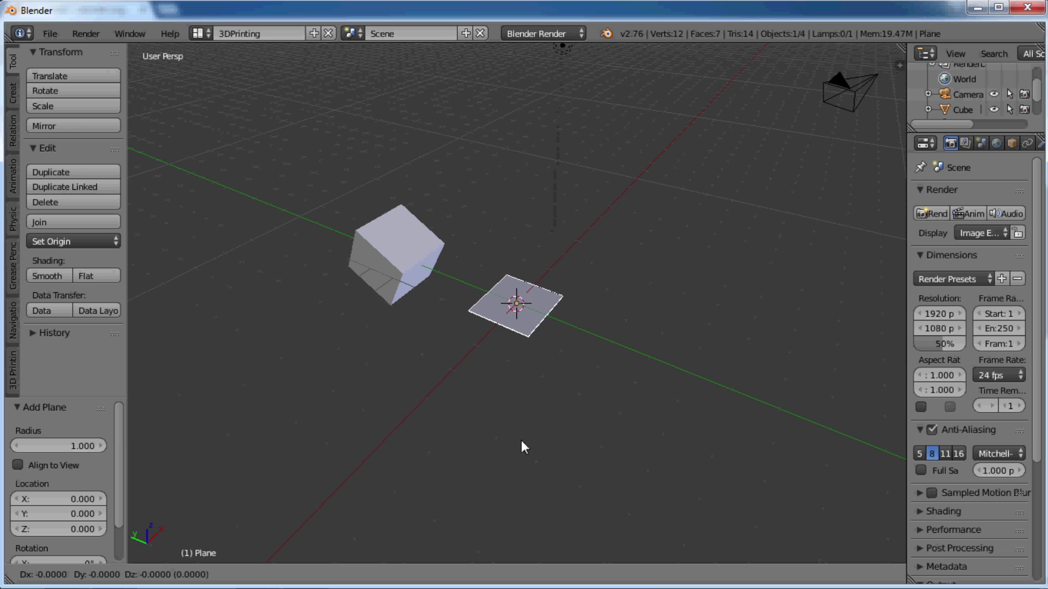
pyautogui.click(524, 435)
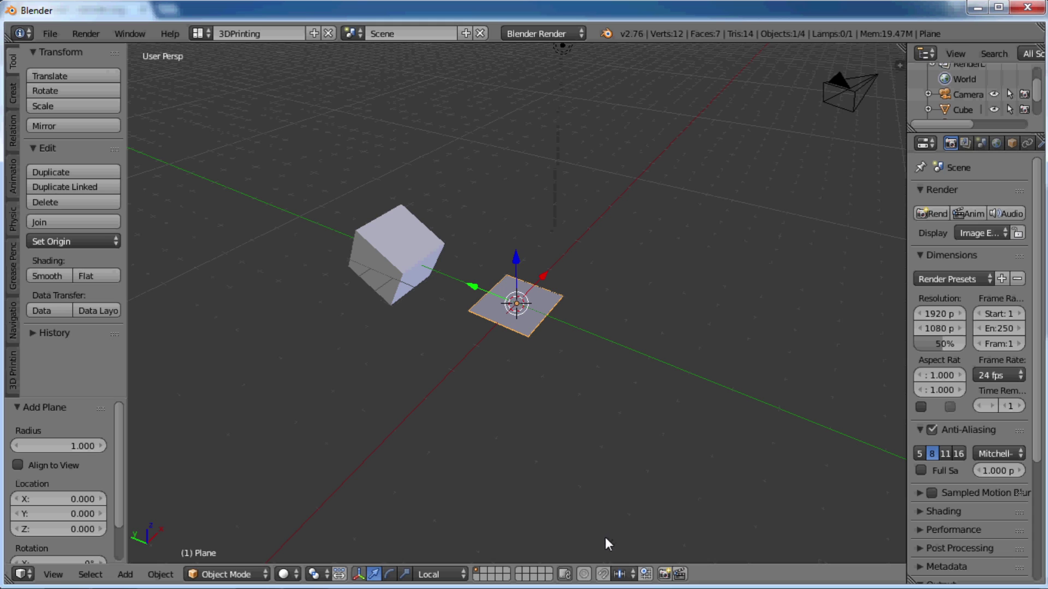
# - Try moving the plane with snapping during transform toggled, cancel the move, and toggle snapping back
pyautogui.click(602, 574)
pyautogui.press('g')
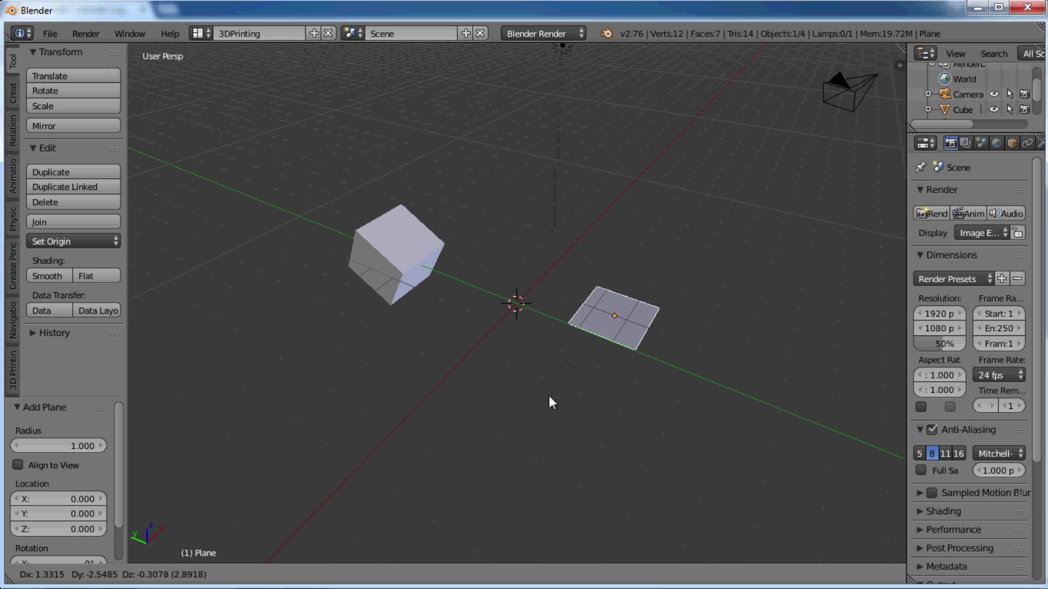
pyautogui.press('Escape')
pyautogui.click(603, 574)
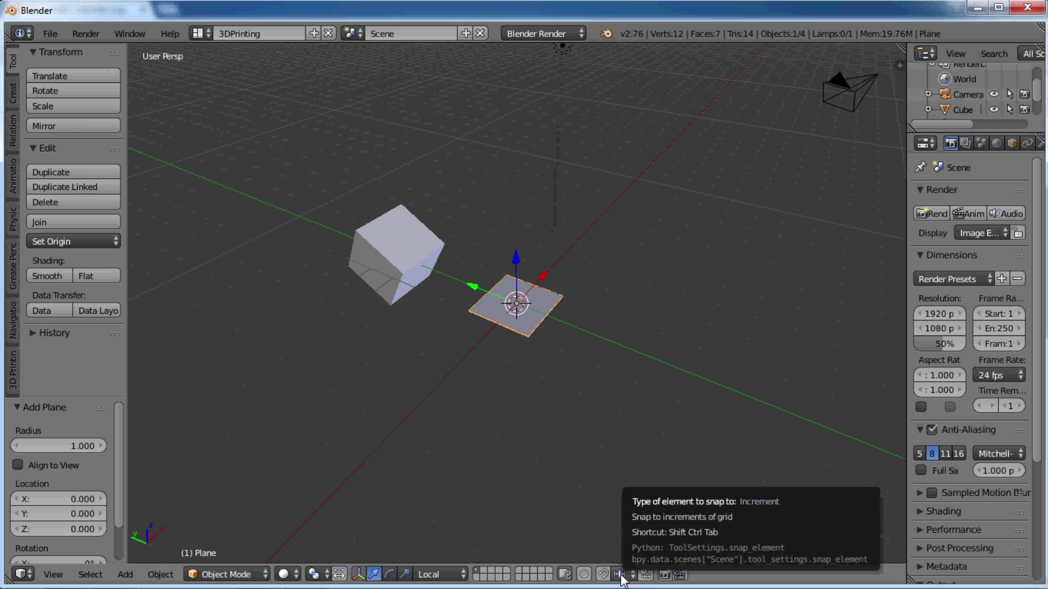
# - Set the snap element to Vertex and try snapping the plane to a corner of the cube, cancelling the move
pyautogui.click(620, 575)
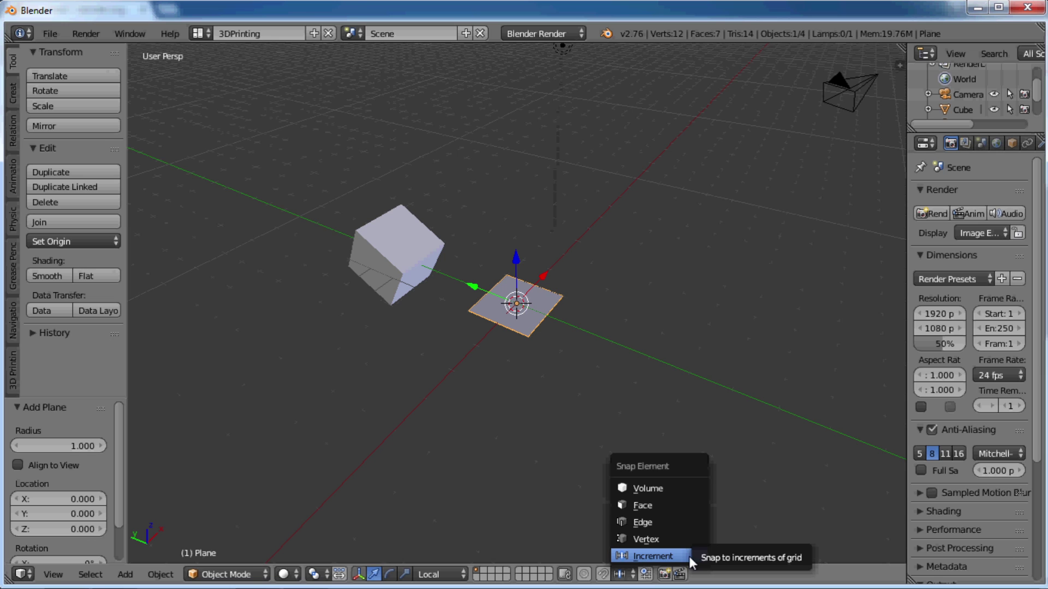
pyautogui.click(660, 539)
pyautogui.moveTo(367, 225); pyautogui.dragTo(456, 282, button='middle')
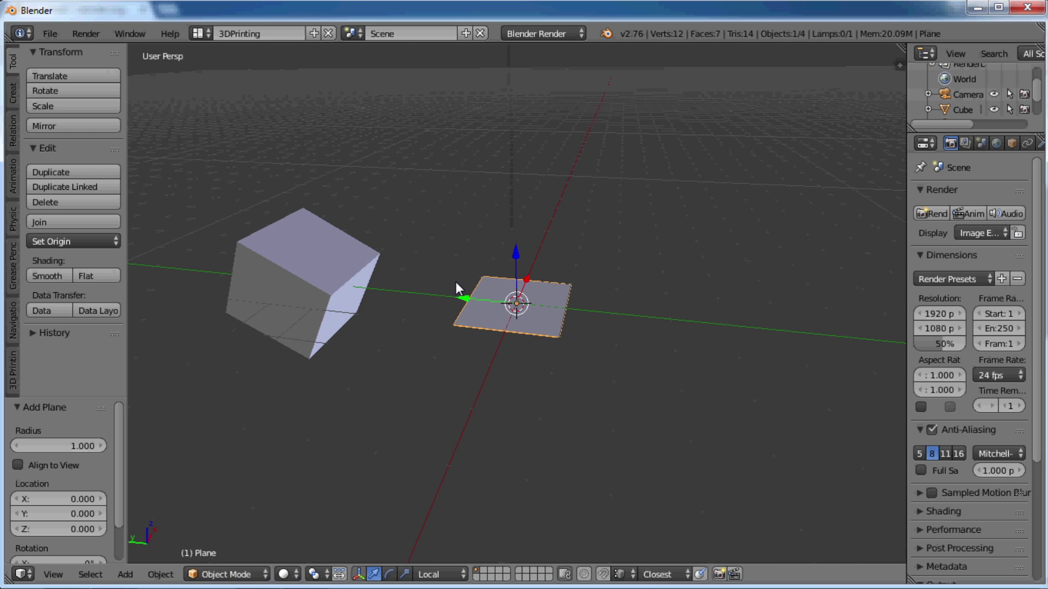
pyautogui.press('g')
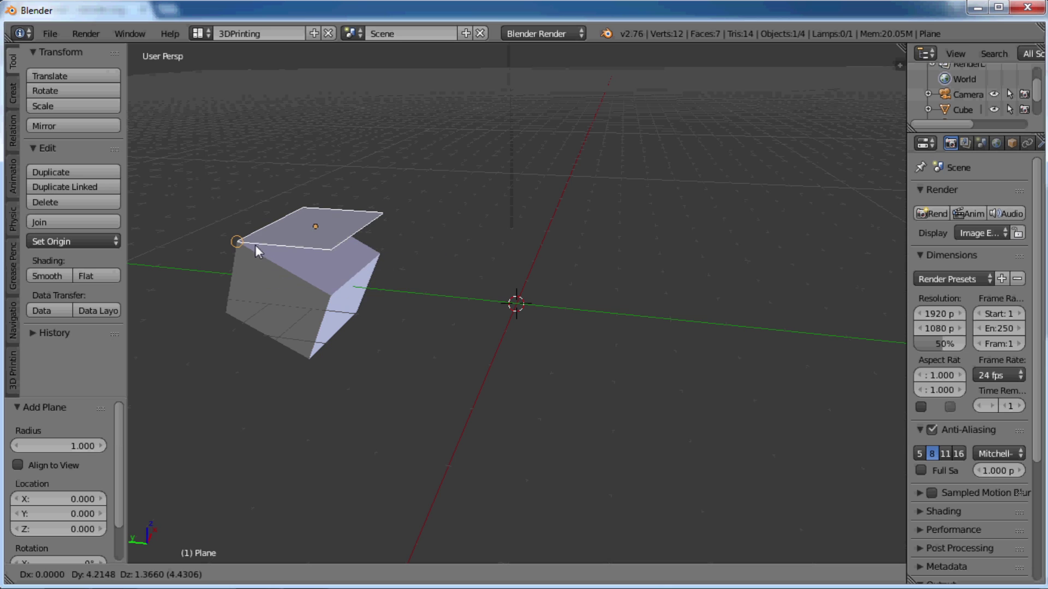
pyautogui.press('Escape')
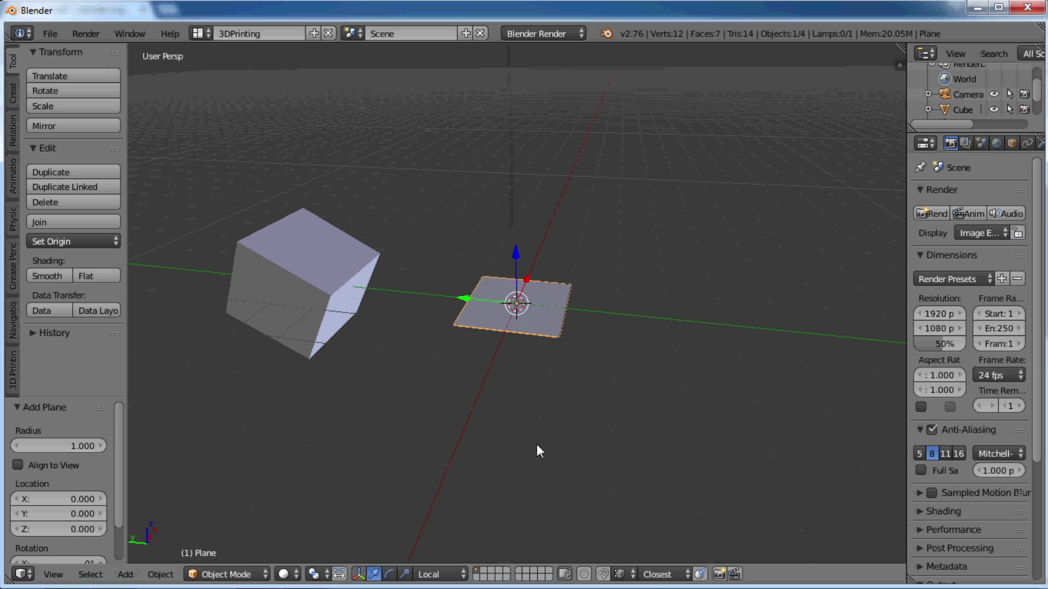
# - Set the snap element to Edge and try snapping the plane to the cube's edges, cancelling the move
pyautogui.click(631, 574)
pyautogui.click(632, 521)
pyautogui.press('g')
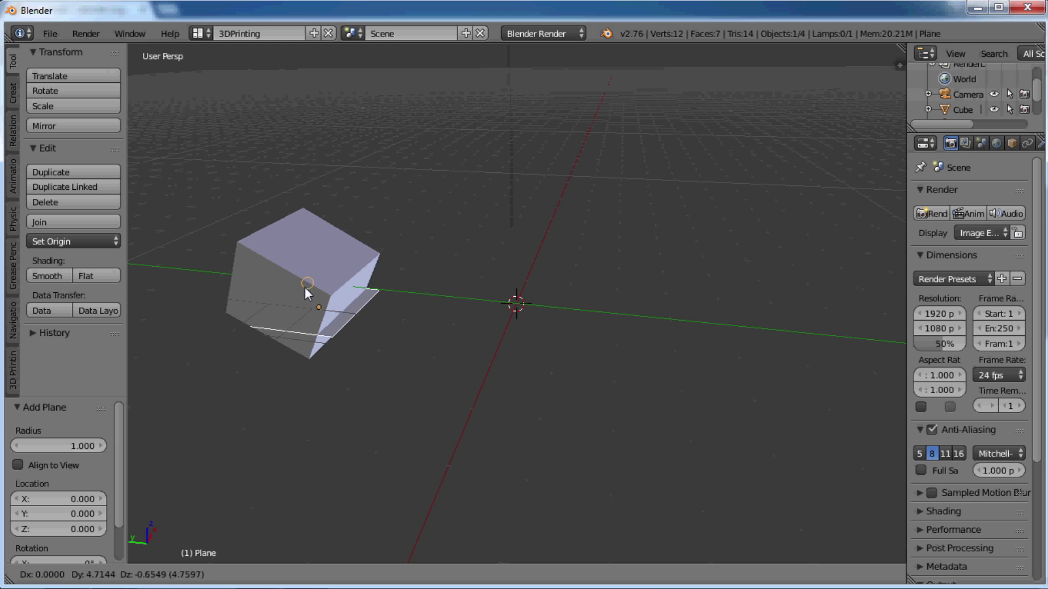
pyautogui.press('Escape')
# - Set the snap element to Face and try moving the plane toward the cube's faces, cancelling the move
pyautogui.click(620, 574)
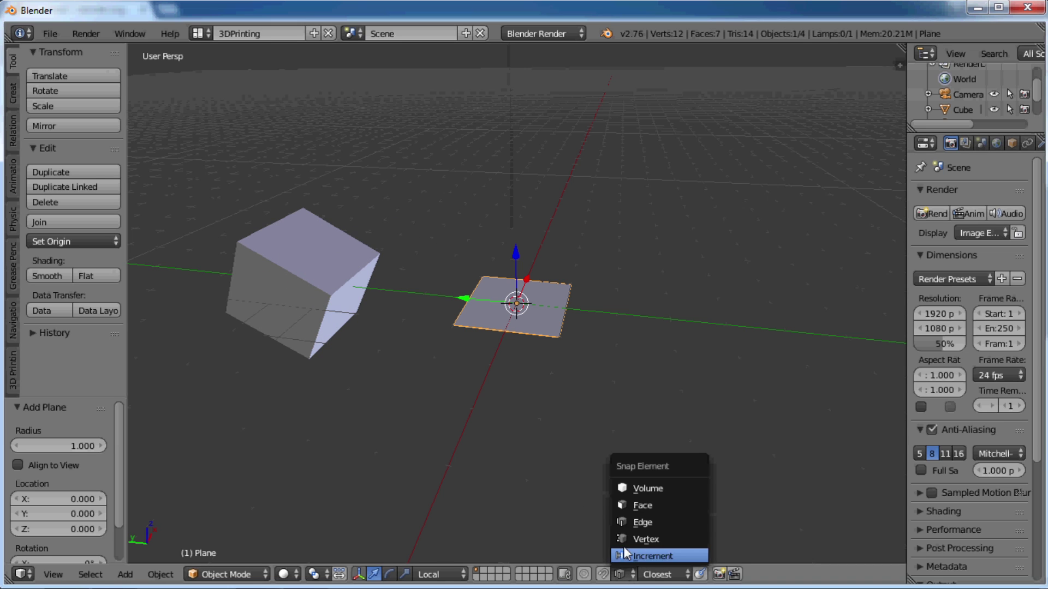
pyautogui.click(628, 500)
pyautogui.press('g')
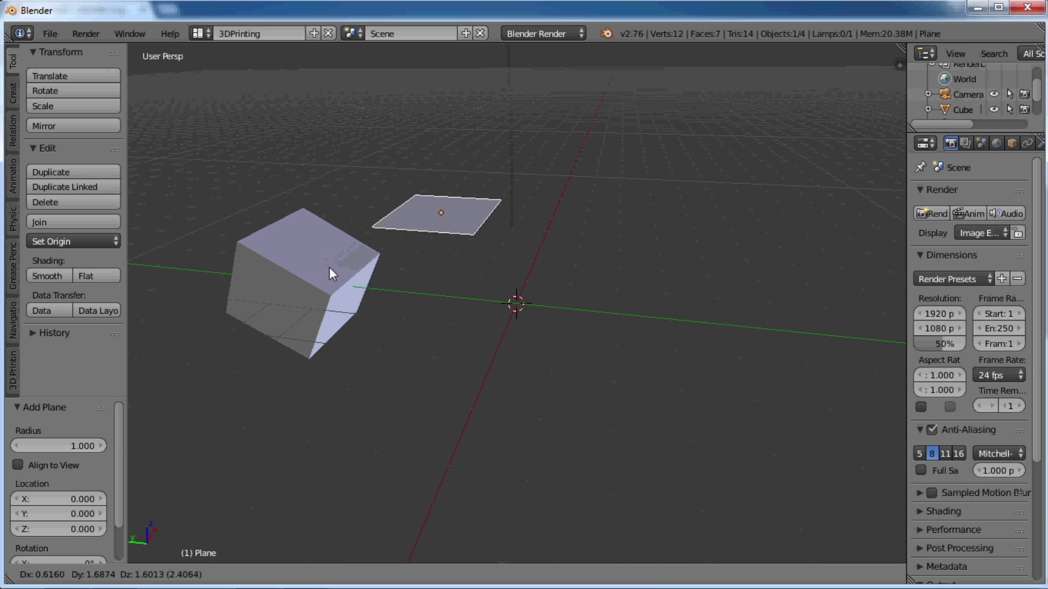
pyautogui.press('Escape')
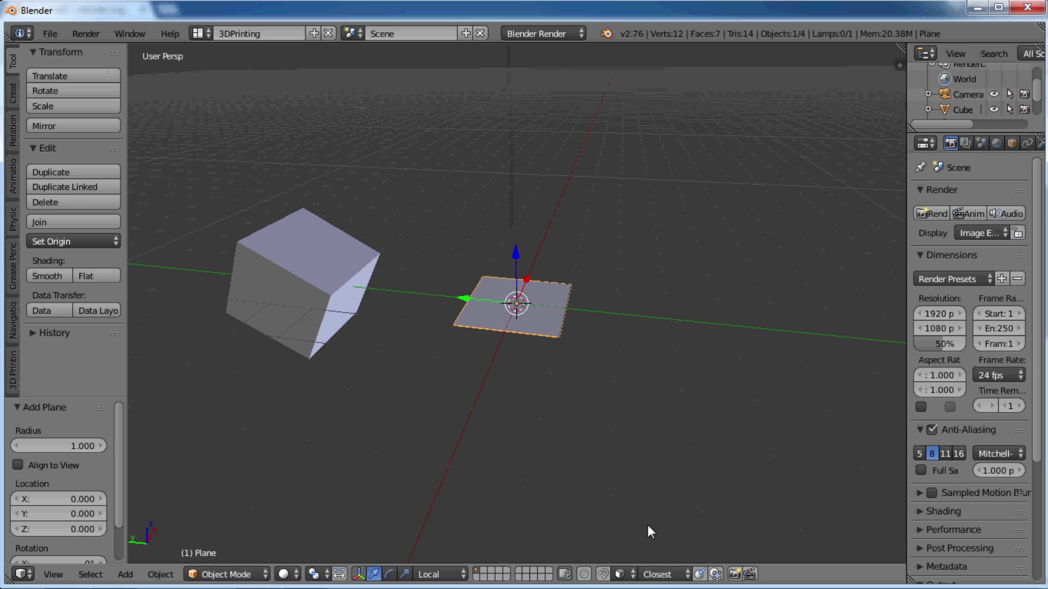
# - Toggle snapping during transform on and off, and set the snap element back to Vertex
pyautogui.hotkey('shift', 'Tab')
pyautogui.hotkey('shift', 'Tab')
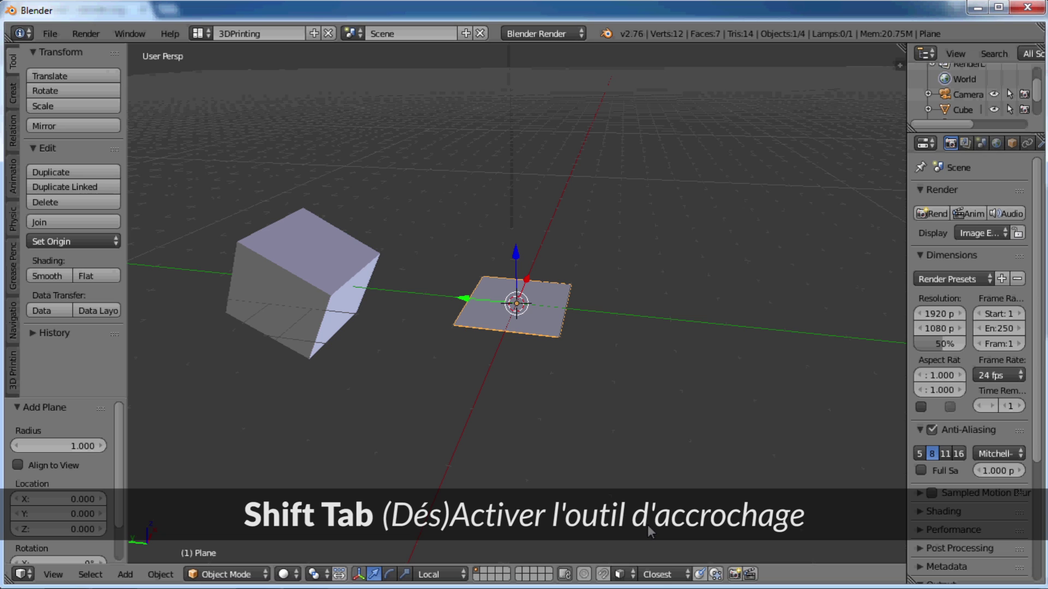
pyautogui.click(621, 574)
pyautogui.click(637, 543)
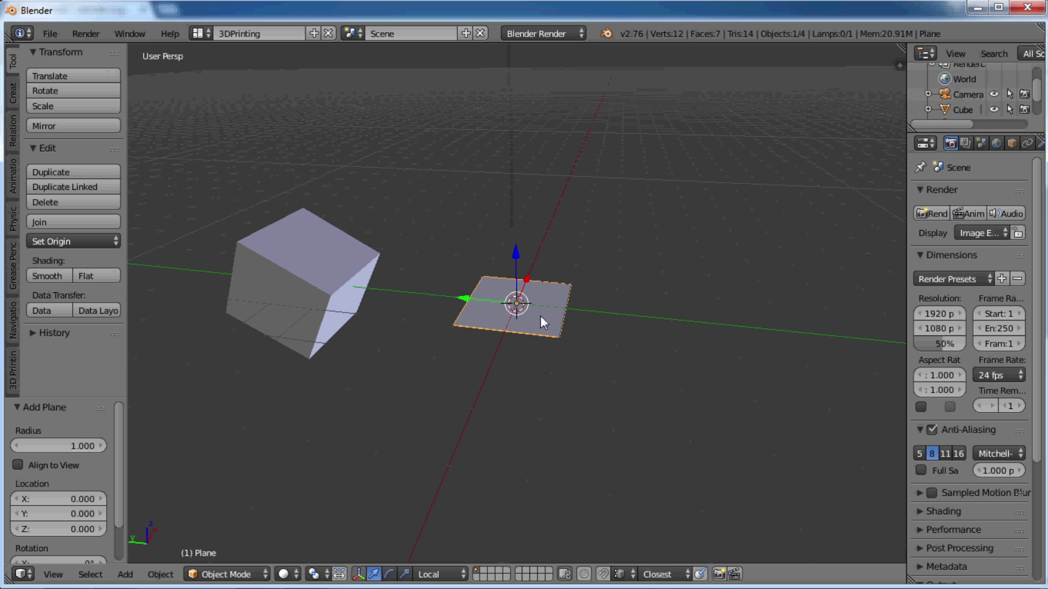
# - Reload the start-up file to reset the scene
pyautogui.click(57, 33)
pyautogui.click(60, 52)
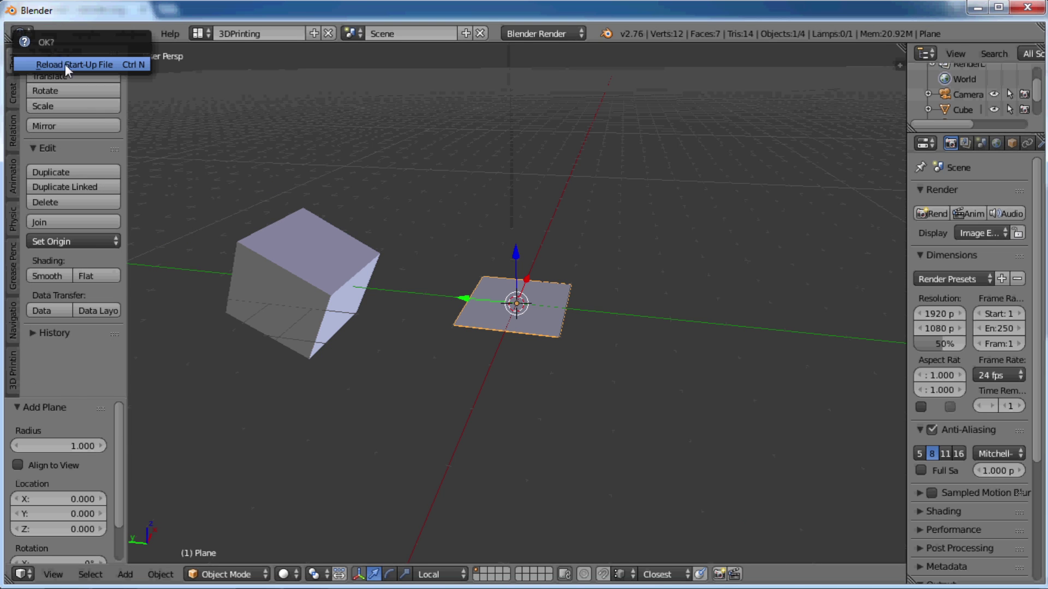
pyautogui.click(64, 64)
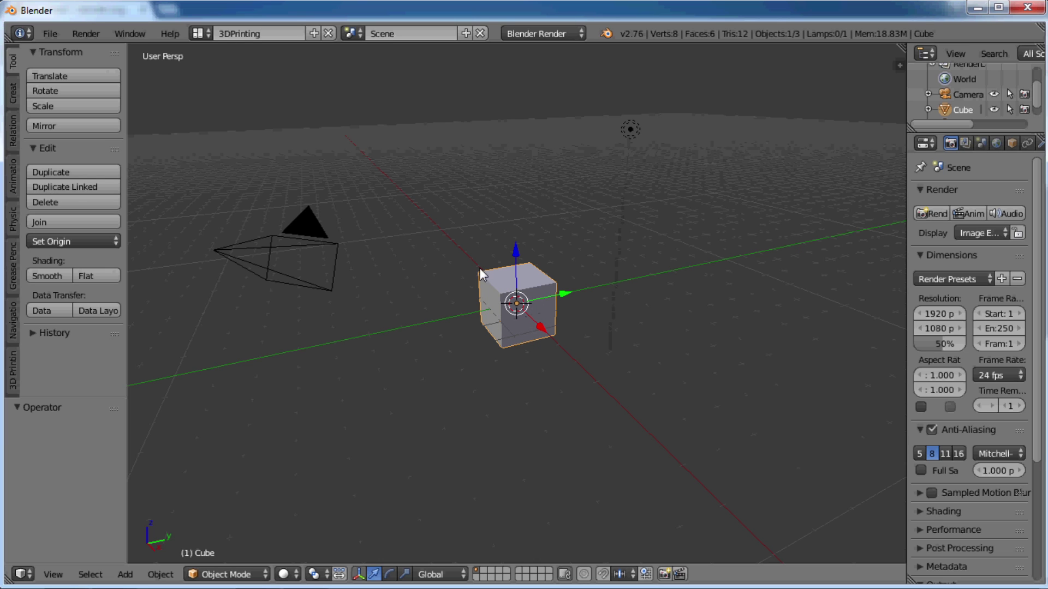
# - Place the 3D cursor at several spots around the cube, and reset it to the world origin
pyautogui.click(279, 343)
pyautogui.click(544, 217)
pyautogui.click(668, 308)
pyautogui.click(624, 424)
pyautogui.click(447, 452)
pyautogui.hotkey('shift', 'c')
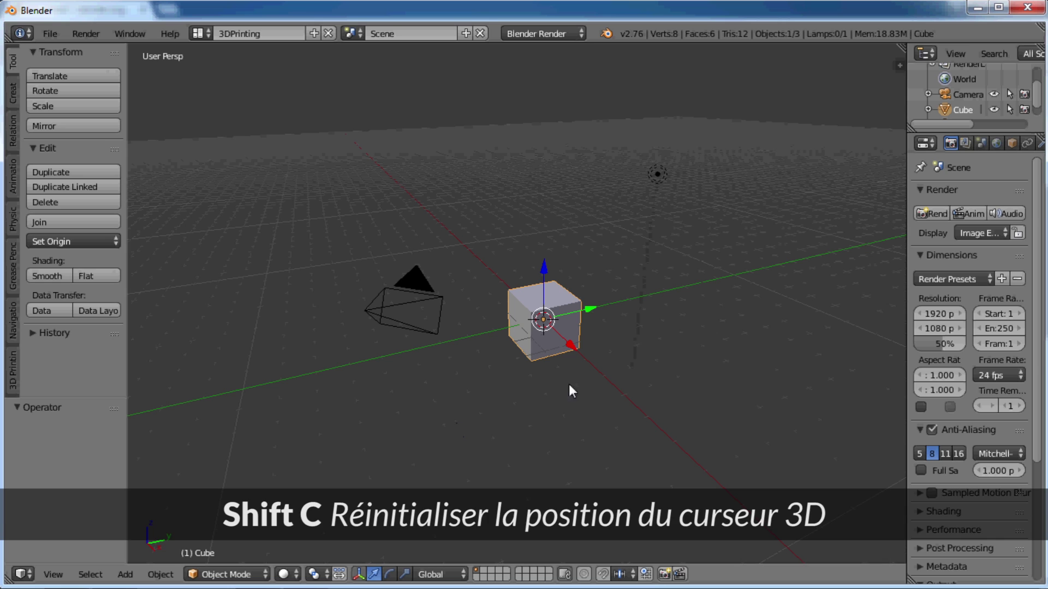
# - Try moving the cube freely in the perspective view and cancel the move
pyautogui.scroll(3, 568, 384)
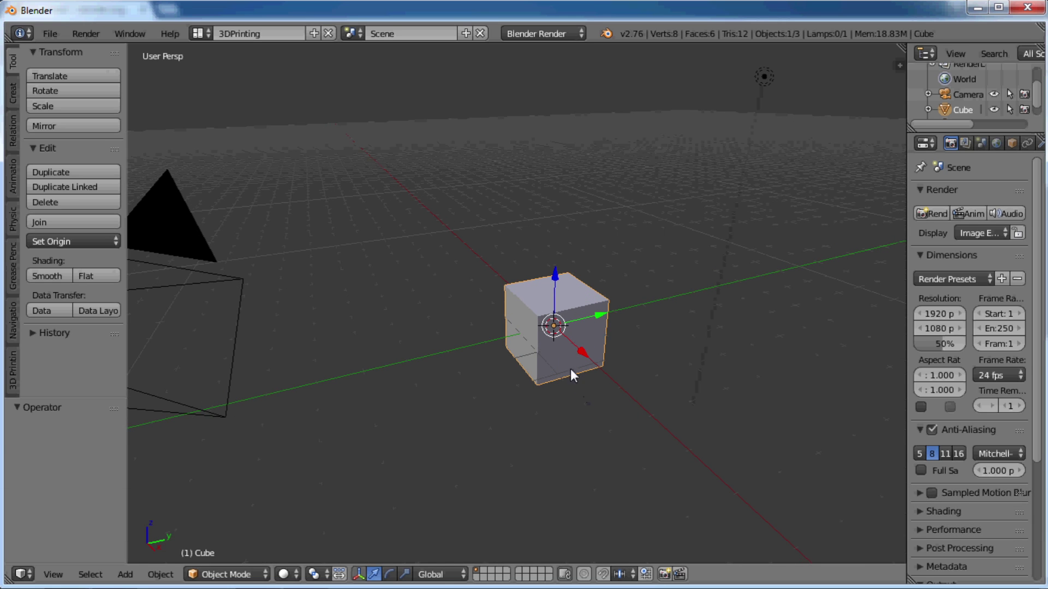
pyautogui.scroll(1, 567, 350)
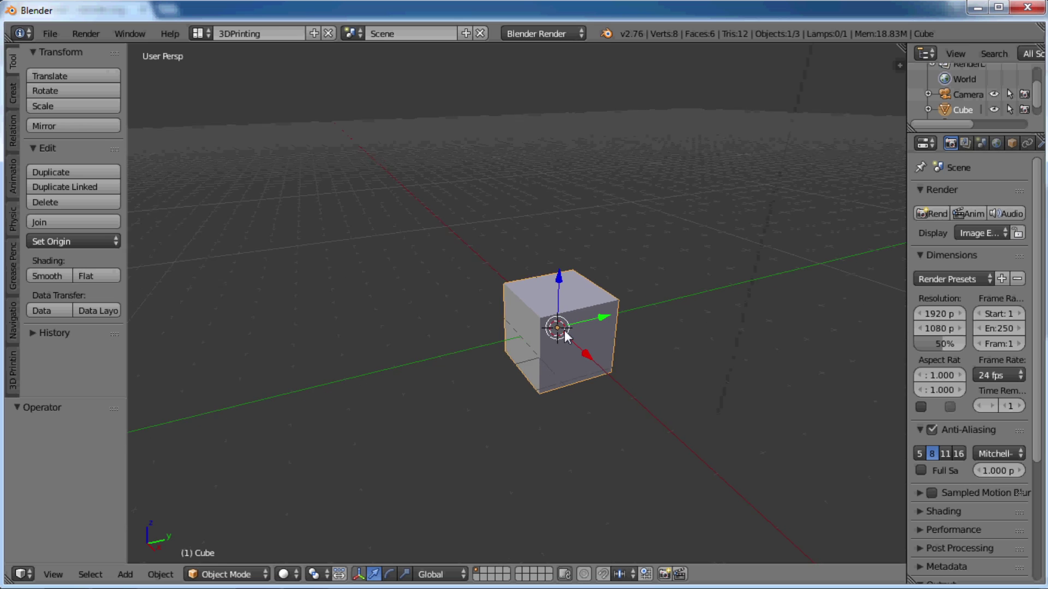
pyautogui.scroll(-3, 565, 329)
pyautogui.press('g')
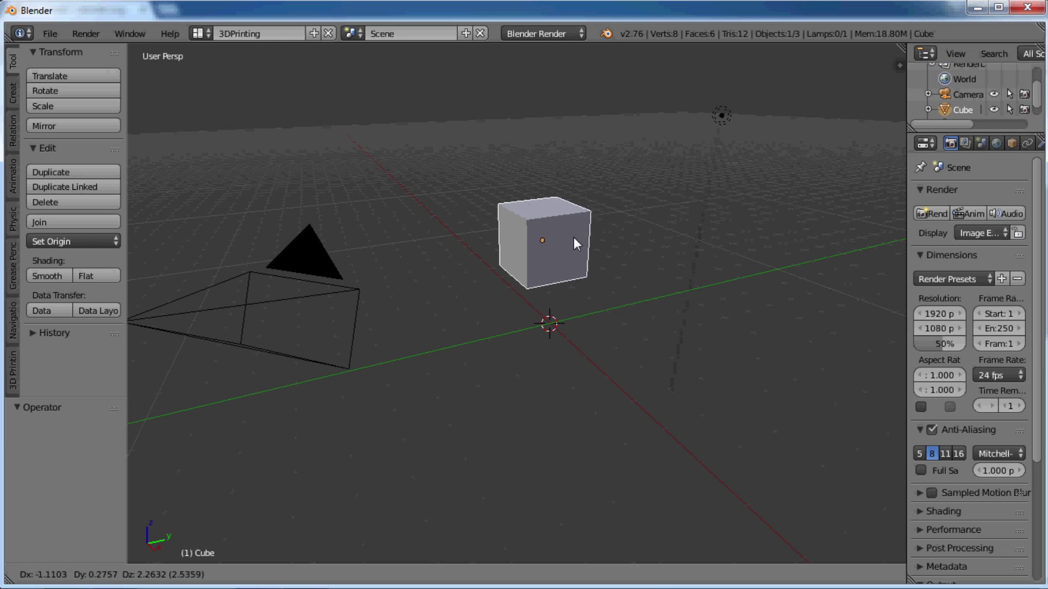
pyautogui.press('Escape')
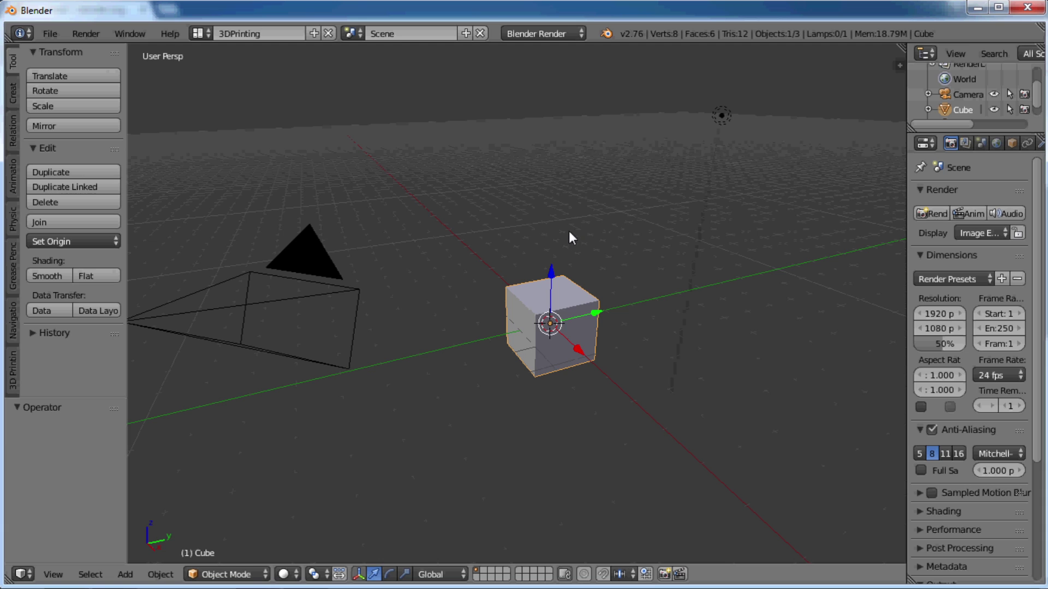
pyautogui.moveTo(565, 238); pyautogui.dragTo(549, 245, button='middle')
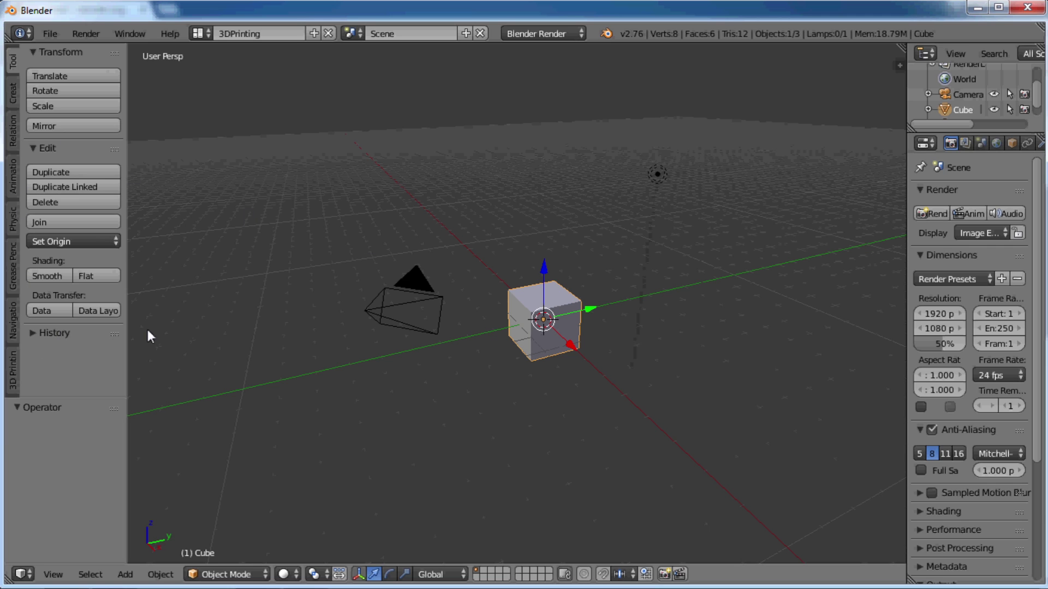
# - Hide and restore the Tool Shelf, and display the Properties region of the 3D view
pyautogui.press('t')
pyautogui.press('t')
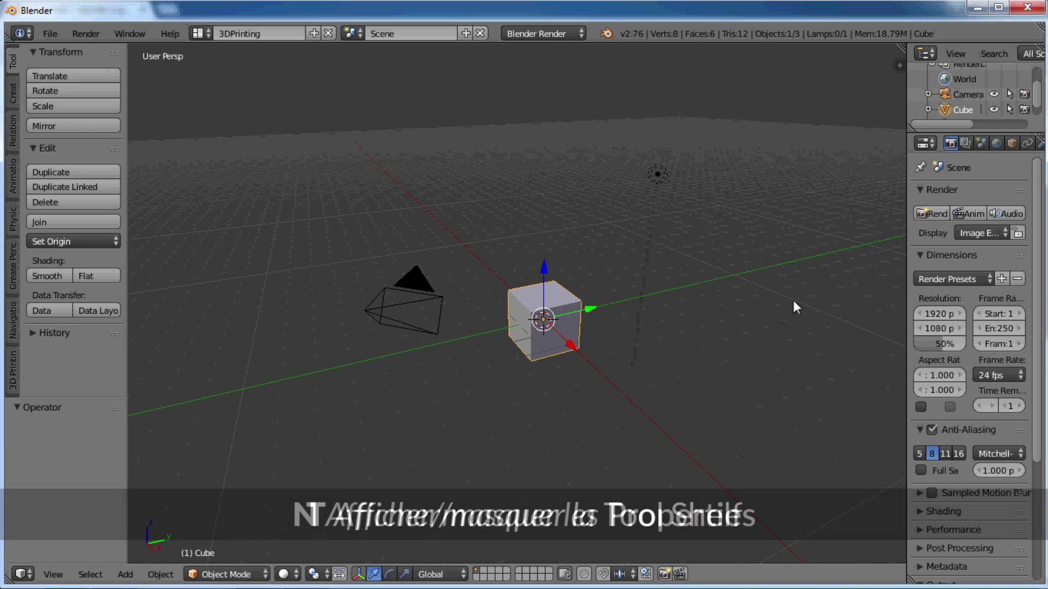
pyautogui.press('n')
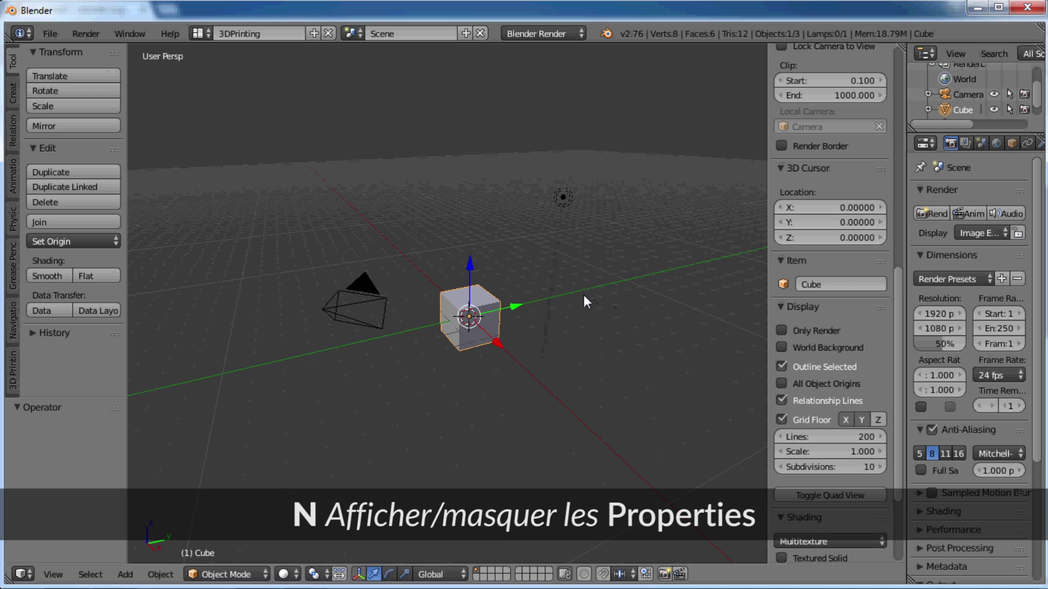
# - Switch the 3D view to orthographic projection, wireframe display and the front view
pyautogui.press('KP_5')
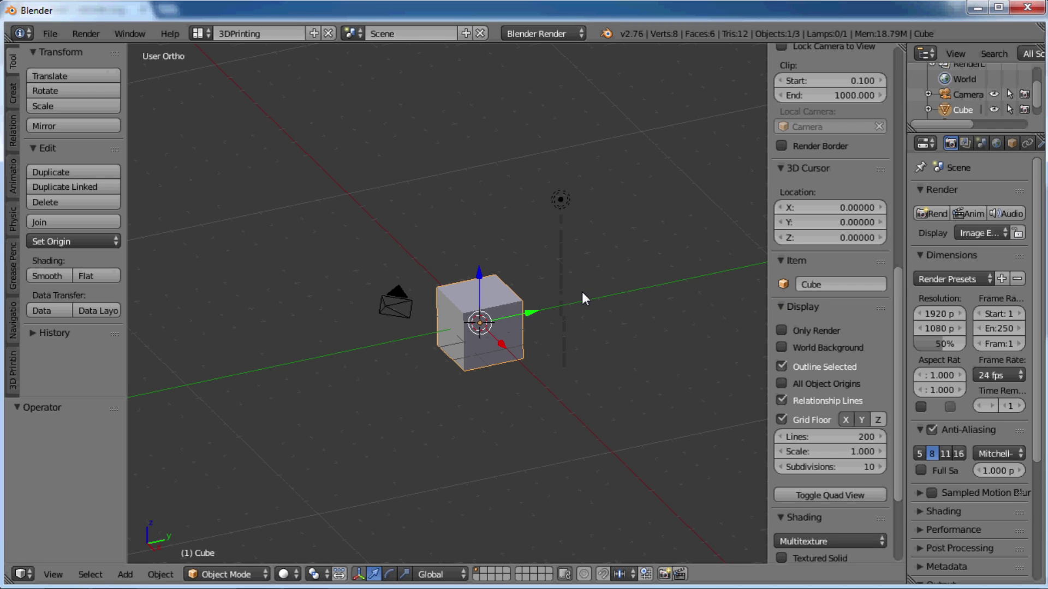
pyautogui.press('z')
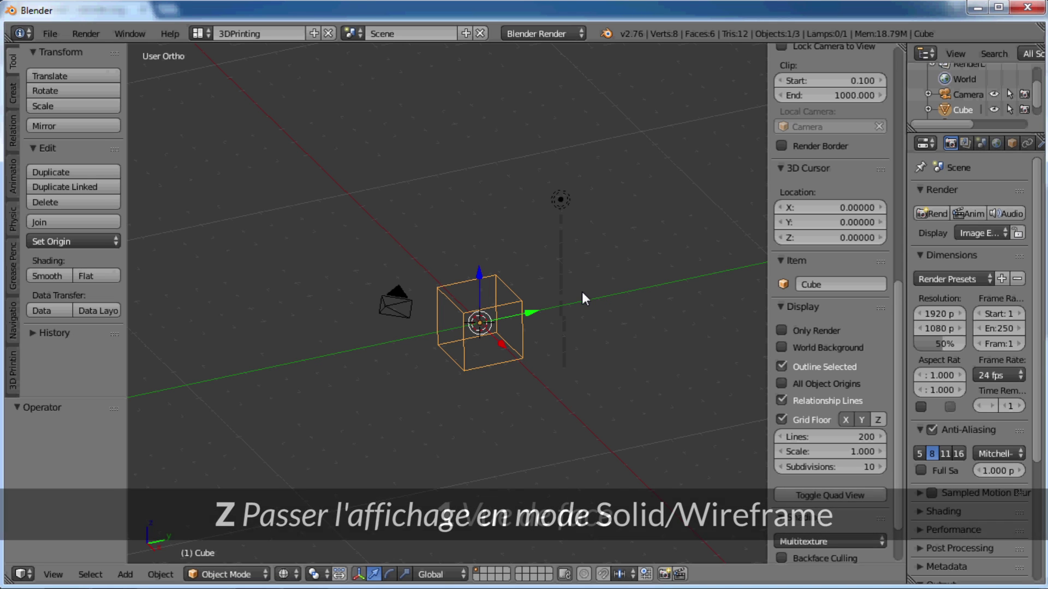
pyautogui.press('KP_1')
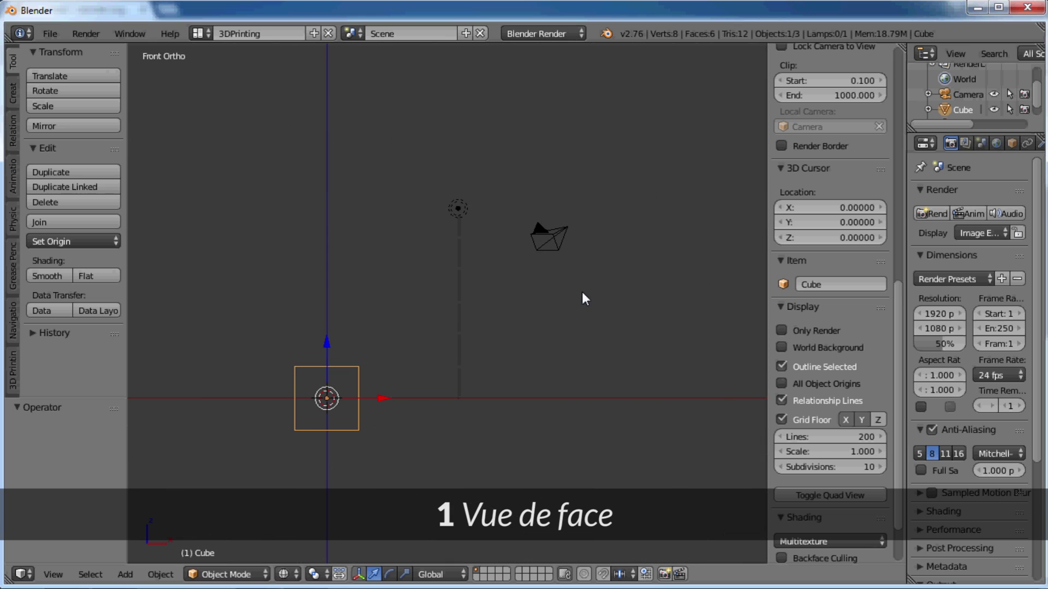
pyautogui.keyDown('shift'); pyautogui.moveTo(341, 375); pyautogui.dragTo(436, 313, button='middle'); pyautogui.keyUp('shift')
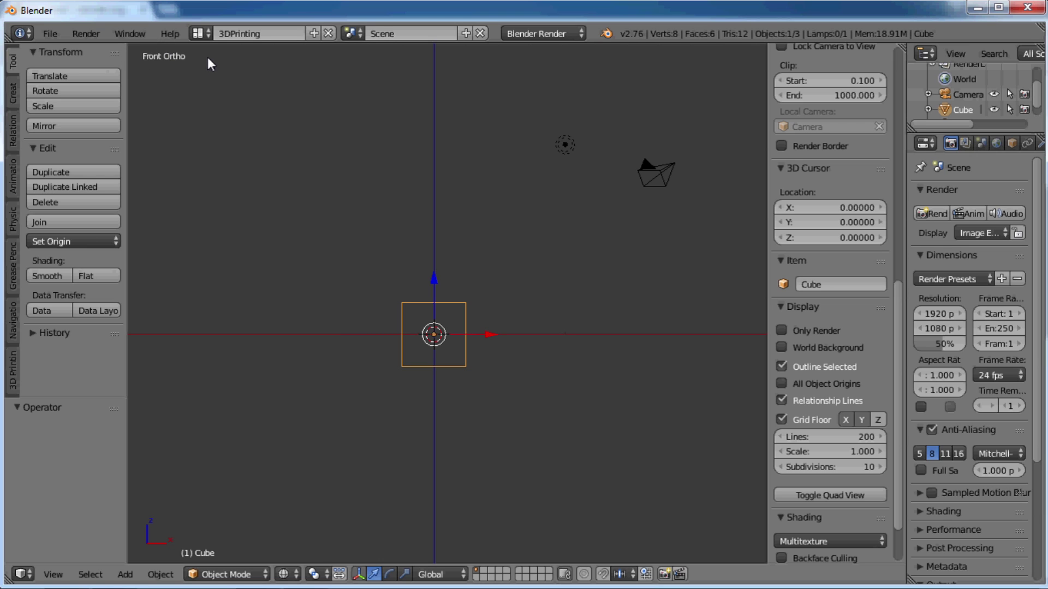
# - Delete the default cube and add a new cube mesh with a radius of 1.000 at the 3D cursor
pyautogui.press('x')
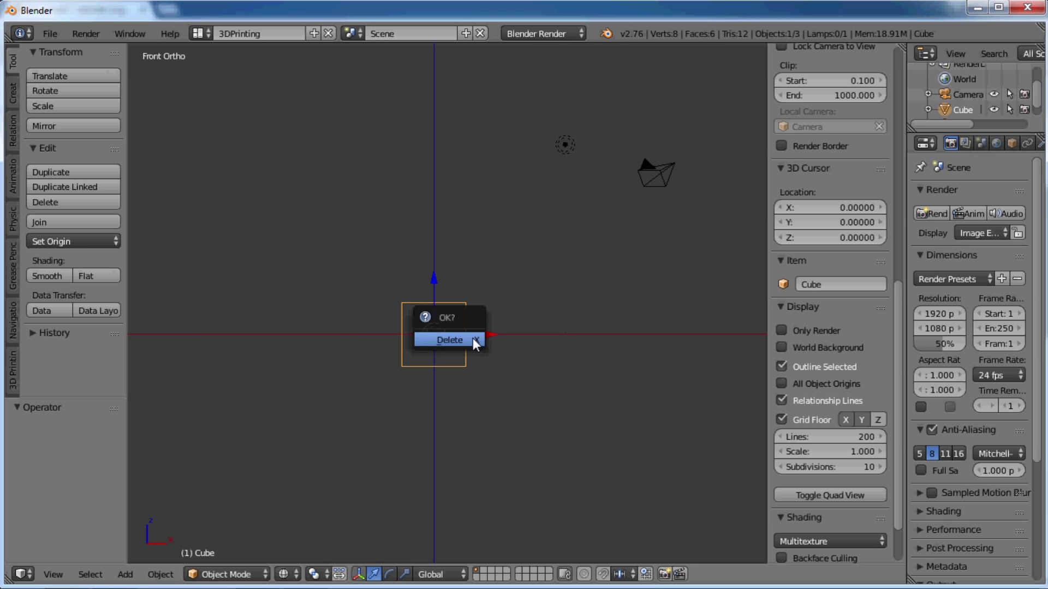
pyautogui.click(473, 339)
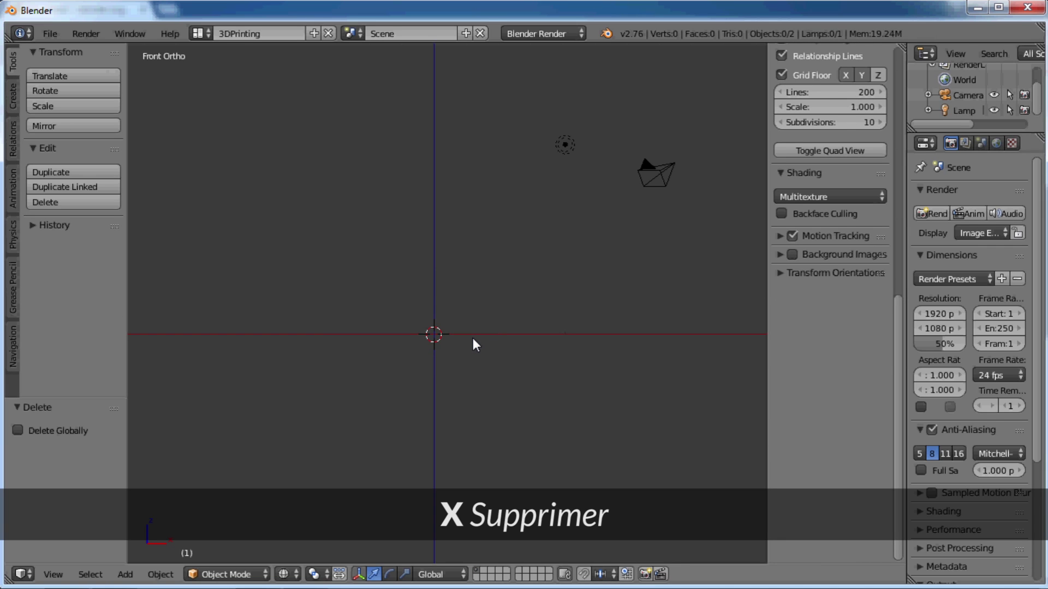
pyautogui.moveTo(473, 339)
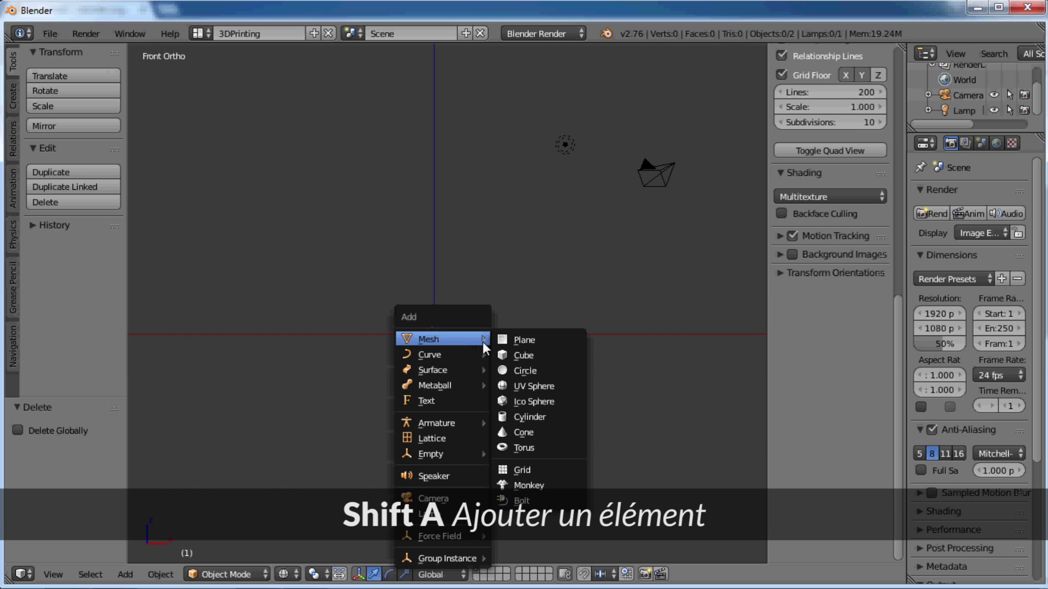
pyautogui.click(509, 354)
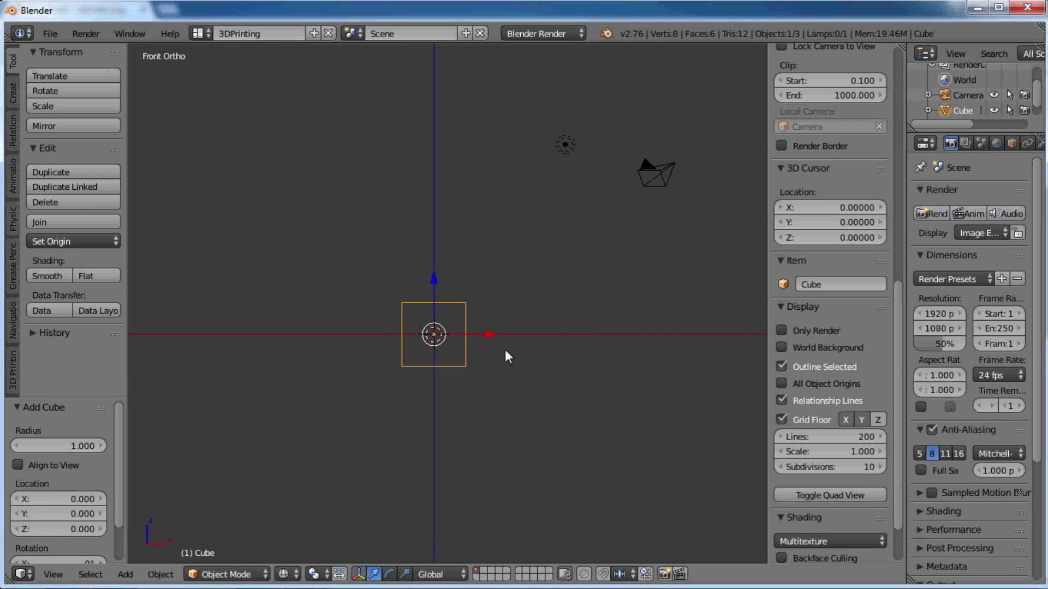
# - Set the new cube's radius to 3 and its Z location to 18.5
pyautogui.click(72, 445)
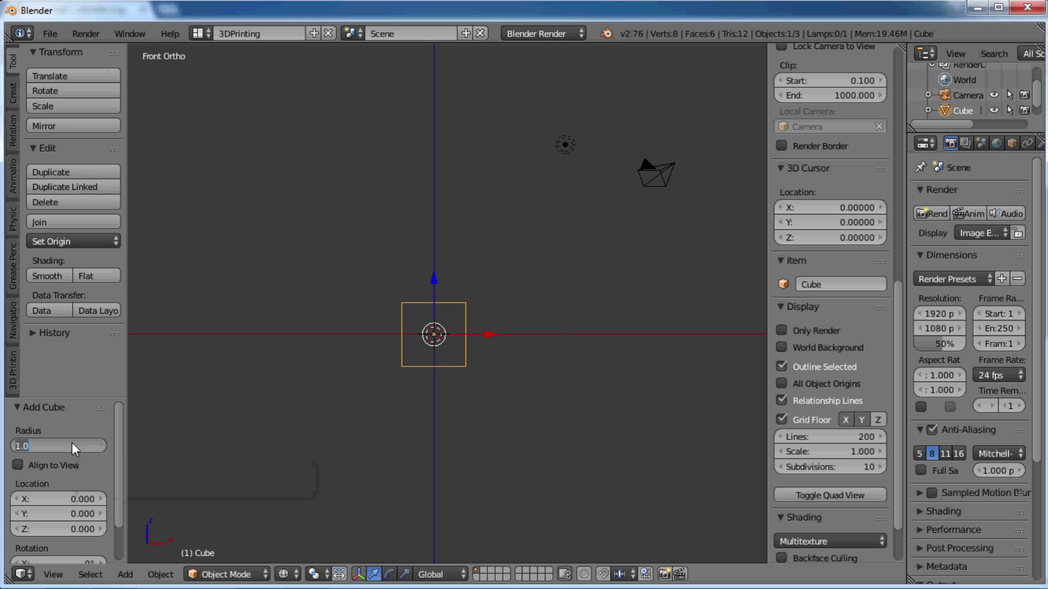
pyautogui.write('3')
pyautogui.press('Return')
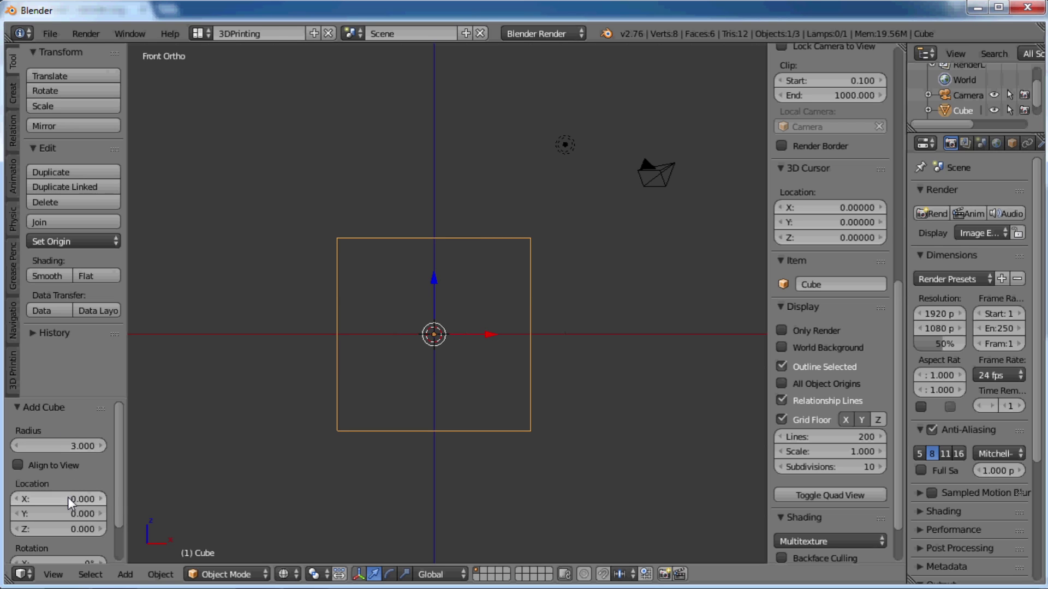
pyautogui.click(67, 526)
pyautogui.write('18.5')
pyautogui.press('Return')
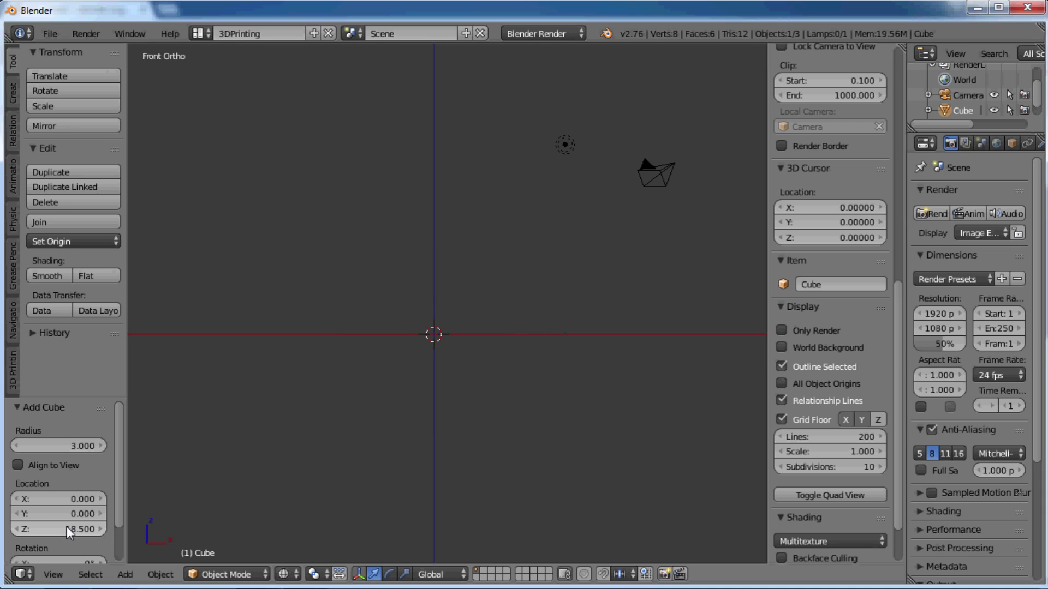
pyautogui.scroll(-6, 482, 202)
pyautogui.keyDown('shift'); pyautogui.scroll(3, 480, 267); pyautogui.keyUp('shift')
pyautogui.scroll(1, 459, 273)
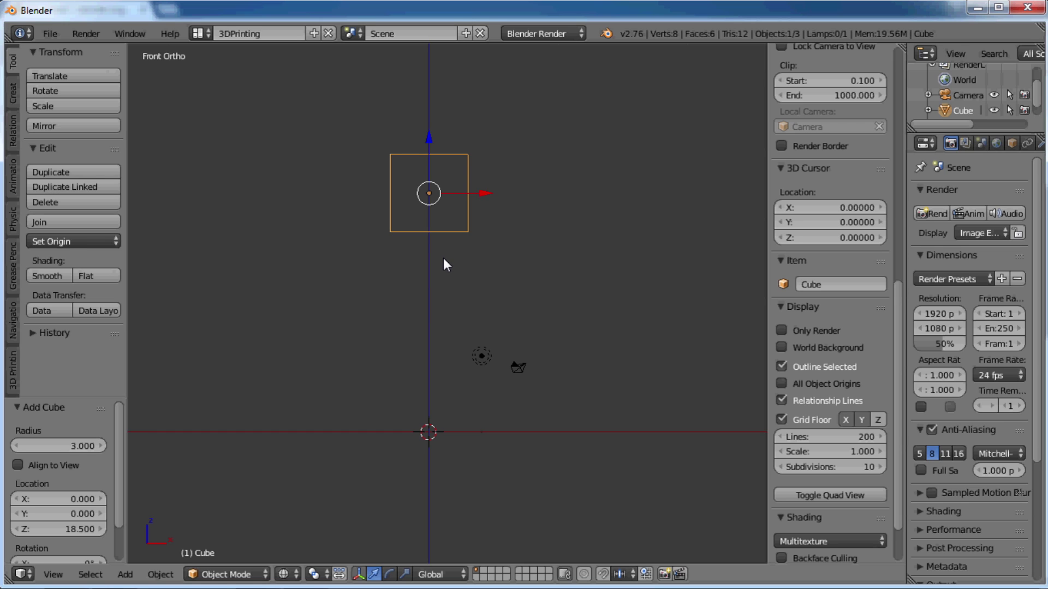
# - Switch to the right view and set the cube's Y dimension to 4
pyautogui.press('KP_3')
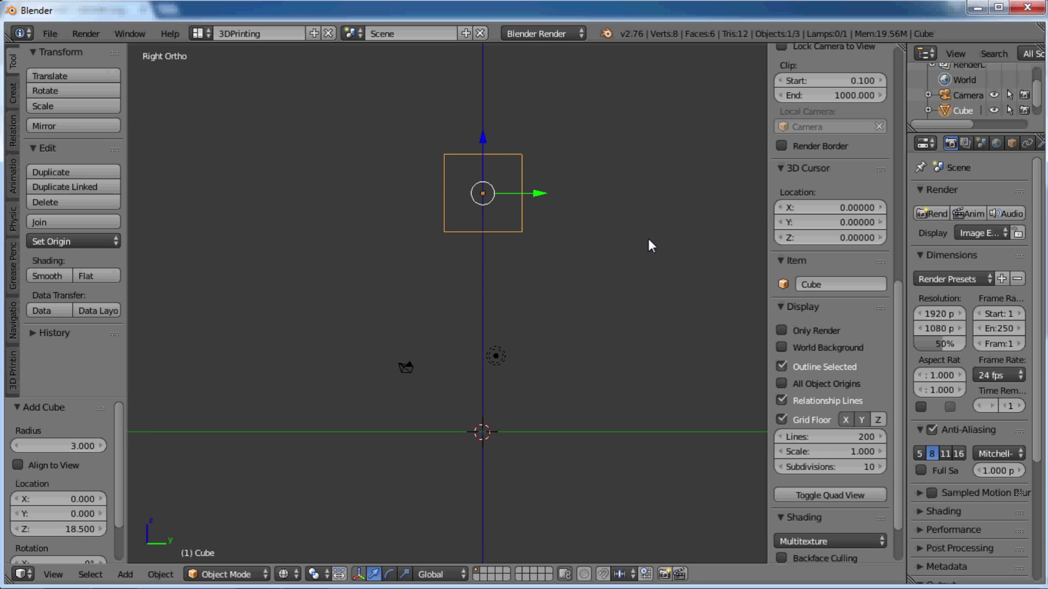
pyautogui.scroll(10, 807, 230)
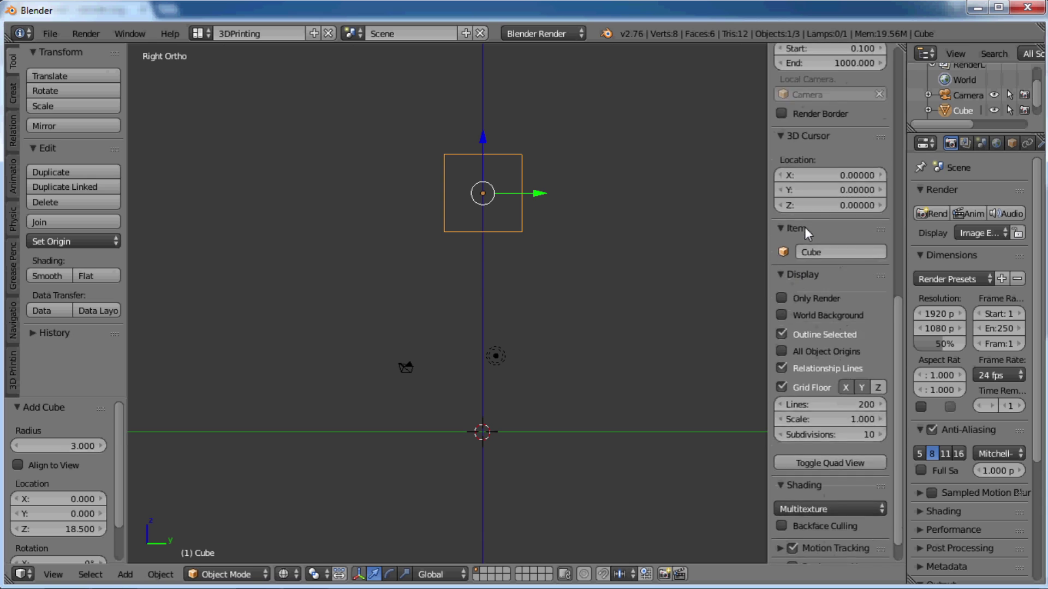
pyautogui.scroll(8, 832, 218)
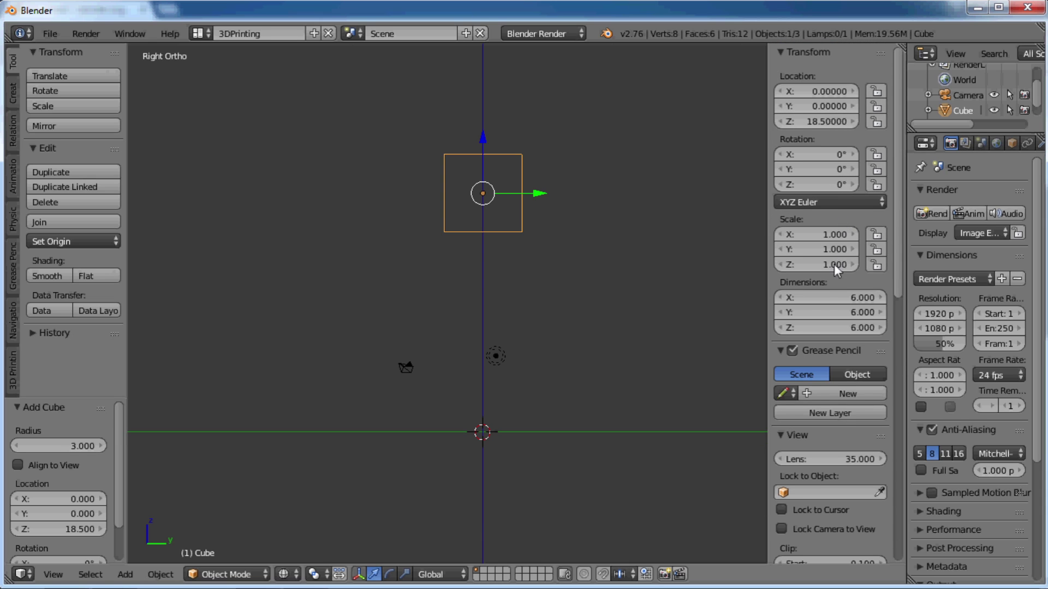
pyautogui.click(832, 312)
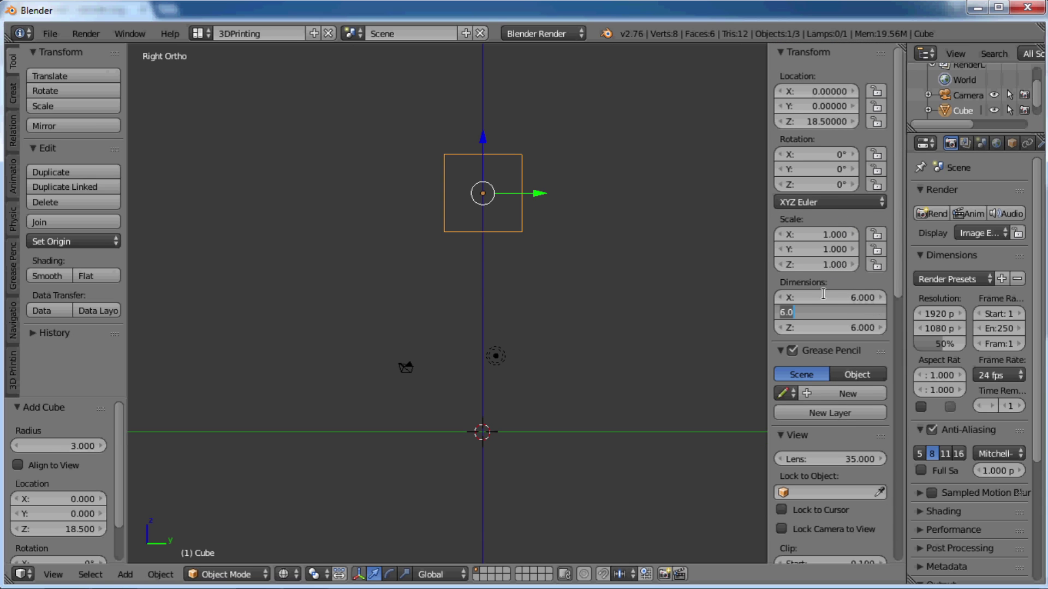
pyautogui.write('4')
pyautogui.press('Return')
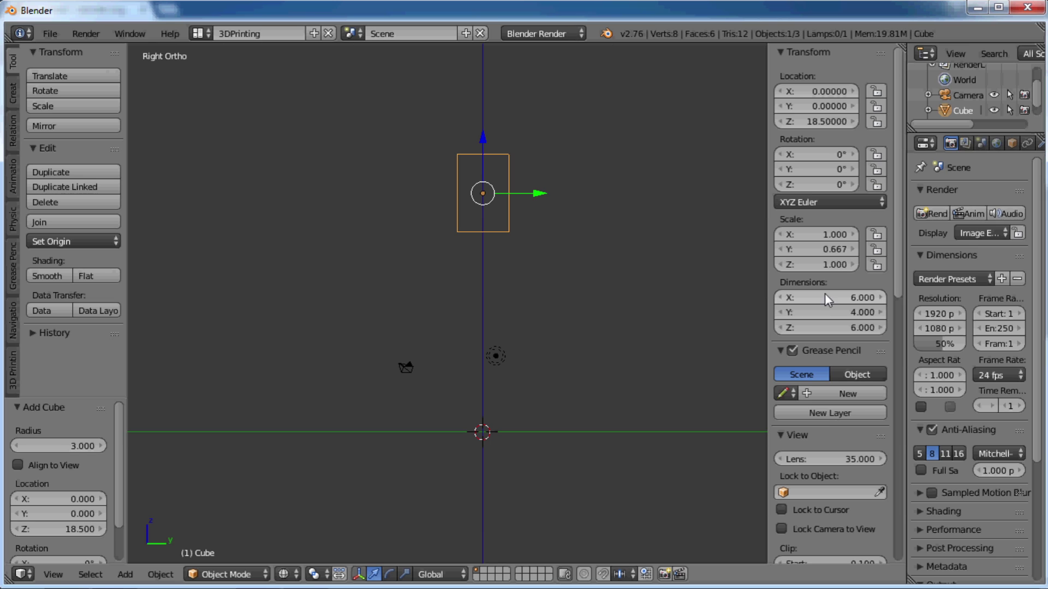
# - Return to the front view and add a cylinder mesh with 16 vertices and a depth of 1
pyautogui.press('KP_1')
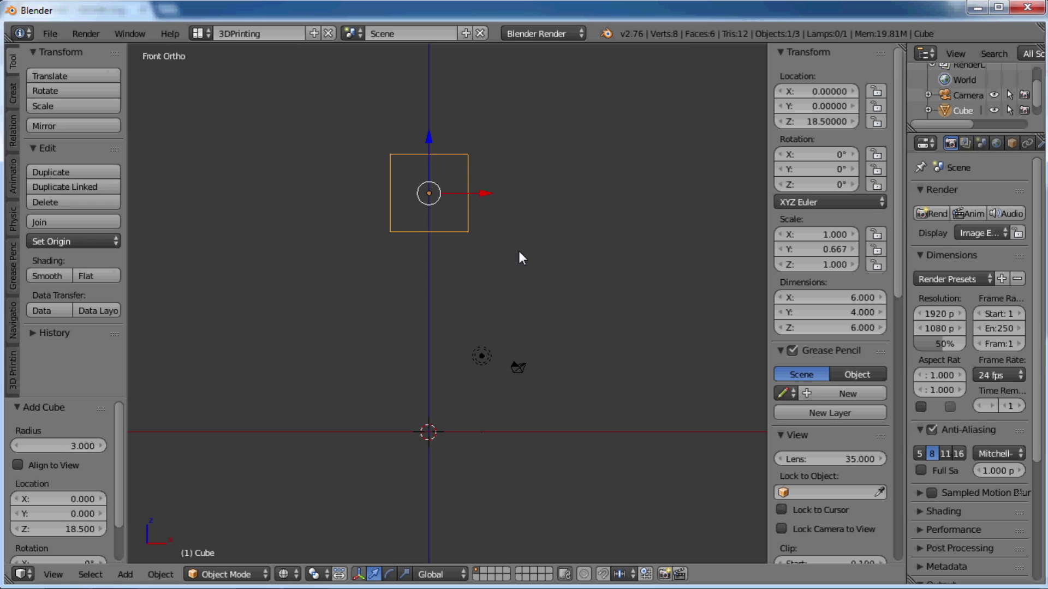
pyautogui.hotkey('shift', 'a')
pyautogui.moveTo(519, 252)
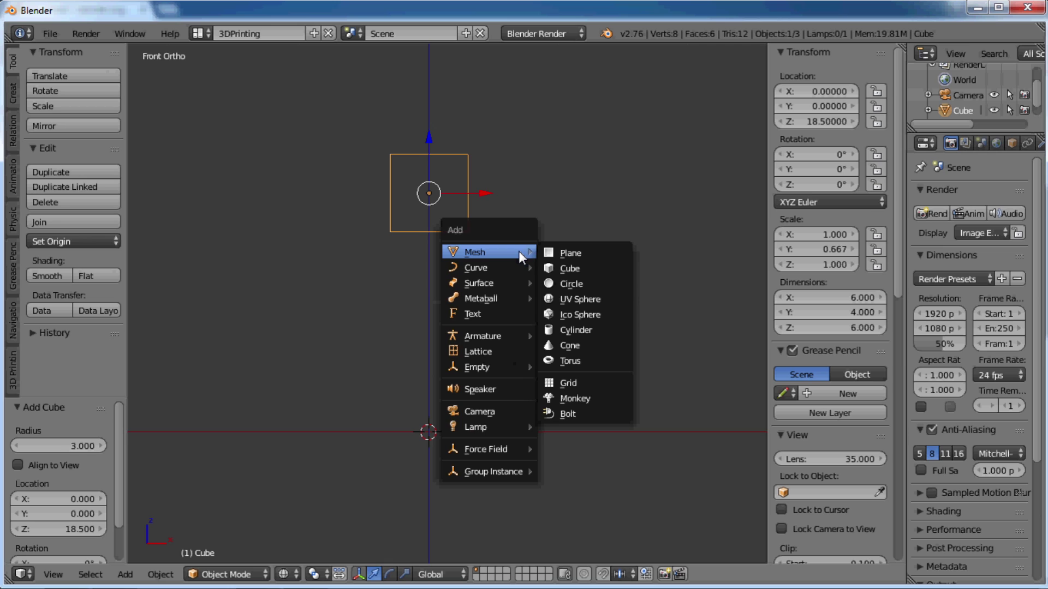
pyautogui.click(559, 330)
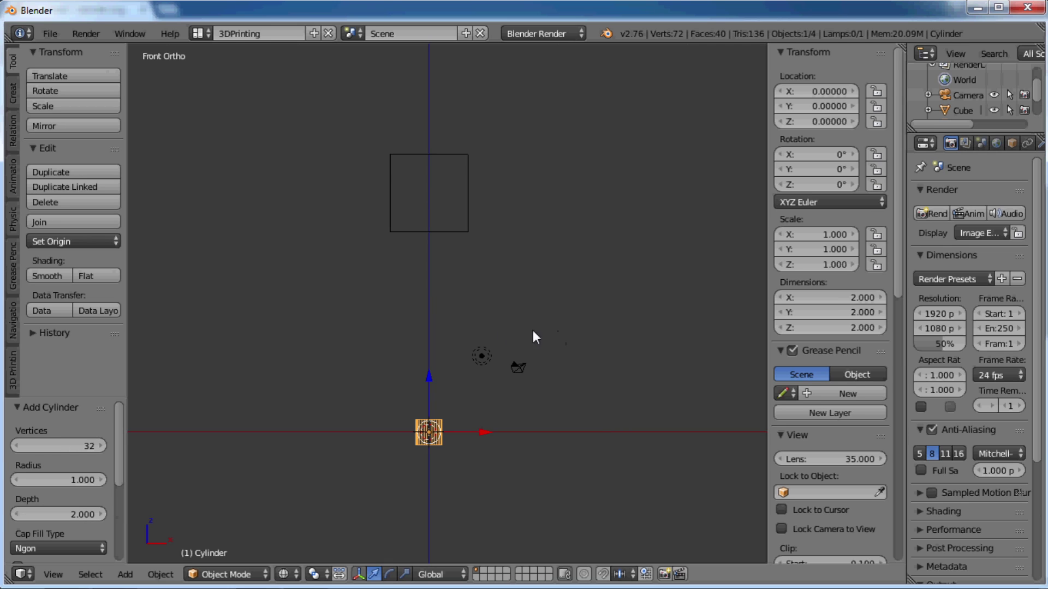
pyautogui.click(67, 443)
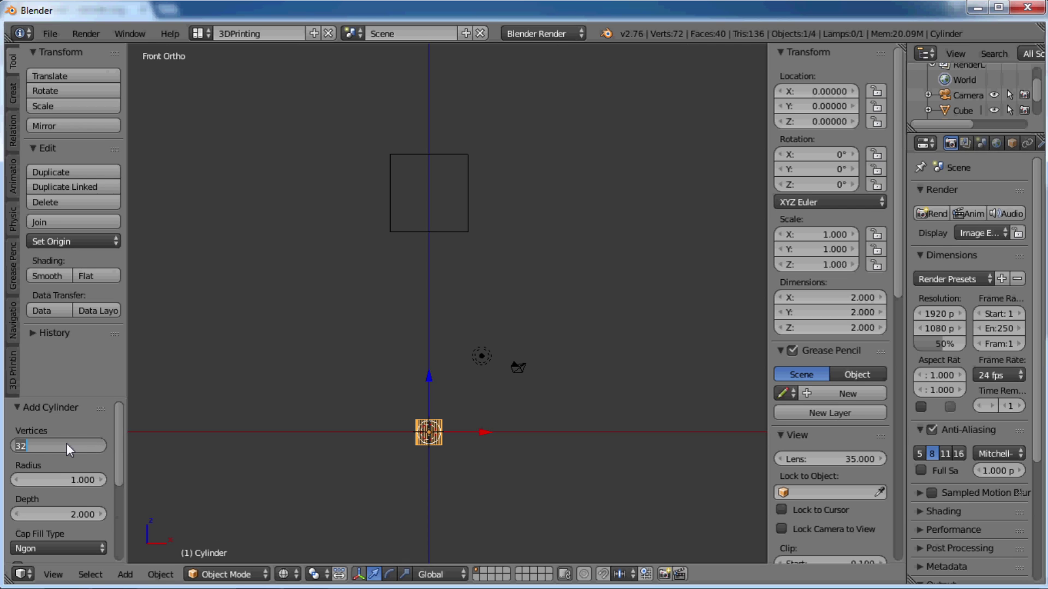
pyautogui.write('16')
pyautogui.press('Return')
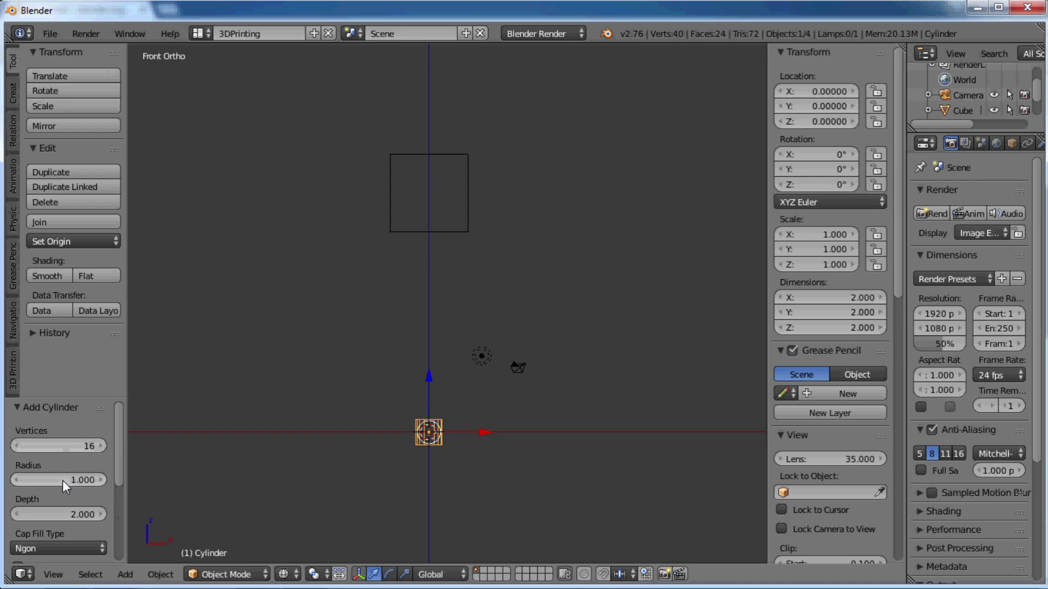
pyautogui.click(63, 507)
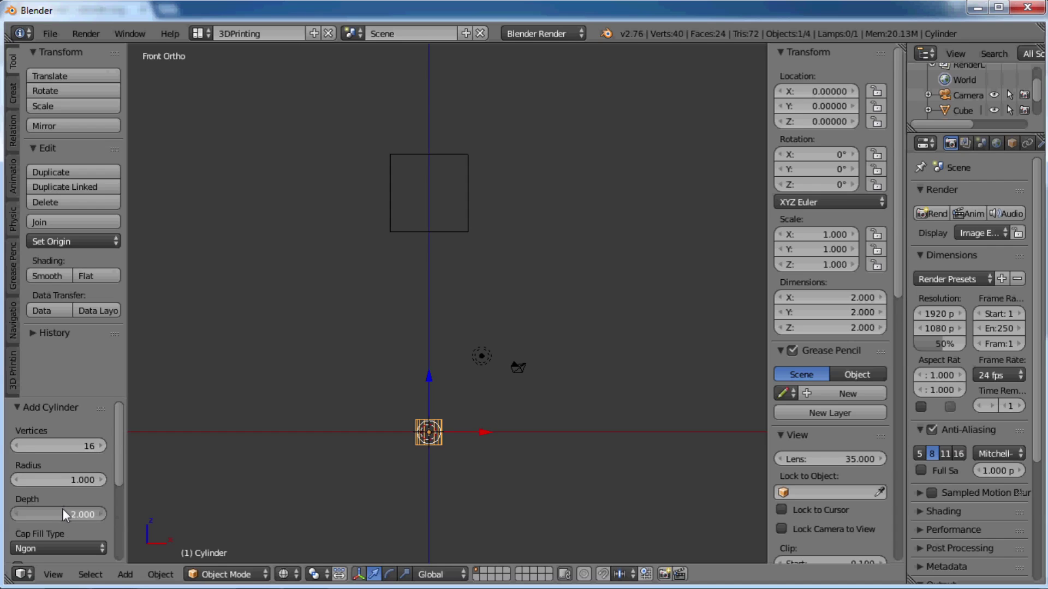
pyautogui.write('1')
pyautogui.press('Return')
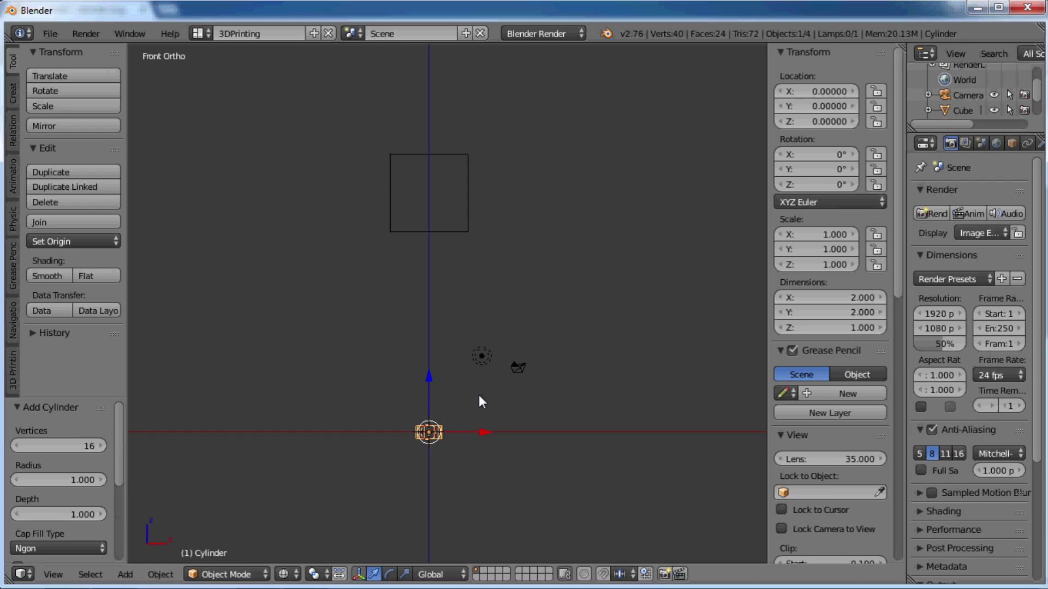
# - Set the snap element to Vertex and move the cylinder up along Z, snapping it to the cube's bottom corner
pyautogui.click(622, 575)
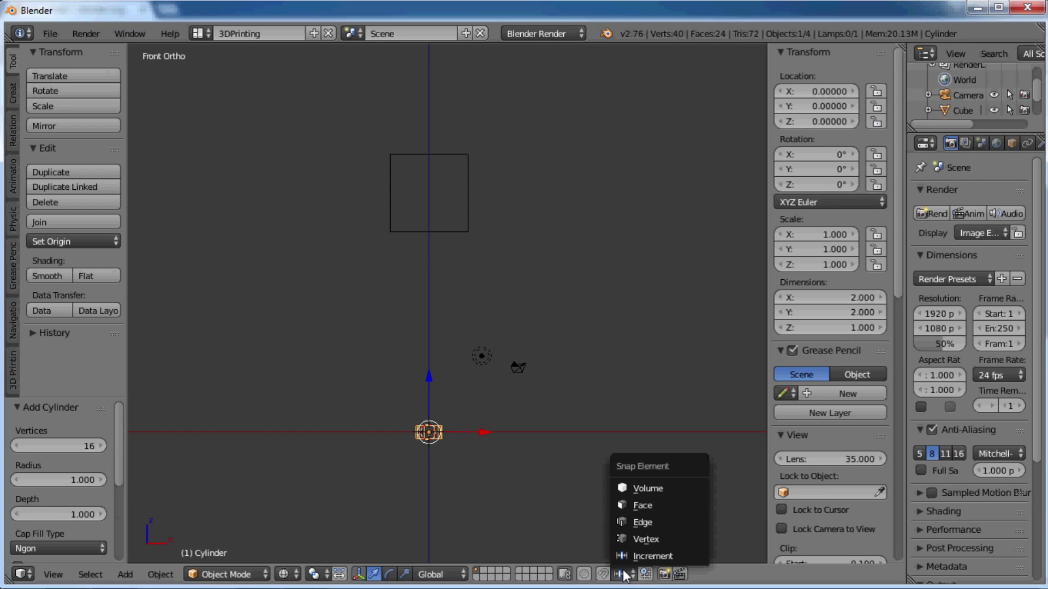
pyautogui.click(630, 539)
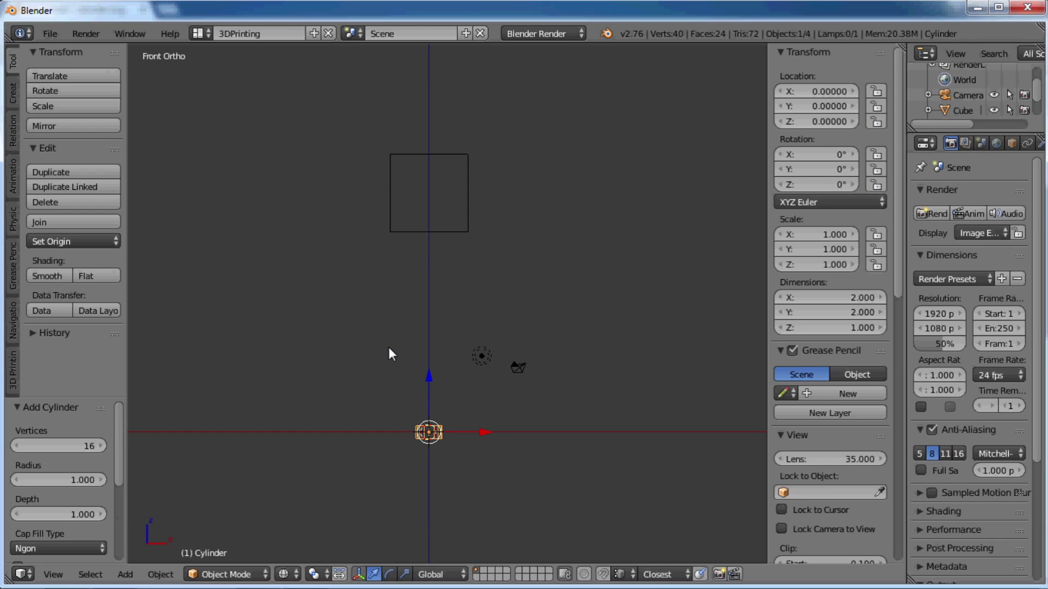
pyautogui.press('g')
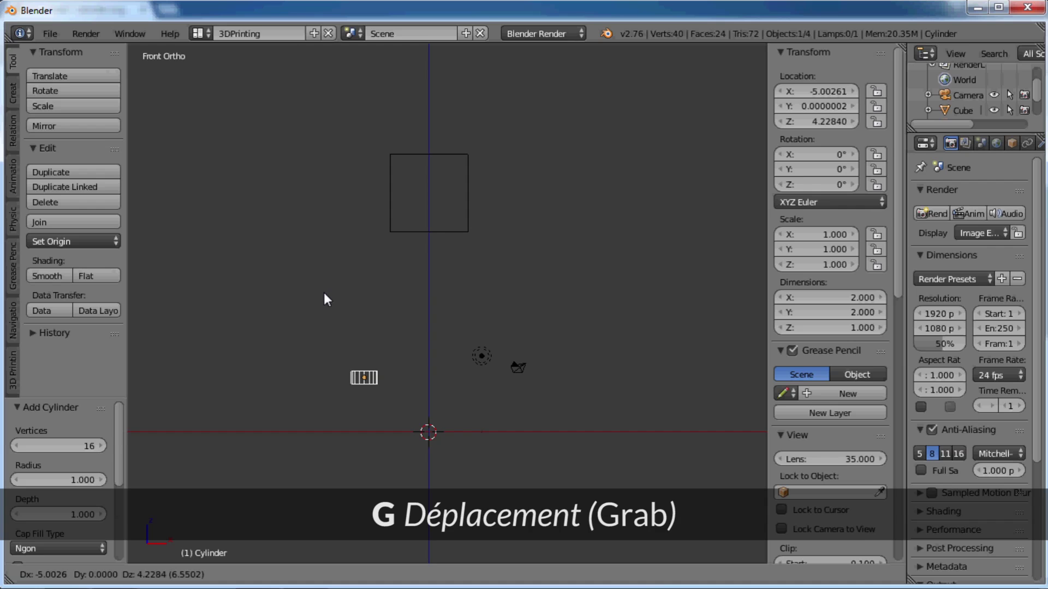
pyautogui.press('z')
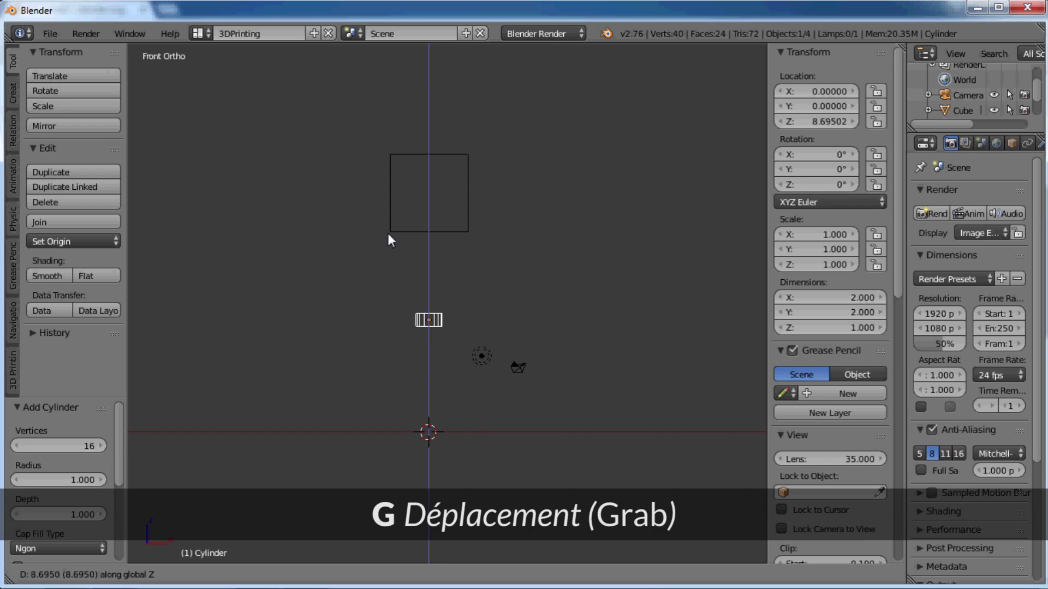
pyautogui.press('ctrl')
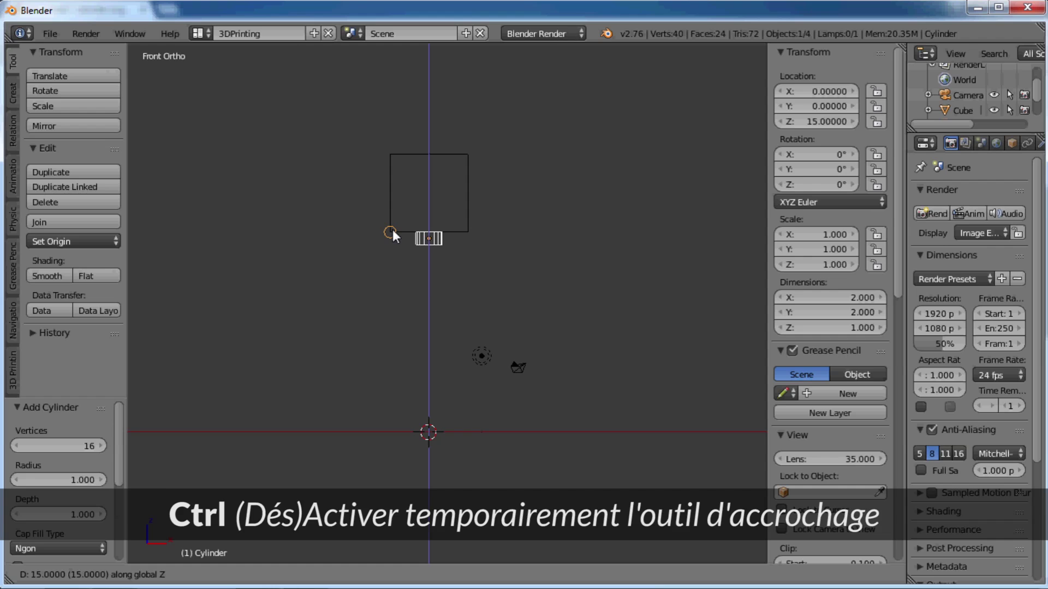
pyautogui.click(393, 230)
# - Add a second cube mesh at the 3D cursor with a radius of 4
pyautogui.scroll(2, 437, 244)
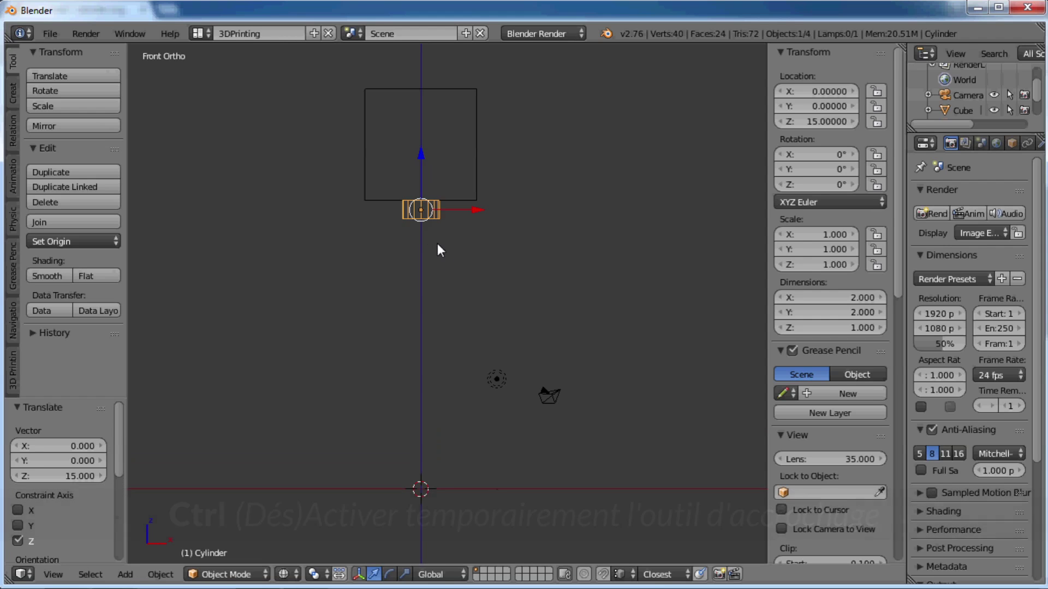
pyautogui.keyDown('shift'); pyautogui.moveTo(437, 244); pyautogui.dragTo(475, 319, button='middle'); pyautogui.keyUp('shift')
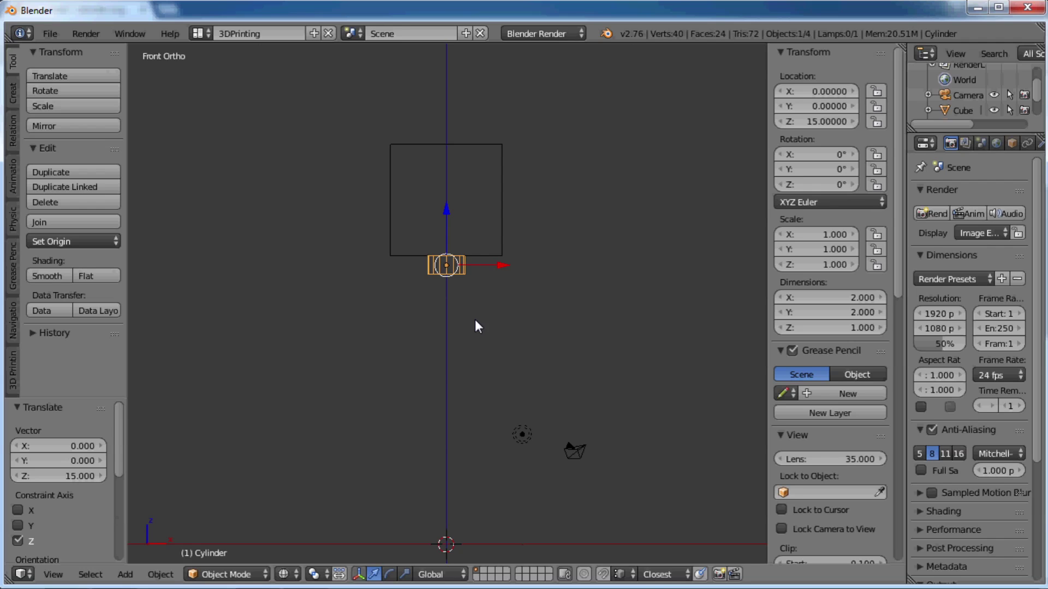
pyautogui.hotkey('shift', 'a')
pyautogui.click(519, 342)
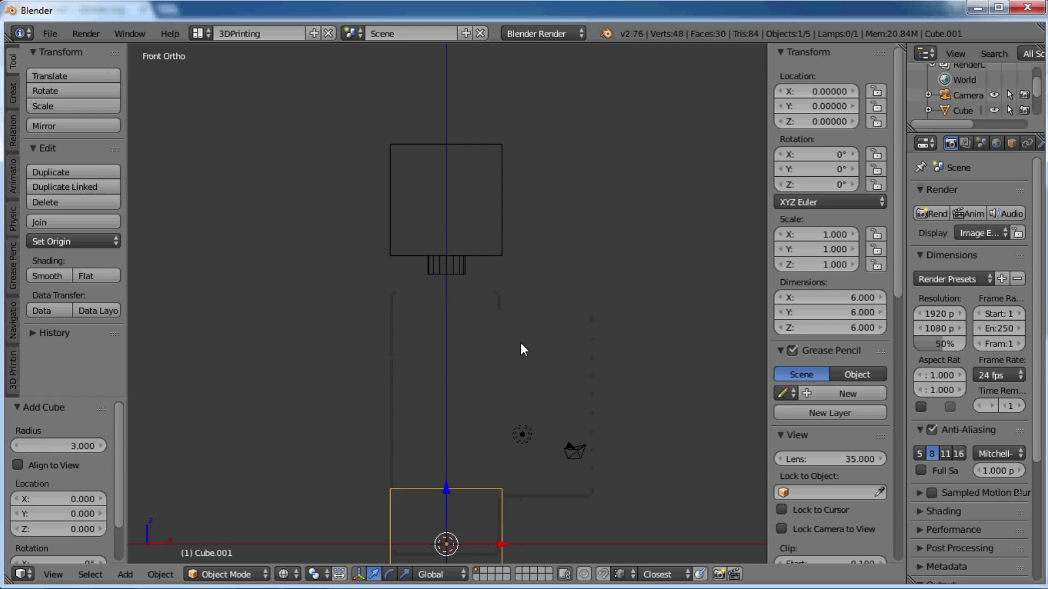
pyautogui.scroll(-1, 517, 335)
pyautogui.click(61, 446)
pyautogui.write('4')
pyautogui.press('Return')
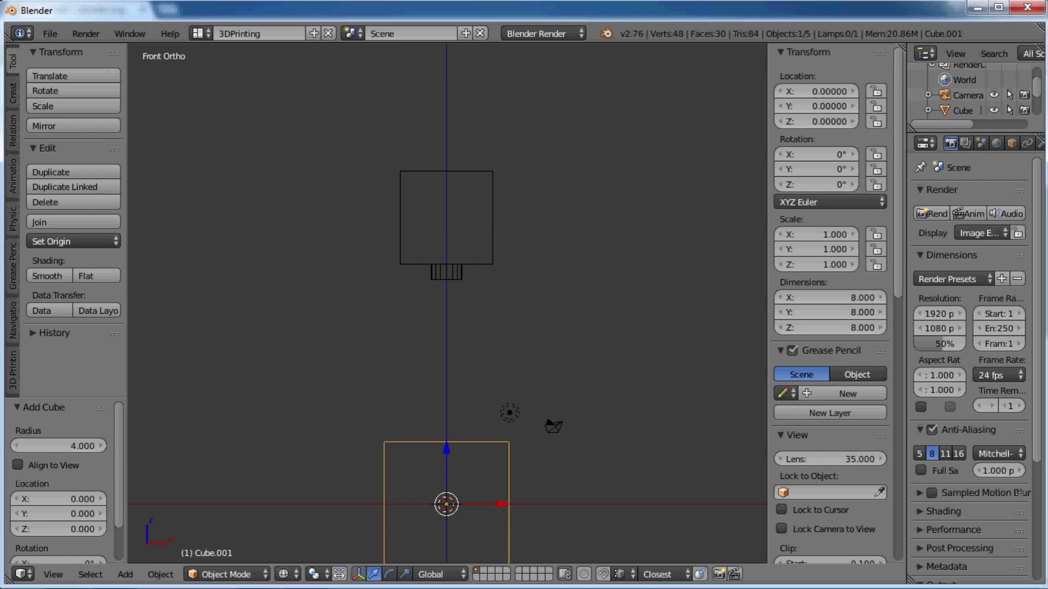
# - Move the second cube up along Z, snapping its top to a vertex on the cylinder's underside
pyautogui.click(63, 529)
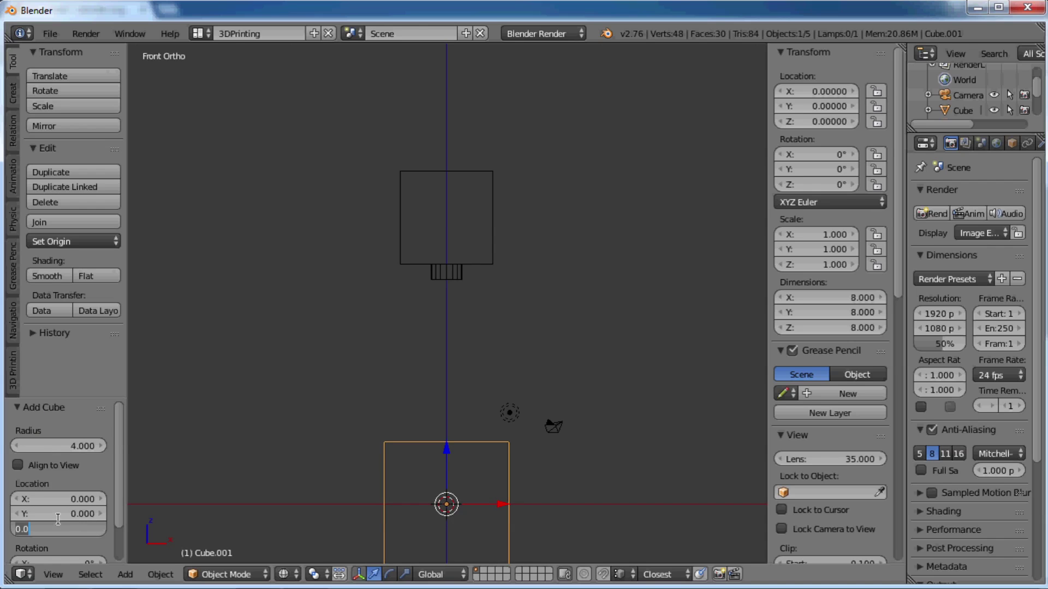
pyautogui.press('Return')
pyautogui.press('g')
pyautogui.press('z')
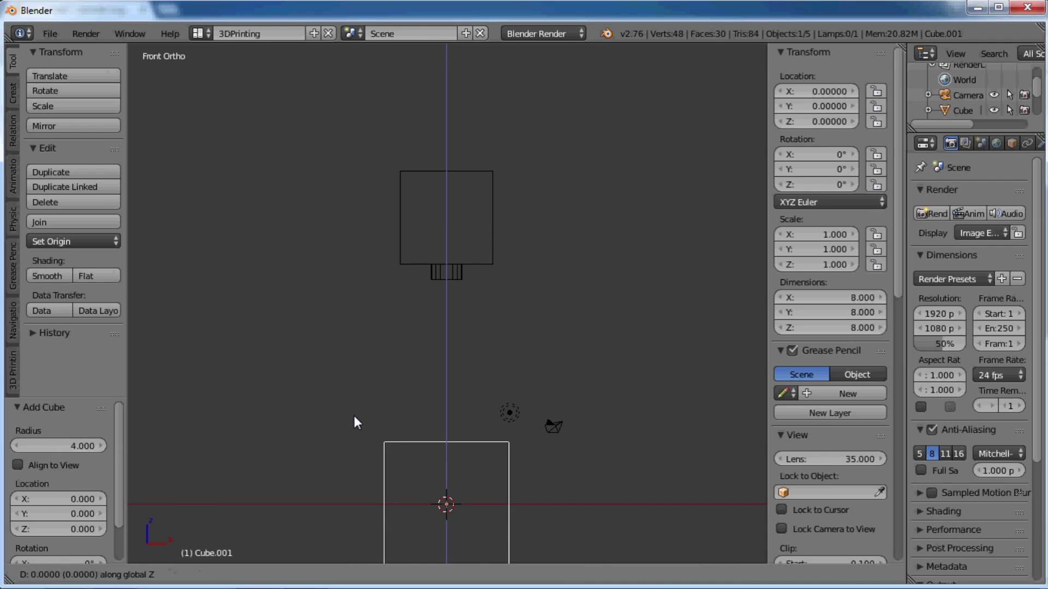
pyautogui.press('ctrl')
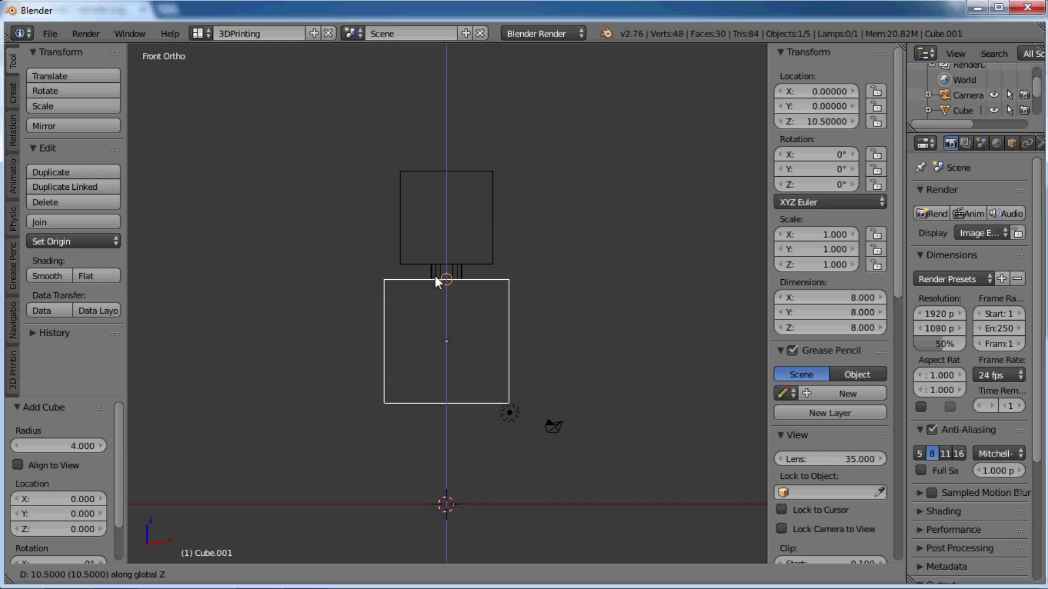
pyautogui.click(434, 276)
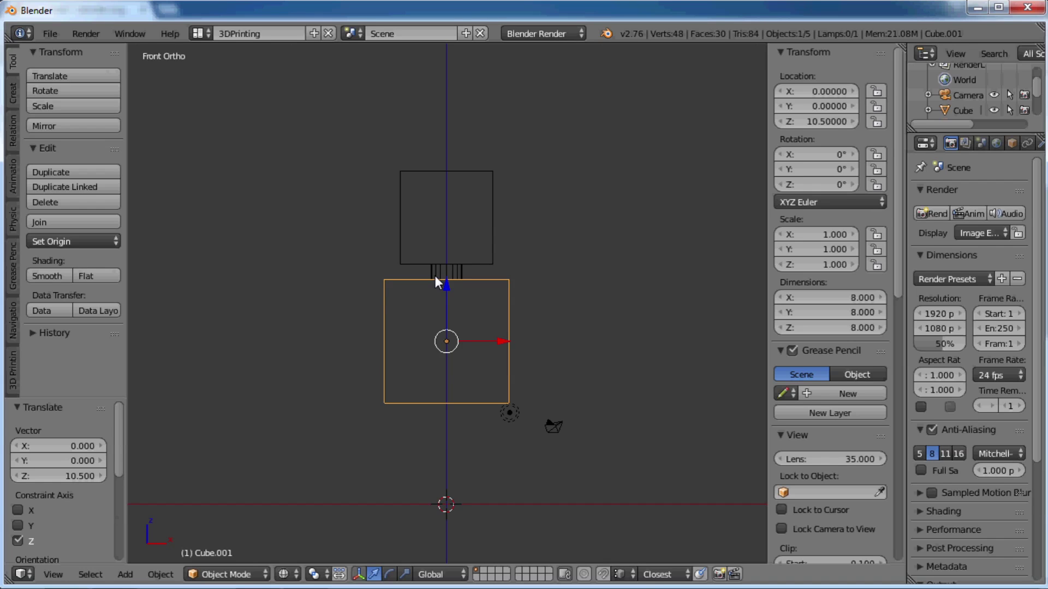
# - Scale the second cube by 0.5 along Y in the right view, and return to the front view
pyautogui.press('KP_3')
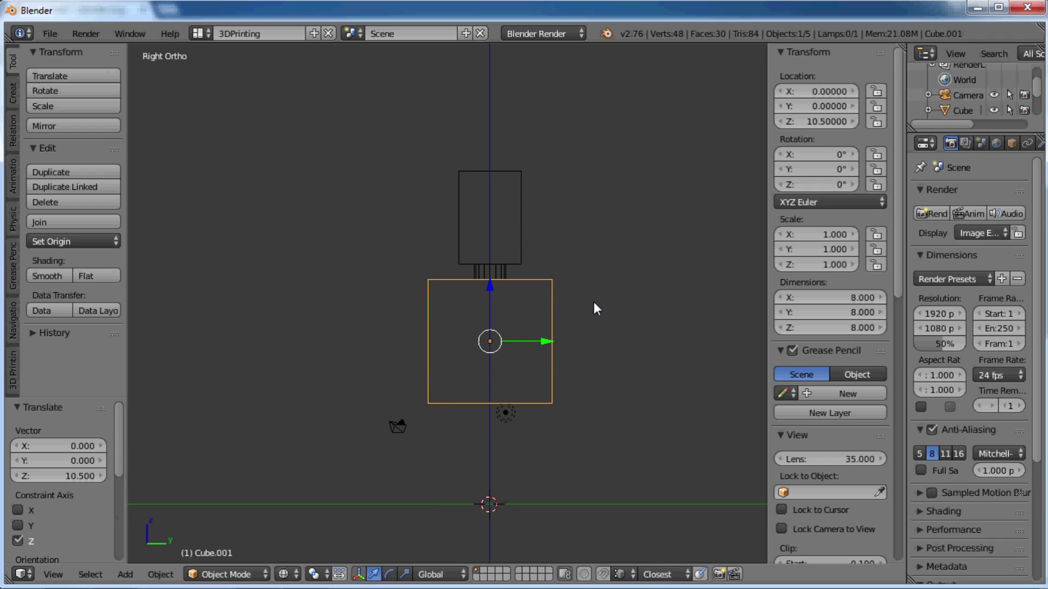
pyautogui.press('s')
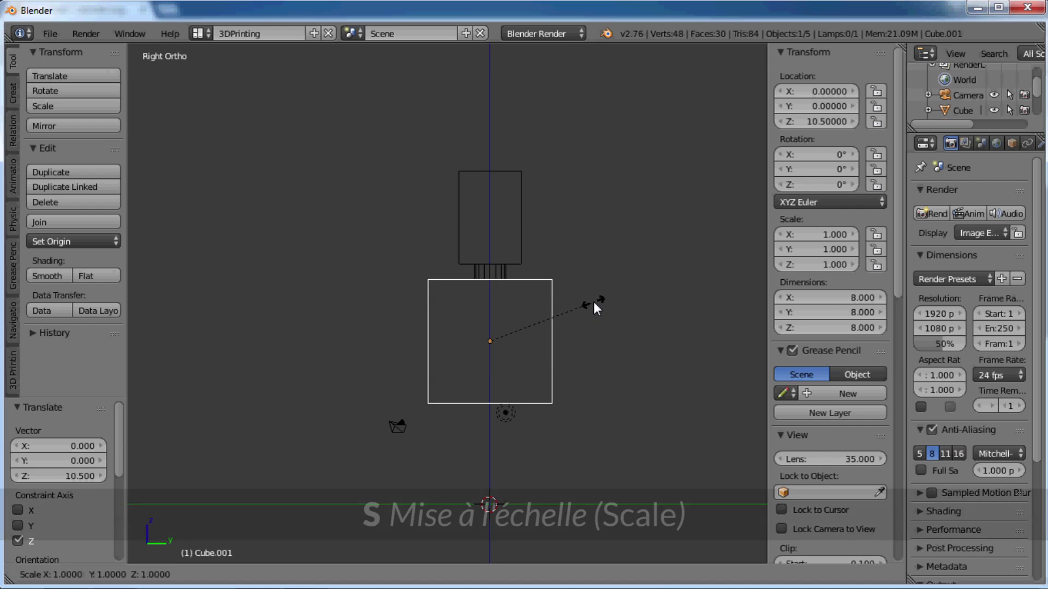
pyautogui.press('y')
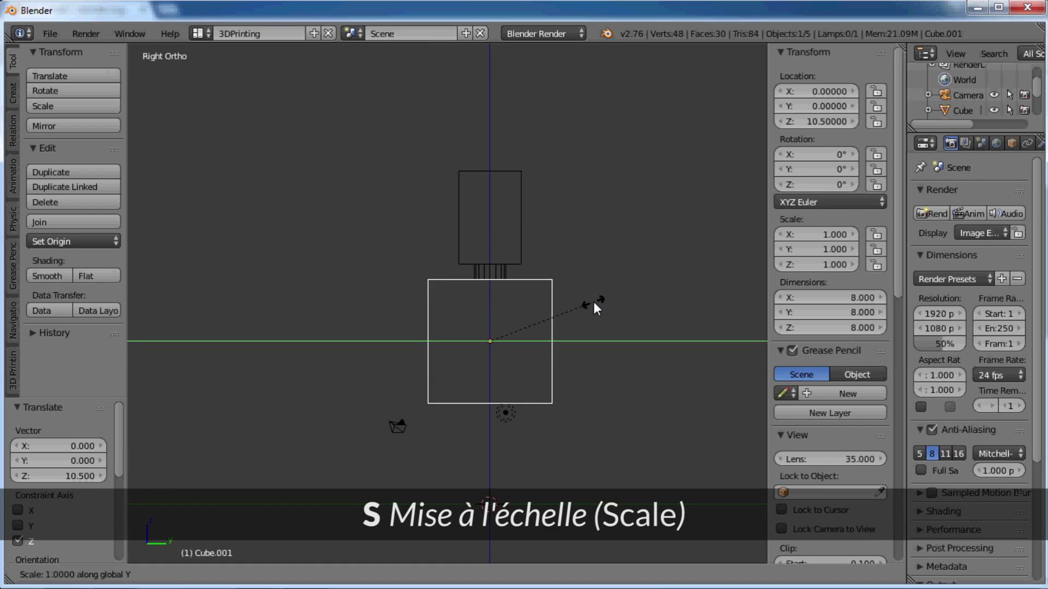
pyautogui.write('0.5')
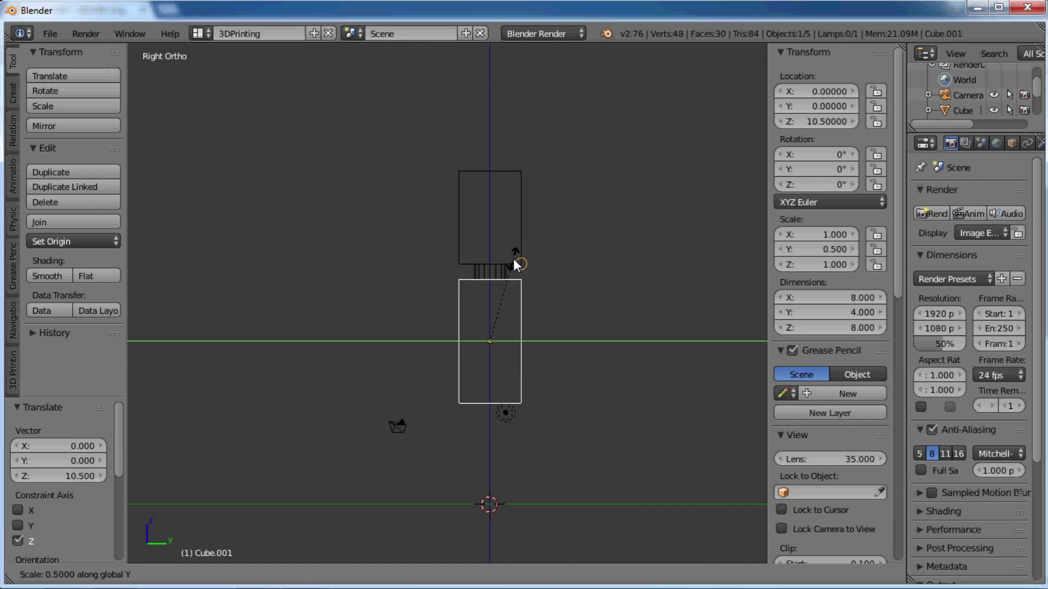
pyautogui.press('Return')
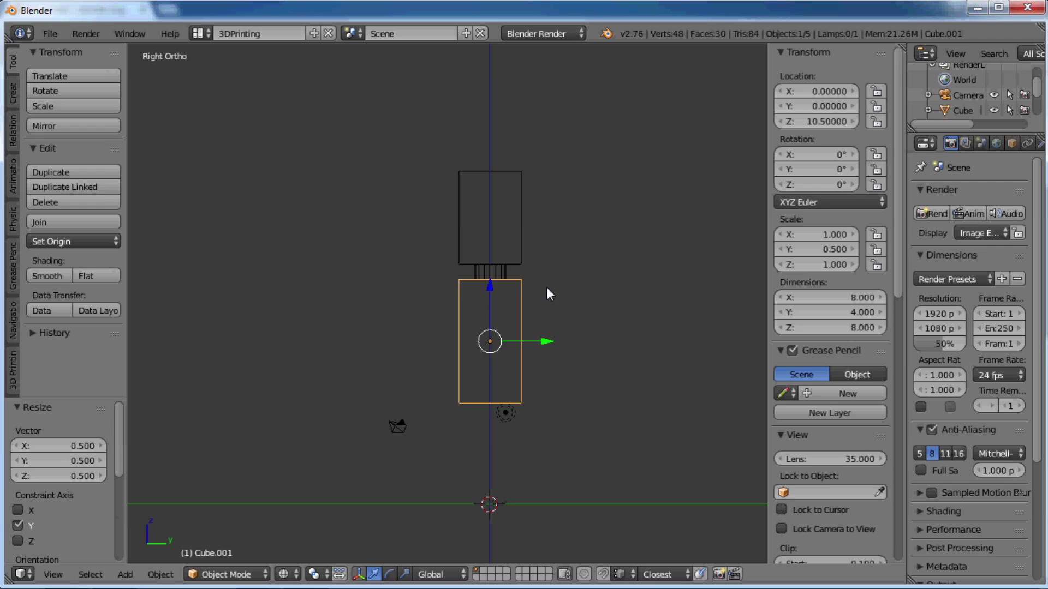
pyautogui.press('KP_1')
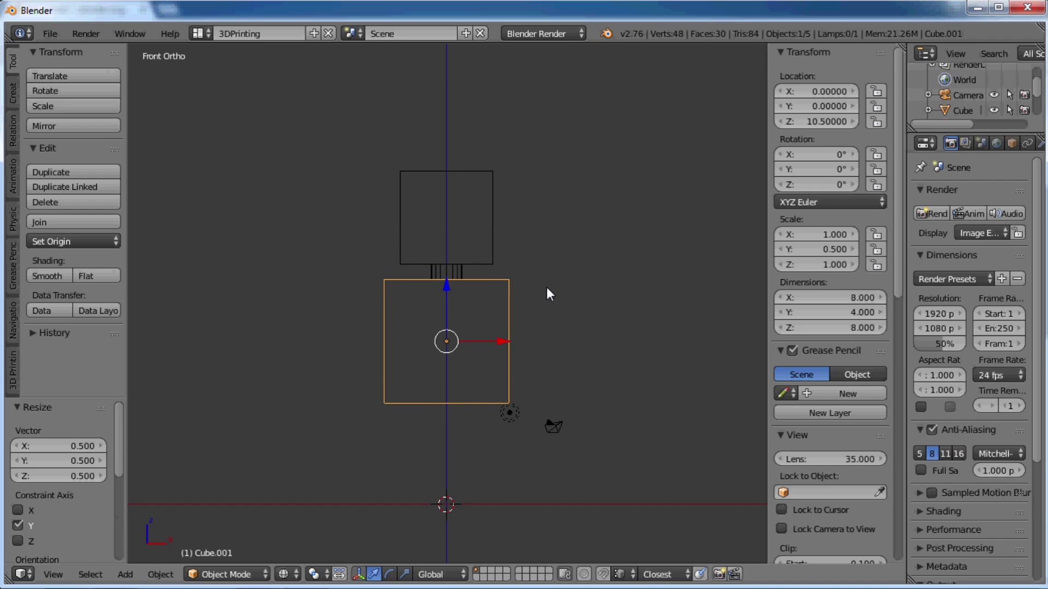
# - Add a cube mesh with a radius of 1 and set its X location to -5
pyautogui.hotkey('shift', 'a')
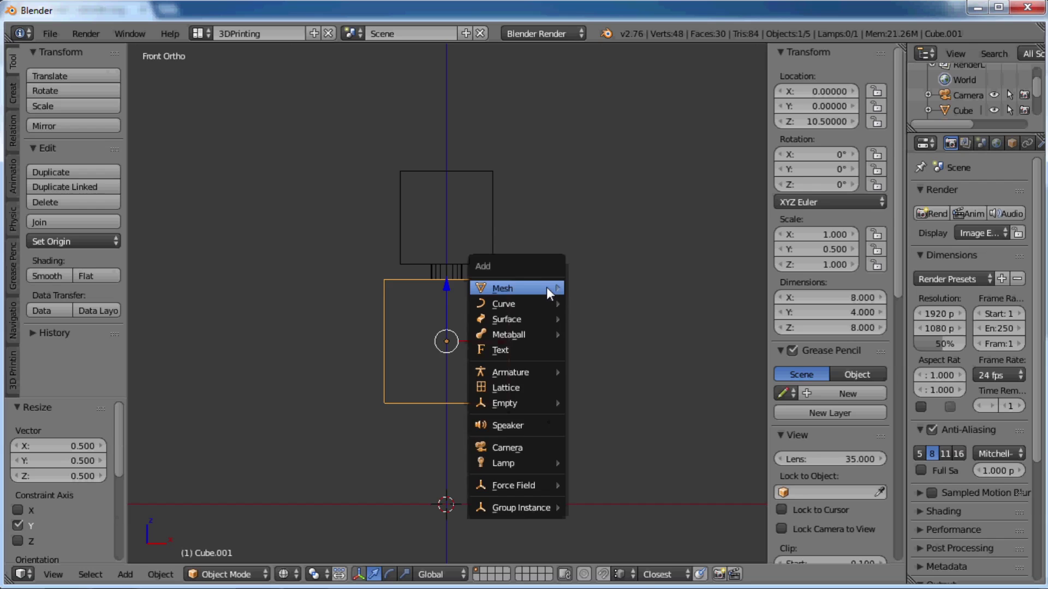
pyautogui.moveTo(546, 288)
pyautogui.click(579, 305)
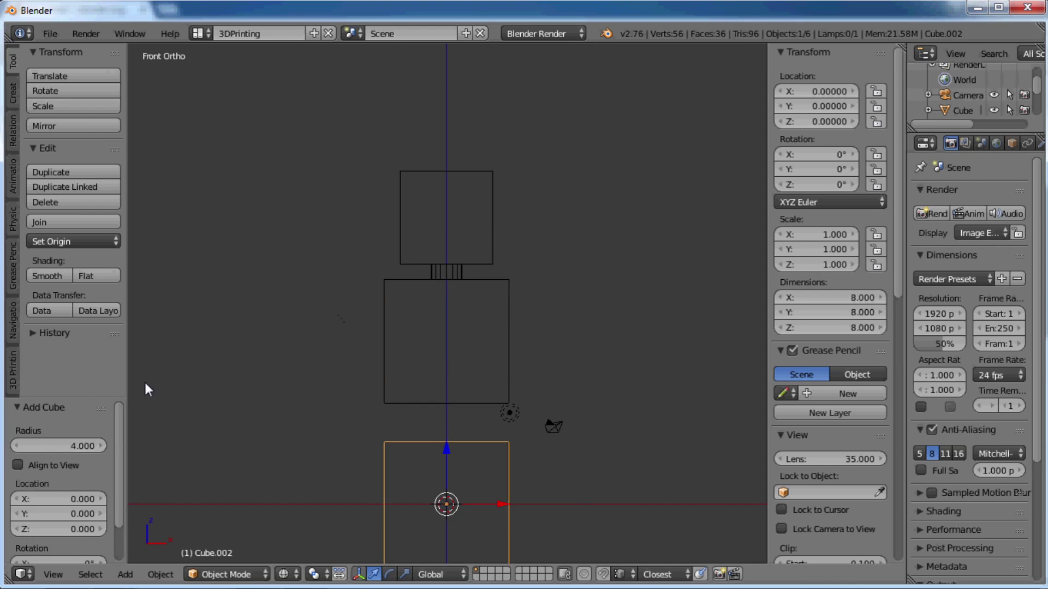
pyautogui.click(51, 440)
pyautogui.write('1')
pyautogui.press('Return')
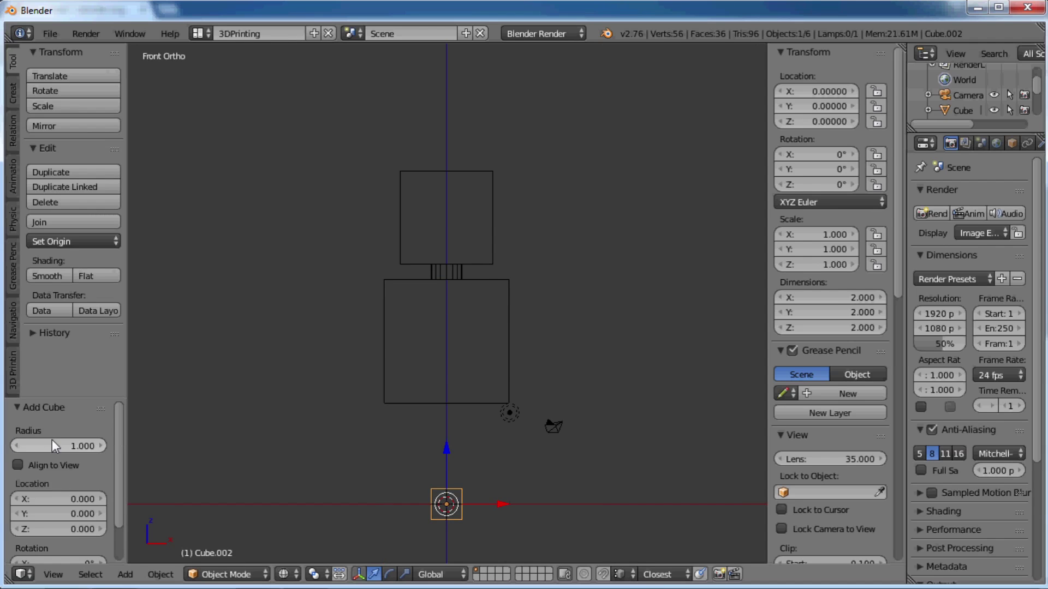
pyautogui.click(62, 498)
pyautogui.write('-5')
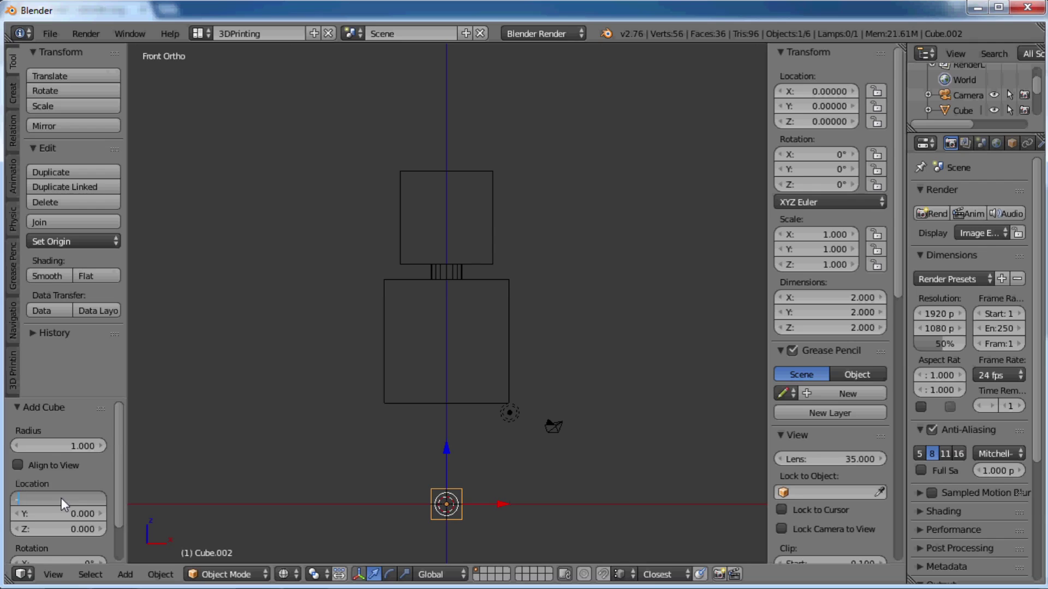
pyautogui.press('Return')
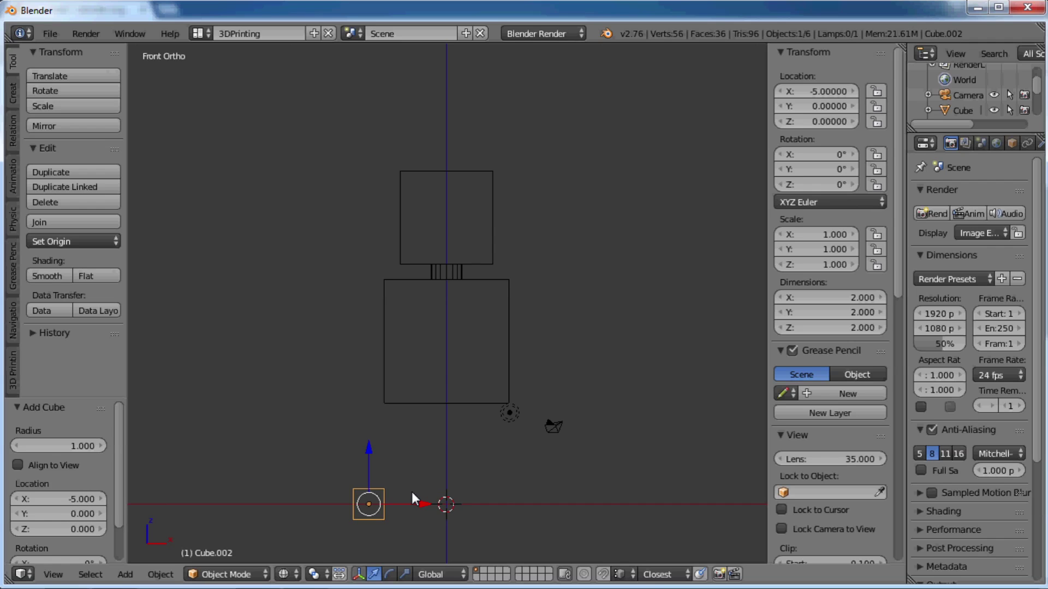
# - Move the new cube up along Z, snapping its top to the torso's upper corner to form the shoulder
pyautogui.press('g')
pyautogui.press('z')
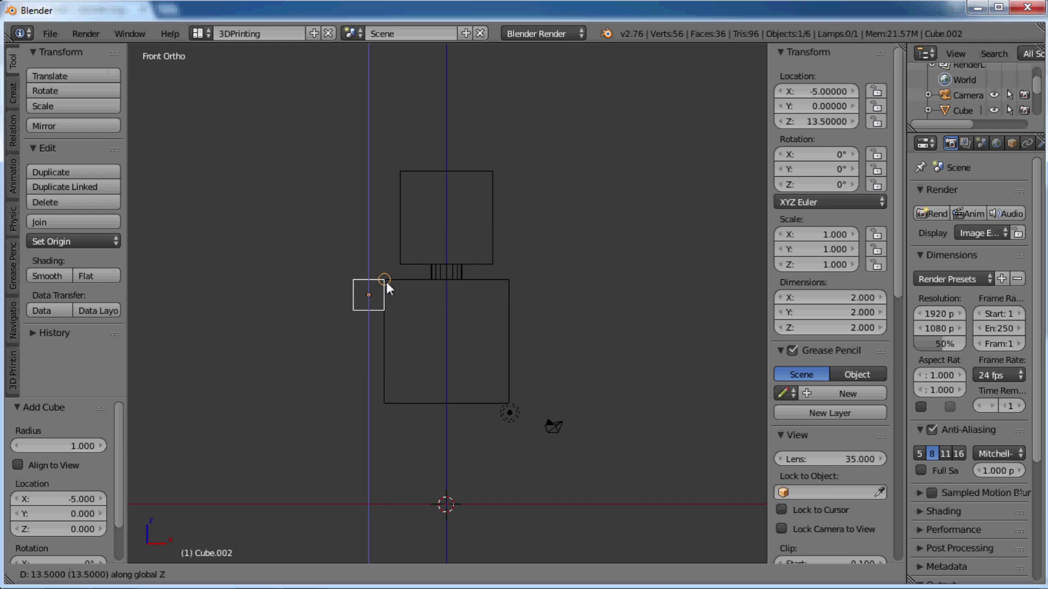
pyautogui.click(387, 282)
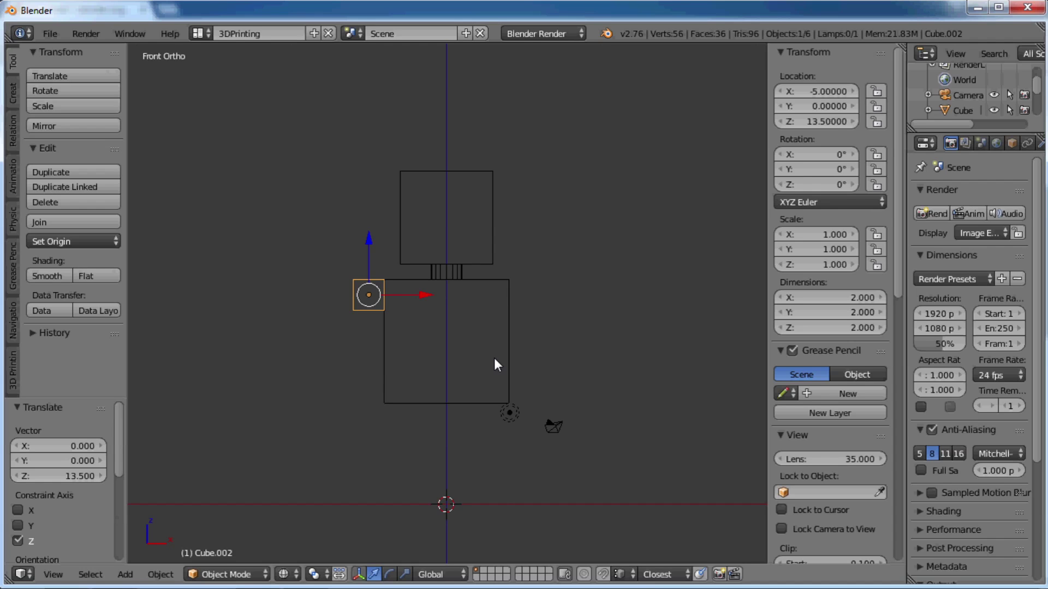
# - Scale the shoulder cube by 2 along Y in the right view
pyautogui.press('KP_3')
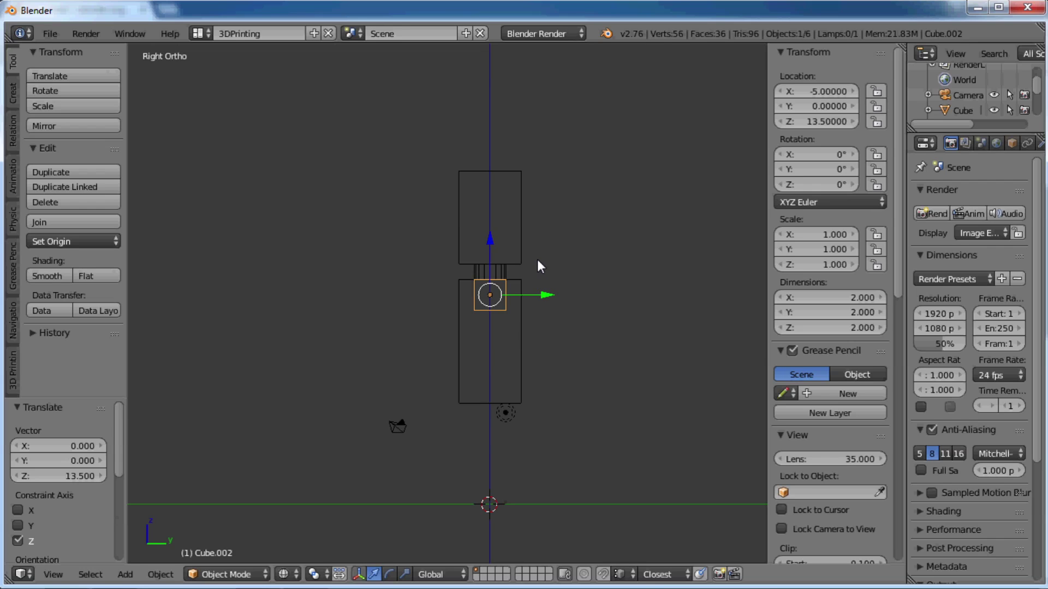
pyautogui.press('s')
pyautogui.press('y')
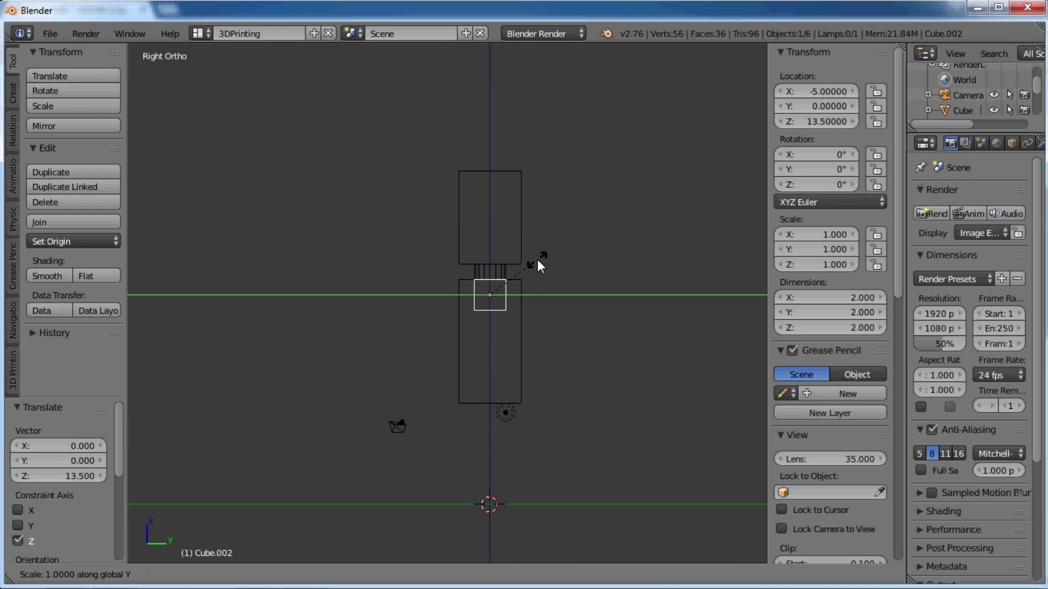
pyautogui.write('2')
pyautogui.press('Return')
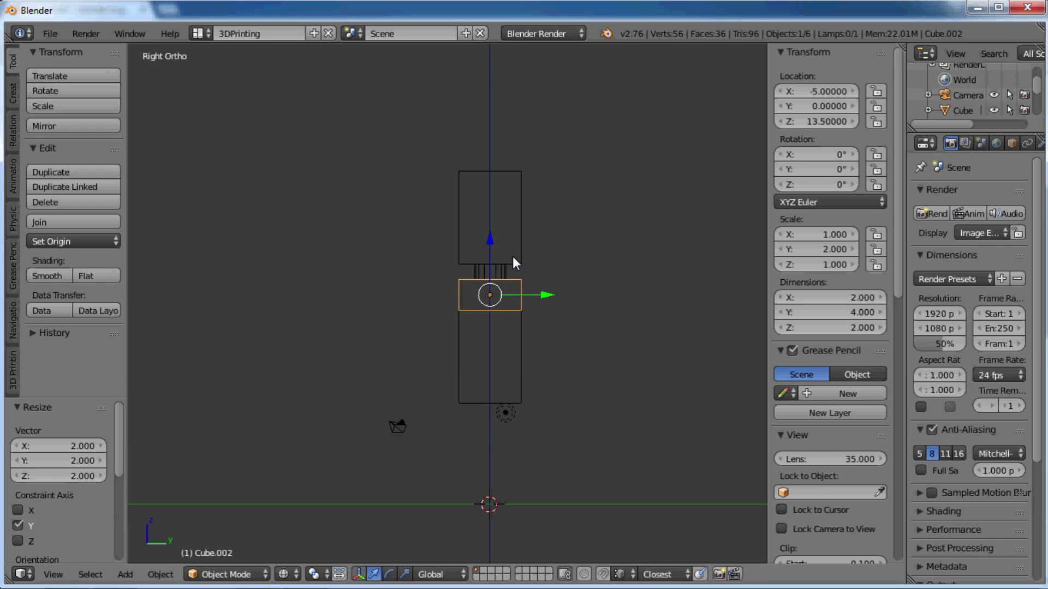
# - Examine the figure from several angles in solid shading, and return to the wireframe right view
pyautogui.moveTo(418, 284)
pyautogui.mouseDown(button='middle')
pyautogui.moveTo(492, 315)
pyautogui.moveTo(608, 313)
pyautogui.moveTo(711, 287)
pyautogui.moveTo(451, 304)
pyautogui.moveTo(501, 306)
pyautogui.mouseUp(button='middle')
pyautogui.press('z')
pyautogui.scroll(-1, 501, 306)
pyautogui.press('KP_5')
pyautogui.moveTo(497, 303); pyautogui.dragTo(631, 307, button='middle')
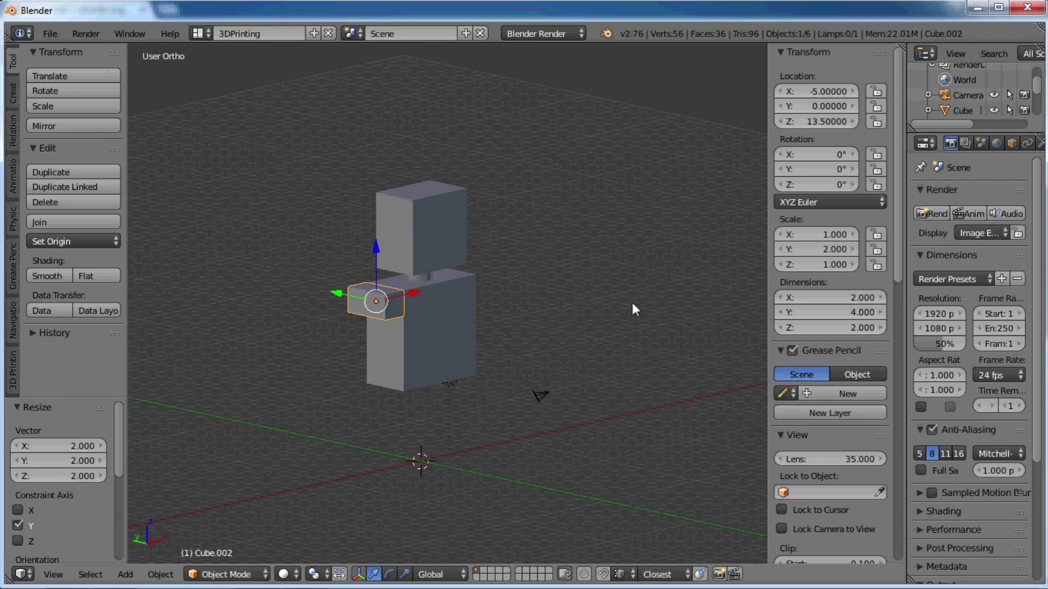
pyautogui.scroll(4, 470, 269)
pyautogui.moveTo(529, 298)
pyautogui.mouseDown(button='middle')
pyautogui.moveTo(325, 289)
pyautogui.moveTo(295, 269)
pyautogui.mouseUp(button='middle')
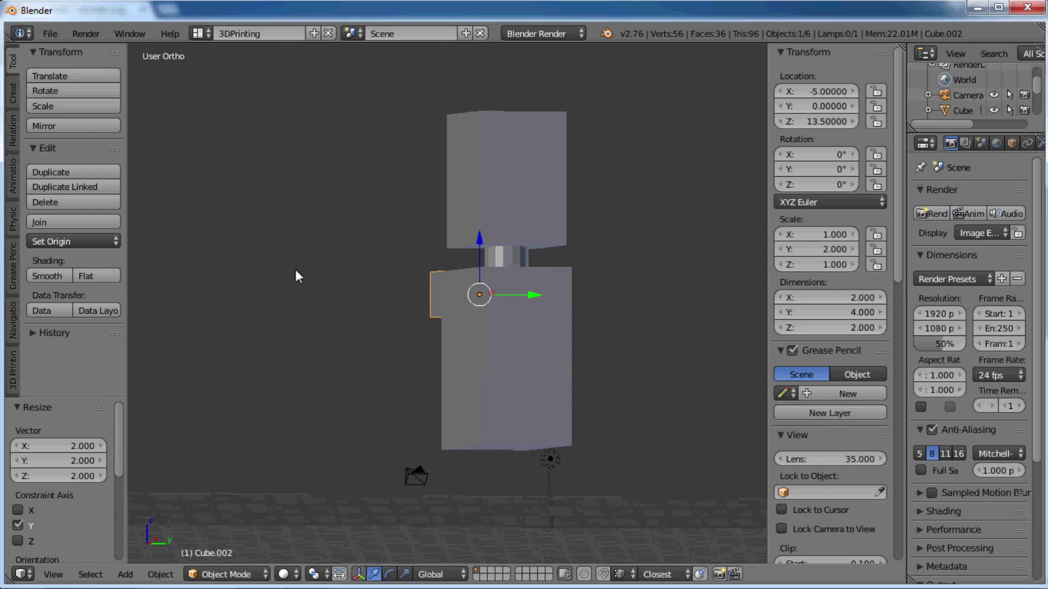
pyautogui.press('z')
pyautogui.press('KP_3')
pyautogui.scroll(-2, 296, 254)
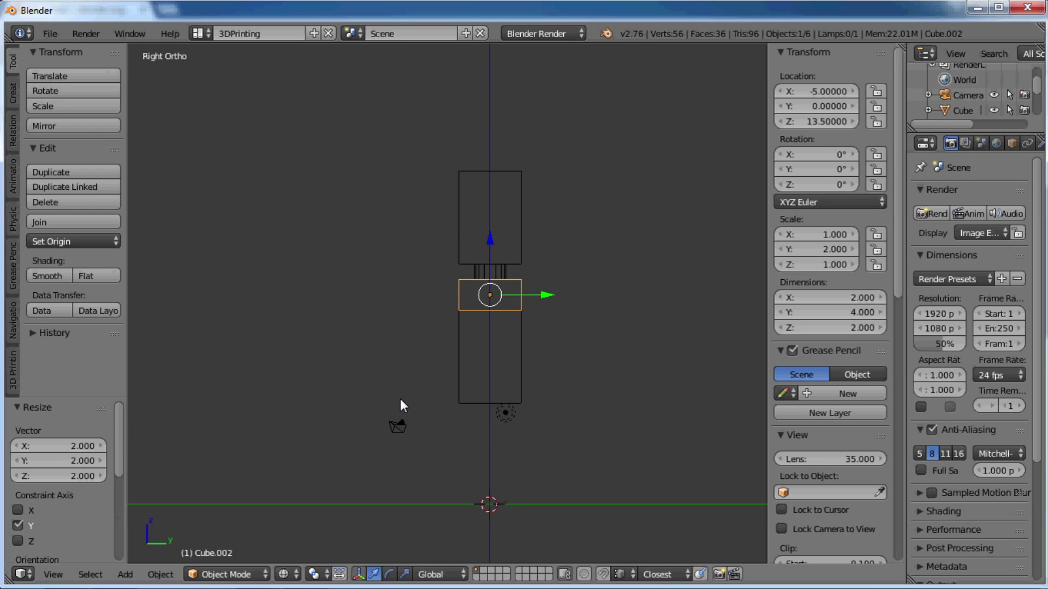
# - Add a cube mesh with a radius of 0.75 and set its Z location to 10.5
pyautogui.hotkey('shift', 'a')
pyautogui.moveTo(390, 345)
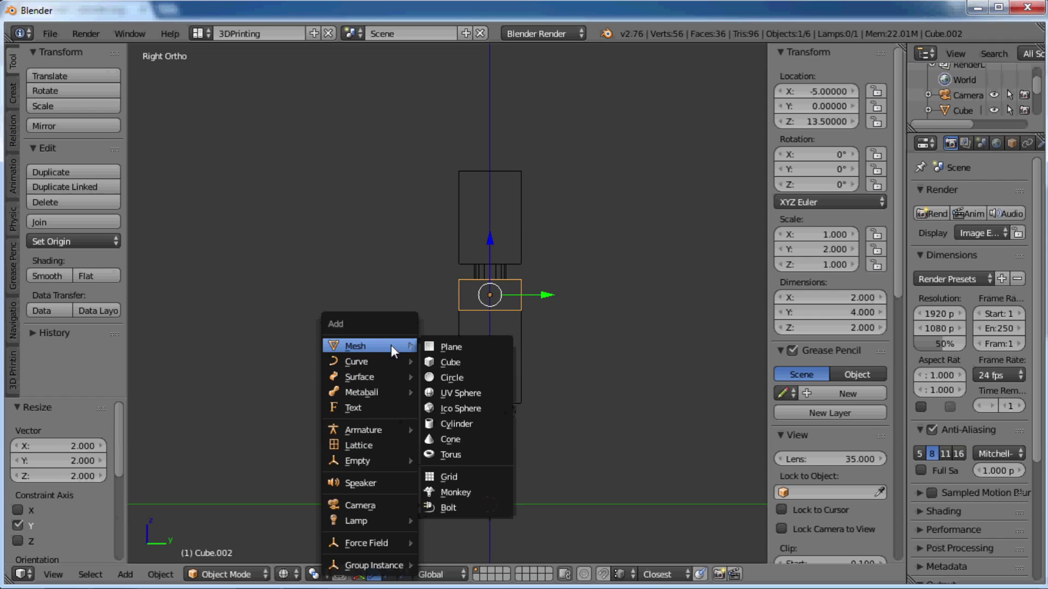
pyautogui.click(450, 362)
pyautogui.click(79, 445)
pyautogui.write('.7')
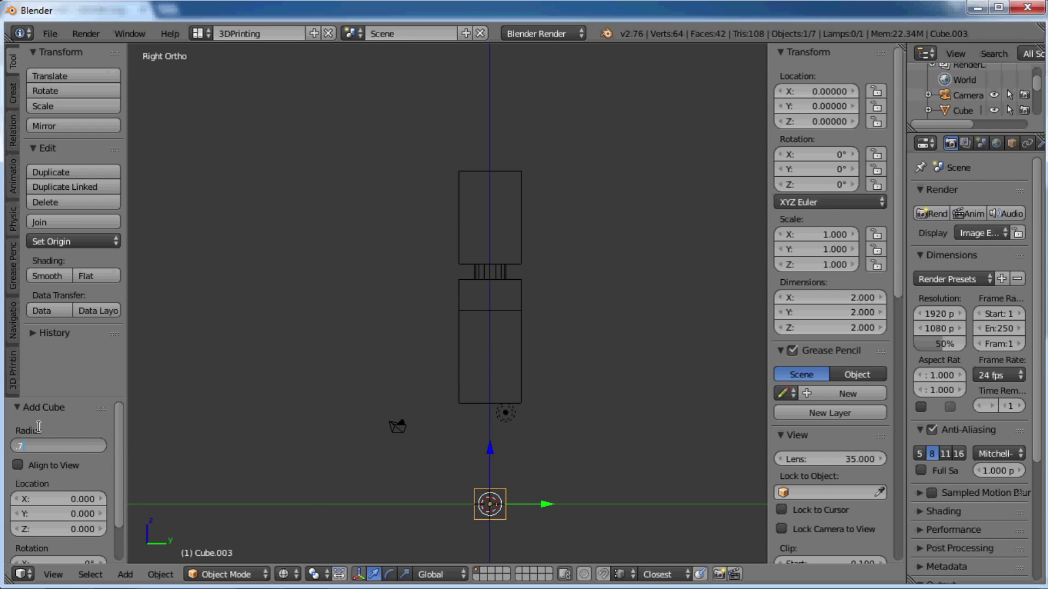
pyautogui.press('Return')
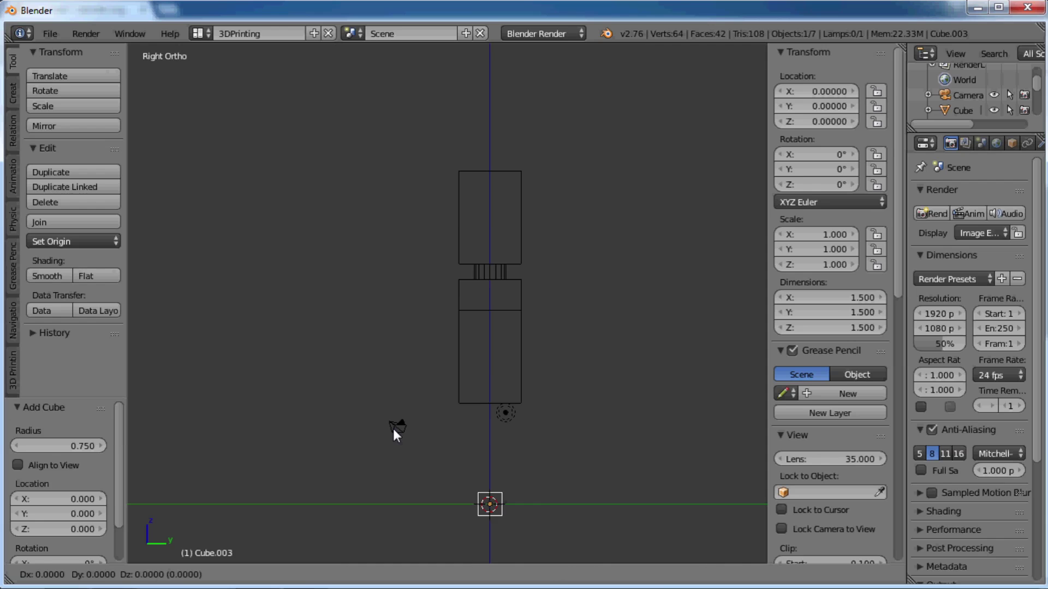
pyautogui.click(65, 526)
pyautogui.write('10.5')
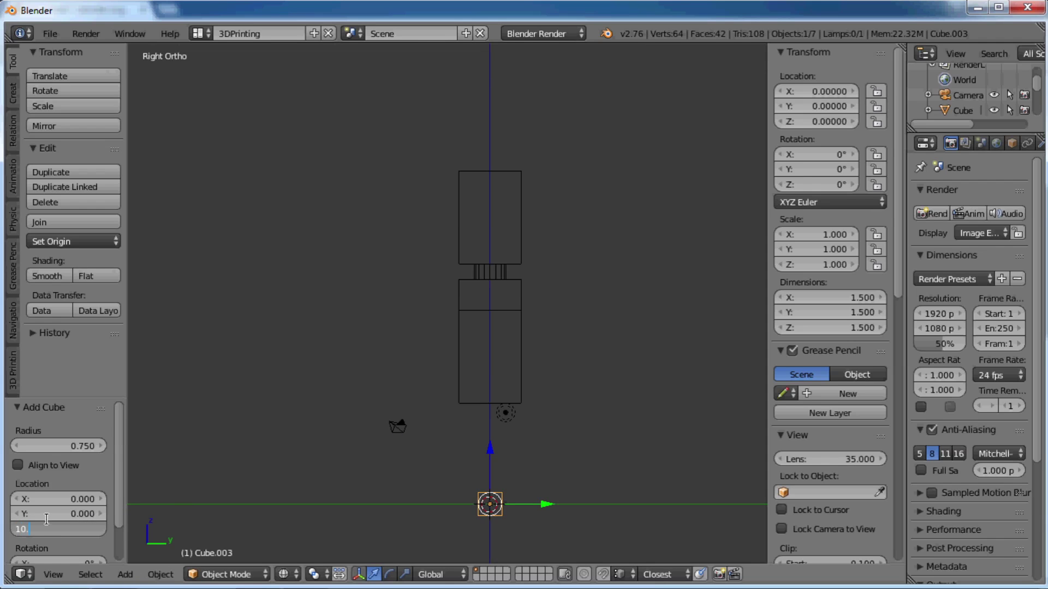
pyautogui.press('Return')
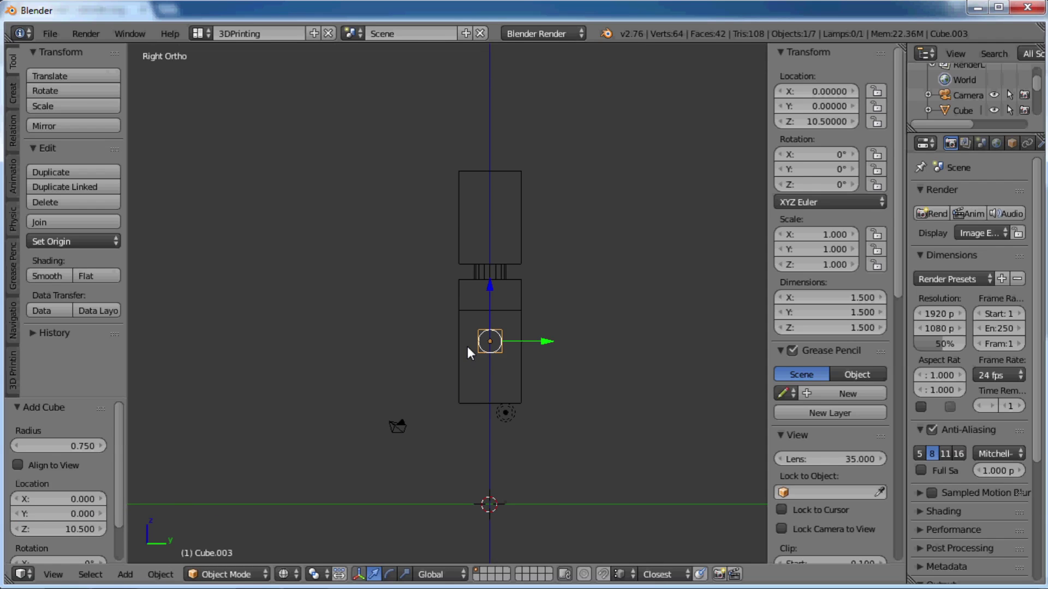
pyautogui.press('g')
pyautogui.press('x')
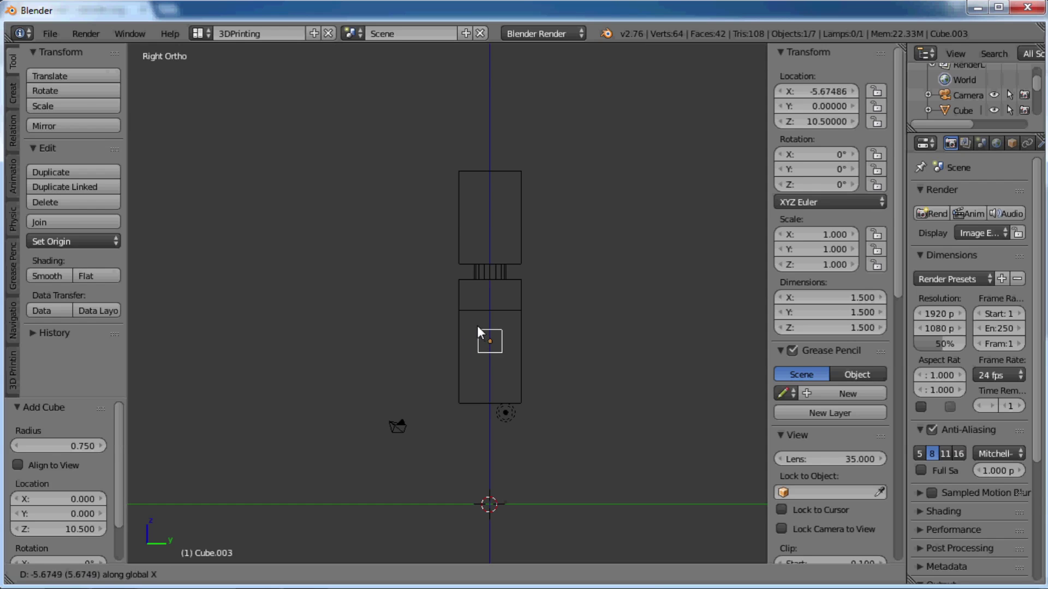
pyautogui.press('Escape')
# - Move the small cube -5.25 along X in the front view, placing it below the shoulder
pyautogui.press('KP_4')
pyautogui.press('KP_1')
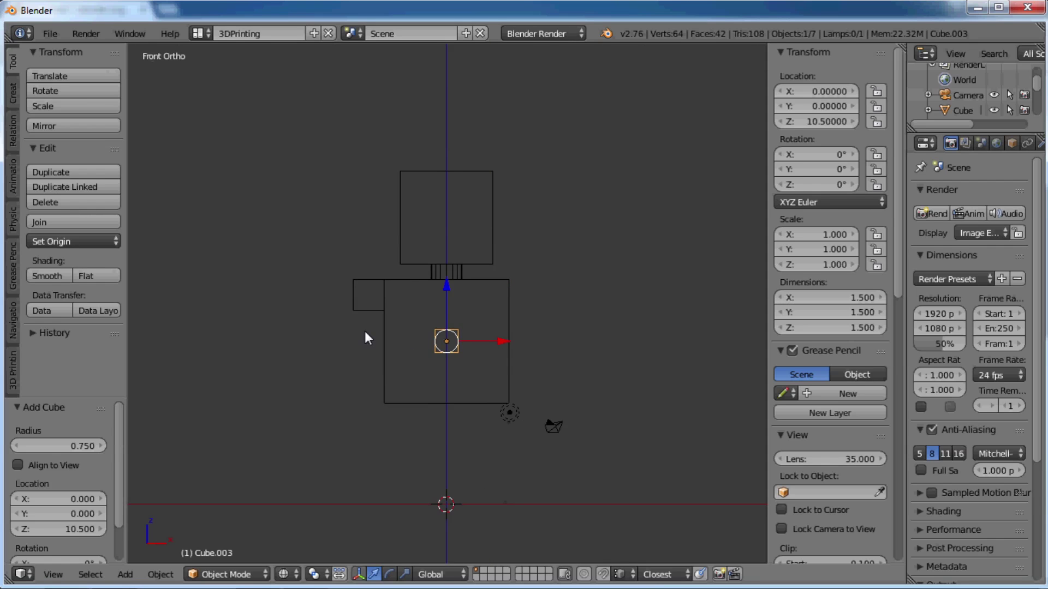
pyautogui.write('gx-5.25')
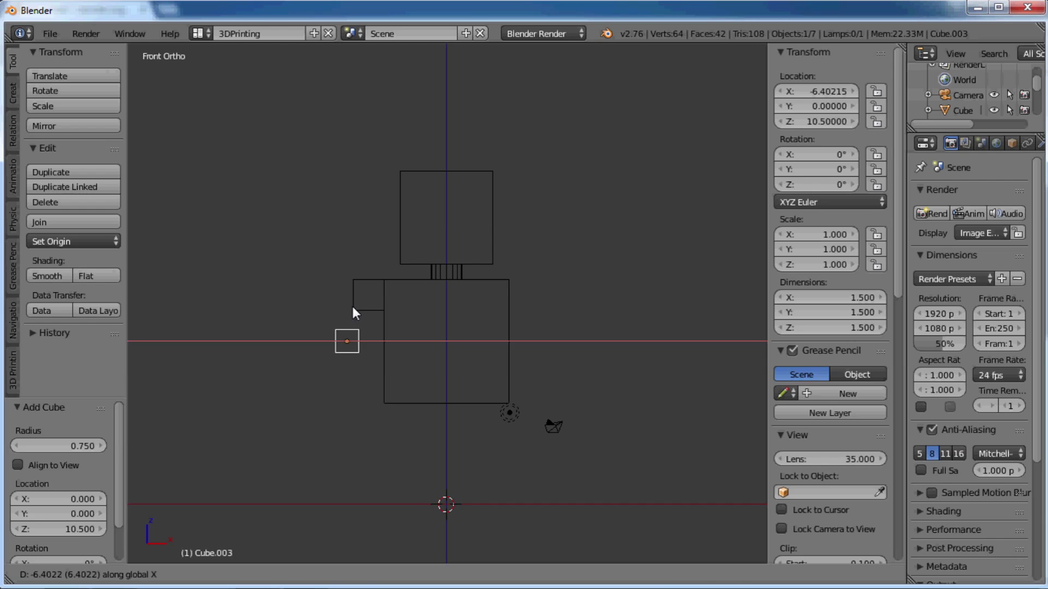
pyautogui.press('Return')
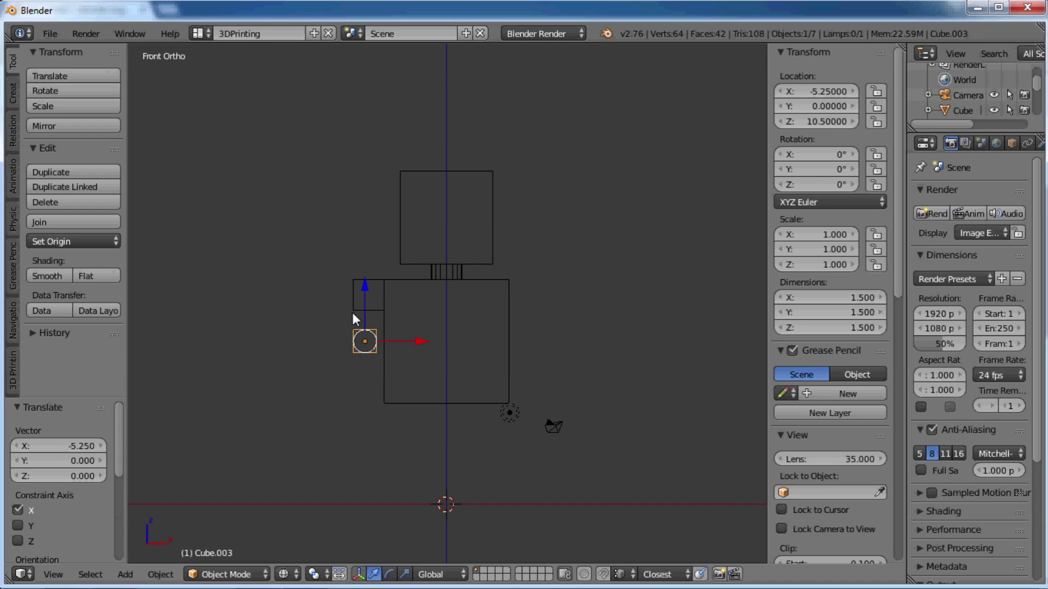
# - Scale the small cube by 2.667 along Z to form the upper arm
pyautogui.press('s')
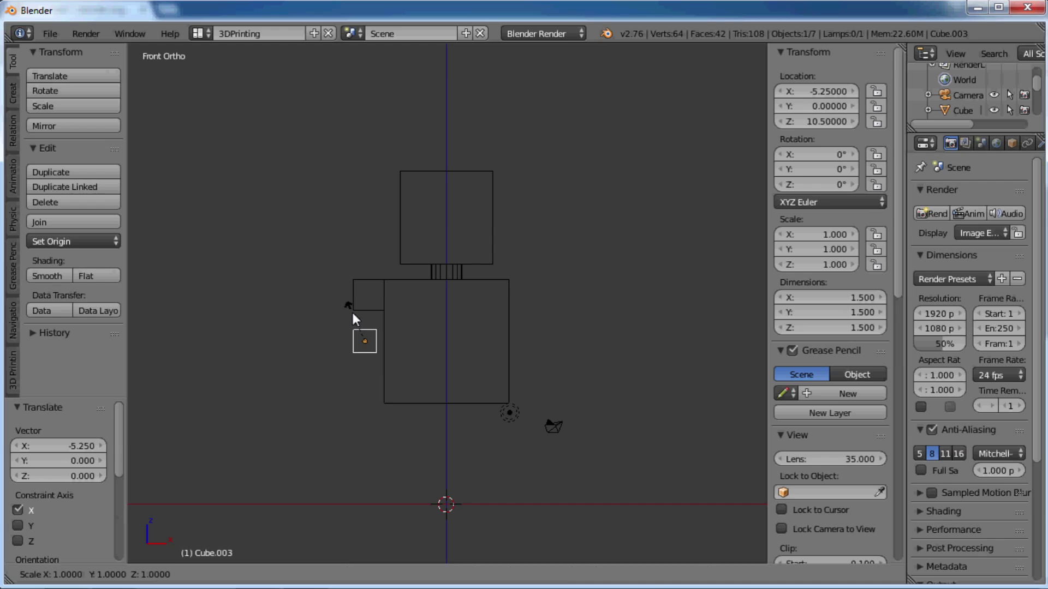
pyautogui.write('z')
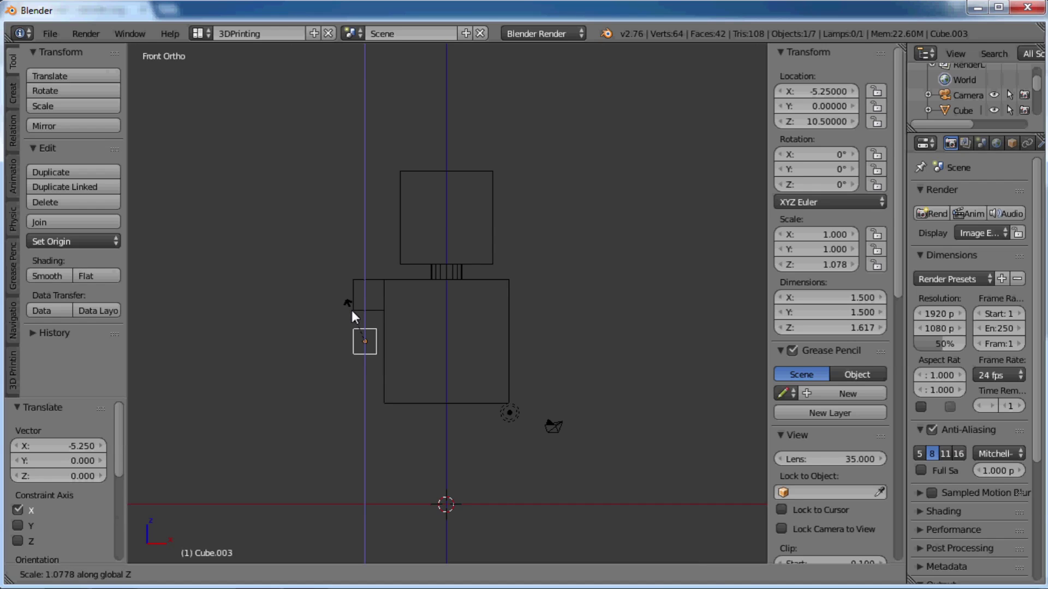
pyautogui.write('2.667')
pyautogui.press('Return')
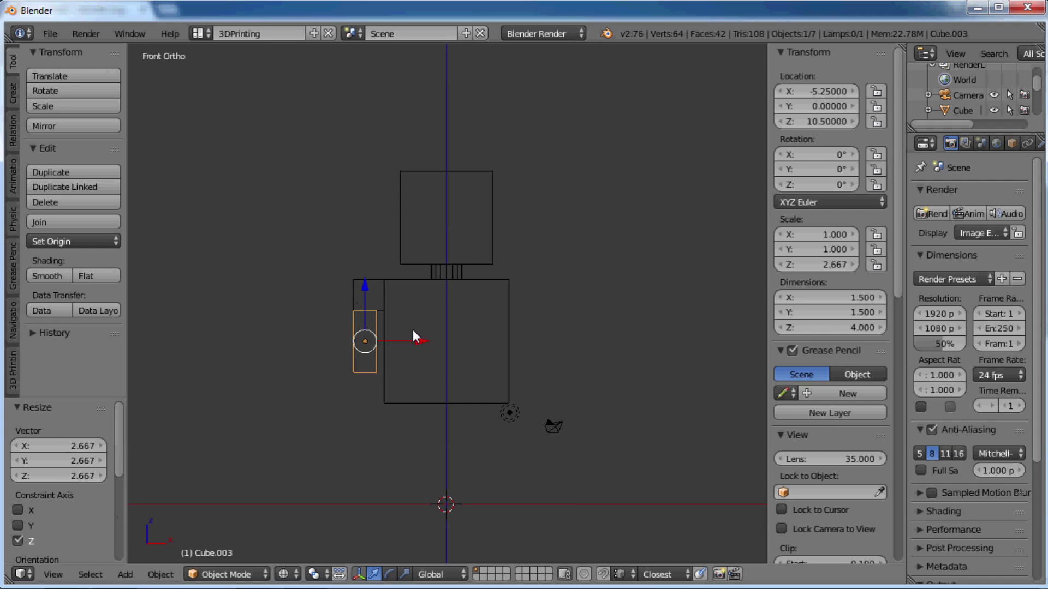
# - Add another cube mesh with a radius of 0.75 and set its Y location to -2.25 in the right view
pyautogui.press('a')
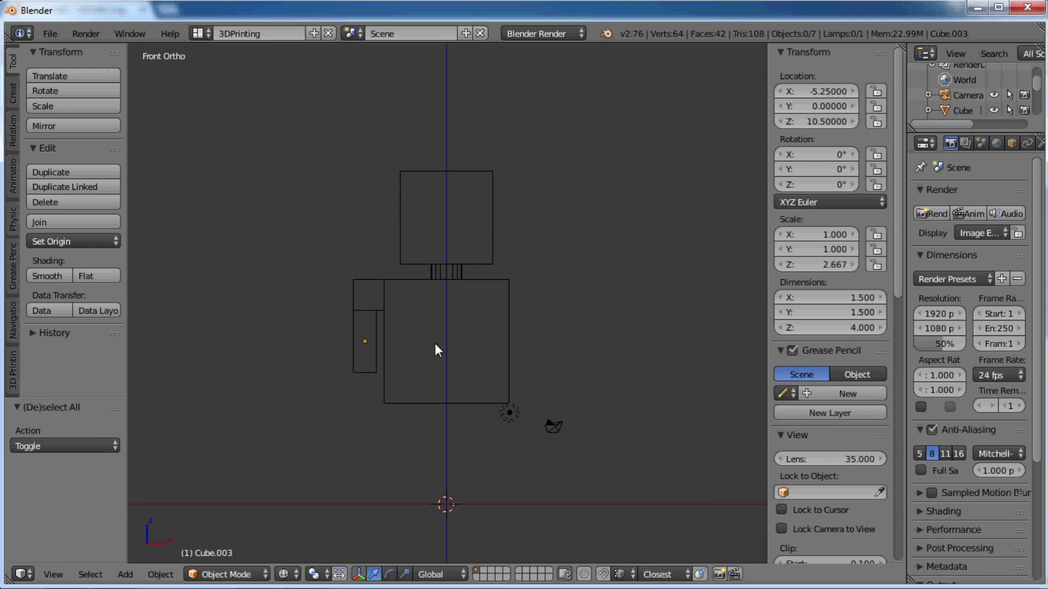
pyautogui.hotkey('shift', 'a')
pyautogui.moveTo(434, 343)
pyautogui.click(472, 362)
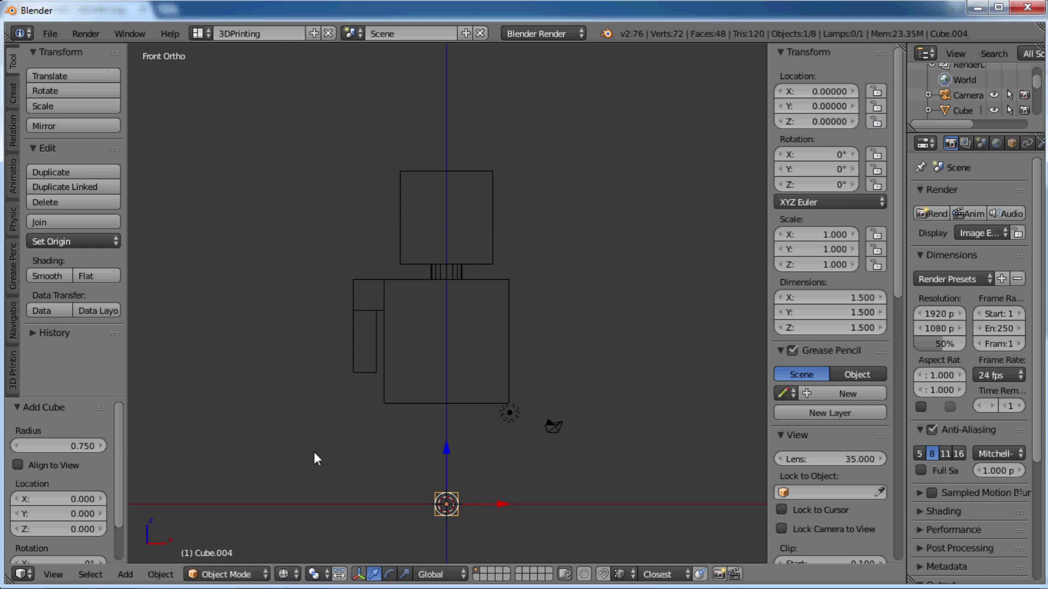
pyautogui.press('KP_3')
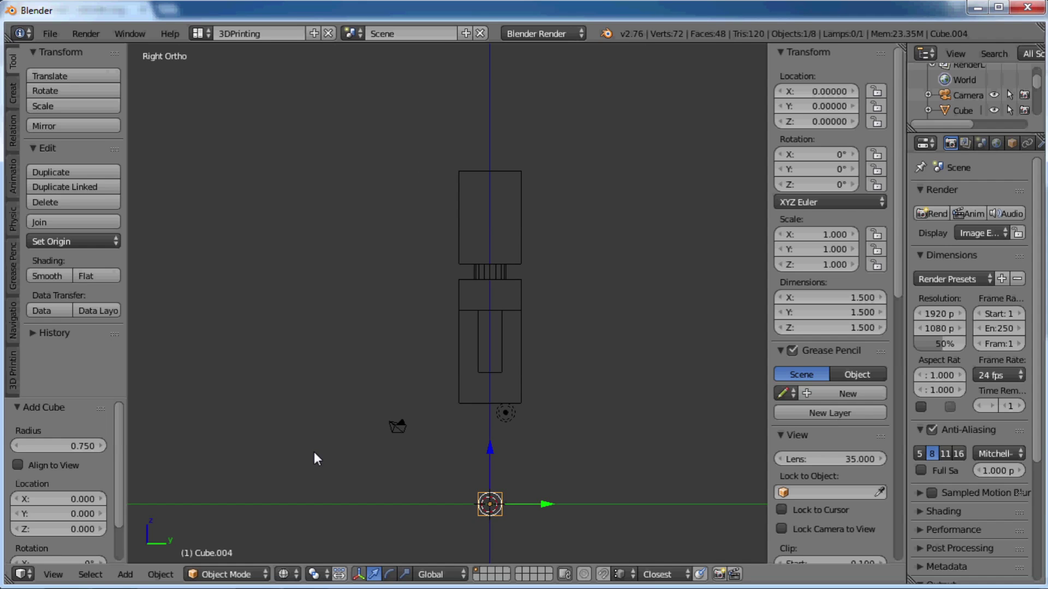
pyautogui.click(73, 512)
pyautogui.write('-2.25')
pyautogui.press('Return')
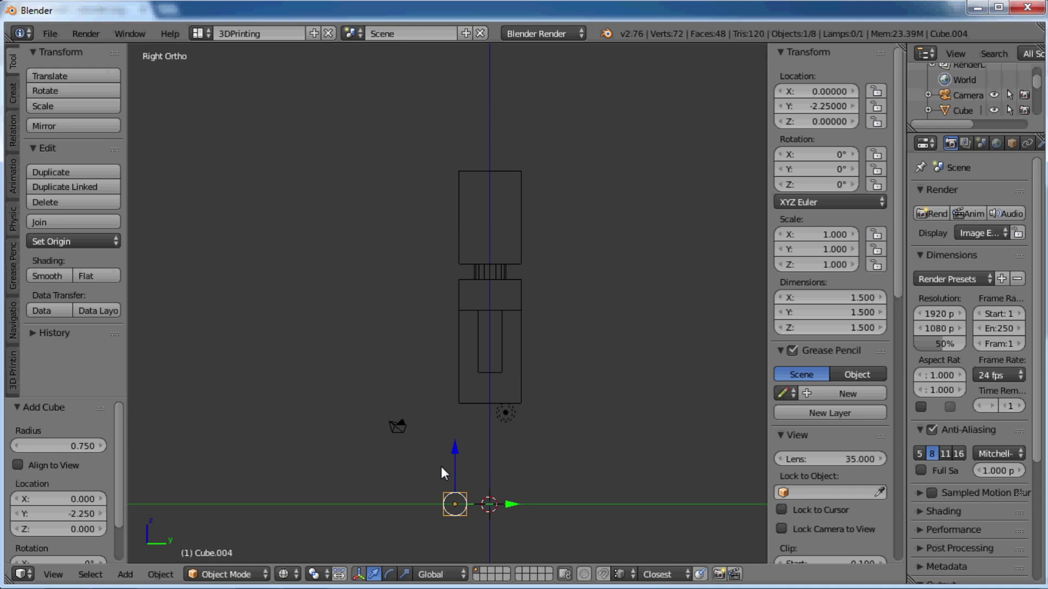
# - Move the new cube up along Z, snapping its top to the upper arm's bottom vertex
pyautogui.press('g')
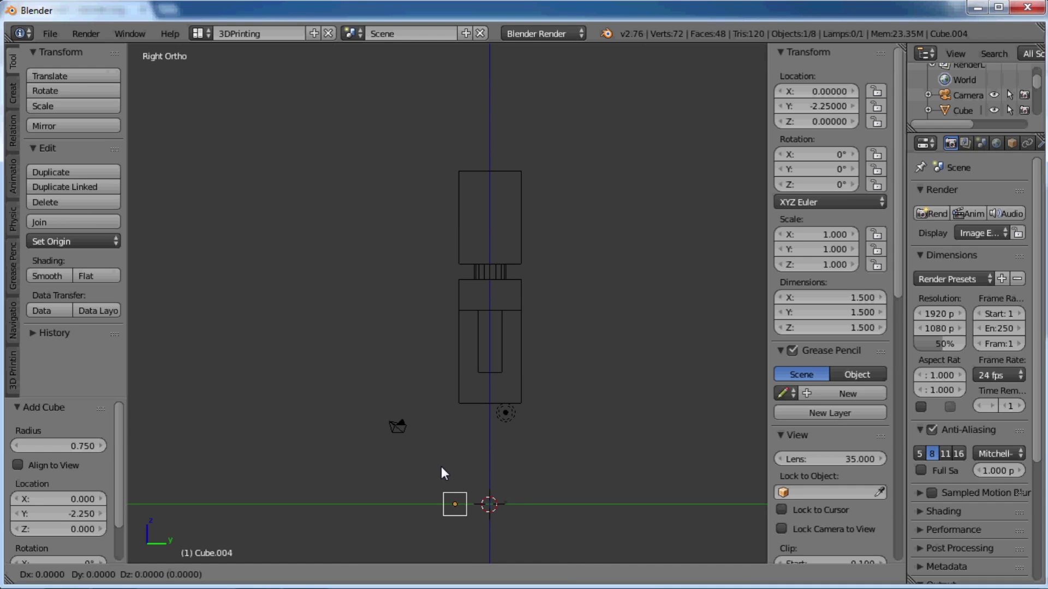
pyautogui.press('z')
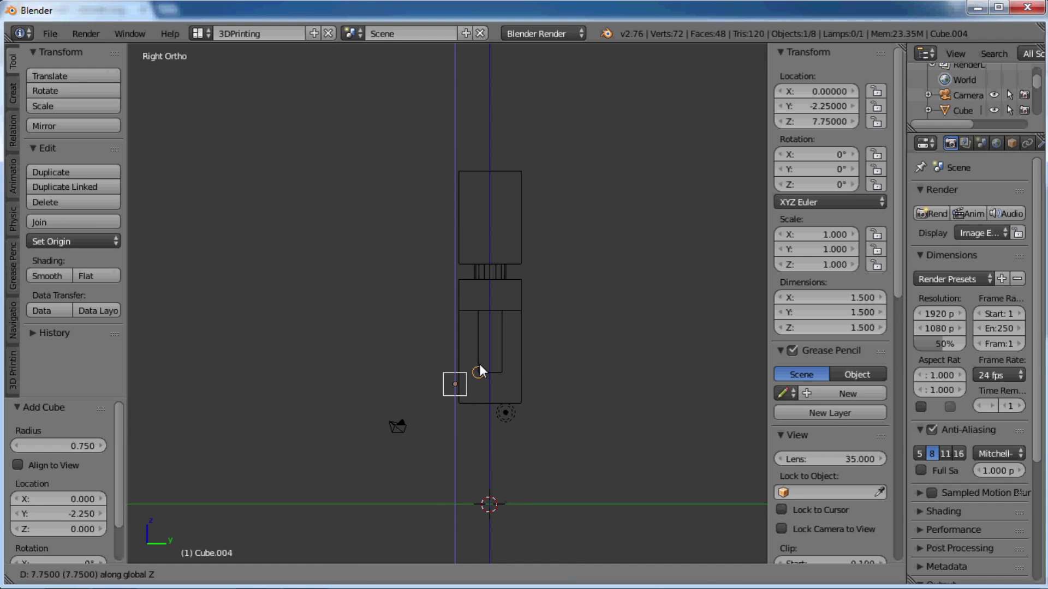
pyautogui.press('Return')
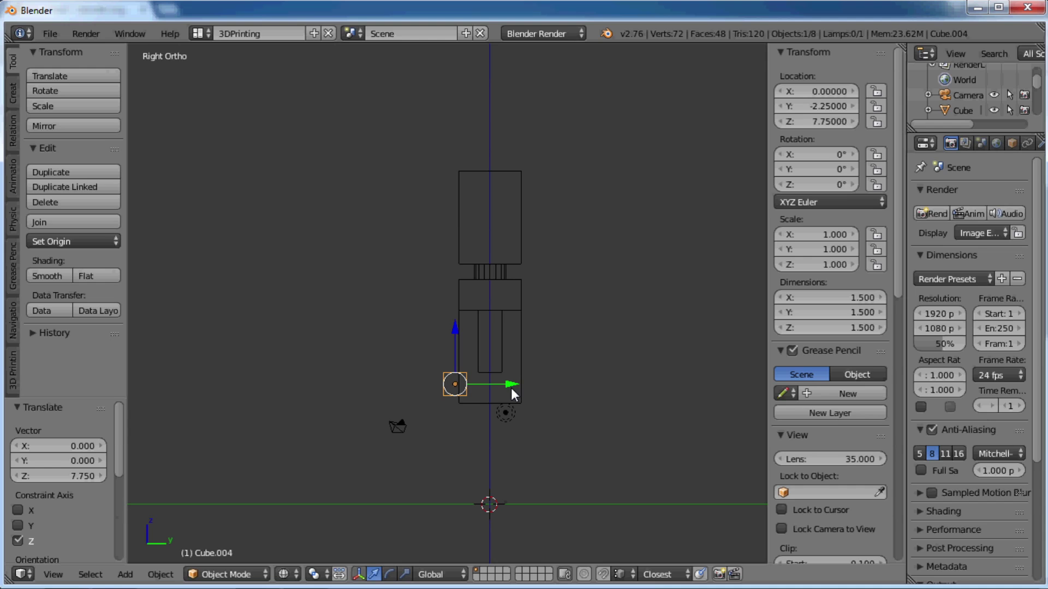
# - Scale the cube below the upper arm by 4 along Y to form the forearm
pyautogui.press('s')
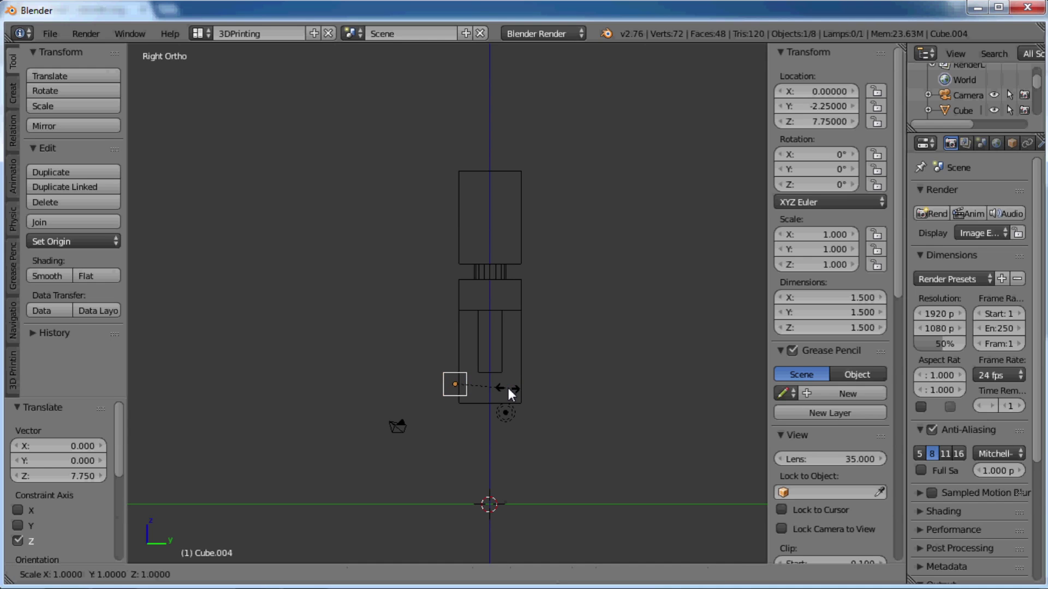
pyautogui.press('y')
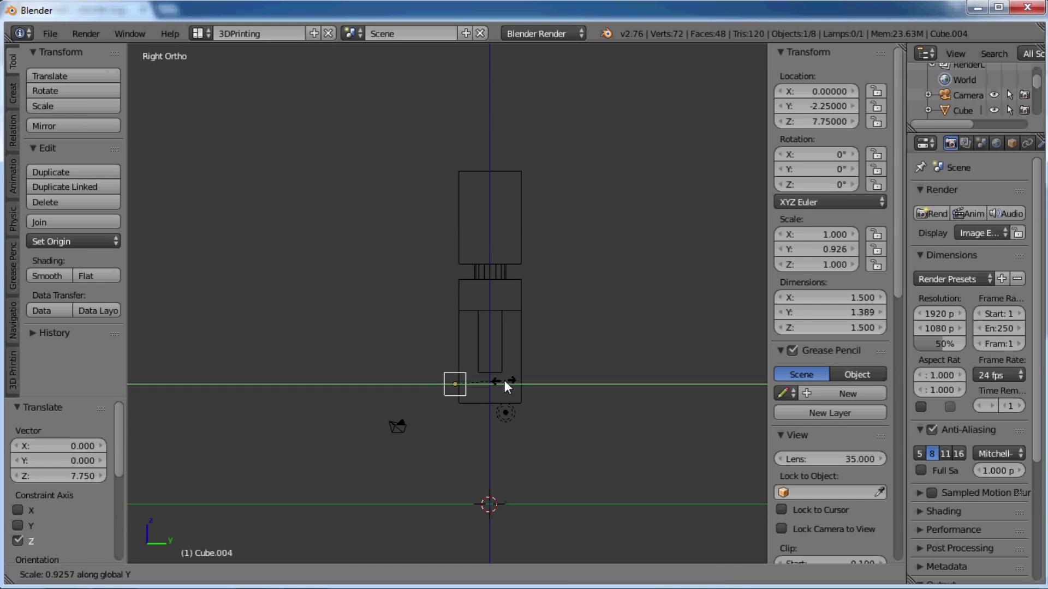
pyautogui.press('4')
pyautogui.press('Return')
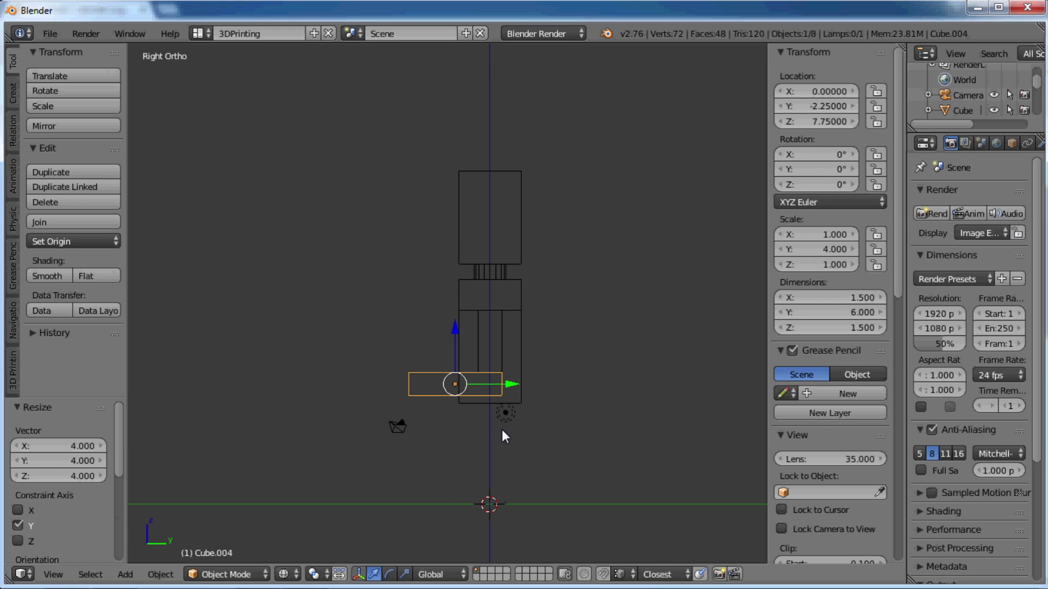
# - Move the forearm along X in the front view, snapping it to the upper arm's lower outer vertex
pyautogui.press('KP_1')
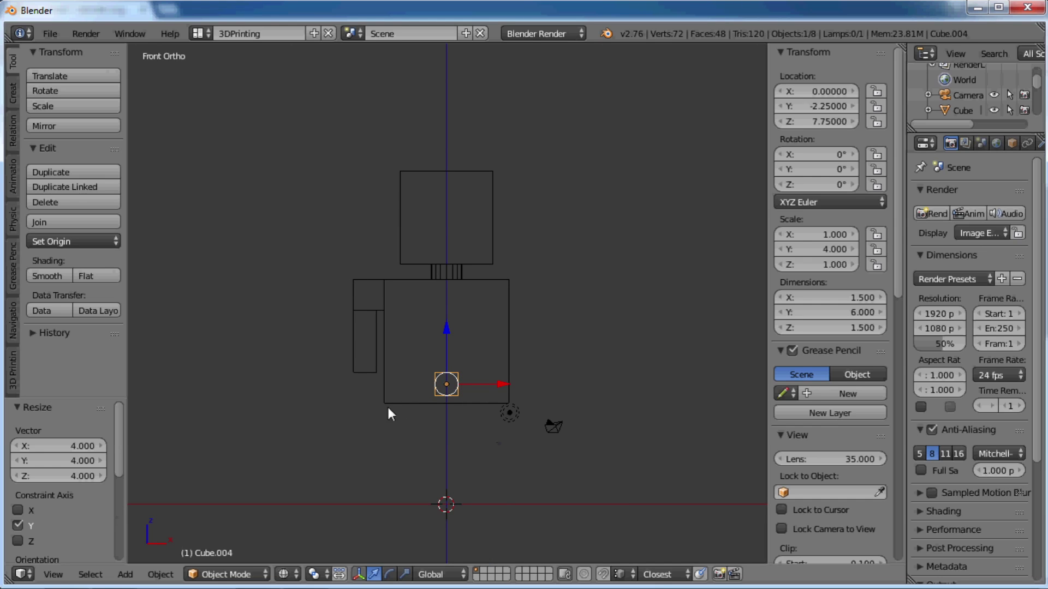
pyautogui.press('g')
pyautogui.press('x')
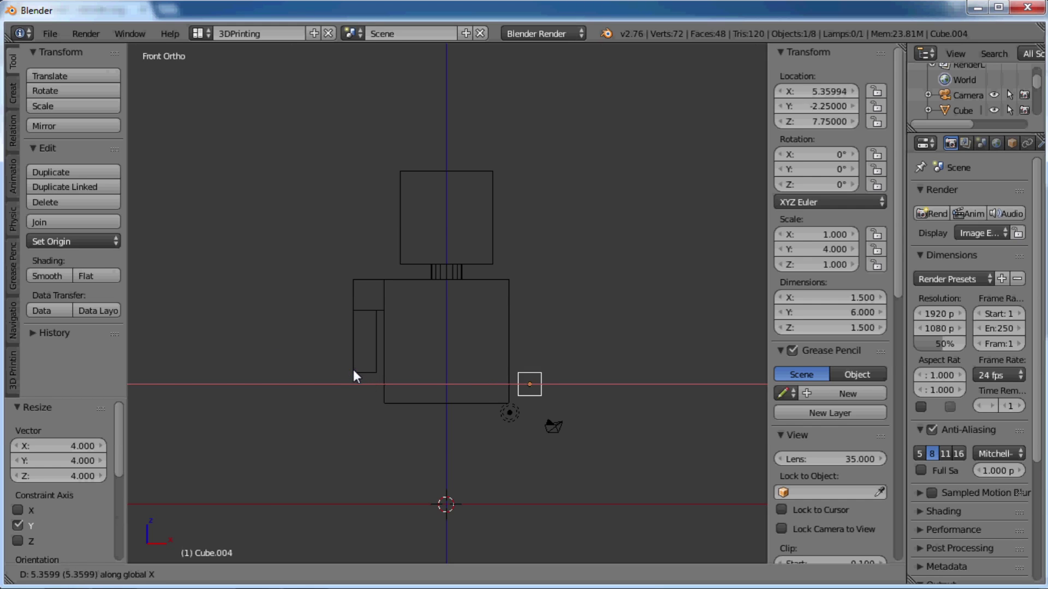
pyautogui.click(359, 376)
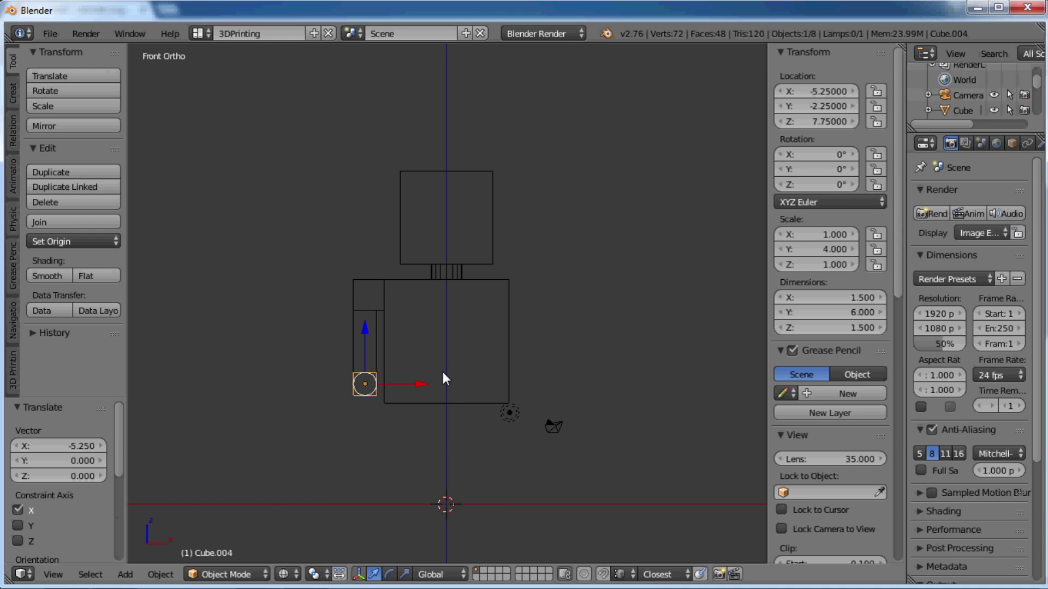
# - Add a cylinder mesh with a depth of 5 to form the leg
pyautogui.press('a')
pyautogui.hotkey('shift', 'a')
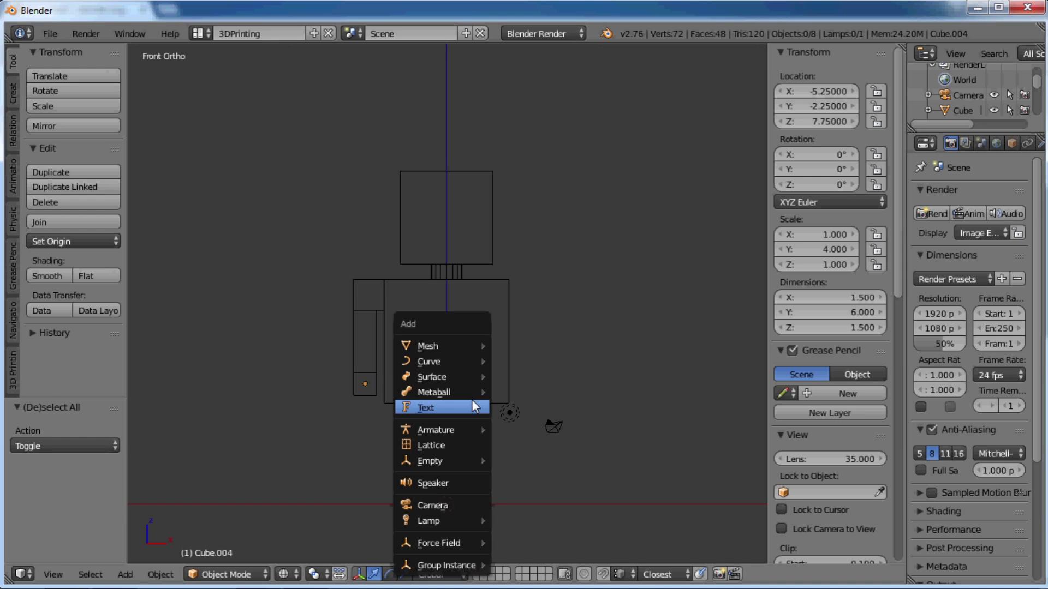
pyautogui.moveTo(443, 347)
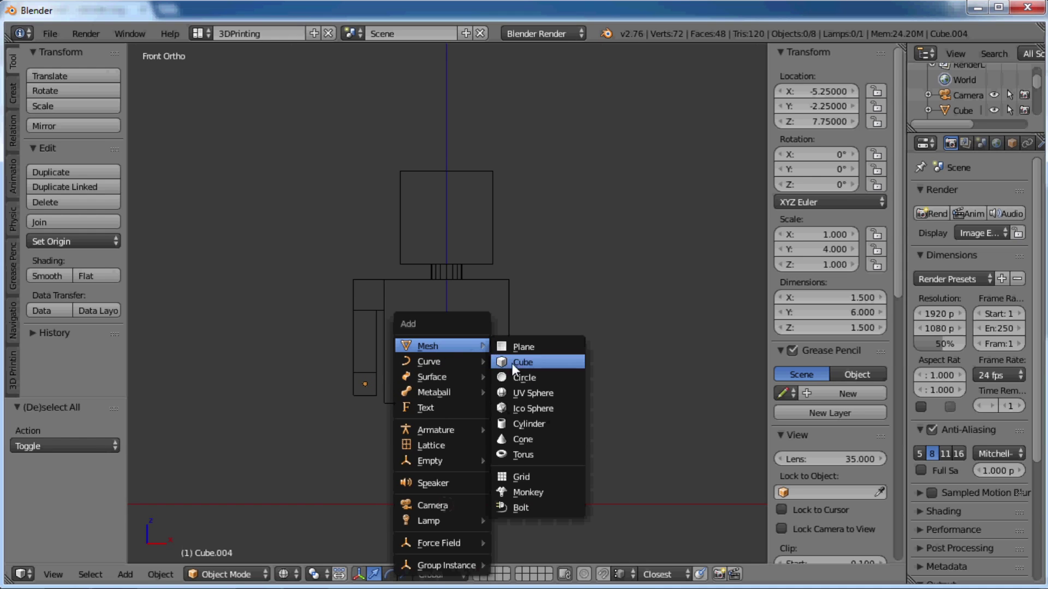
pyautogui.click(538, 418)
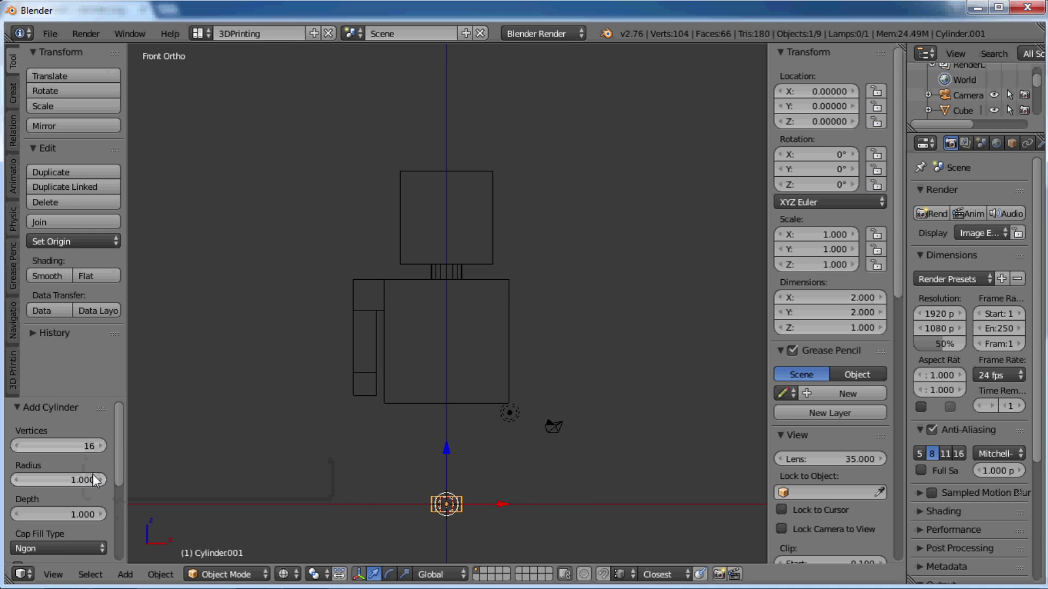
pyautogui.click(51, 514)
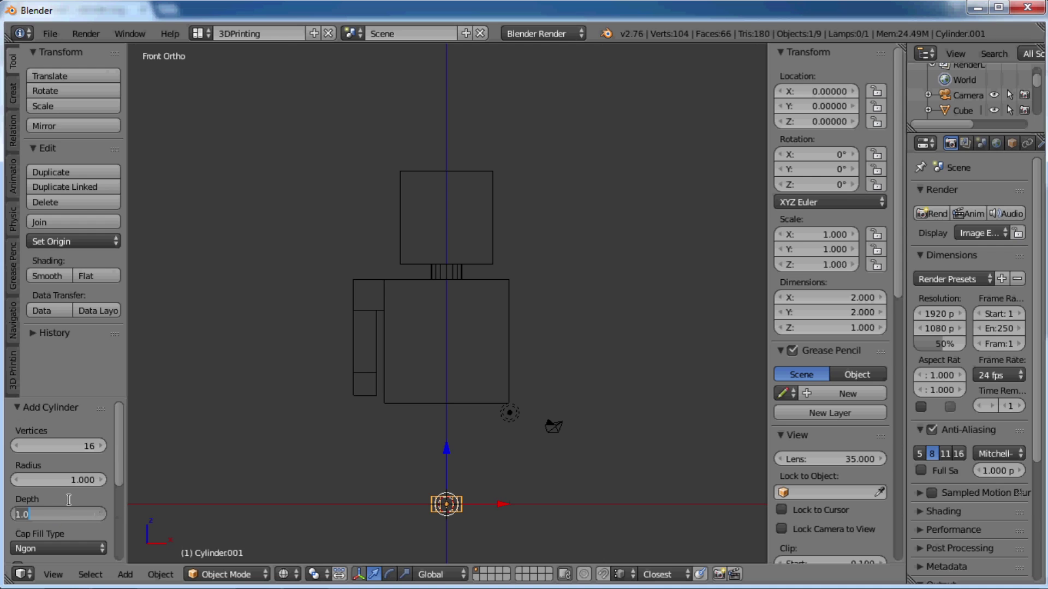
pyautogui.write('5')
pyautogui.press('Return')
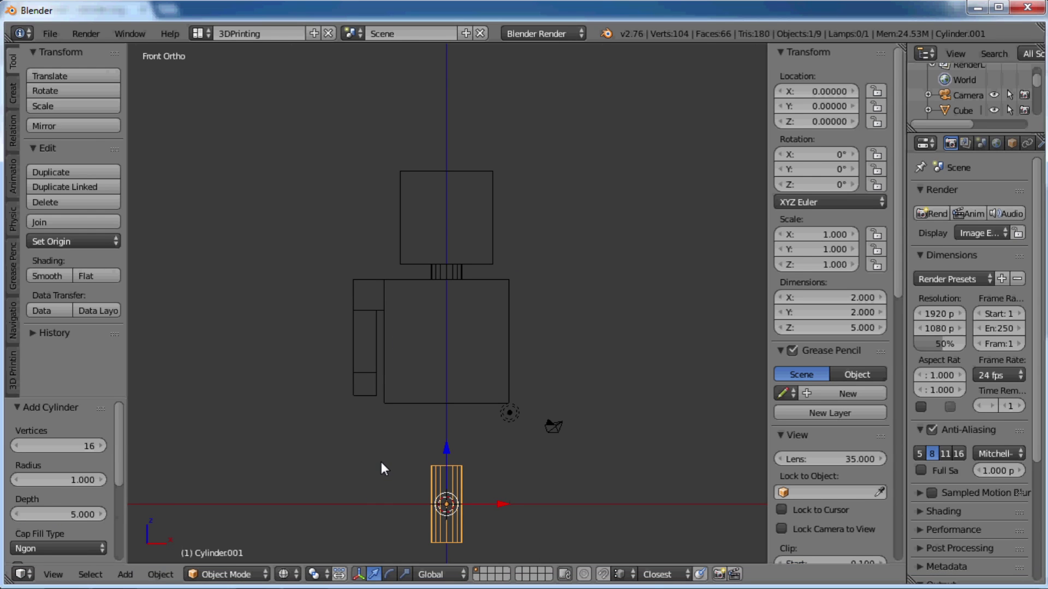
# - Place the leg cylinder under the torso by setting its location to X -2 and Z 4, leaving nothing selected
pyautogui.scroll(-5, 25, 463)
pyautogui.click(50, 457)
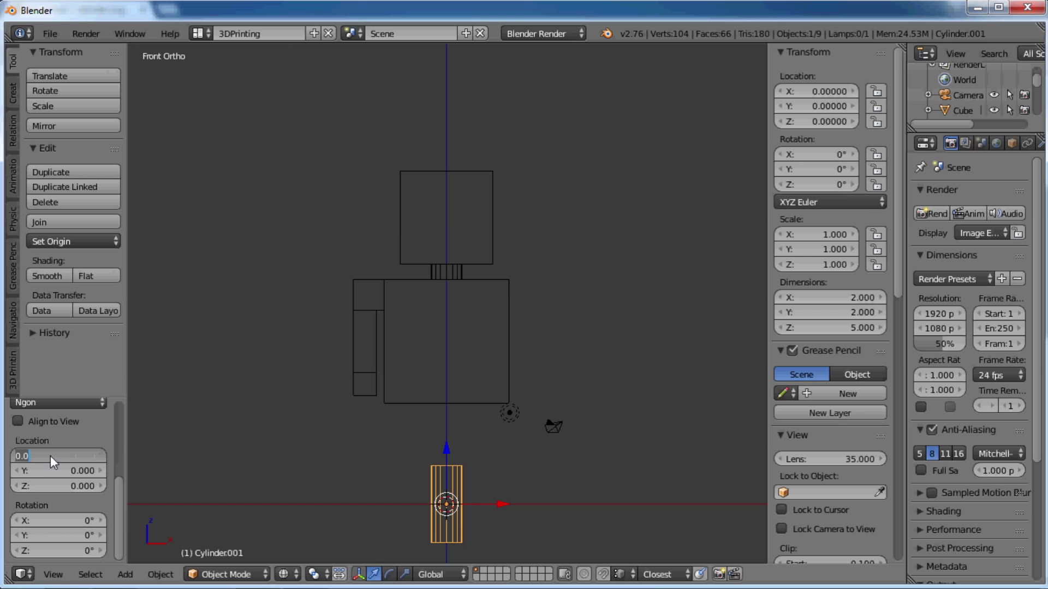
pyautogui.write('-2')
pyautogui.press('Return')
pyautogui.click(73, 486)
pyautogui.write('4')
pyautogui.press('Return')
pyautogui.press('Delete')
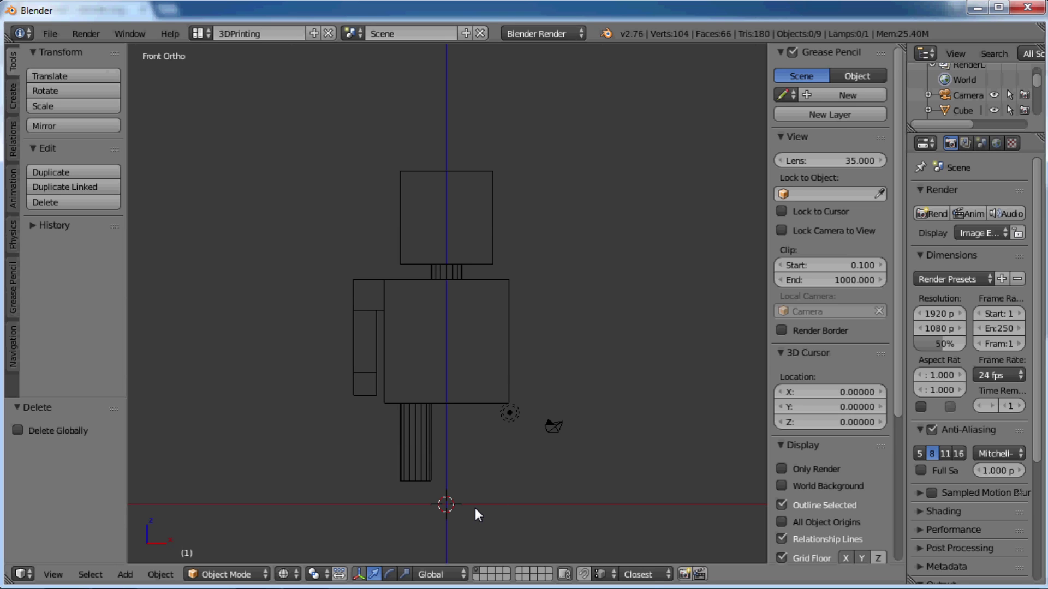
# - Add a cube mesh with a radius of 0.75 below the leg at location X -2, Z 0.75
pyautogui.hotkey('shift', 'a')
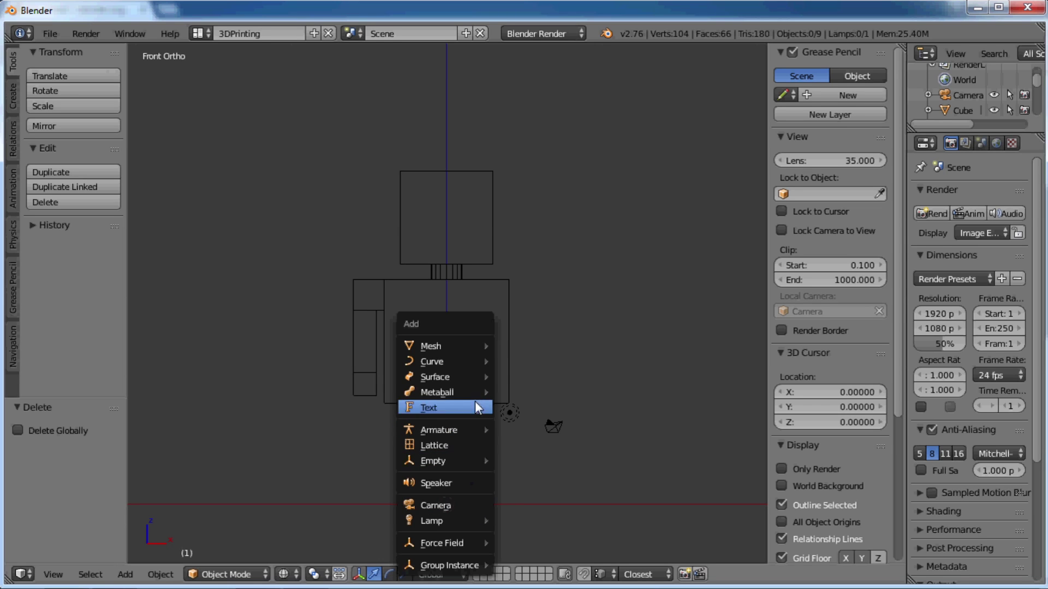
pyautogui.moveTo(480, 347)
pyautogui.click(540, 359)
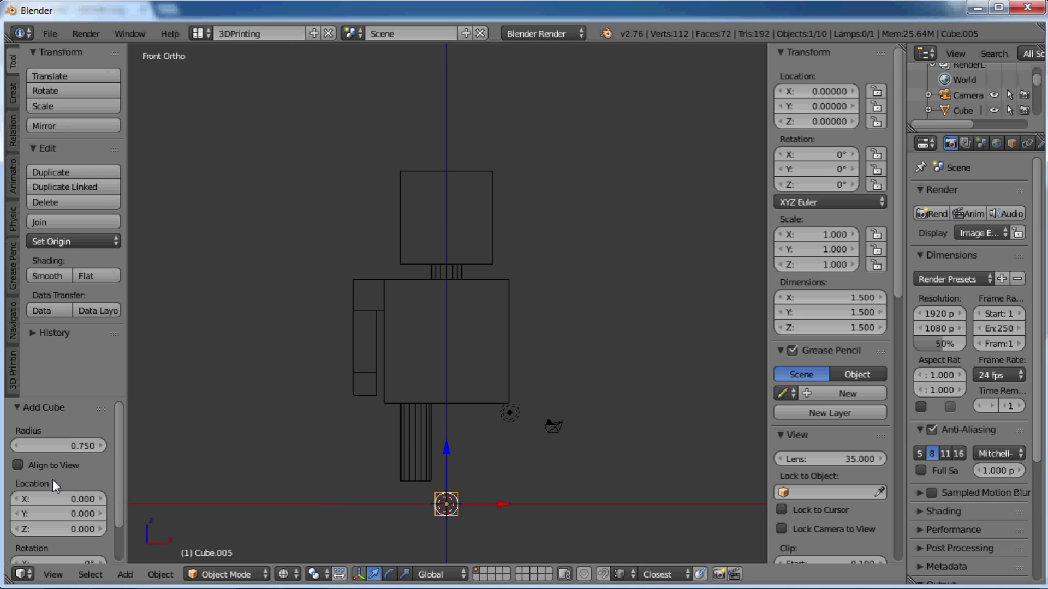
pyautogui.click(51, 498)
pyautogui.write('-2')
pyautogui.press('Tab')
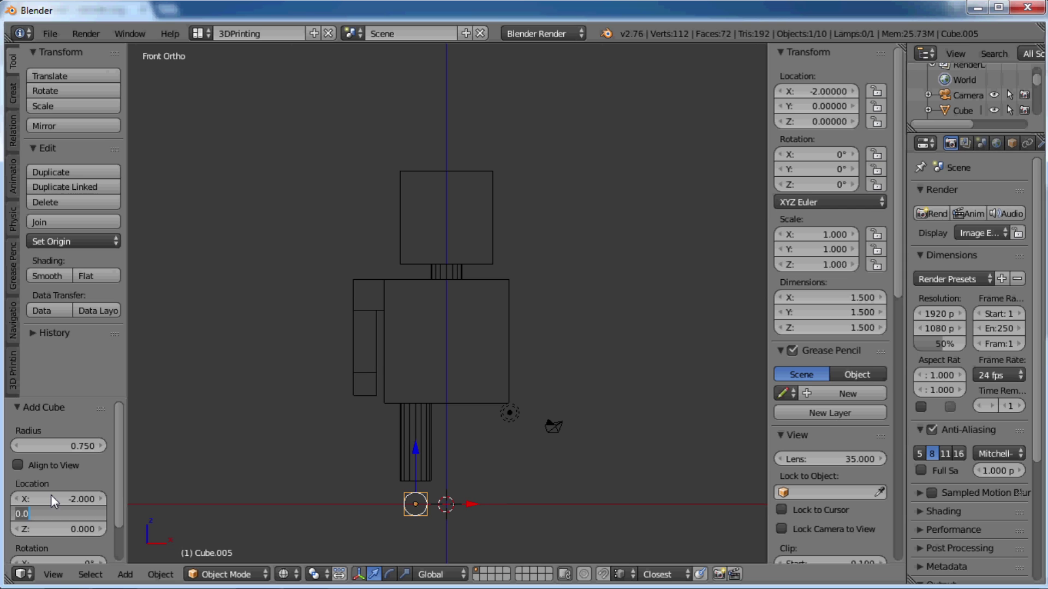
pyautogui.press('Tab')
pyautogui.write('.75')
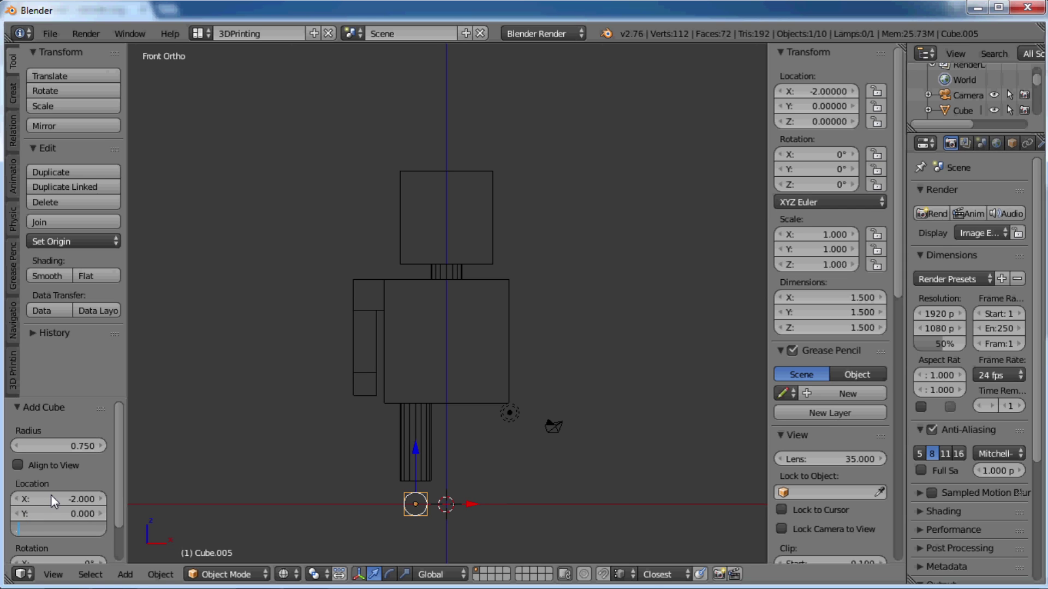
pyautogui.press('Return')
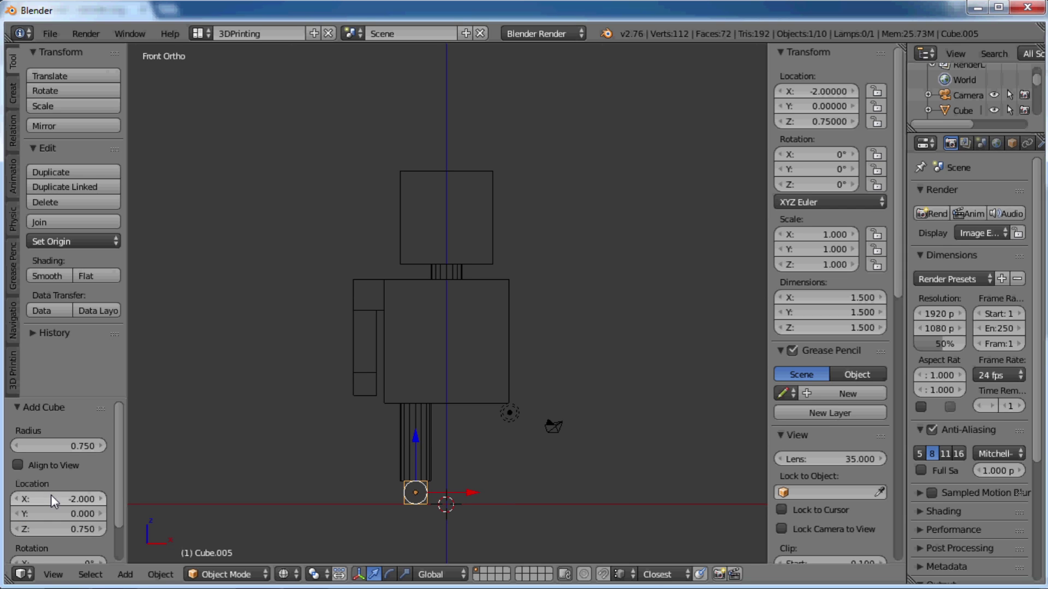
# - Set the X dimension of the cube under the leg to 3
pyautogui.click(833, 299)
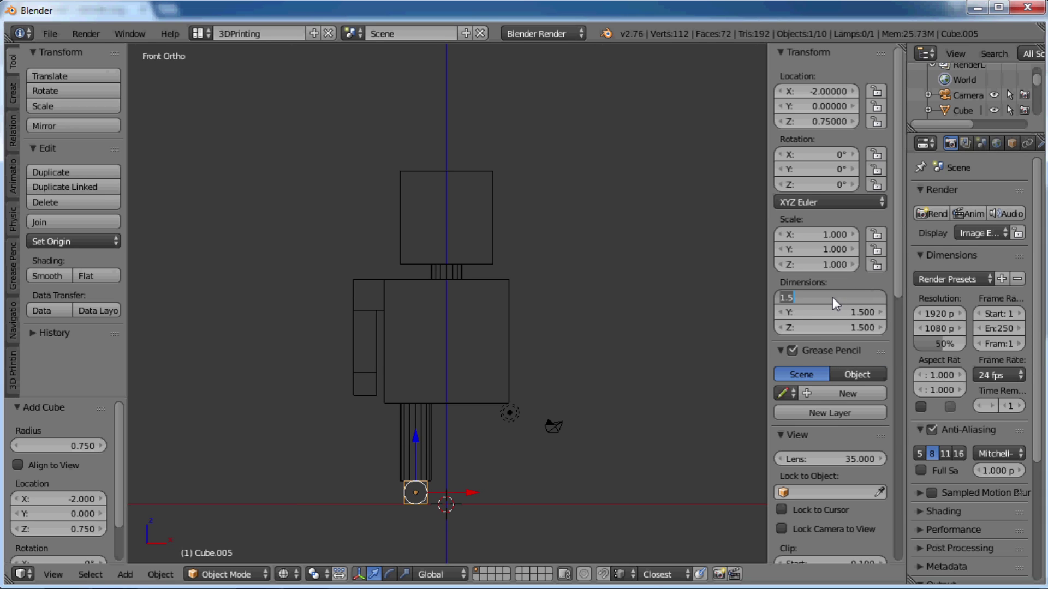
pyautogui.write('3')
pyautogui.press('Return')
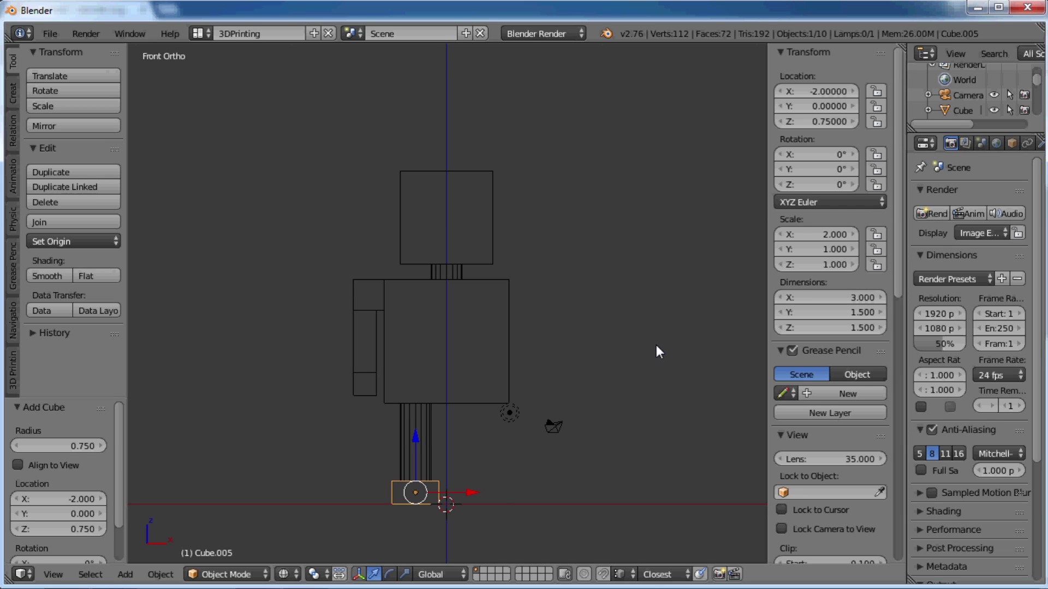
# - Move the foot cube by -0.5 along Y in the right view
pyautogui.press('KP_3')
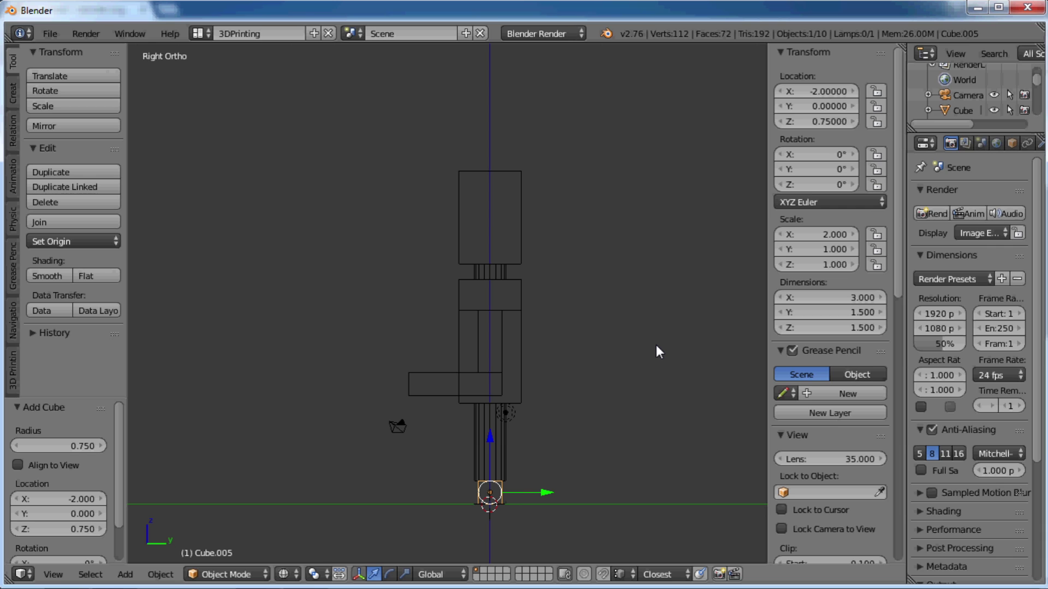
pyautogui.press('g')
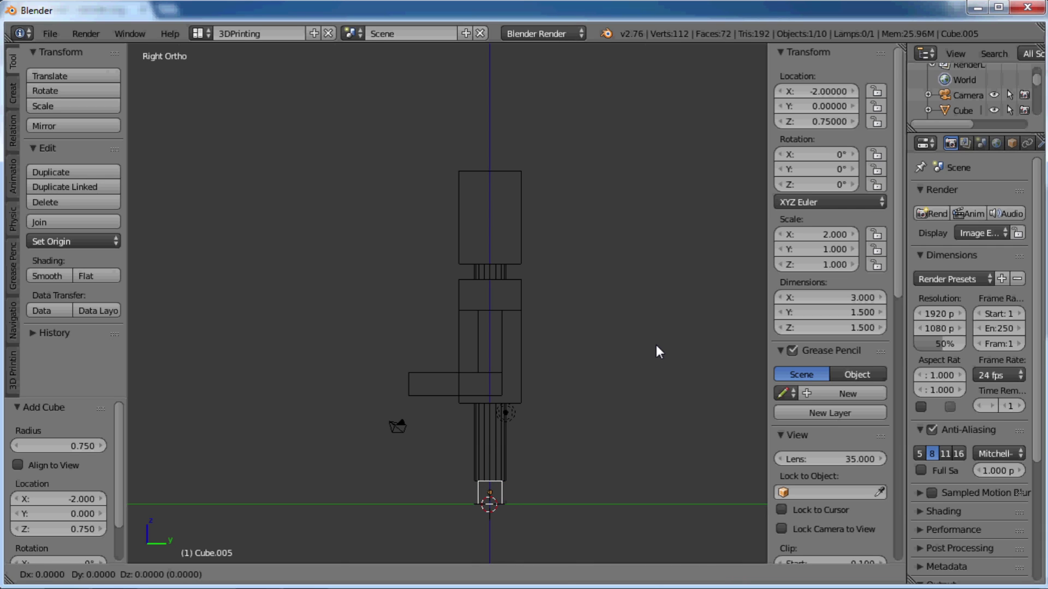
pyautogui.press('y')
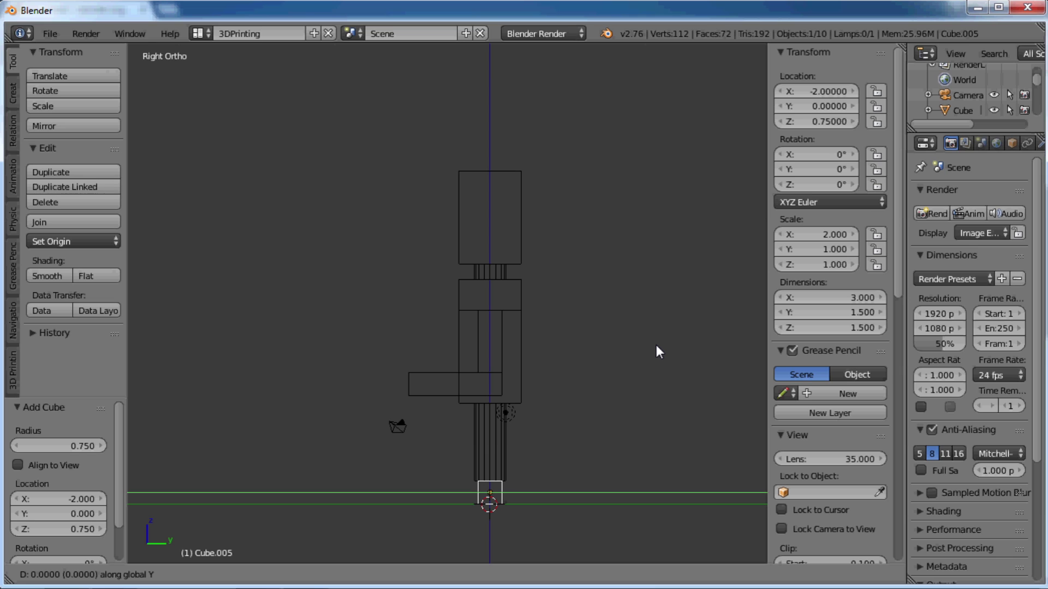
pyautogui.write('-0.5')
pyautogui.press('Return')
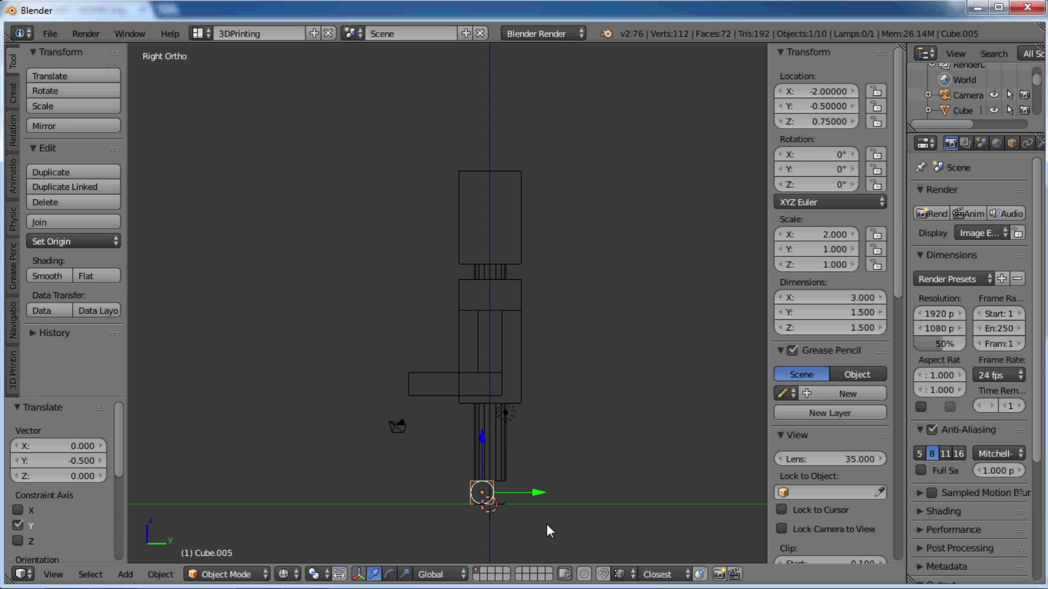
# - Scale the foot cube by 3.3333 along Y to lengthen the foot
pyautogui.press('s')
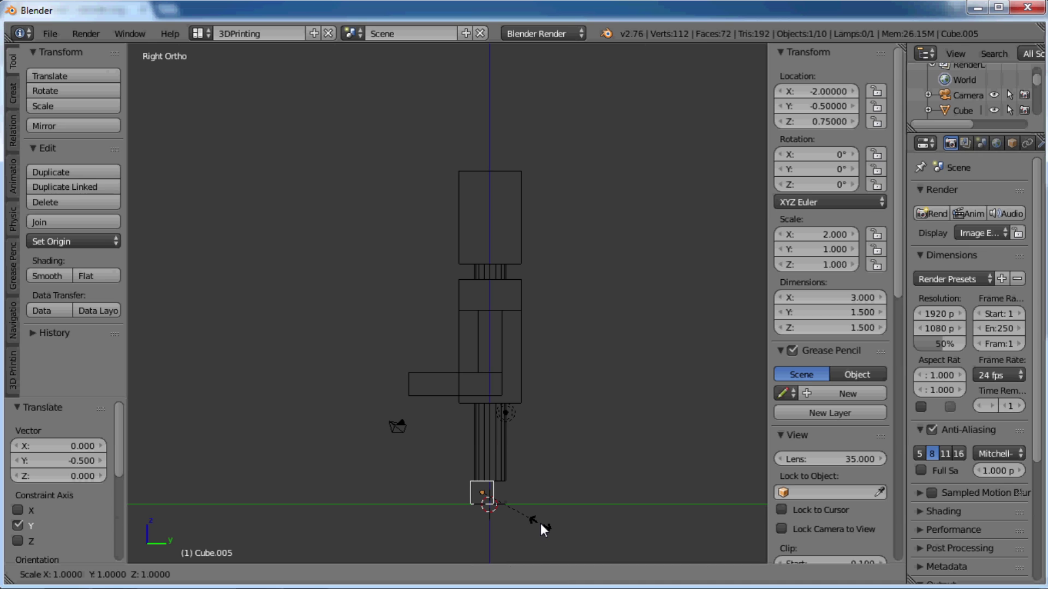
pyautogui.press('y')
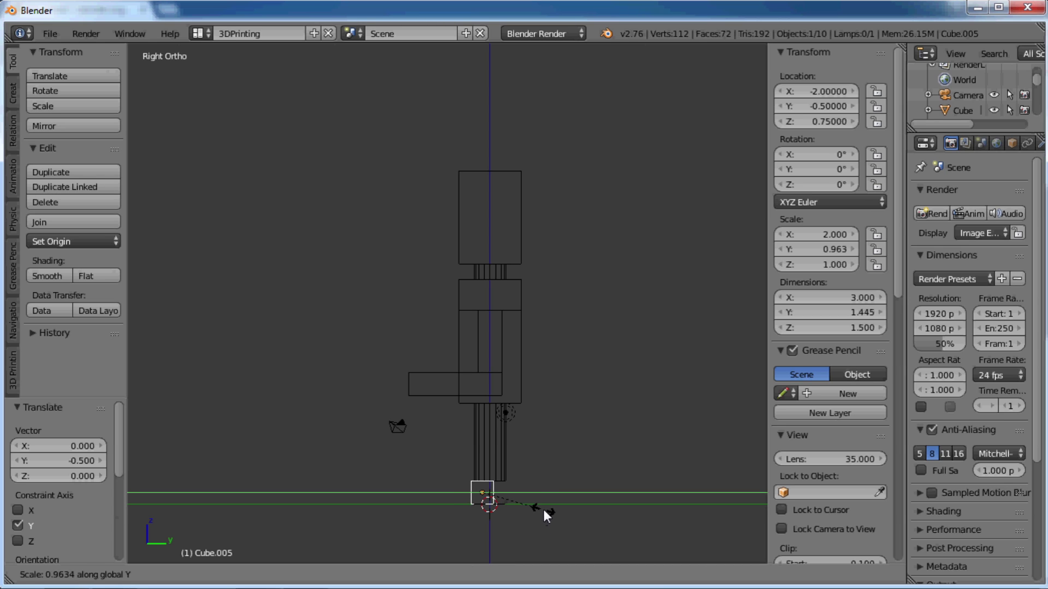
pyautogui.write('3.3333')
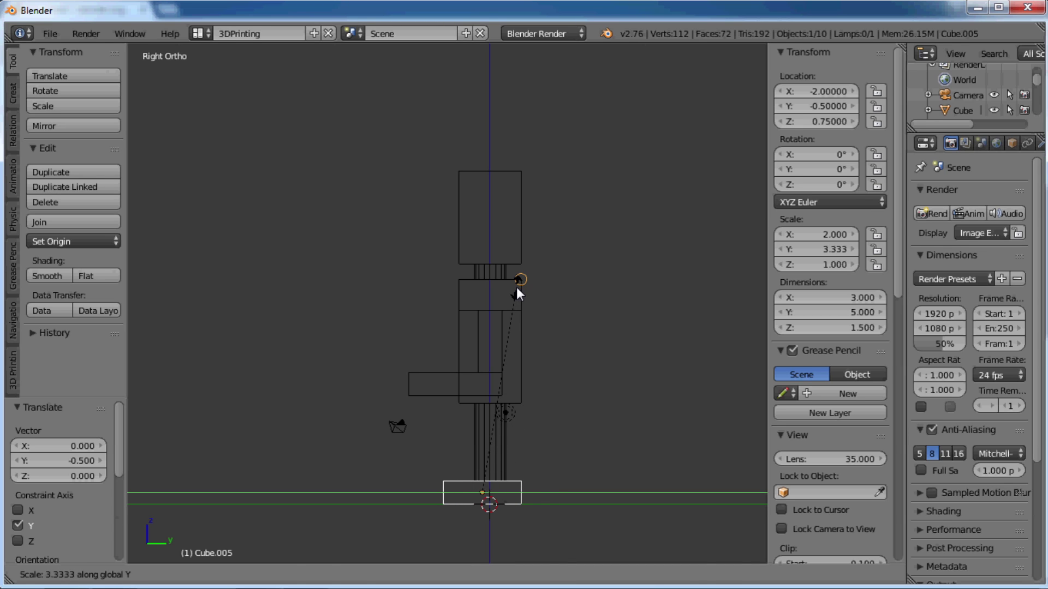
pyautogui.press('Return')
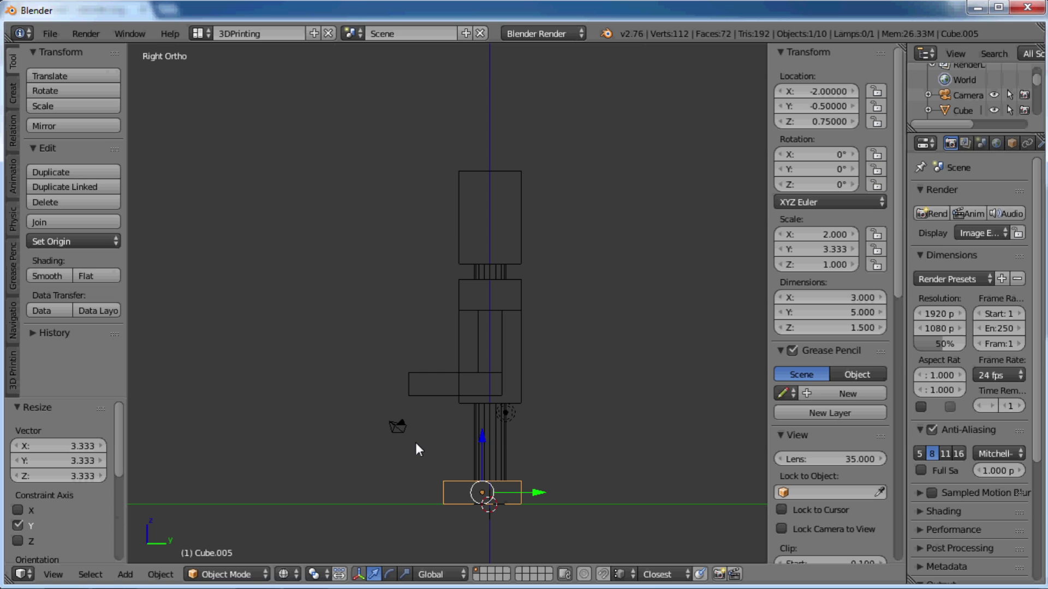
# - Examine the unselected figure in solid shading from a perspective angle and from the front
pyautogui.press('a')
pyautogui.moveTo(393, 443)
pyautogui.mouseDown(button='middle')
pyautogui.moveTo(444, 473)
pyautogui.moveTo(578, 457)
pyautogui.moveTo(627, 431)
pyautogui.mouseUp(button='middle')
pyautogui.press('z')
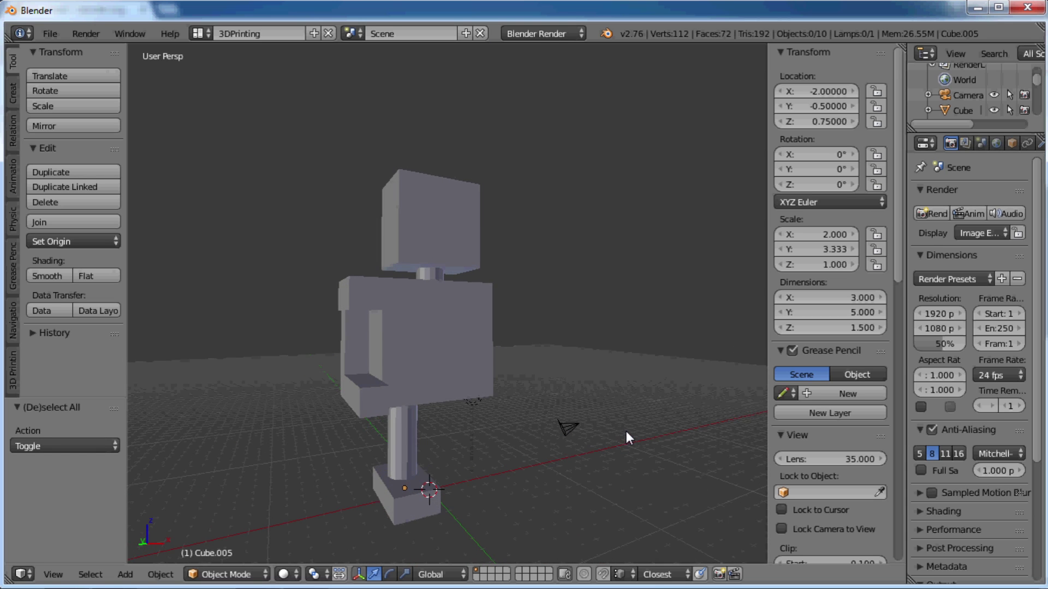
pyautogui.press('KP_1')
pyautogui.press('KP_5')
pyautogui.press('KP_5')
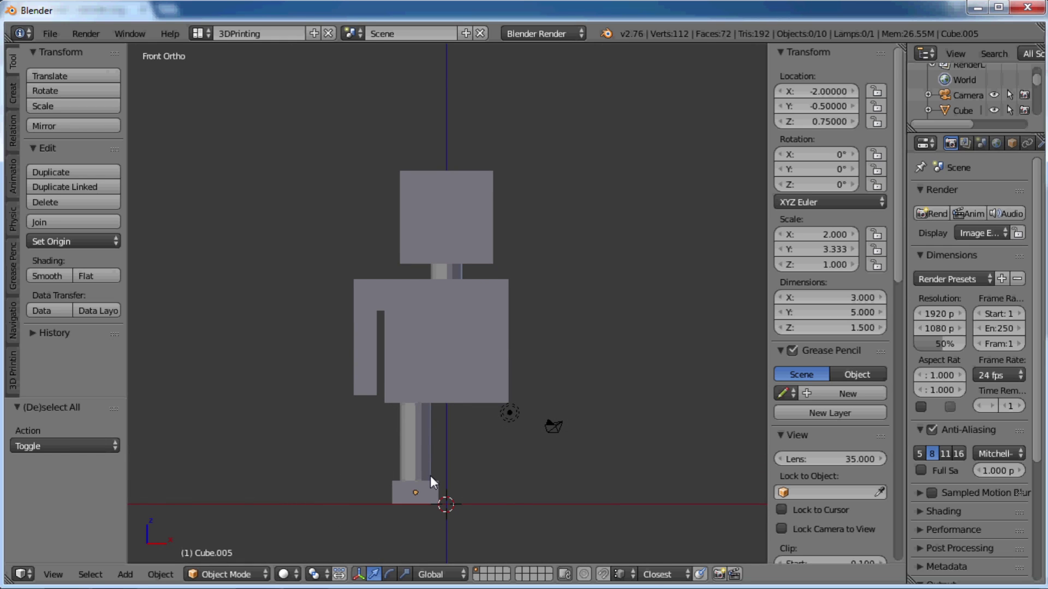
pyautogui.scroll(1, 430, 476)
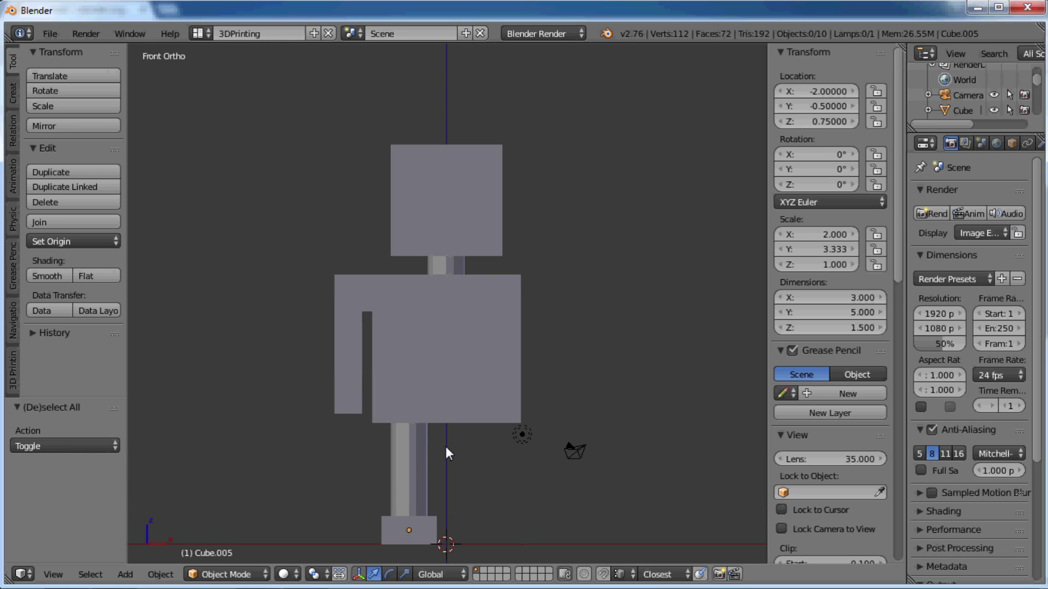
# - Return to wireframe shading, select the shoulder, upper arm, forearm, leg and foot together, and duplicate them in place
pyautogui.press('z')
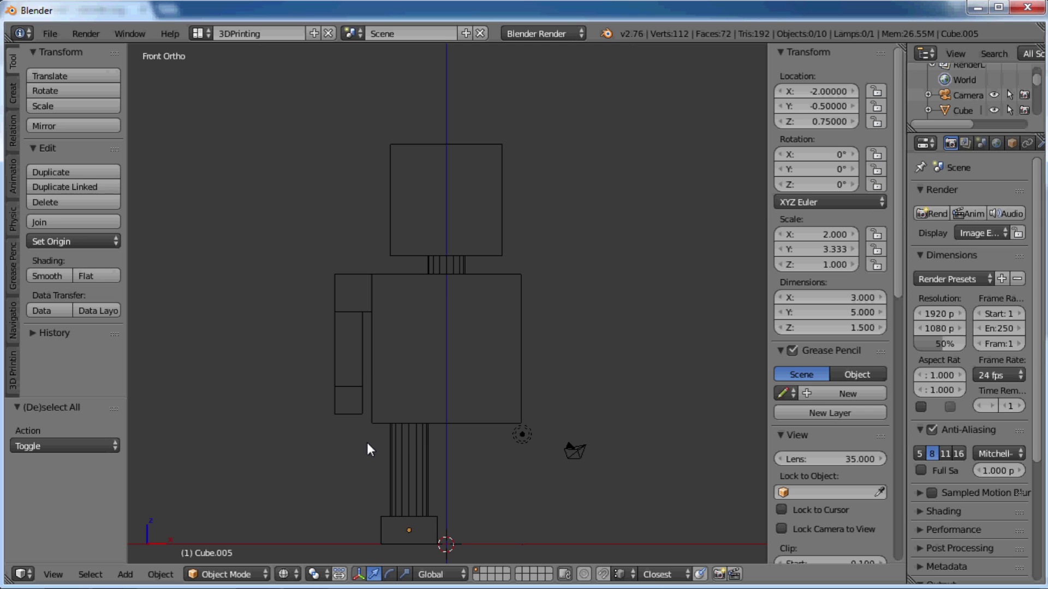
pyautogui.rightClick(346, 277)
pyautogui.keyDown('shift'); pyautogui.rightClick(337, 330); pyautogui.keyUp('shift')
pyautogui.keyDown('shift'); pyautogui.rightClick(336, 408); pyautogui.keyUp('shift')
pyautogui.keyDown('shift'); pyautogui.rightClick(406, 492); pyautogui.keyUp('shift')
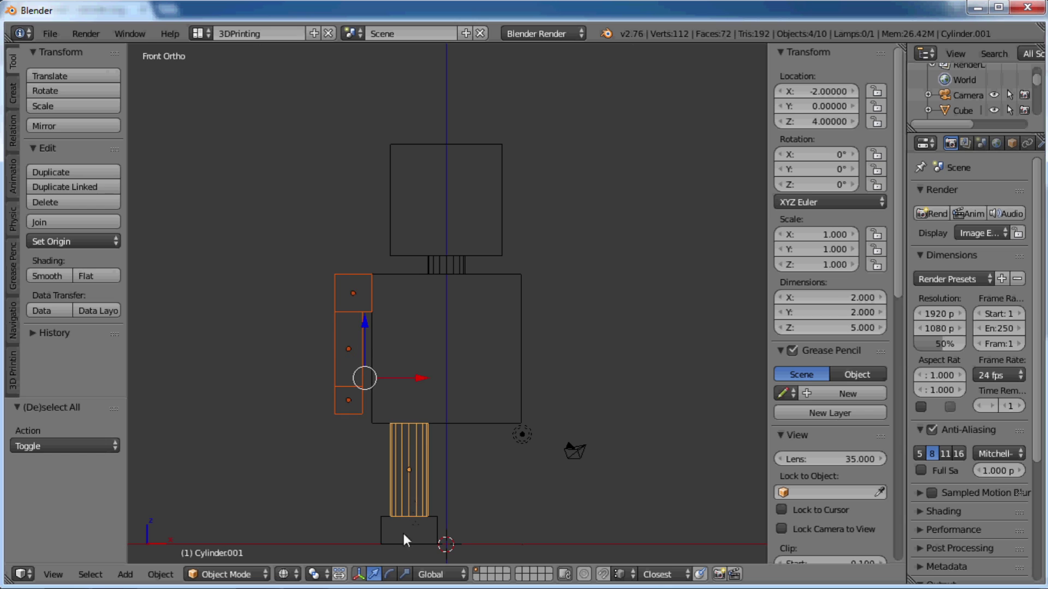
pyautogui.keyDown('shift'); pyautogui.rightClick(395, 540); pyautogui.keyUp('shift')
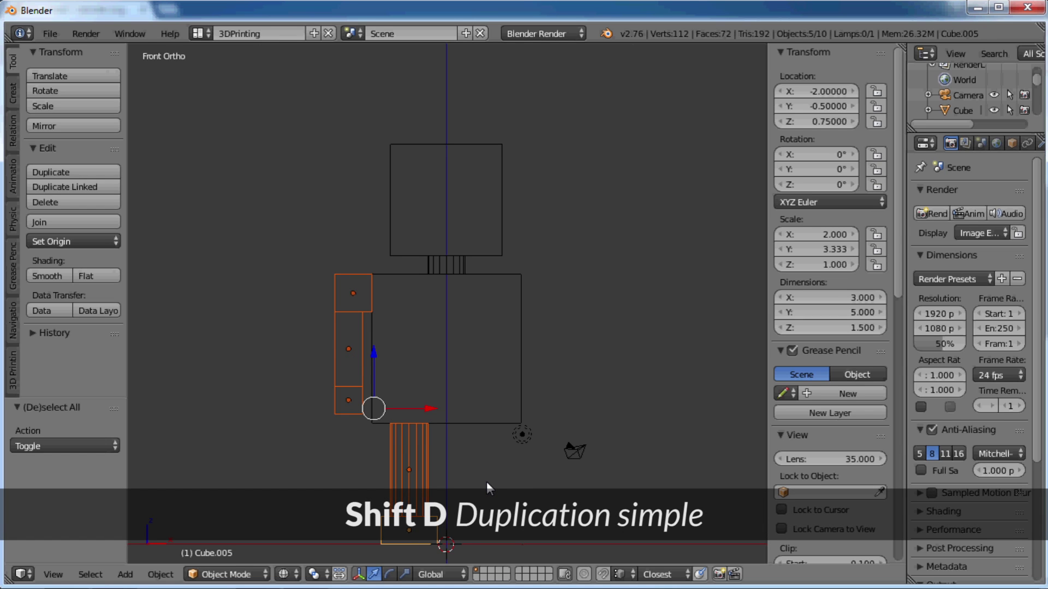
pyautogui.hotkey('shift', 'd')
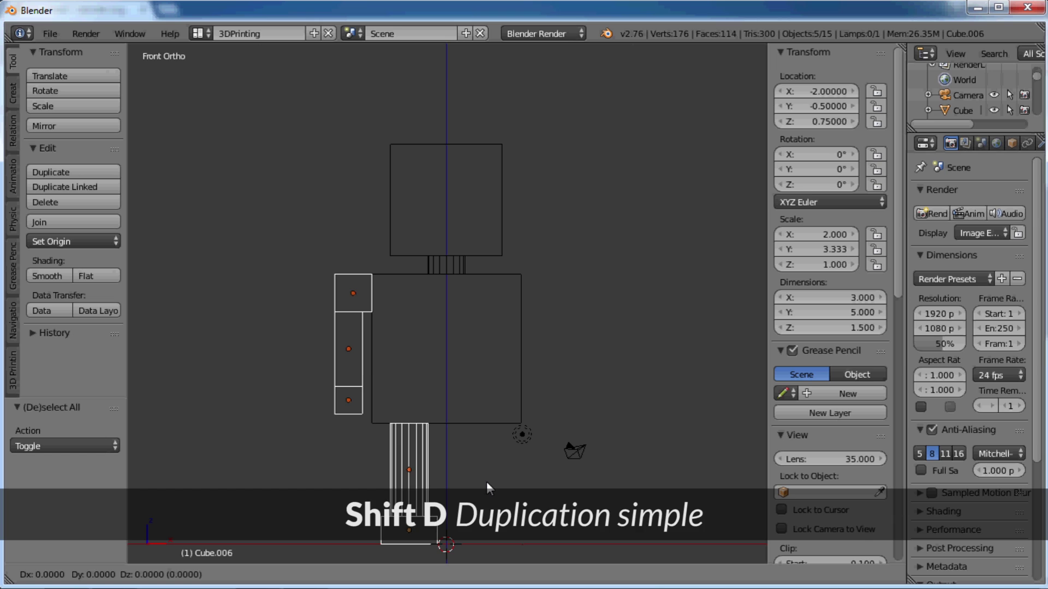
pyautogui.rightClick(494, 467)
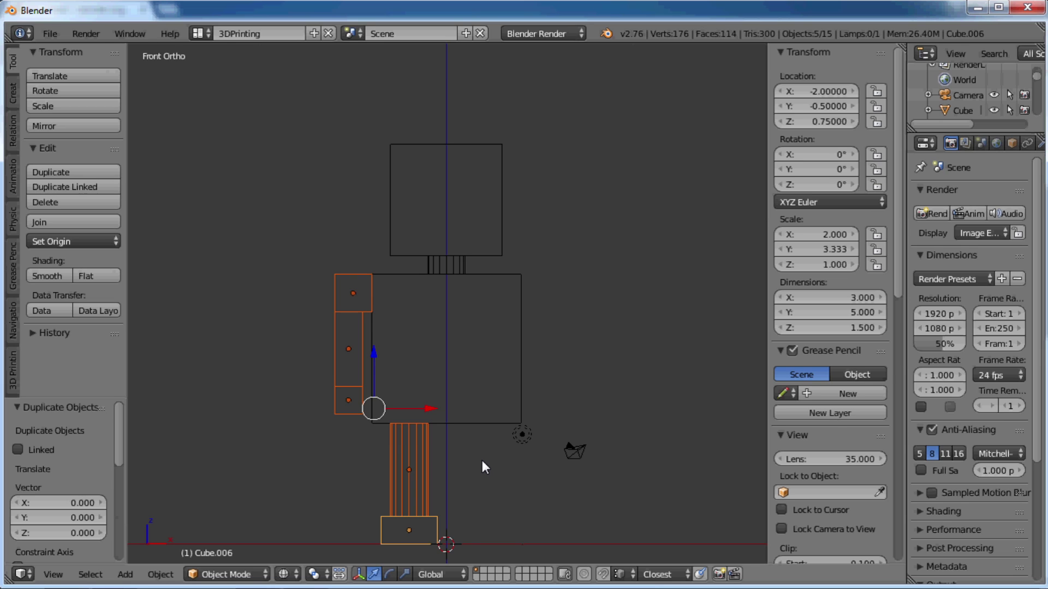
pyautogui.press('g')
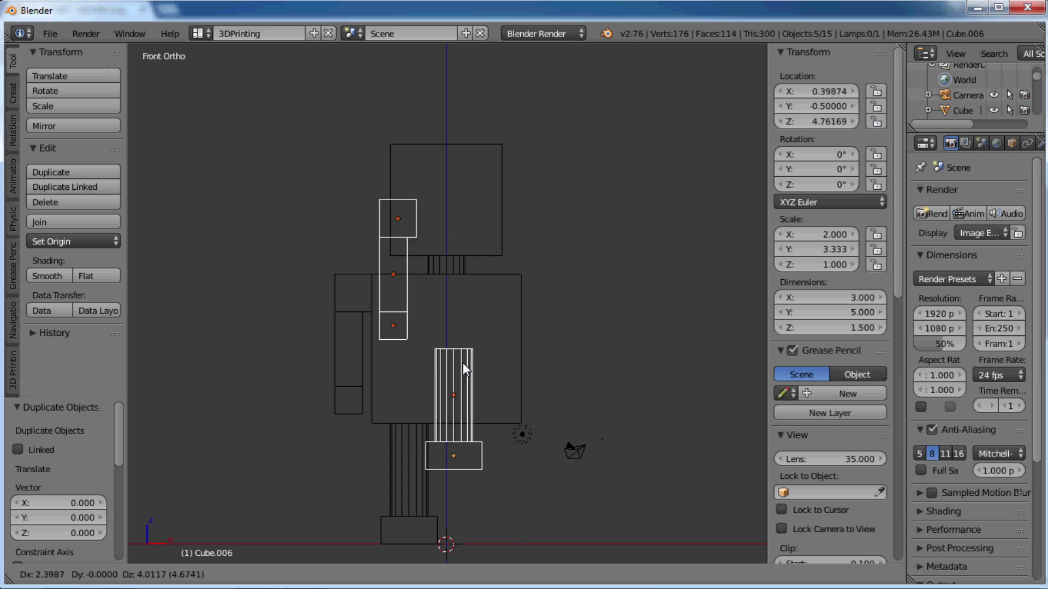
pyautogui.rightClick(495, 422)
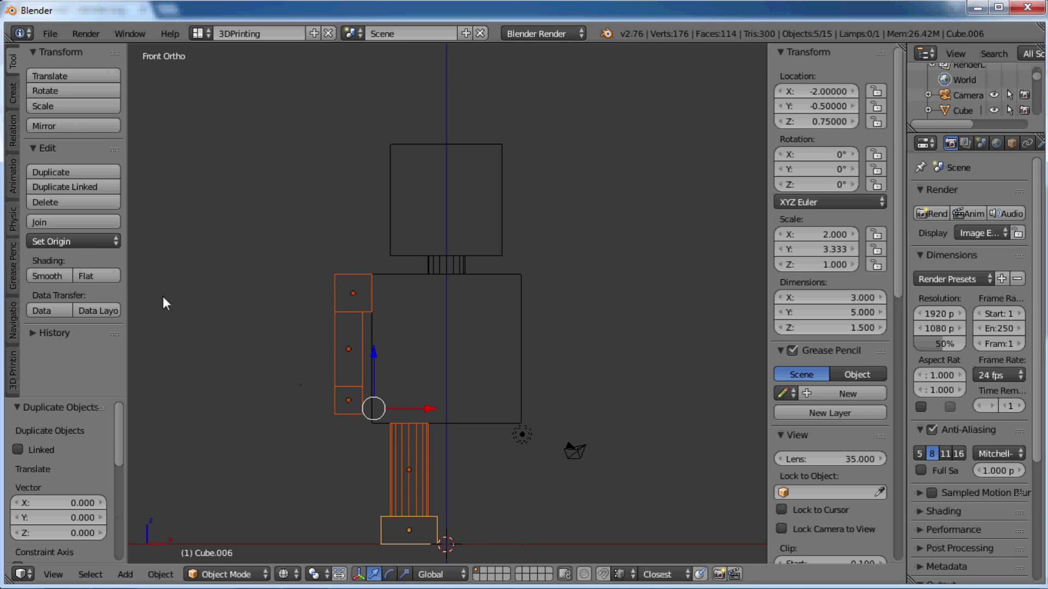
# - Set the duplicated limbs' origin to the 3D cursor and mirror them along global X to form the opposite arm and leg
pyautogui.click(93, 245)
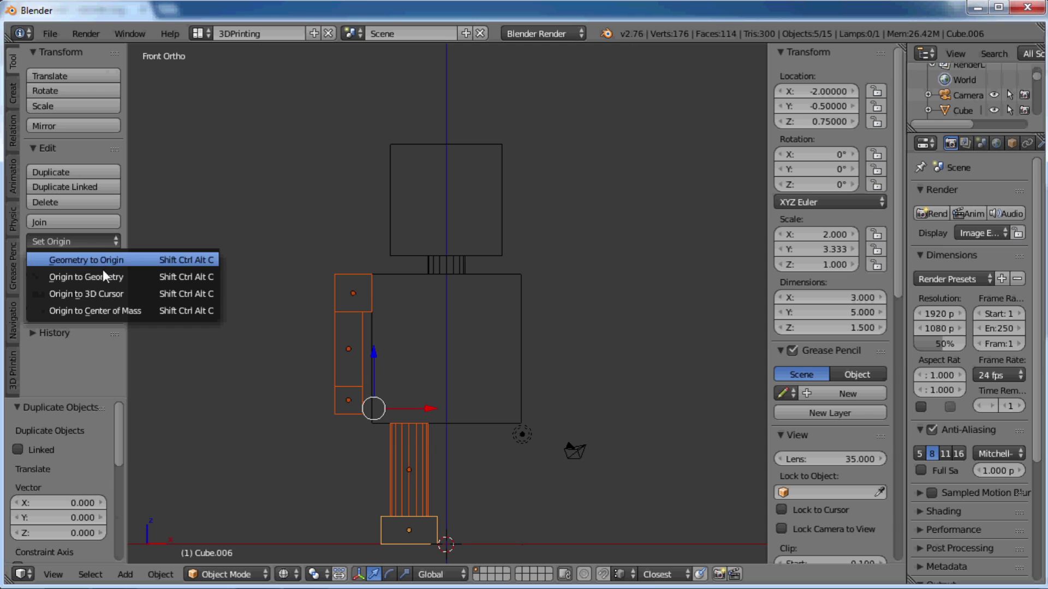
pyautogui.click(107, 295)
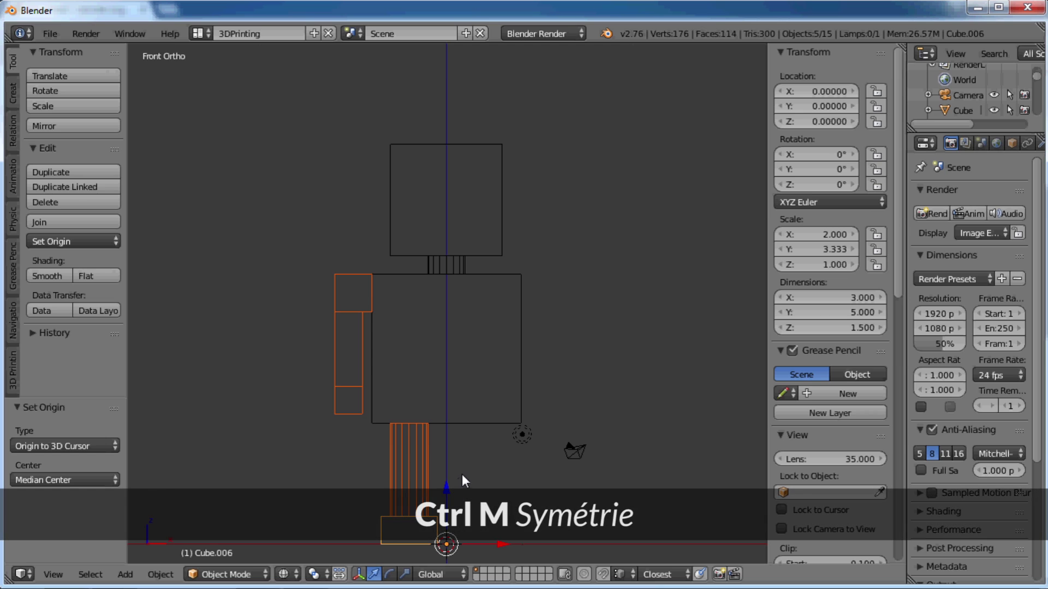
pyautogui.hotkey('ctrl', 'm')
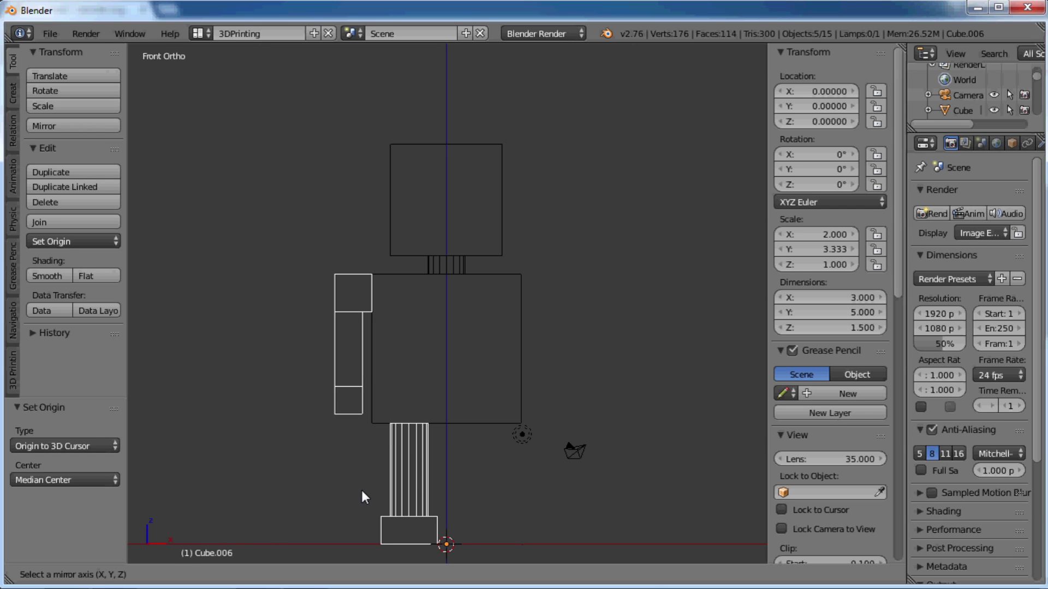
pyautogui.press('x')
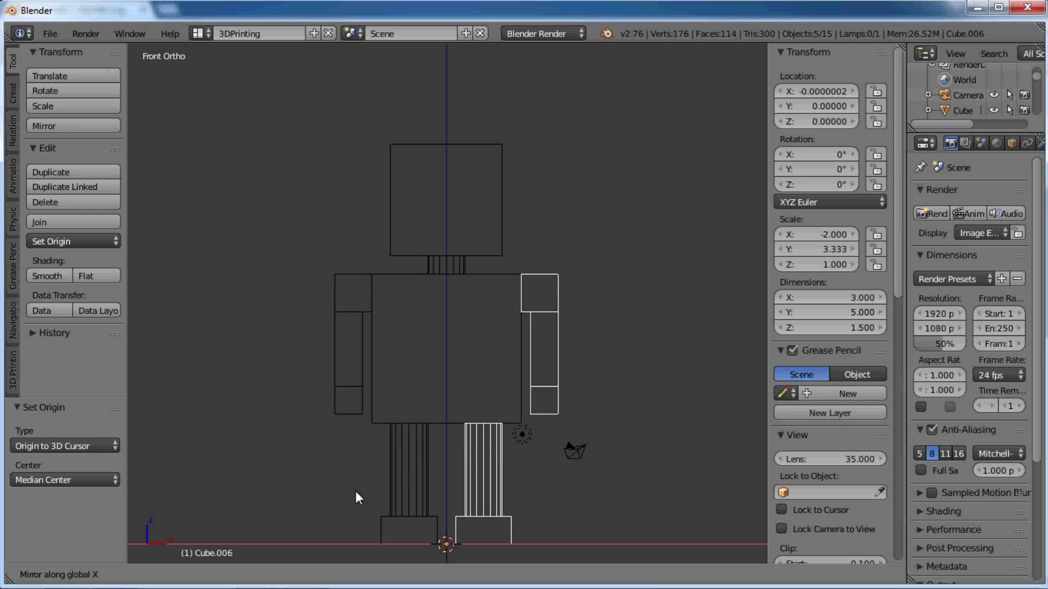
pyautogui.press('Return')
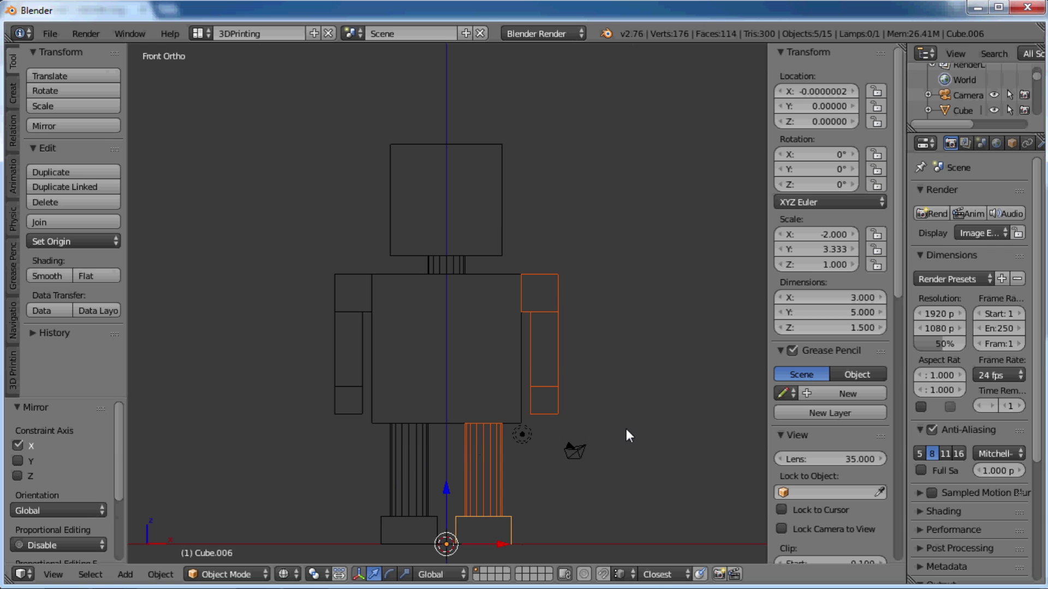
# - Examine the mirrored figure in solid shading from a perspective angle and from the front, and return to wireframe shading
pyautogui.press('z')
pyautogui.moveTo(621, 428)
pyautogui.mouseDown(button='middle')
pyautogui.moveTo(582, 456)
pyautogui.moveTo(505, 471)
pyautogui.moveTo(417, 405)
pyautogui.moveTo(138, 393)
pyautogui.moveTo(597, 433)
pyautogui.moveTo(436, 457)
pyautogui.moveTo(560, 497)
pyautogui.moveTo(683, 449)
pyautogui.moveTo(548, 446)
pyautogui.mouseUp(button='middle')
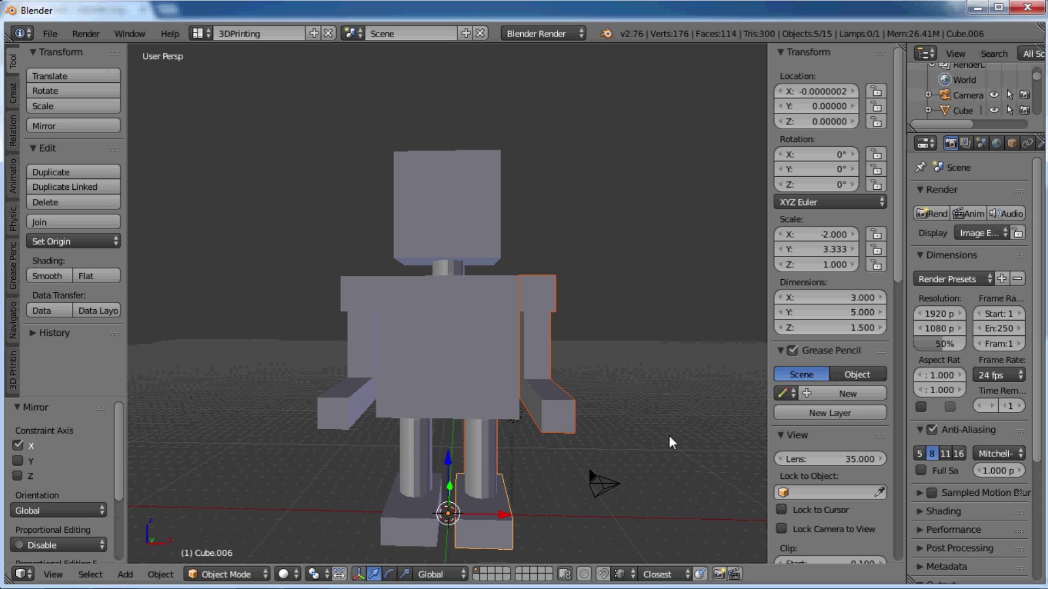
pyautogui.press('KP_1')
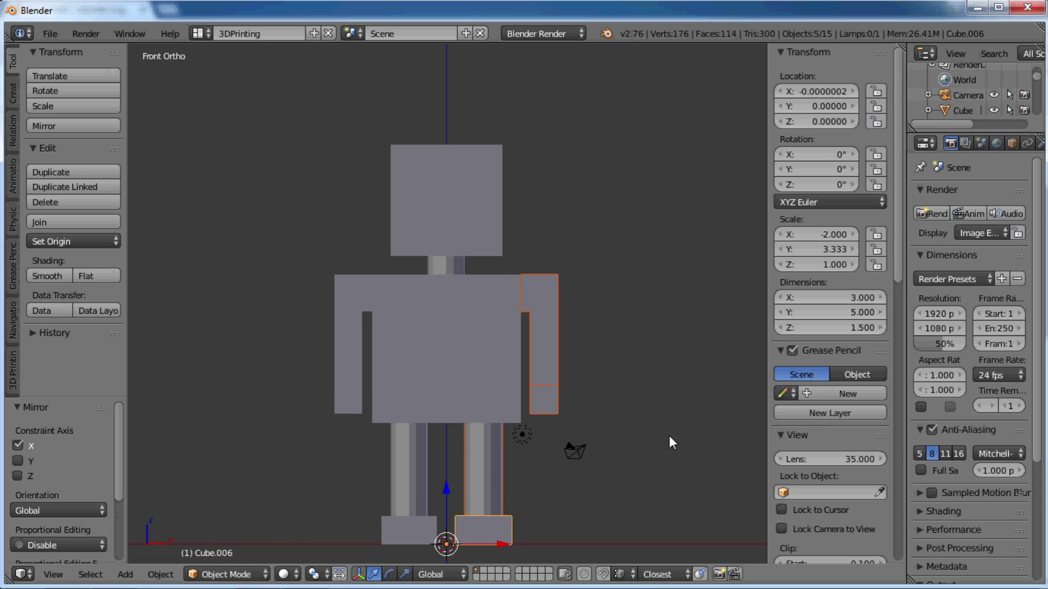
pyautogui.press('z')
pyautogui.scroll(-1, 583, 443)
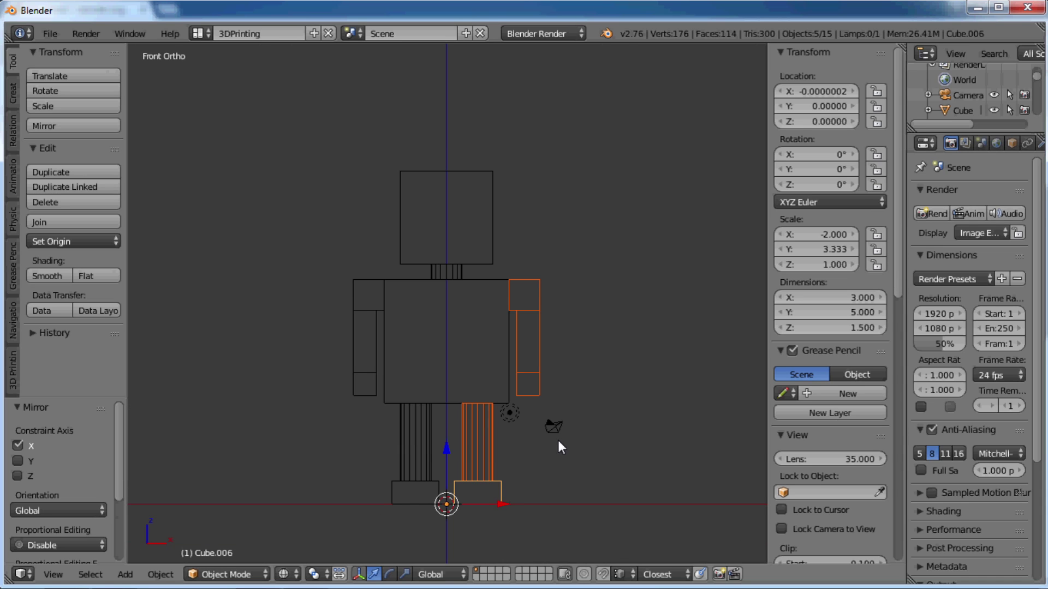
# - Add a UV sphere for the eye with 8 segments, 8 rings and a size of 0.5
pyautogui.hotkey('shift', 'a')
pyautogui.moveTo(523, 344)
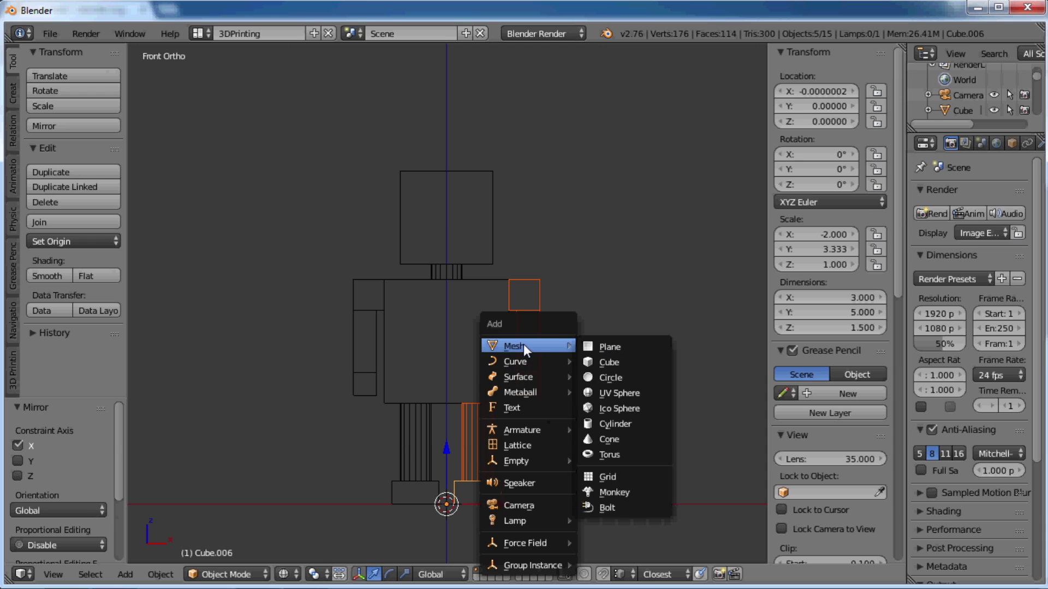
pyautogui.click(612, 392)
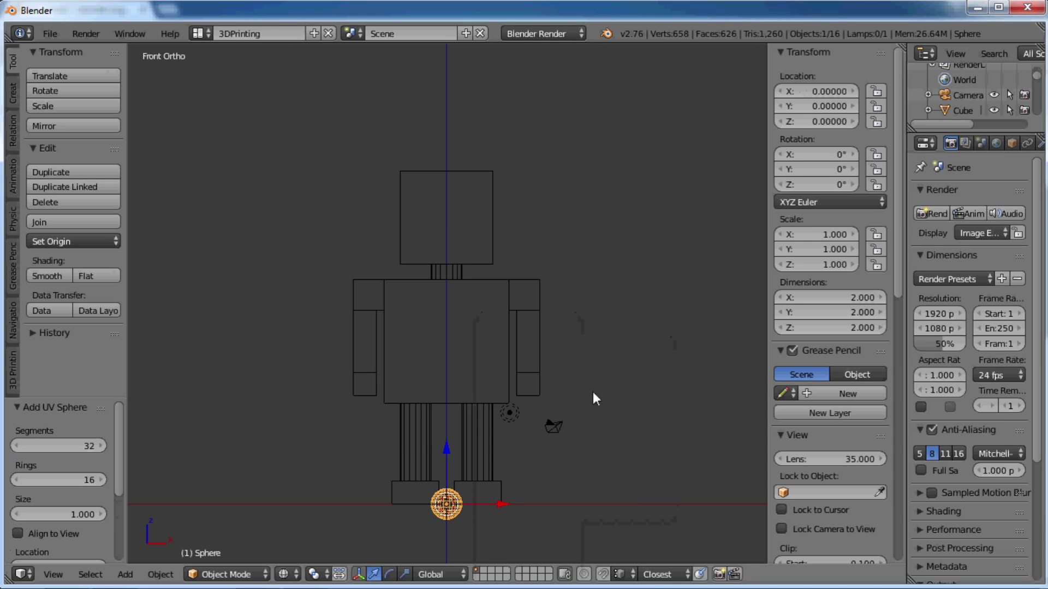
pyautogui.click(60, 441)
pyautogui.write('8')
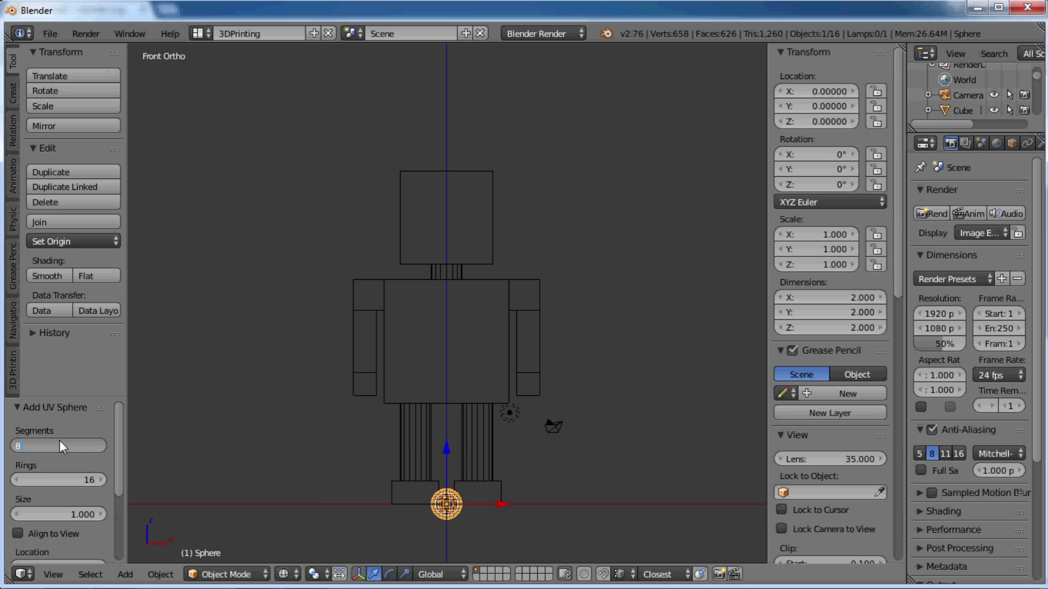
pyautogui.press('Tab')
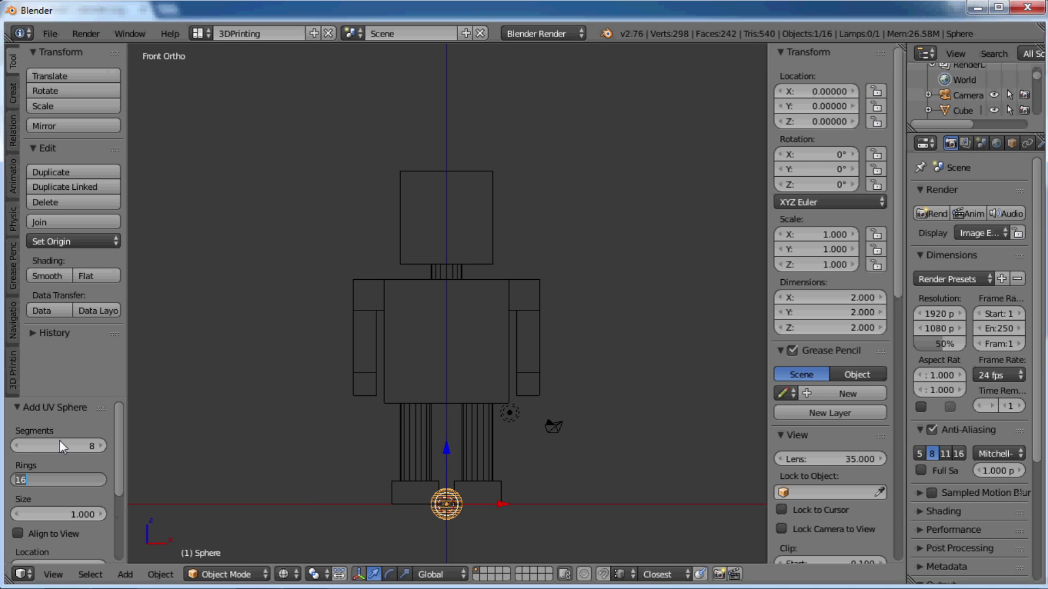
pyautogui.write('8')
pyautogui.press('Tab')
pyautogui.write('0.5')
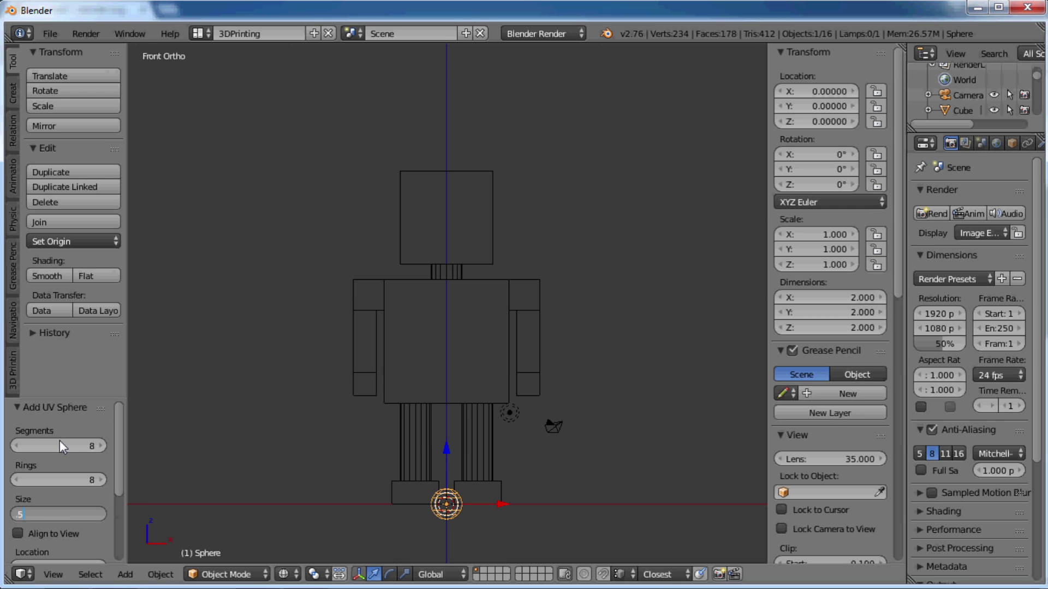
pyautogui.press('Return')
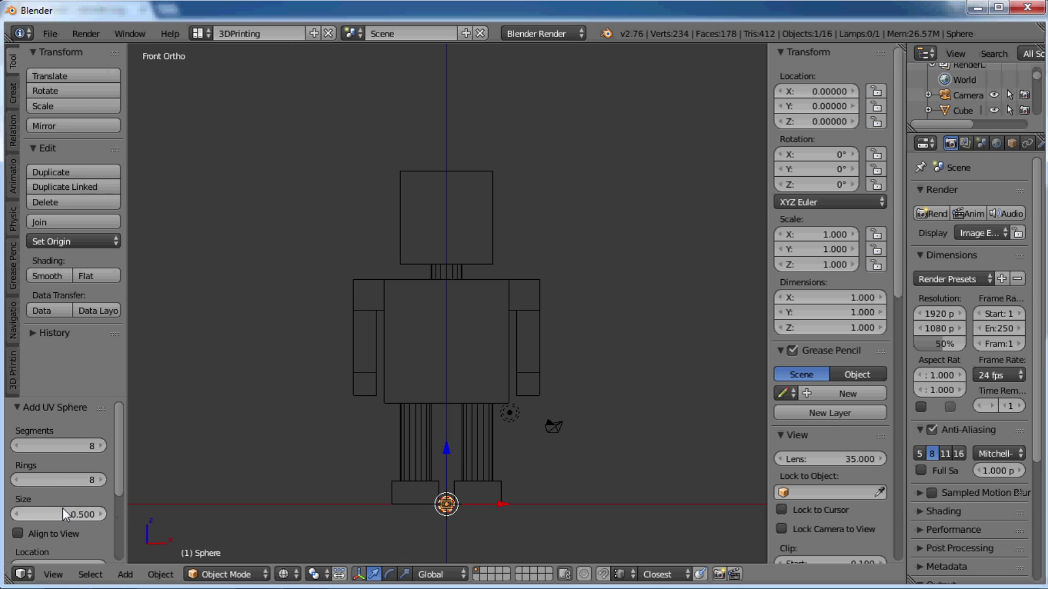
# - Set the eye sphere's location to -1.5 on X and 19.5 on Z so it sits on the head
pyautogui.scroll(-2, 62, 508)
pyautogui.scroll(-2, 62, 507)
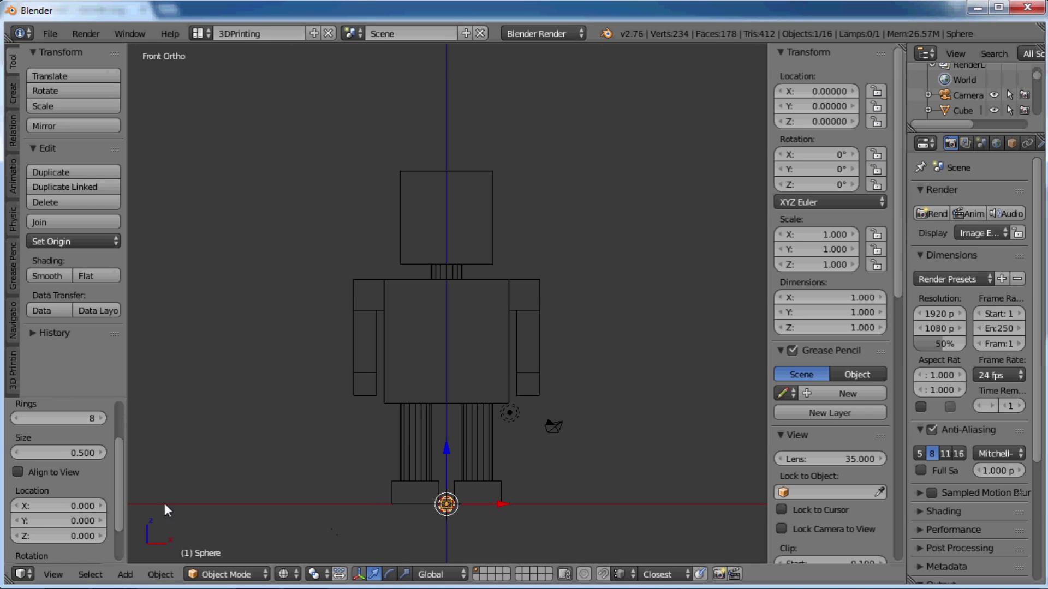
pyautogui.click(71, 506)
pyautogui.write('-1.5')
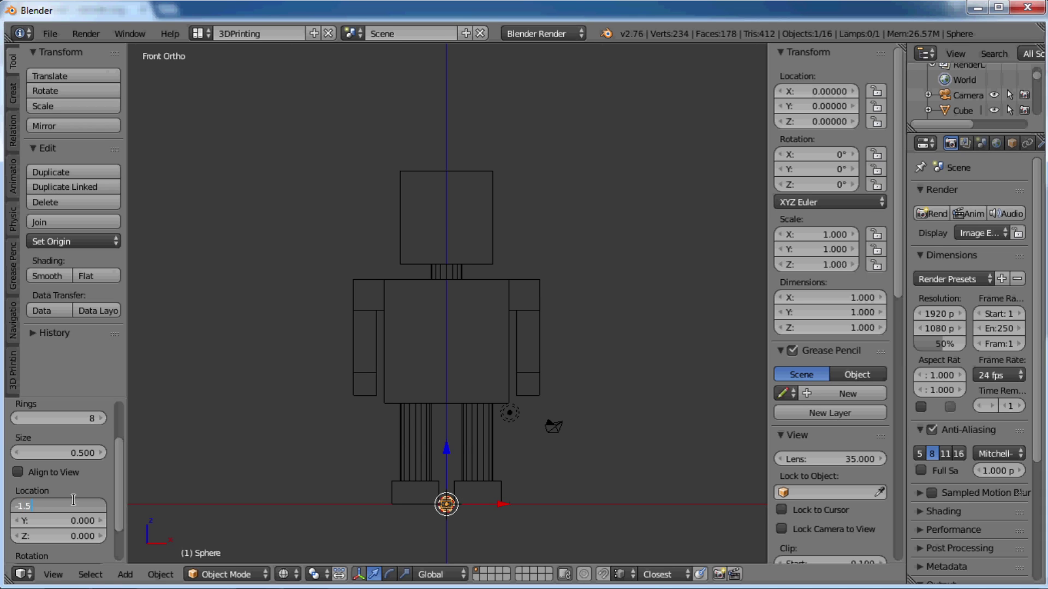
pyautogui.press('Tab')
pyautogui.press('Tab')
pyautogui.write('19.5')
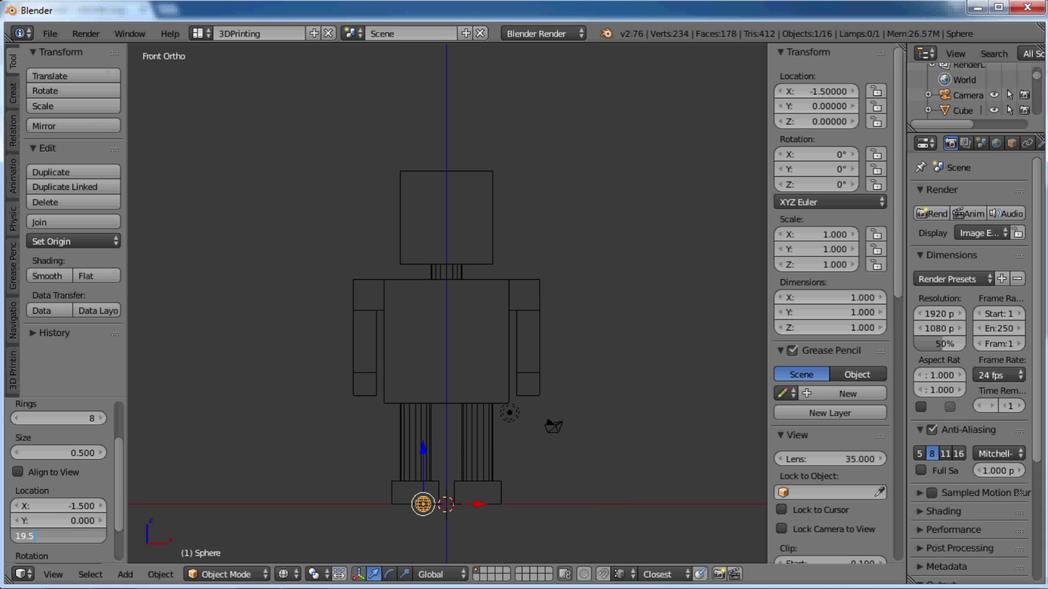
pyautogui.press('Return')
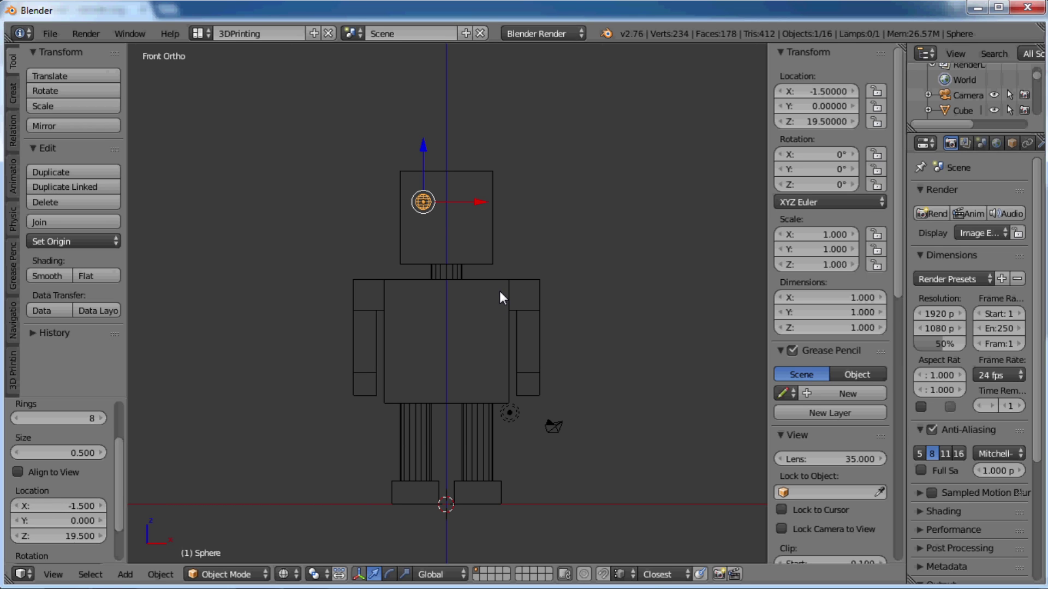
# - Move the eye sphere by -2 along Y in the right view, onto the front face of the head
pyautogui.press('KP_3')
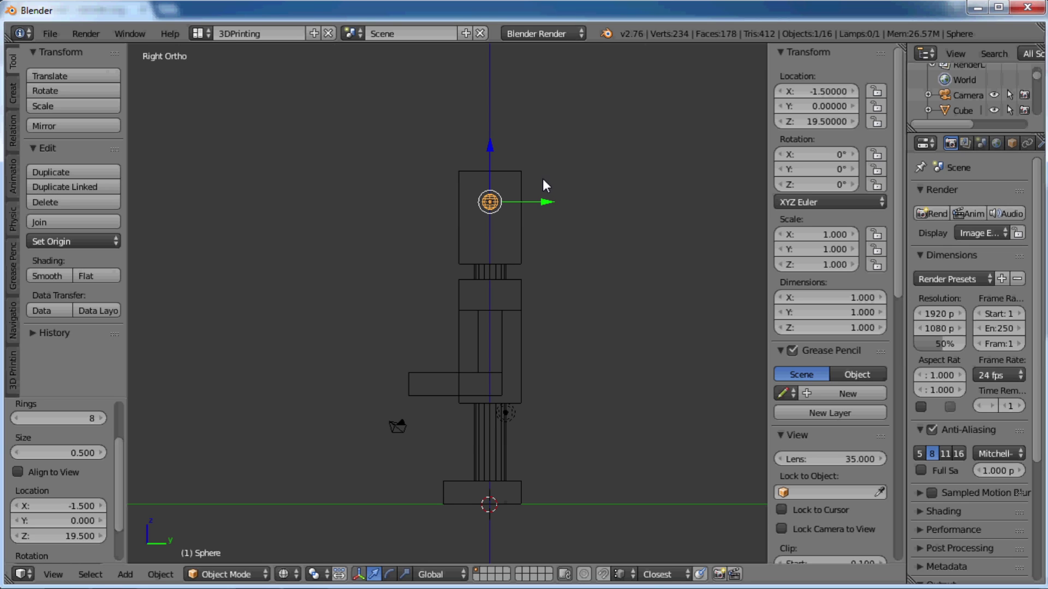
pyautogui.write('gy')
pyautogui.write('-2')
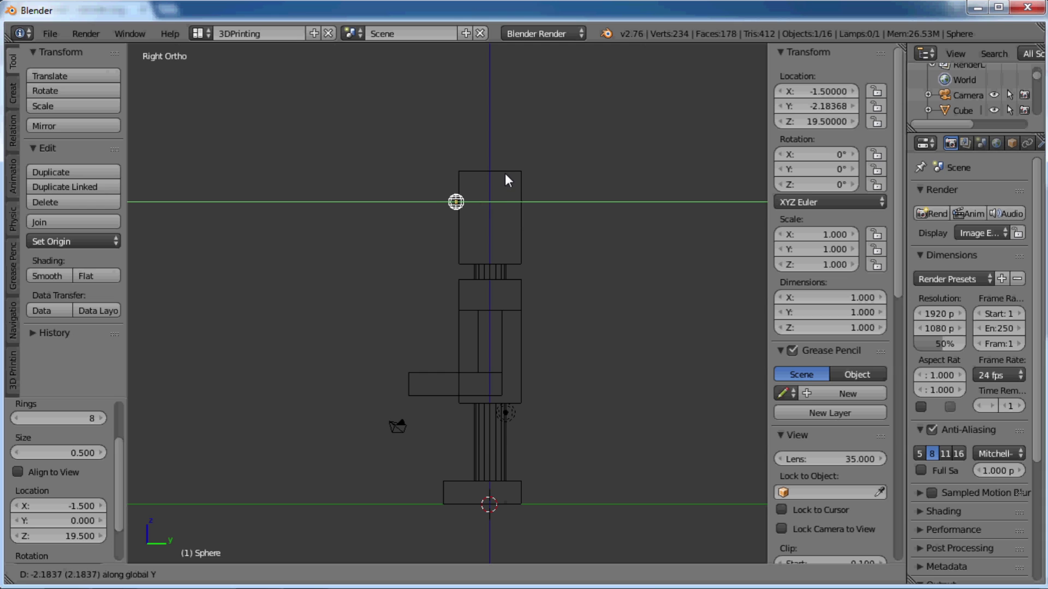
pyautogui.press('Return')
pyautogui.scroll(1, 330, 166)
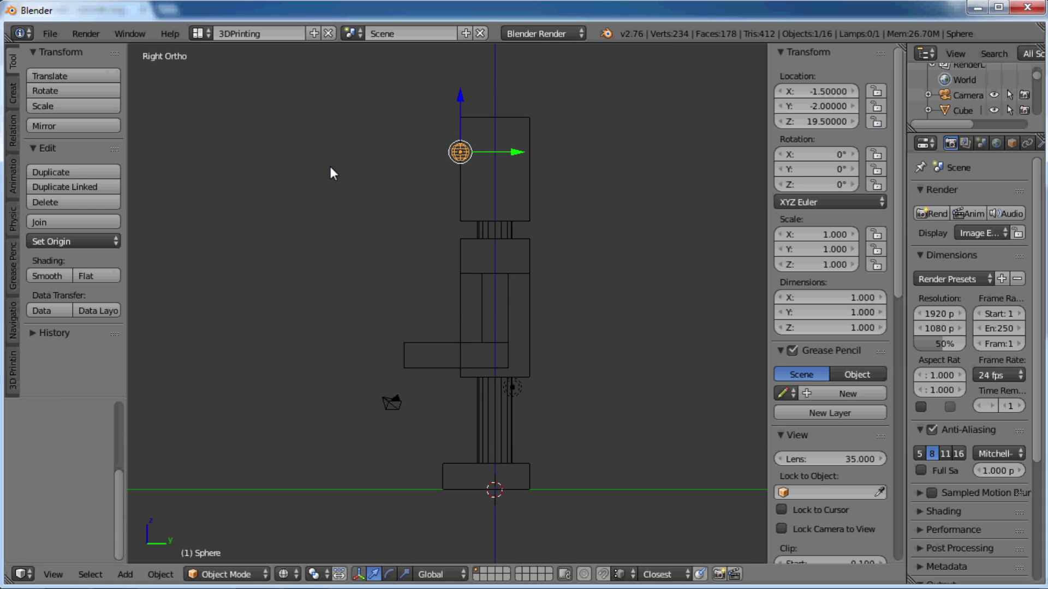
# - Duplicate the eye sphere in the front view and offset the copy 3 along X for the second eye
pyautogui.press('KP_1')
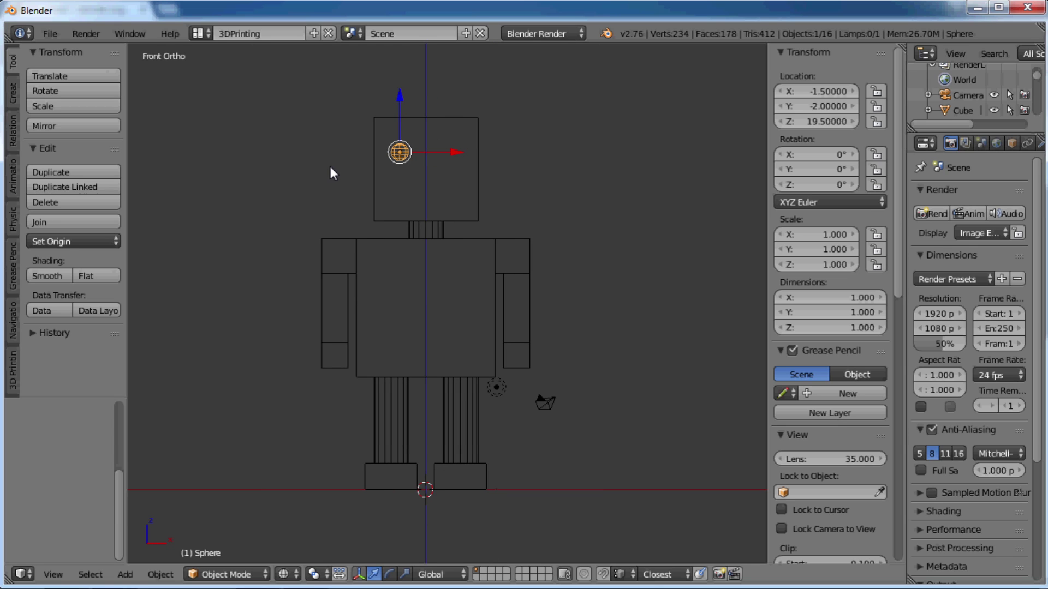
pyautogui.hotkey('shift', 'd')
pyautogui.press('x')
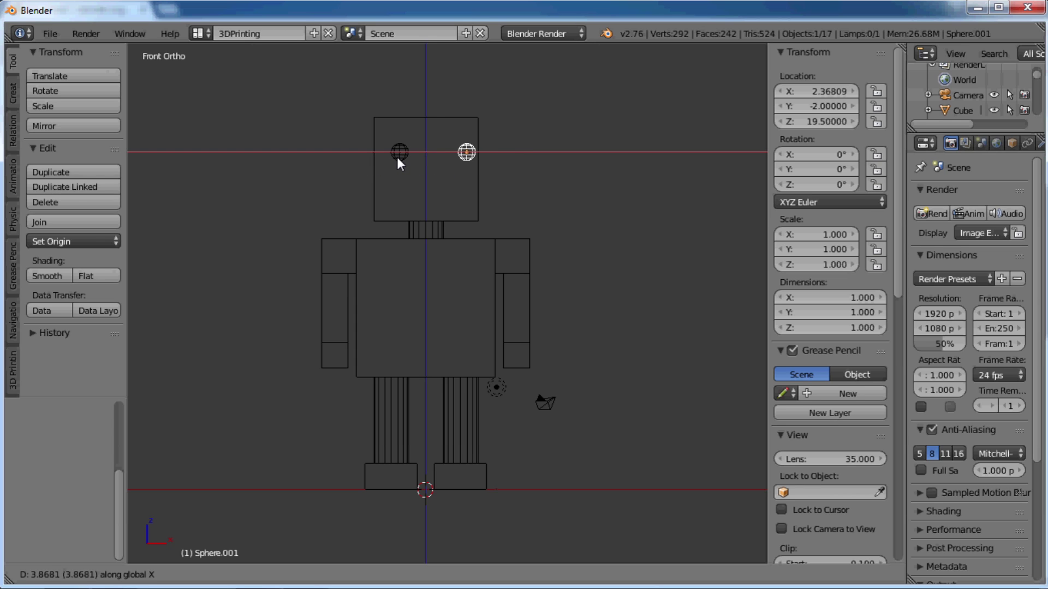
pyautogui.write('3')
pyautogui.press('Return')
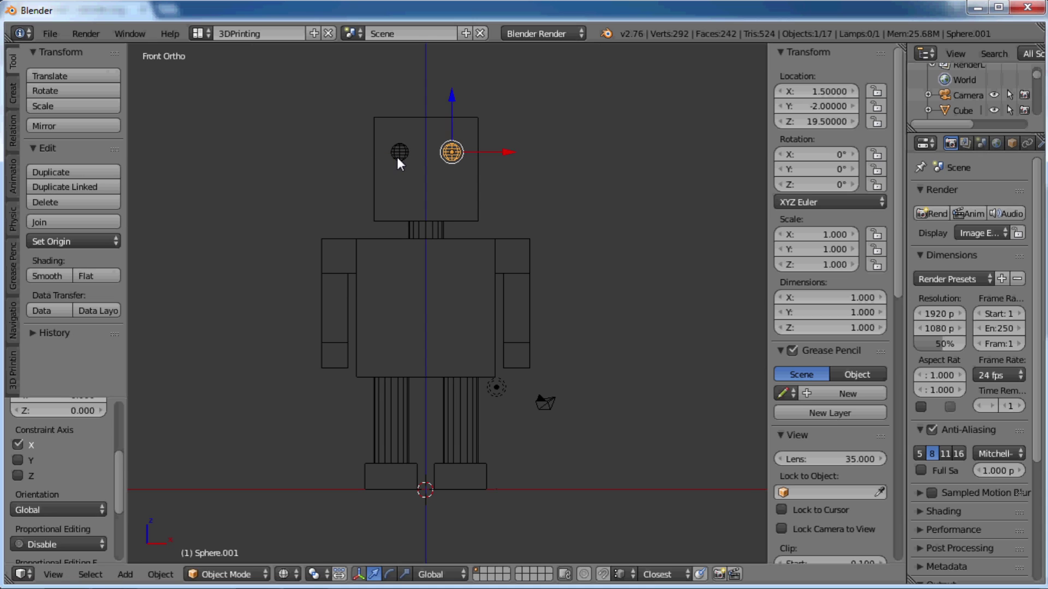
# - Add a cylinder for the mouth with 16 vertices, a radius of 2 and a depth of 0.5
pyautogui.hotkey('shift', 'a')
pyautogui.moveTo(398, 157)
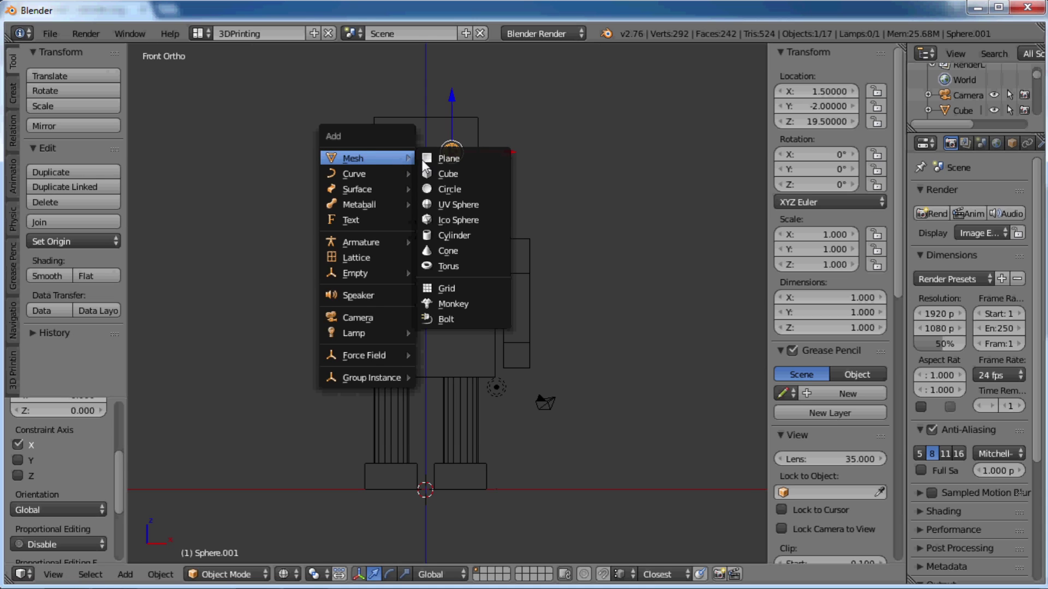
pyautogui.click(456, 235)
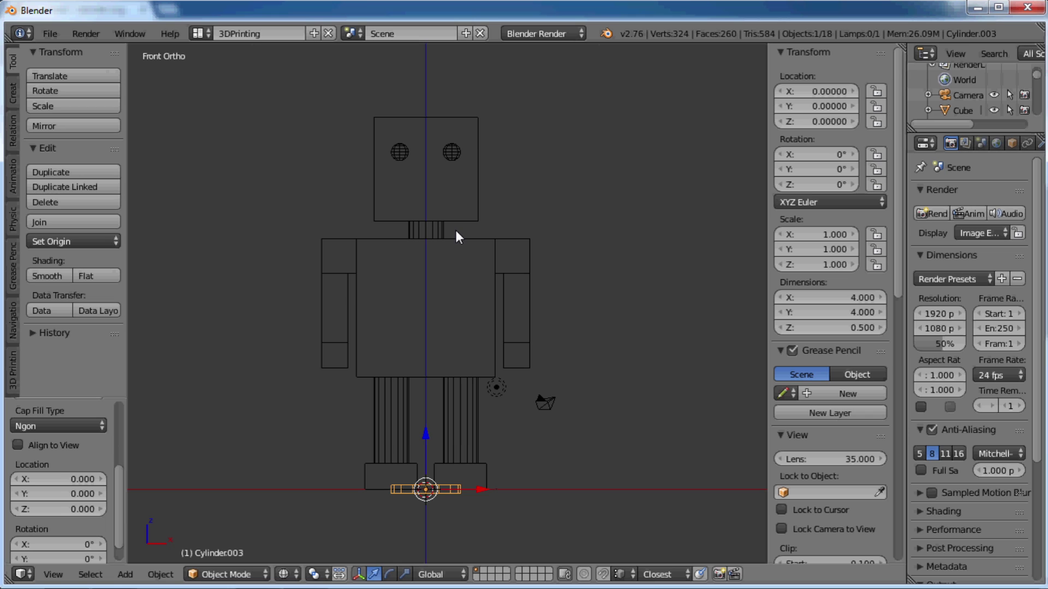
pyautogui.scroll(5, 36, 444)
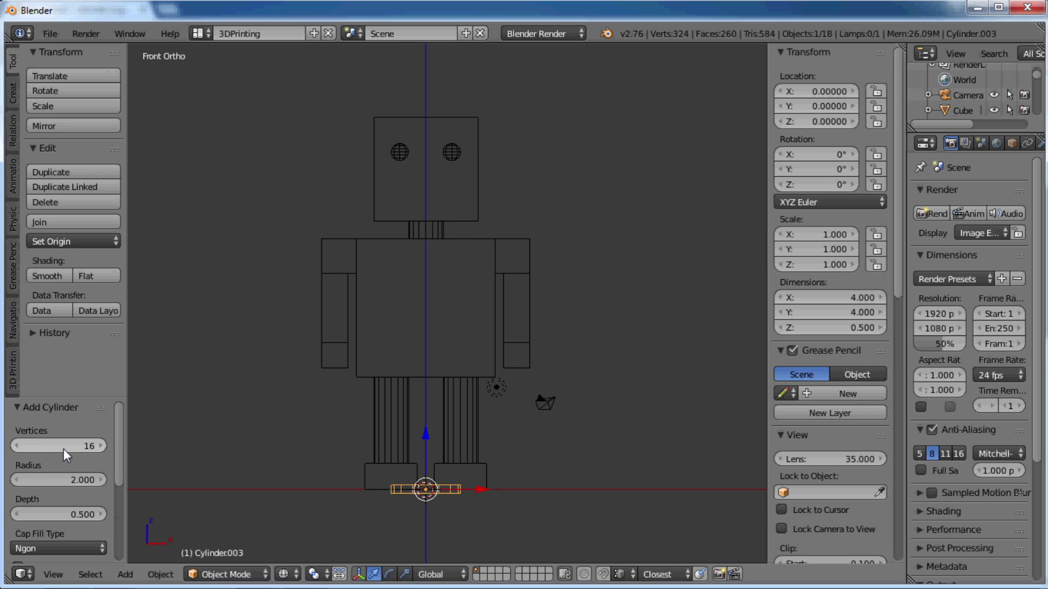
pyautogui.click(58, 512)
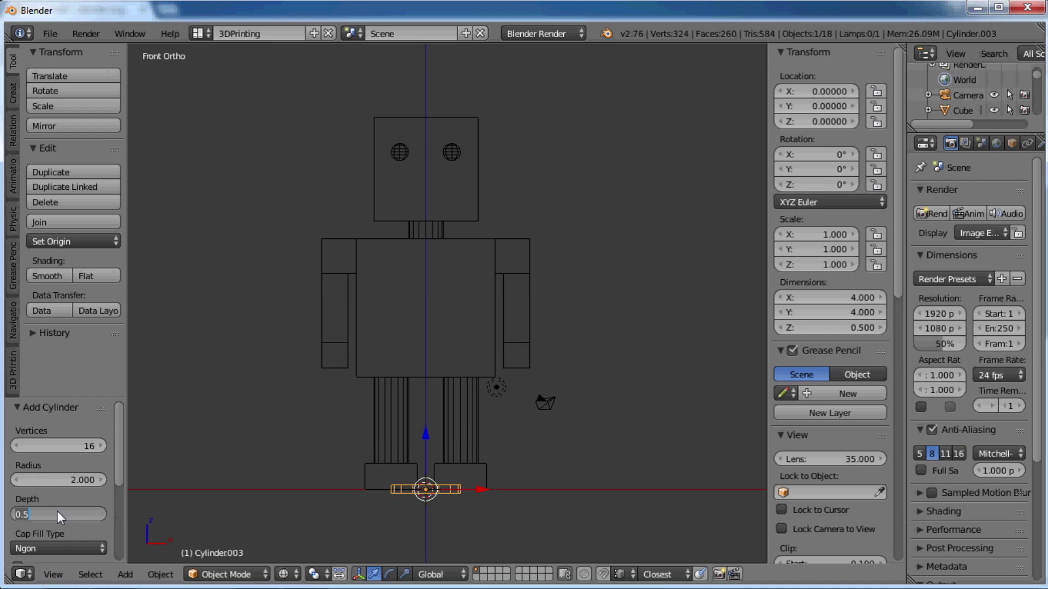
pyautogui.press('Return')
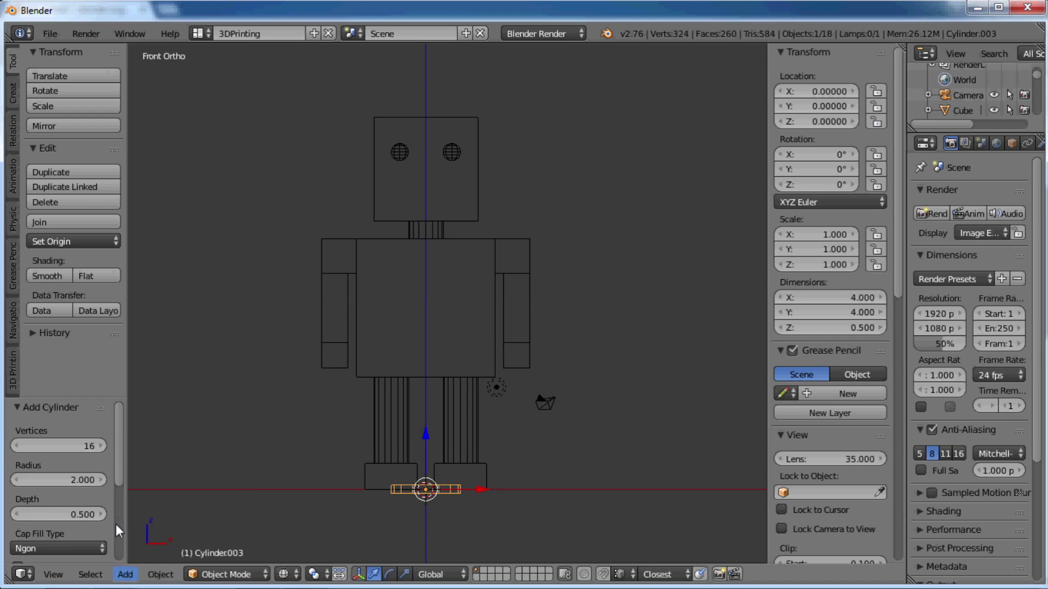
# - Set the mouth cylinder's Z location to 17 so it lies within the head below the eyes
pyautogui.scroll(-5, 49, 529)
pyautogui.click(54, 505)
pyautogui.write('17')
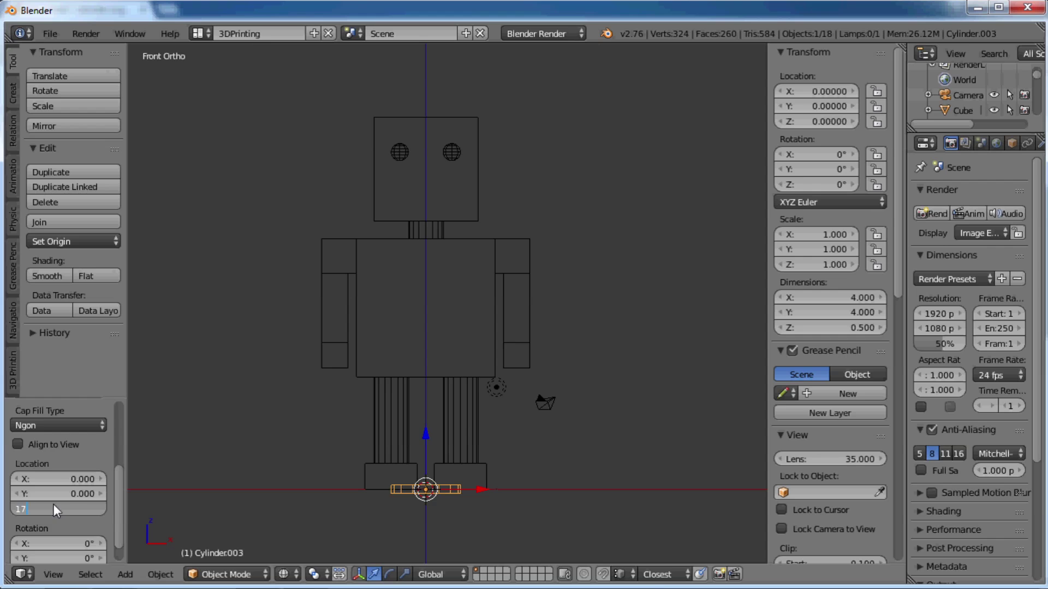
pyautogui.press('Return')
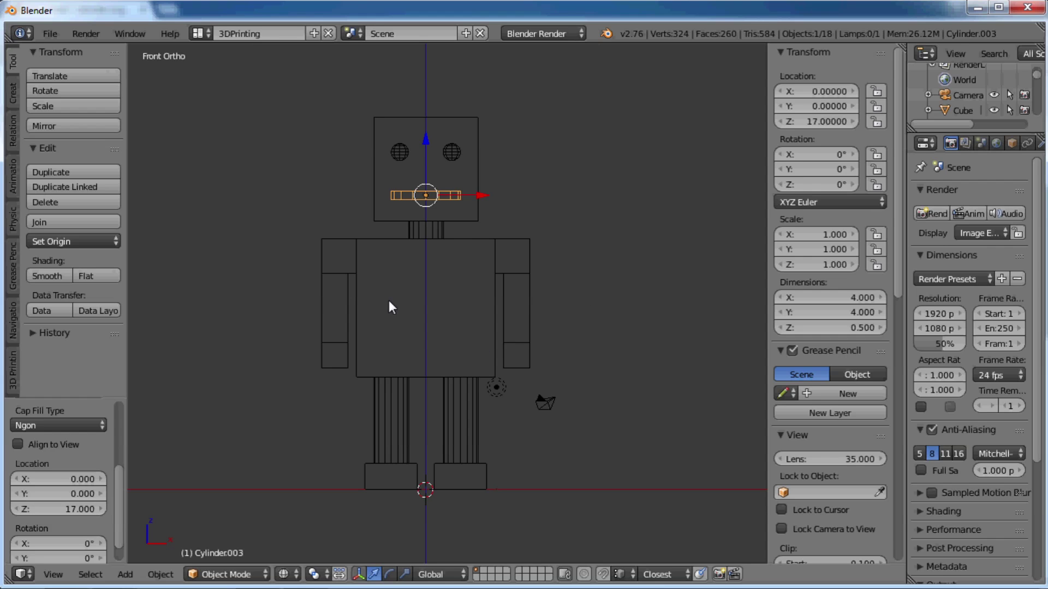
# - Rotate the mouth cylinder to 1350° about X in the right view so it stands upright
pyautogui.press('KP_3')
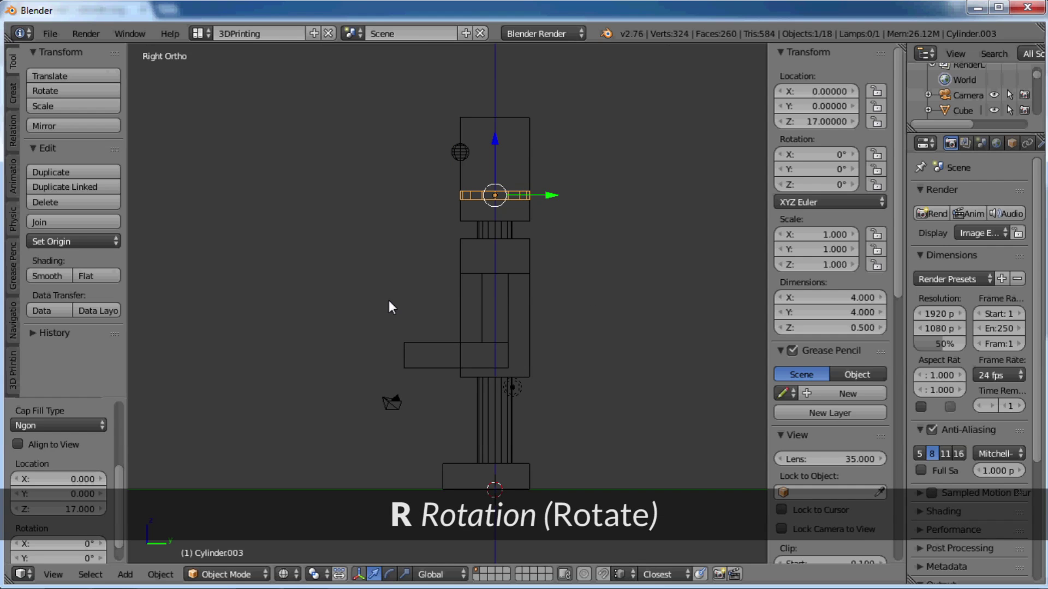
pyautogui.press('r')
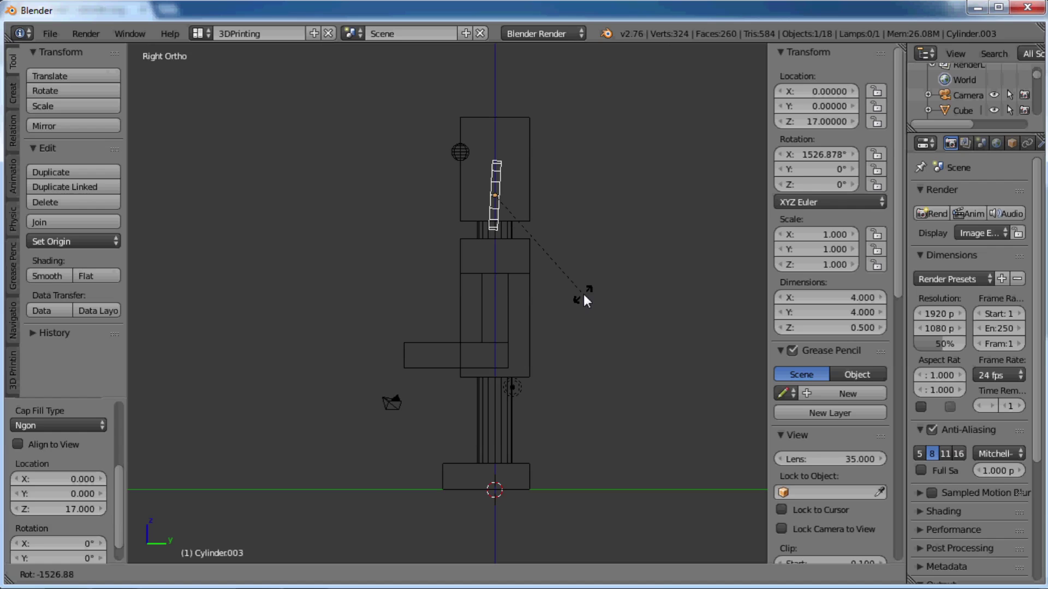
pyautogui.write('1350')
pyautogui.press('Return')
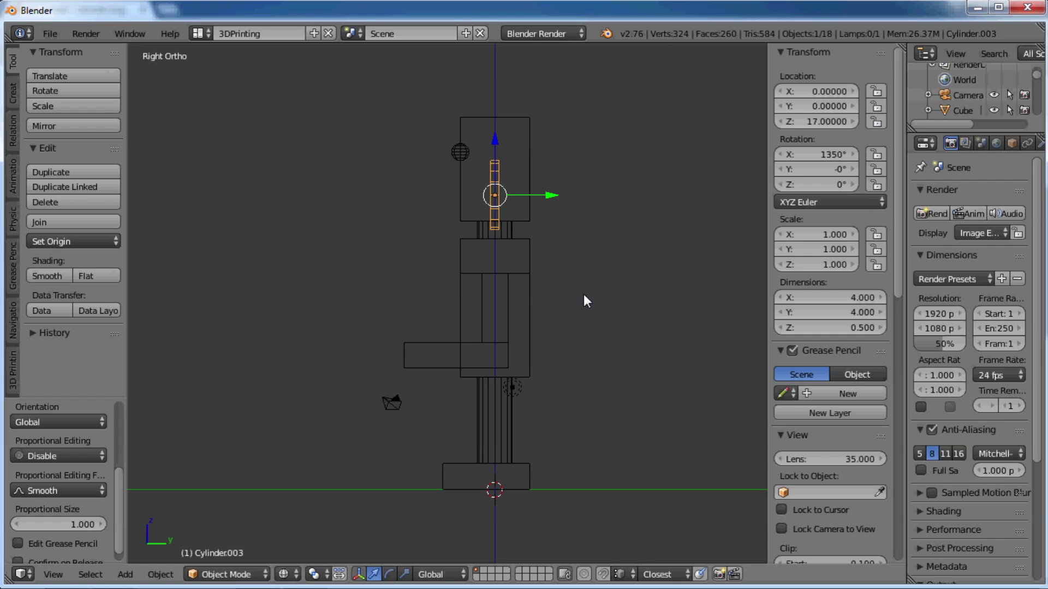
# - Move the mouth cylinder -2.25 along Y so it sits on the front face of the head
pyautogui.press('g')
pyautogui.press('y')
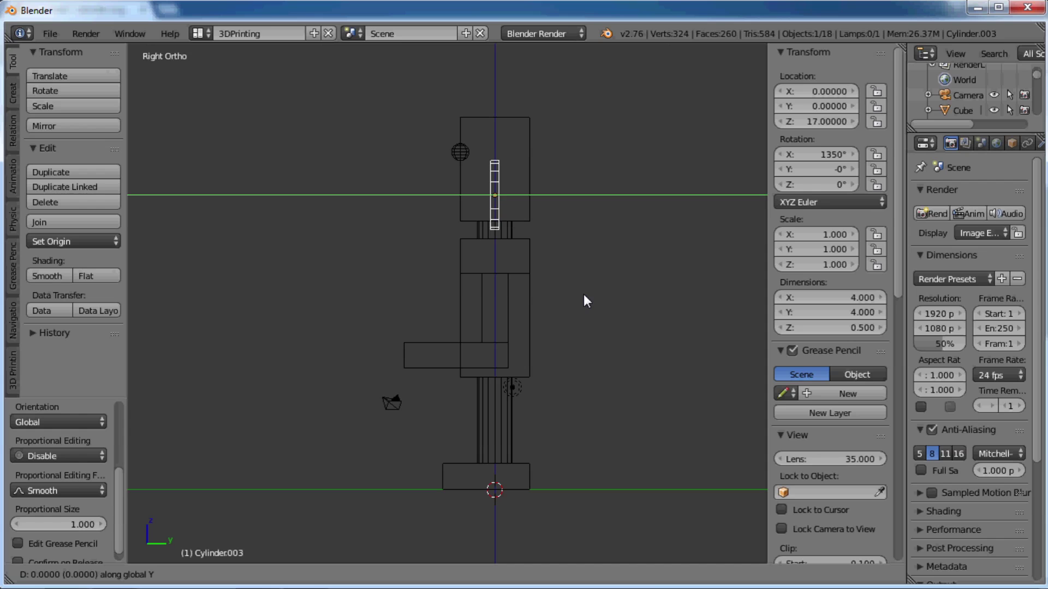
pyautogui.write('-2.25')
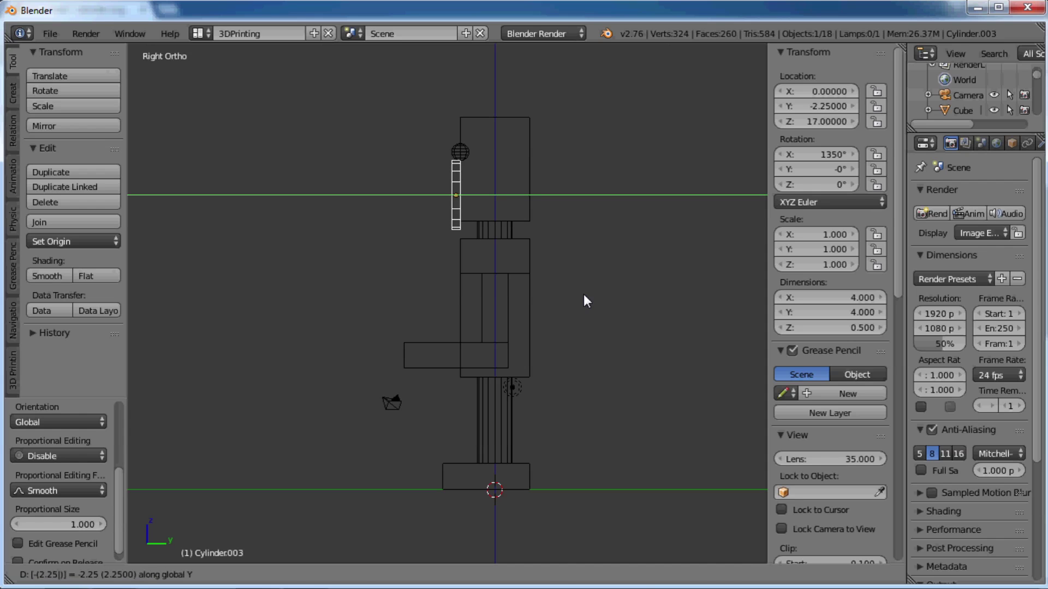
pyautogui.press('Return')
# - Scale the mouth cylinder by 0.5 along Z in the front view to flatten it into an oval
pyautogui.press('KP_1')
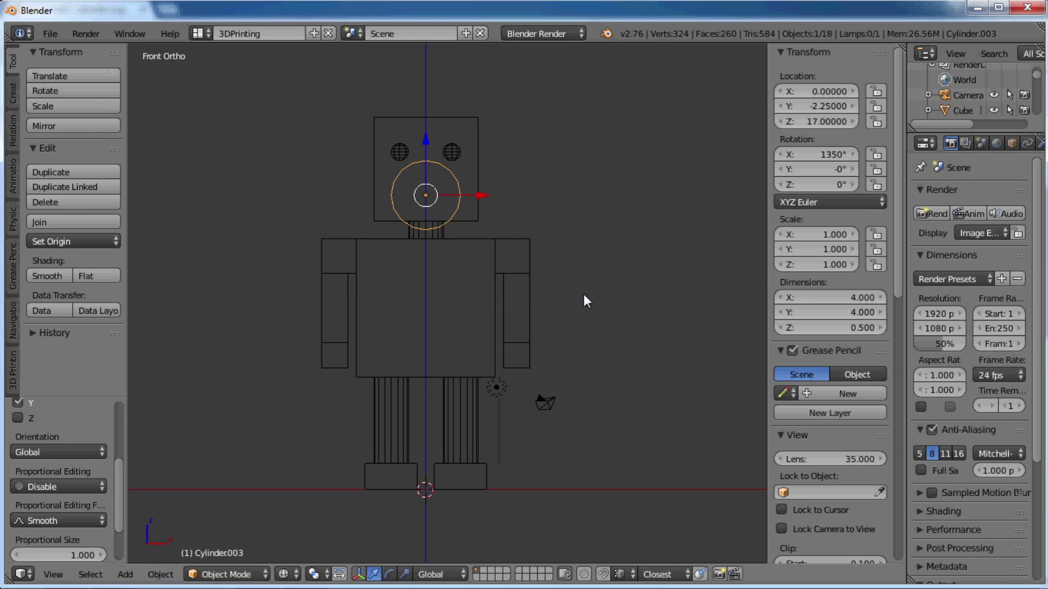
pyautogui.press('s')
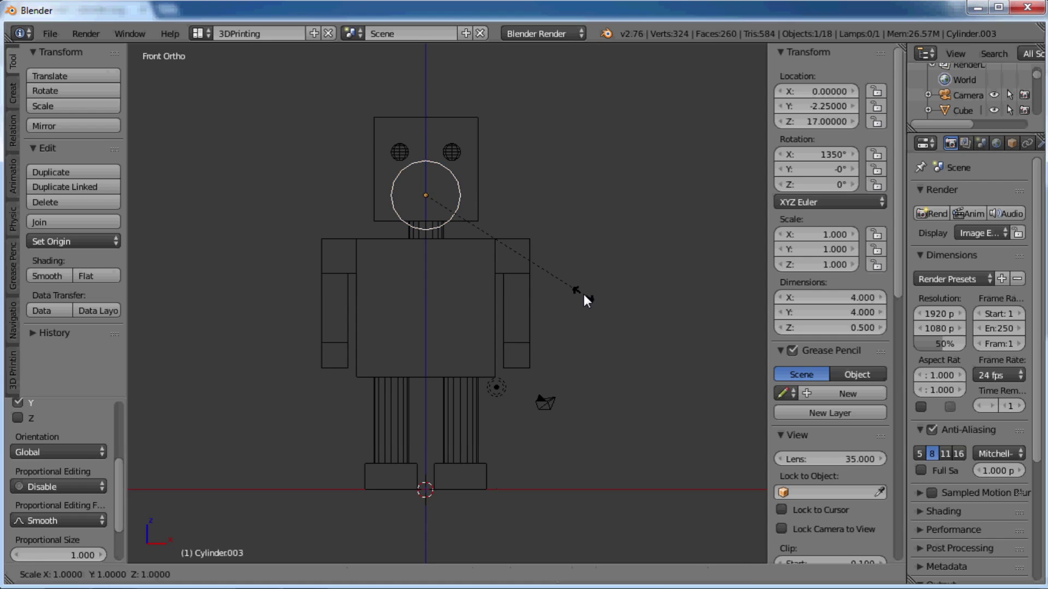
pyautogui.press('z')
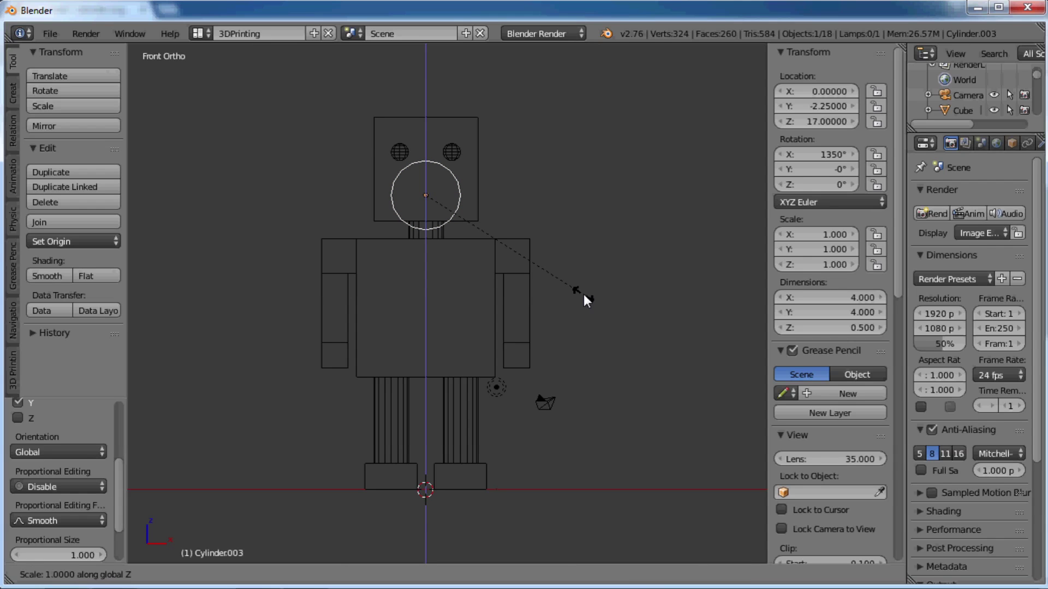
pyautogui.write('0.5')
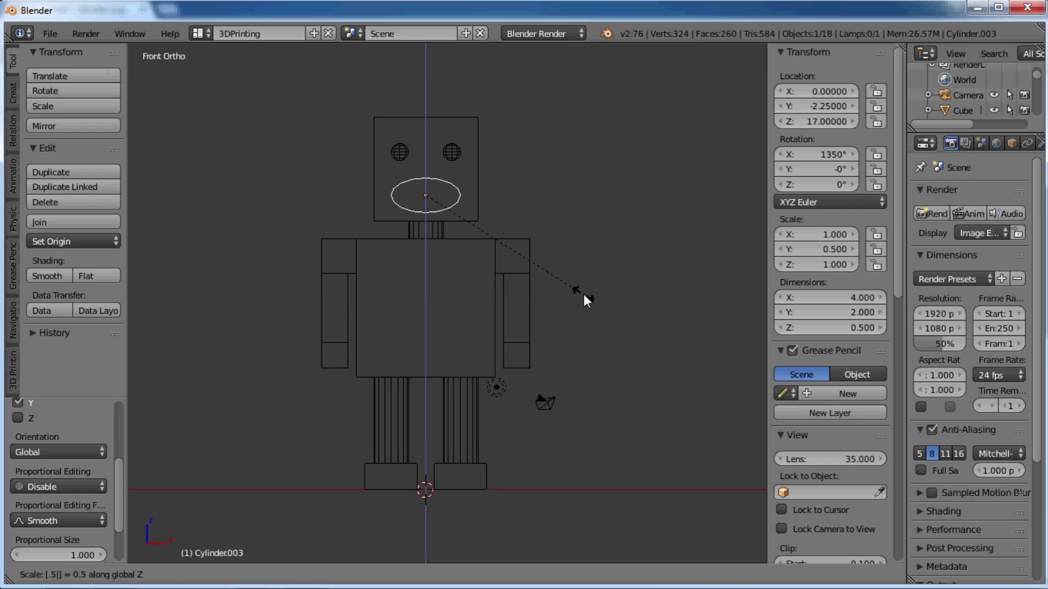
pyautogui.press('Return')
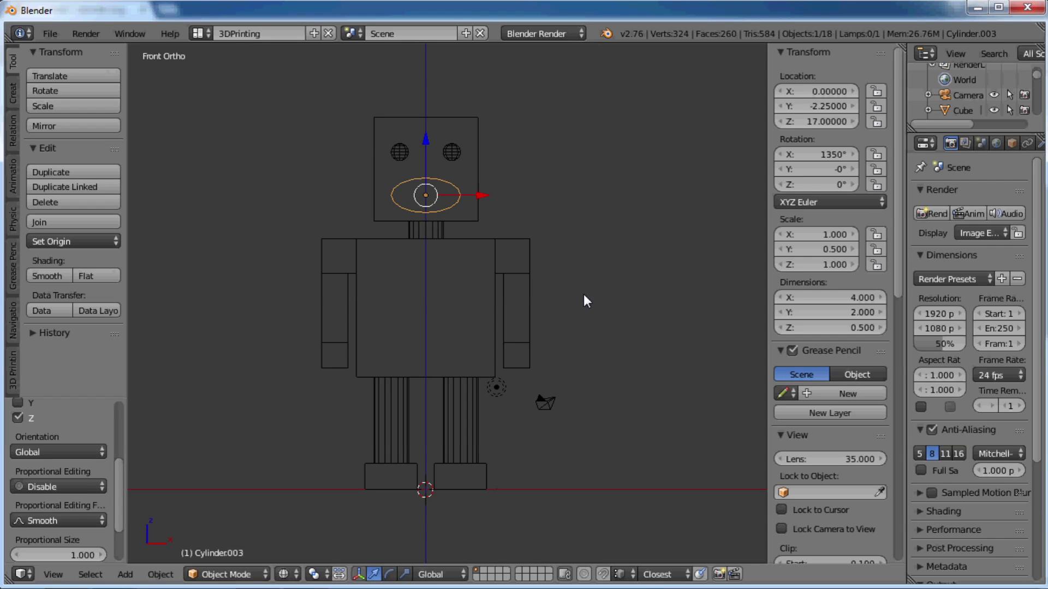
# - Add a cube with a radius of 3 for the chest plate and set its Z location to 10
pyautogui.hotkey('shift', 'a')
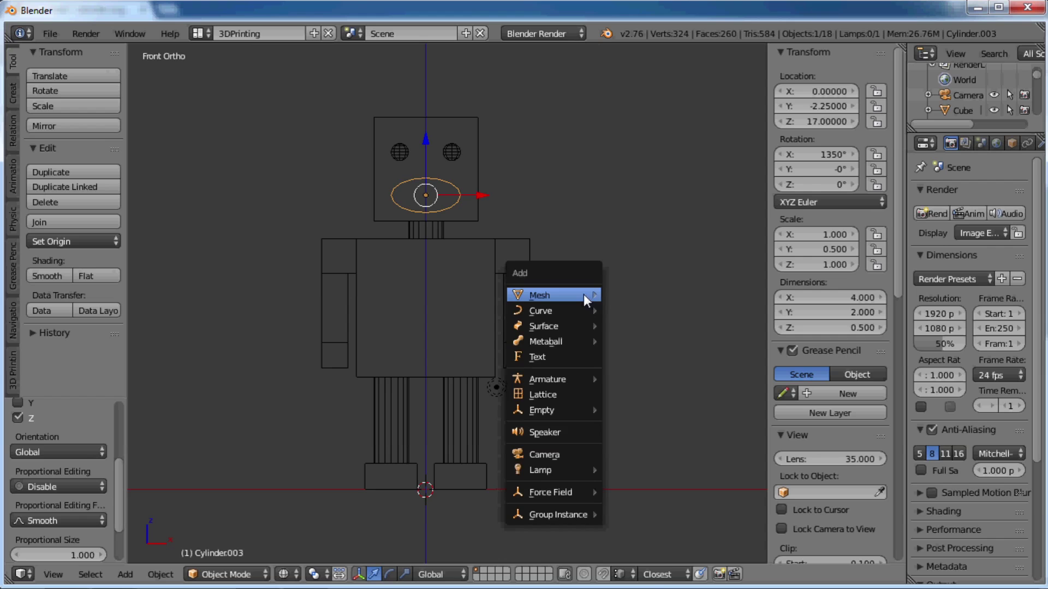
pyautogui.moveTo(584, 295)
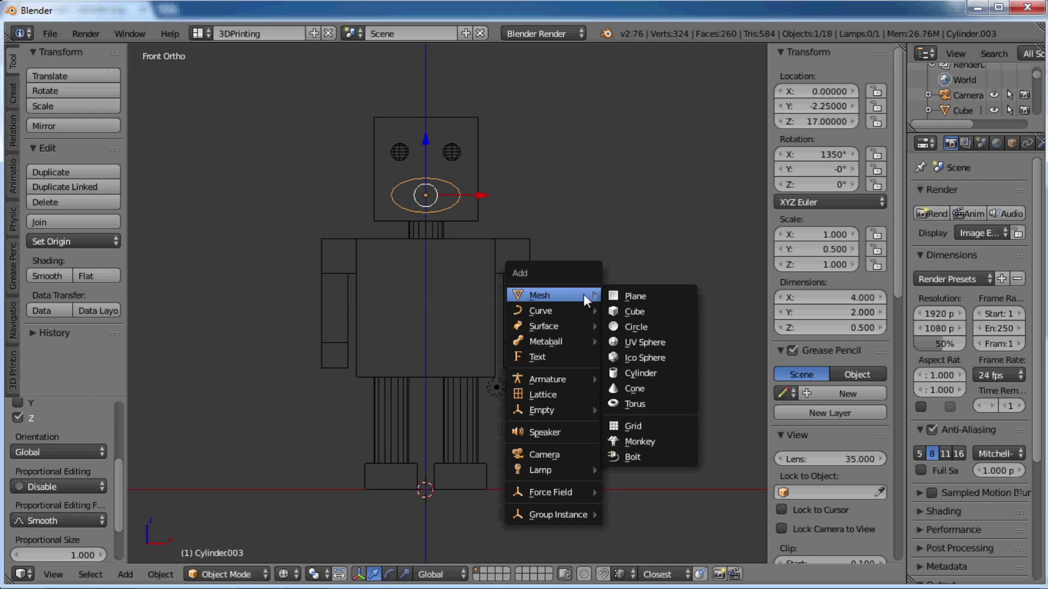
pyautogui.click(636, 313)
pyautogui.scroll(5, 89, 463)
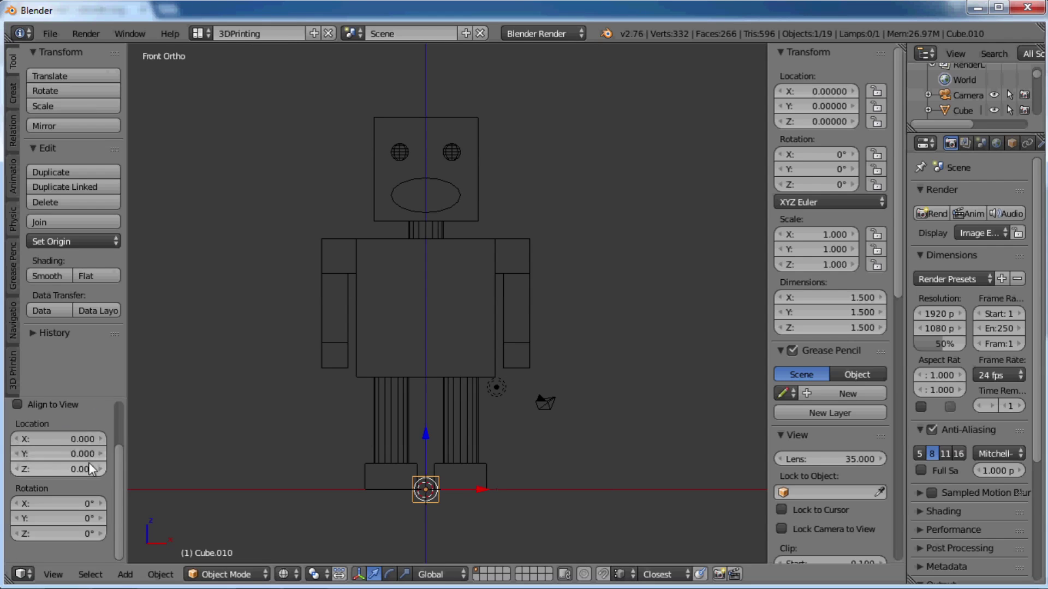
pyautogui.click(58, 445)
pyautogui.write('3')
pyautogui.press('Return')
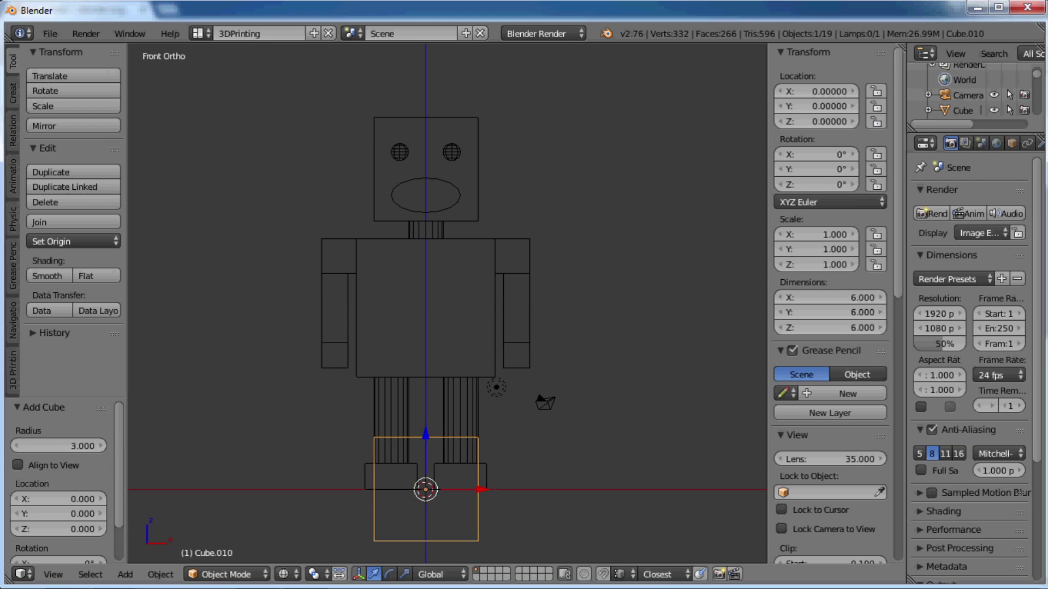
pyautogui.click(65, 526)
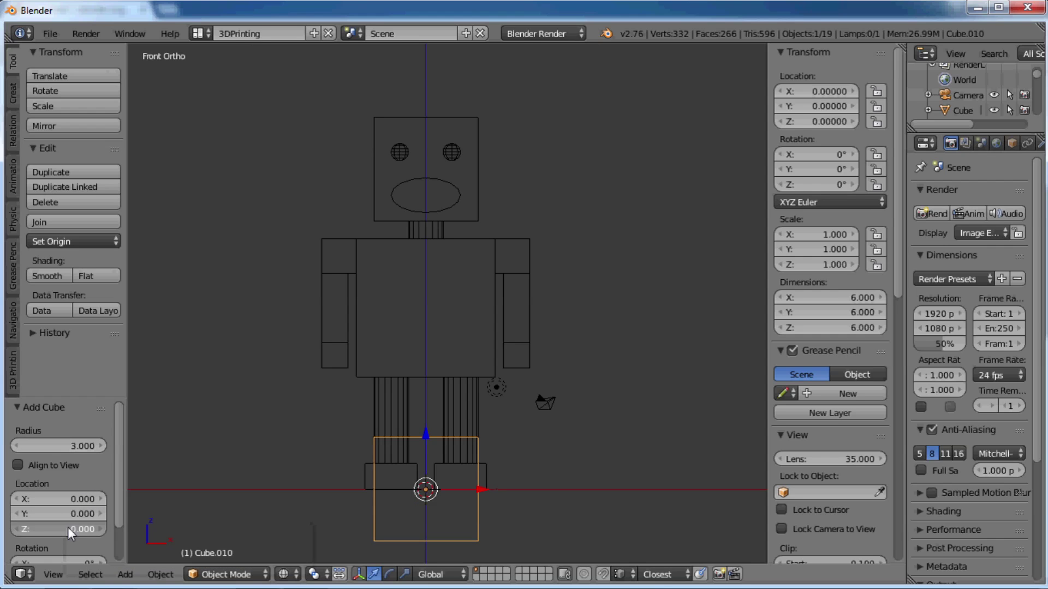
pyautogui.write('10')
pyautogui.press('Return')
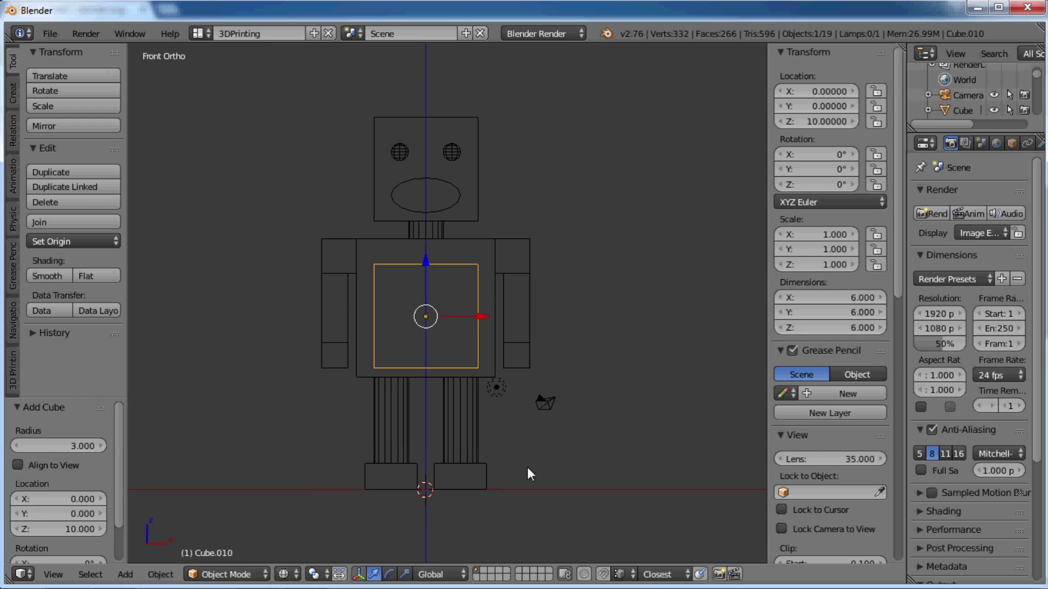
# - Scale the chest cube along Z to a height of 5, a factor of about 0.833
pyautogui.press('s')
pyautogui.press('z')
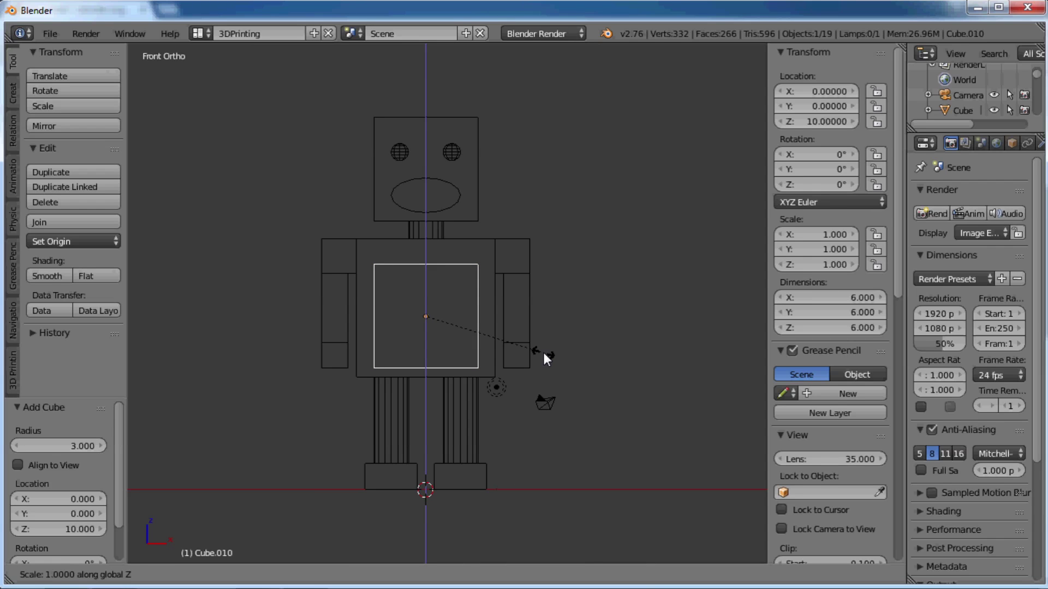
pyautogui.click(498, 270)
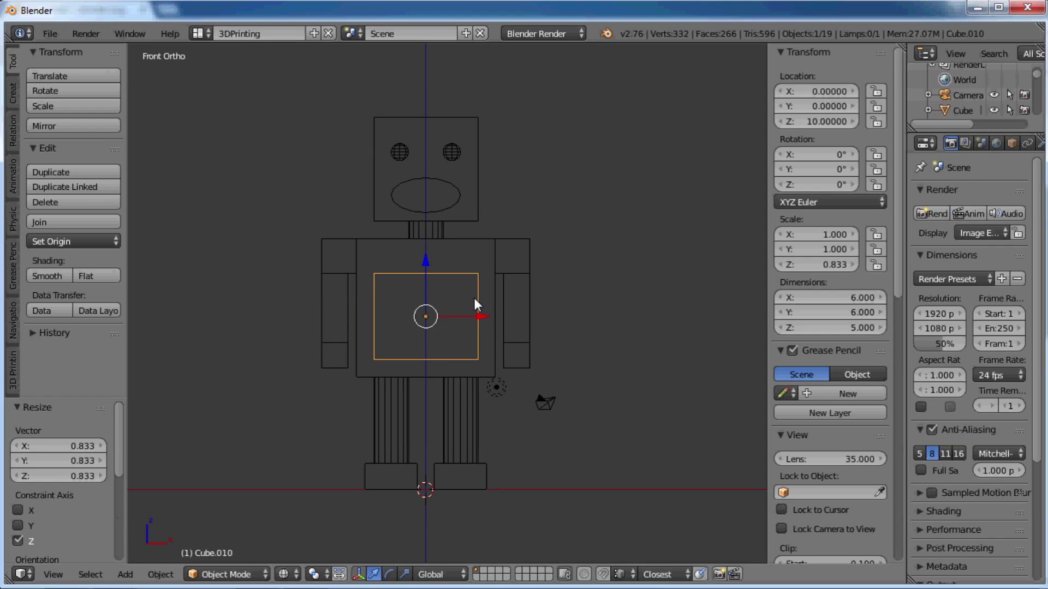
# - Move the chest cube -2.25 along Y in the right view, towards the front of the torso
pyautogui.press('ctrl+KP_1')
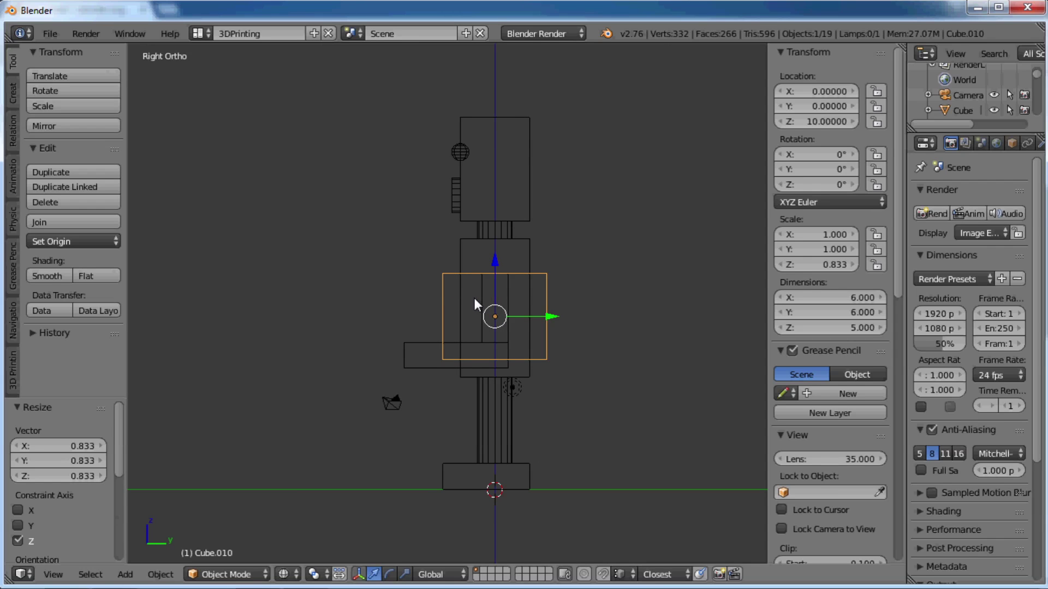
pyautogui.press('g')
pyautogui.press('y')
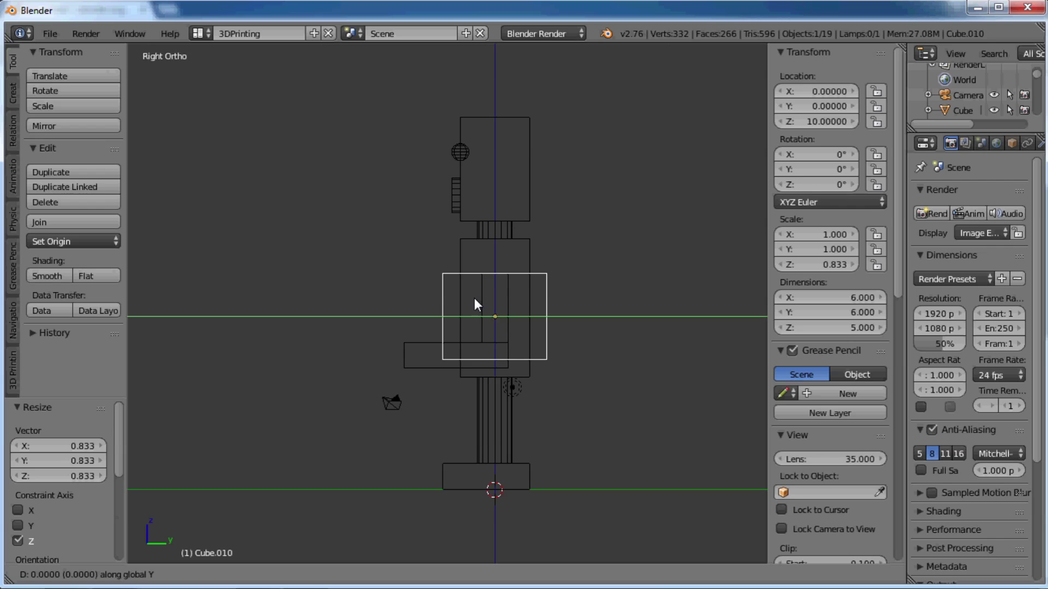
pyautogui.write('-2.25')
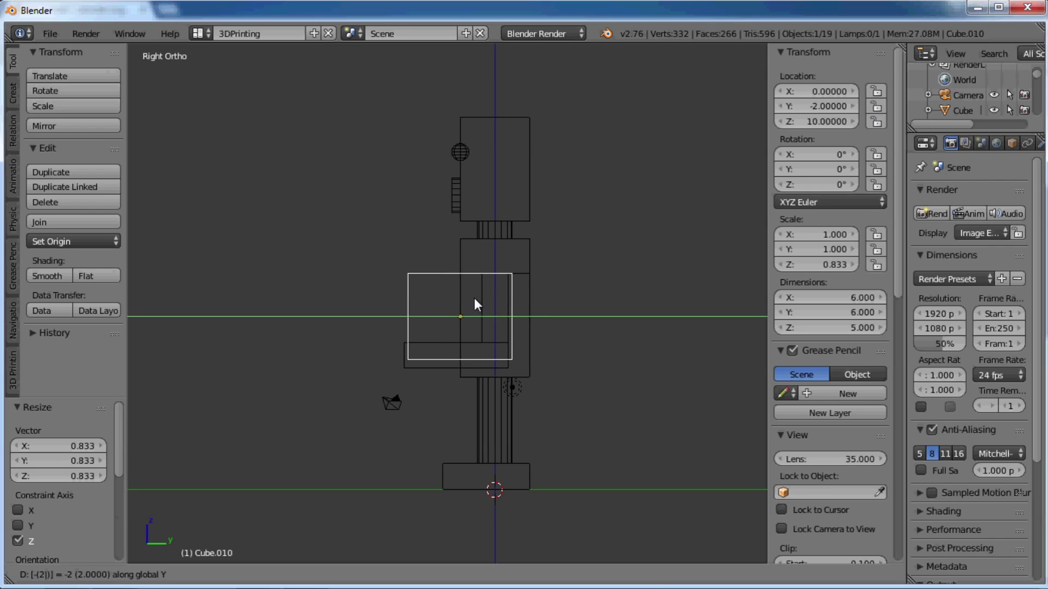
pyautogui.press('Return')
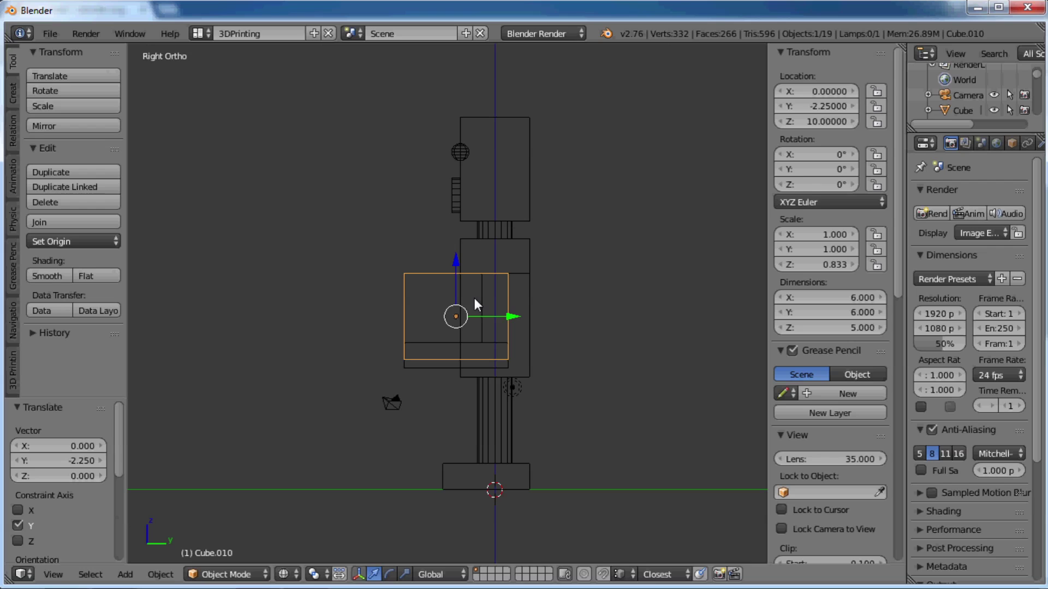
# - Scale the chest cube along Y to a thickness of 0.5 so it forms a thin plate on the torso front
pyautogui.press('s')
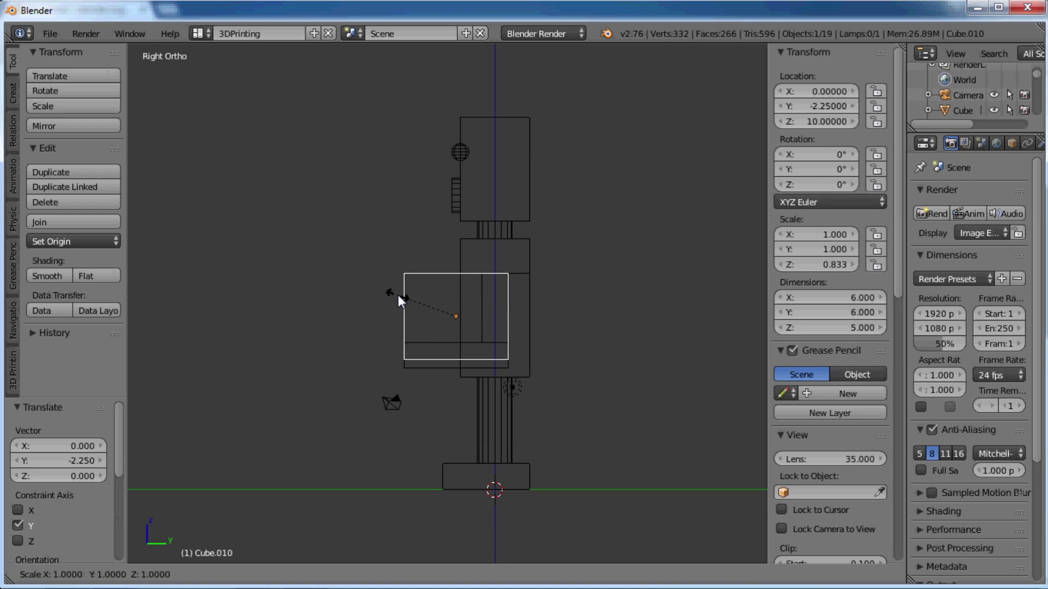
pyautogui.press('y')
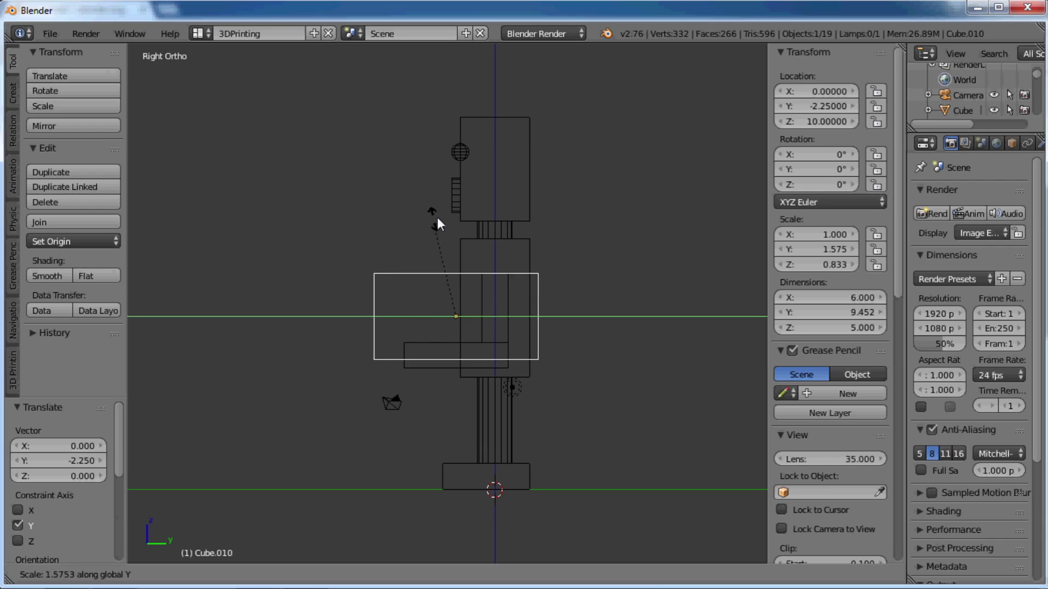
pyautogui.click(454, 183)
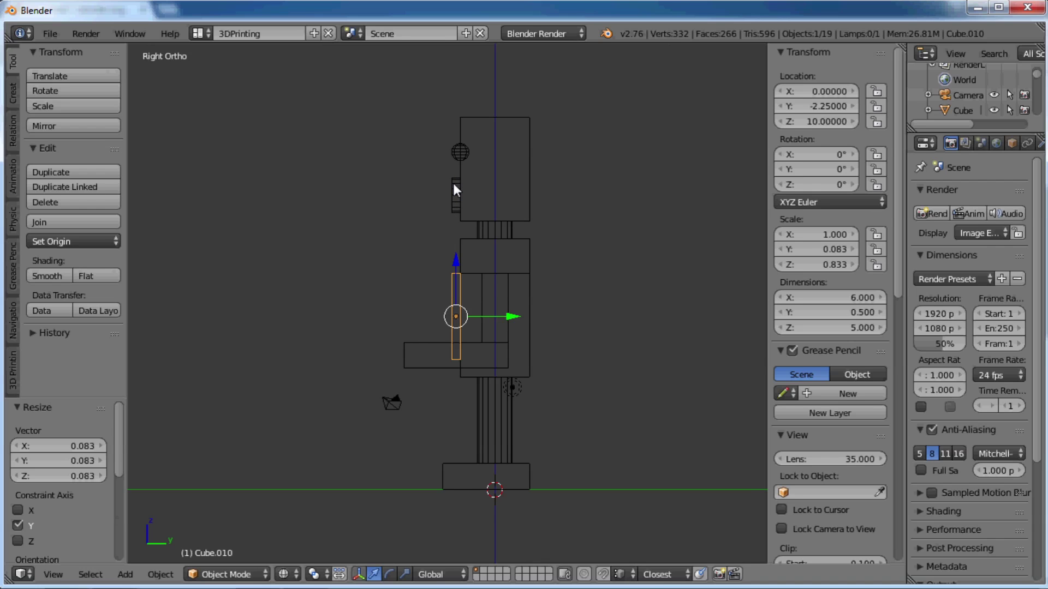
# - Duplicate the eye sphere on the positive X side in the front view and offset the copy -6 along Z onto the torso
pyautogui.press('KP_1')
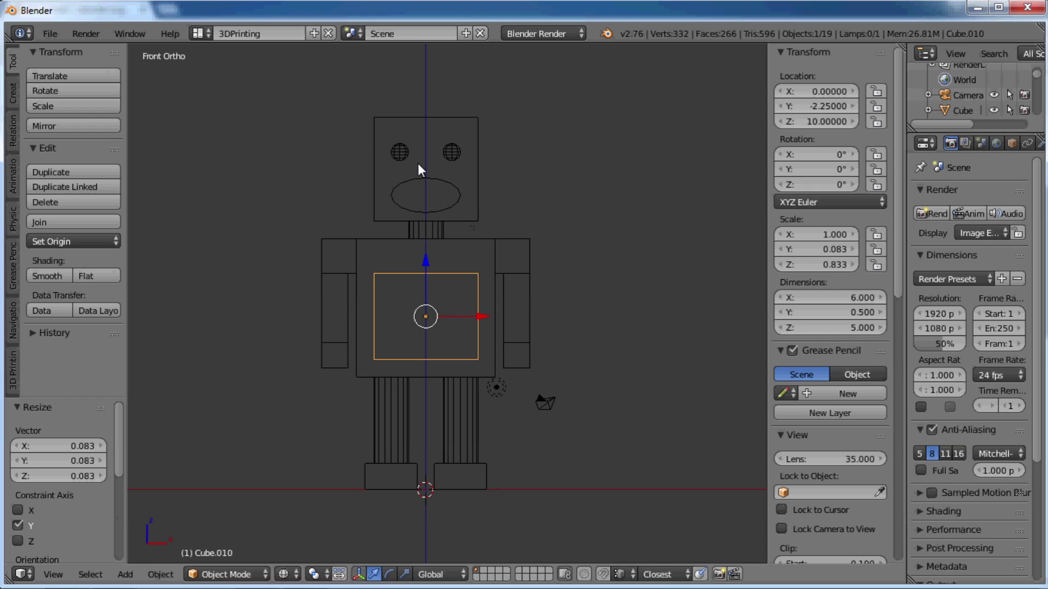
pyautogui.rightClick(452, 153)
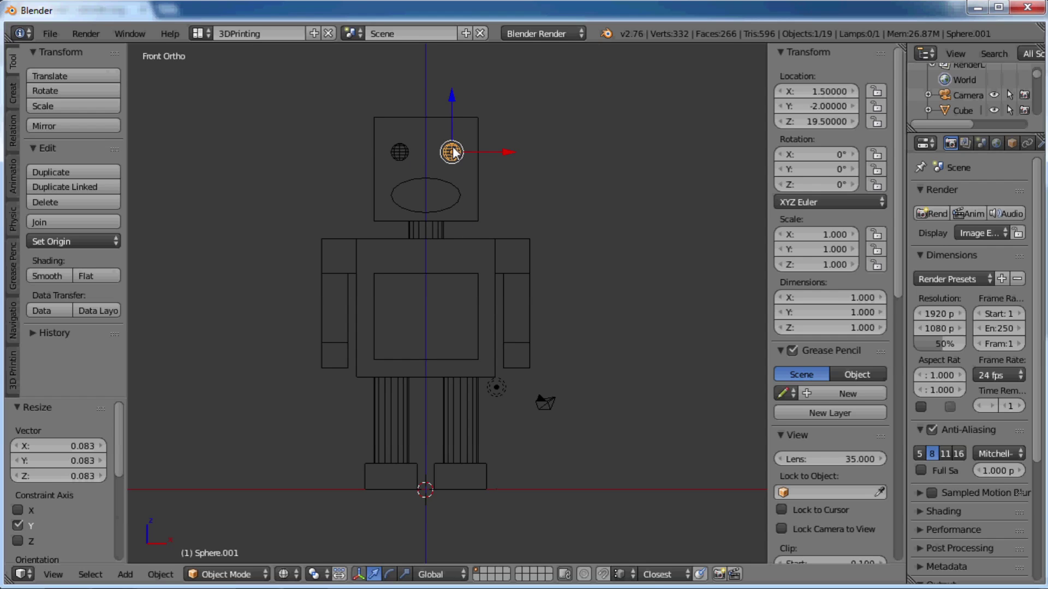
pyautogui.hotkey('shift', 'd')
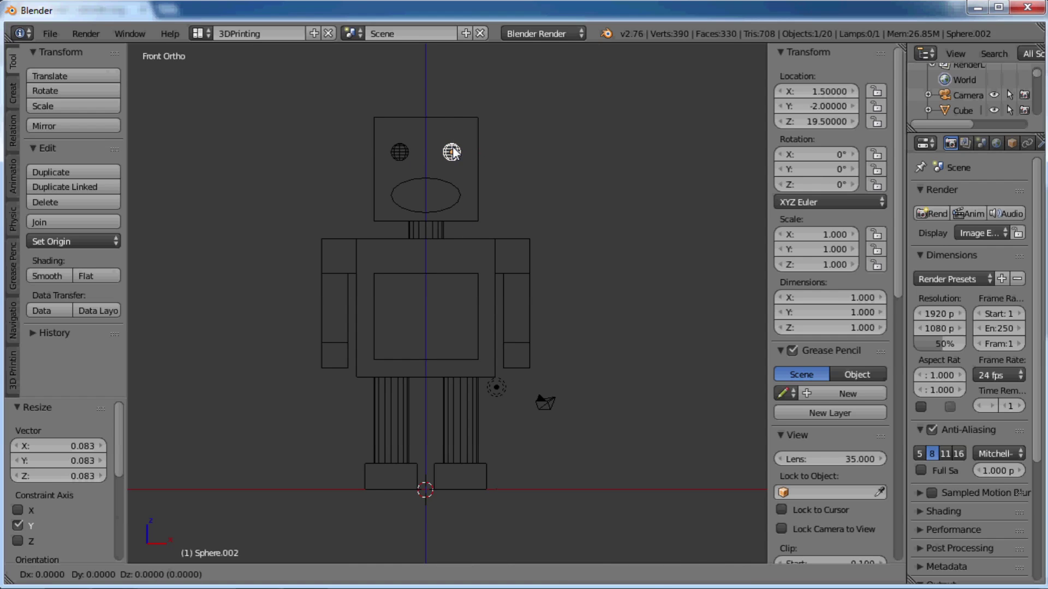
pyautogui.press('z')
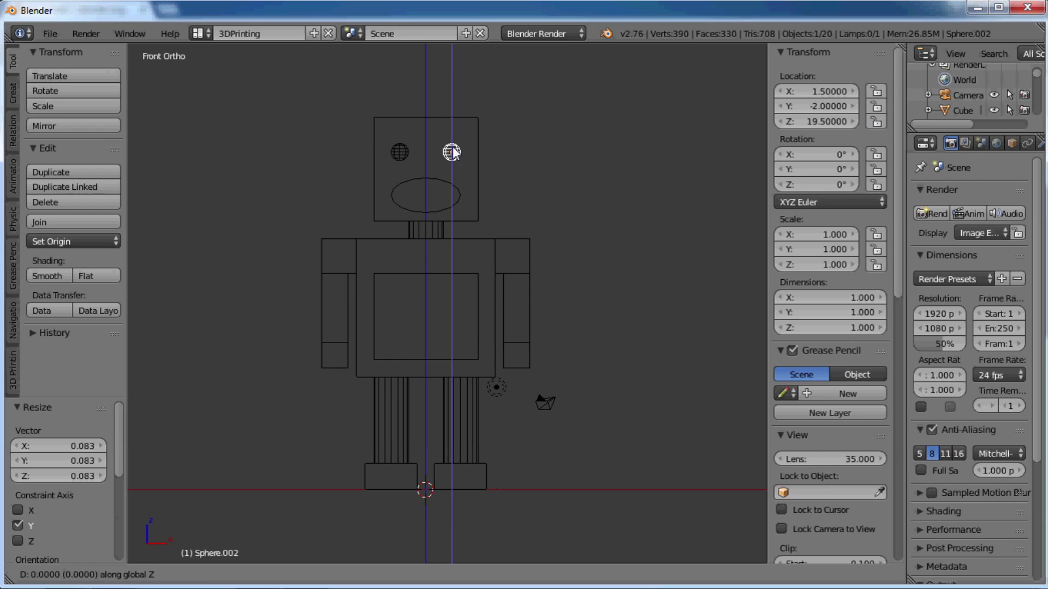
pyautogui.write('-6')
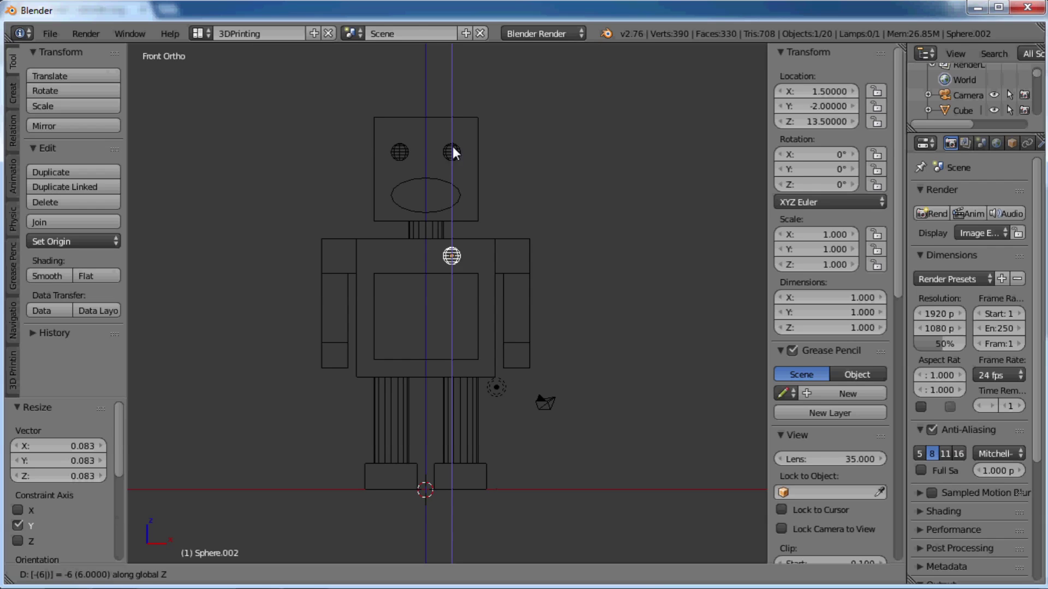
pyautogui.press('Return')
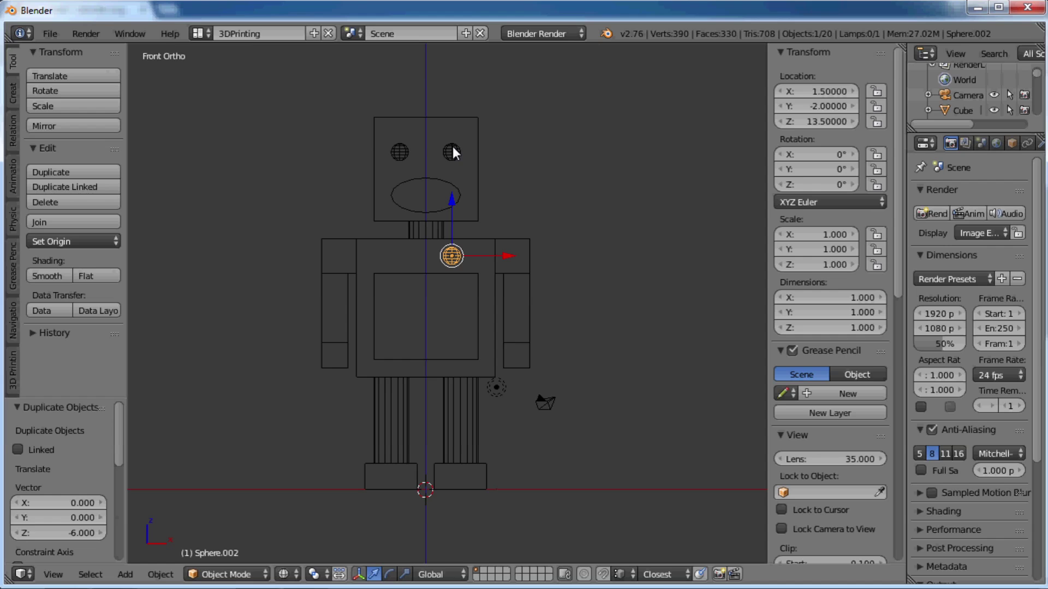
# - Move the sphere above the chest plate 1 along X, towards the shoulder
pyautogui.press('g')
pyautogui.write('x')
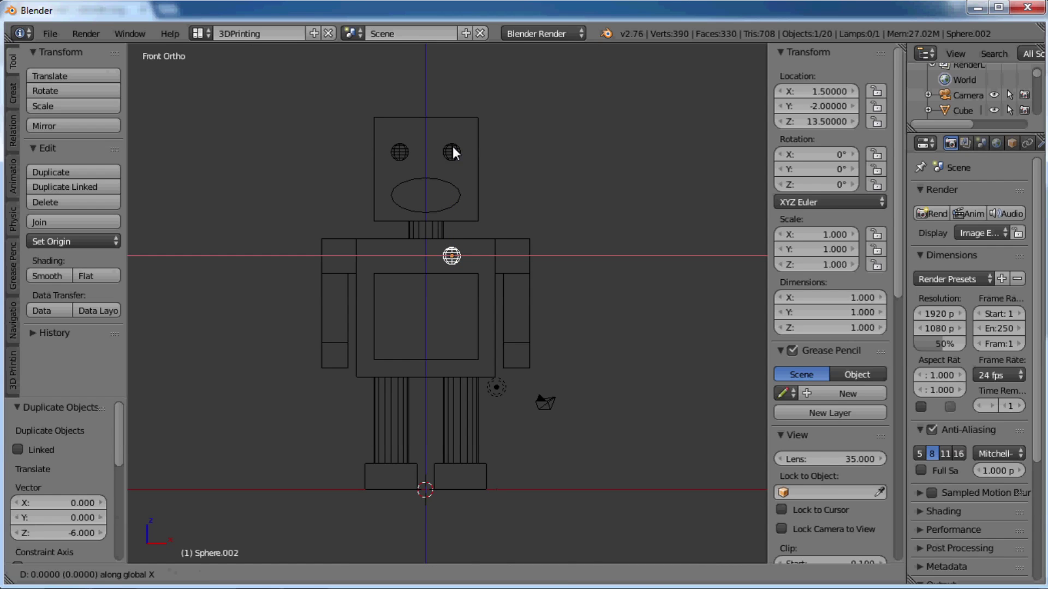
pyautogui.write('1')
pyautogui.press('Return')
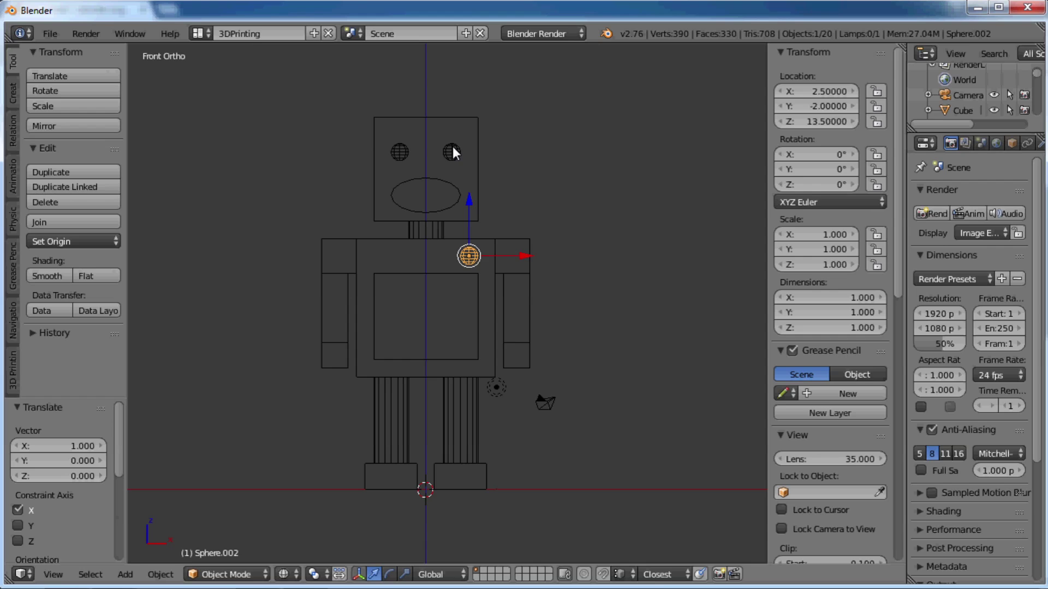
# - Duplicate the torso sphere and offset the copy -1.5 along X to make a second button
pyautogui.hotkey('shift', 'd')
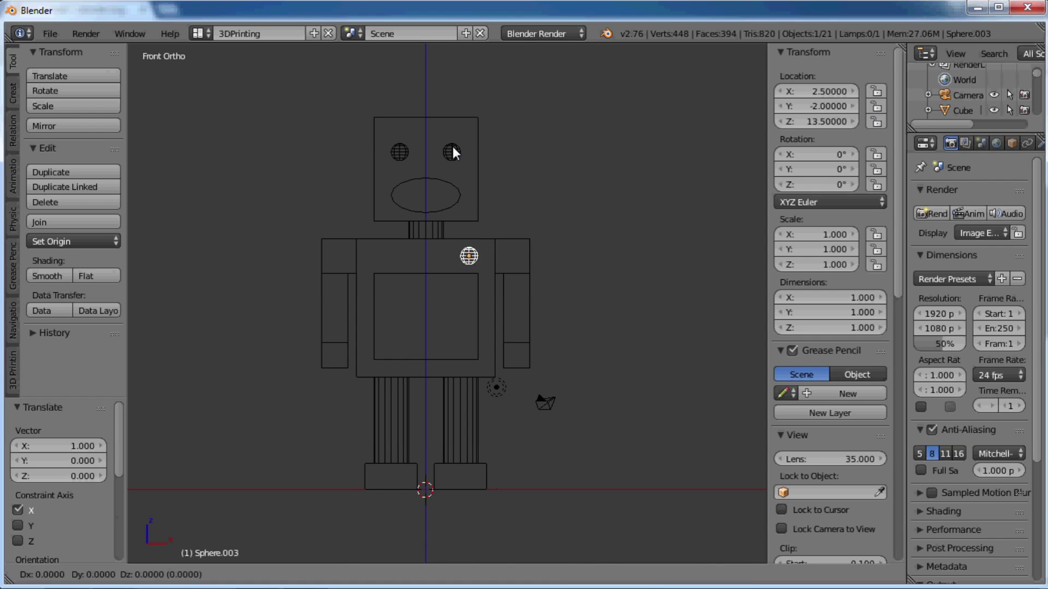
pyautogui.press('x')
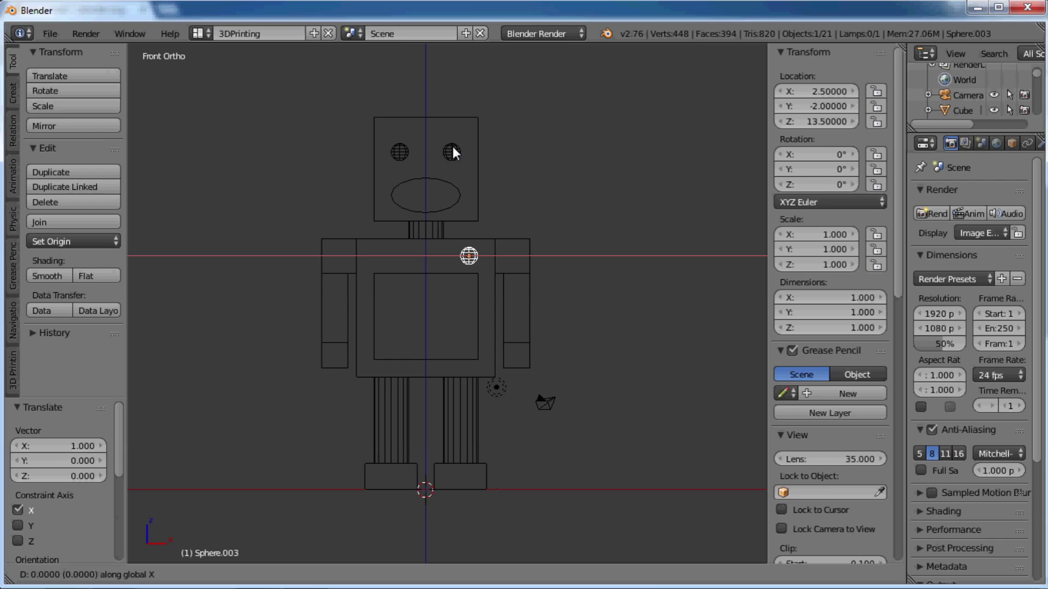
pyautogui.write('-1')
pyautogui.write('.5')
pyautogui.press('Return')
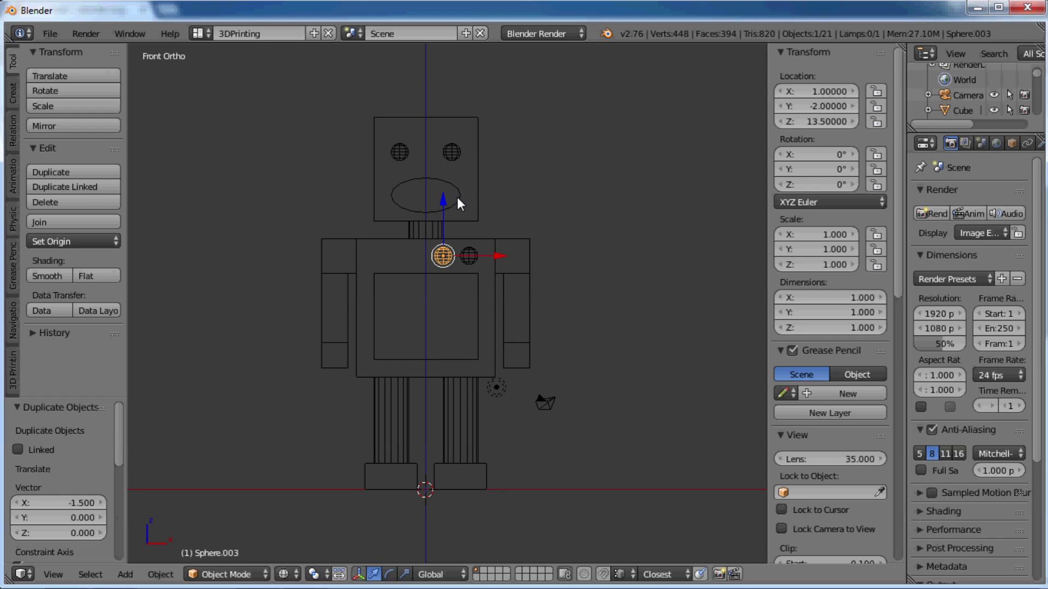
# - Add a cylinder with 8 vertices, a radius of 0.25 and a depth of 3.5 for the robot's antenna
pyautogui.hotkey('shift', 'a')
pyautogui.moveTo(460, 199)
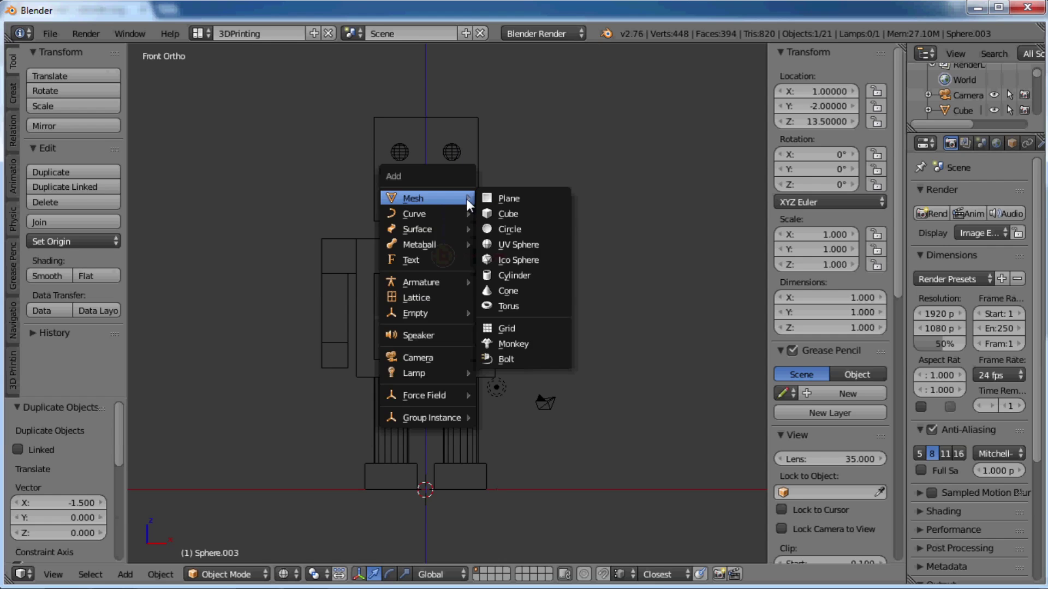
pyautogui.click(488, 281)
pyautogui.click(51, 447)
pyautogui.write('8')
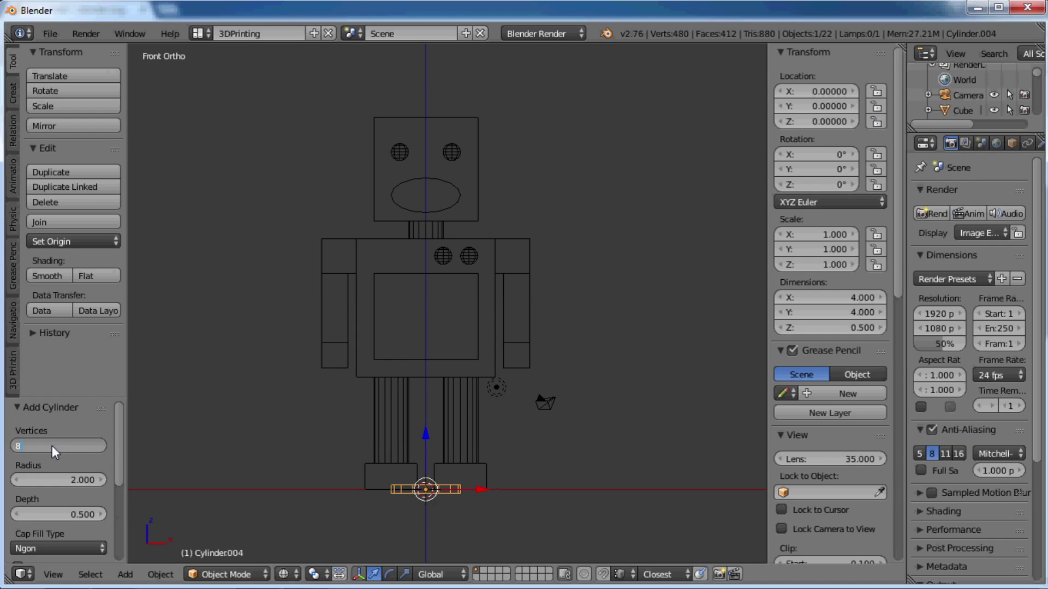
pyautogui.press('Tab')
pyautogui.write('2')
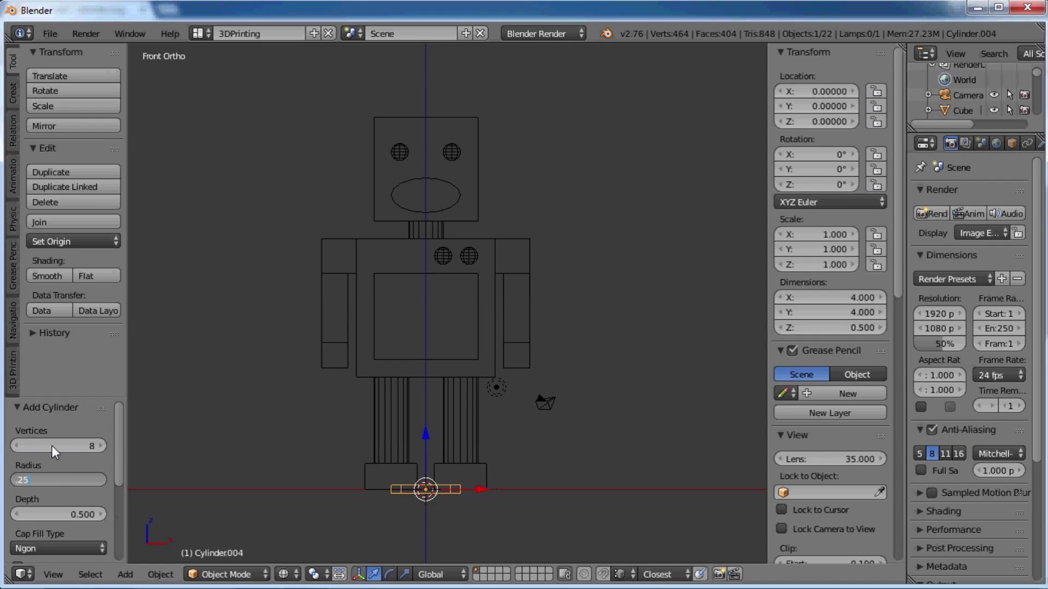
pyautogui.press('Return')
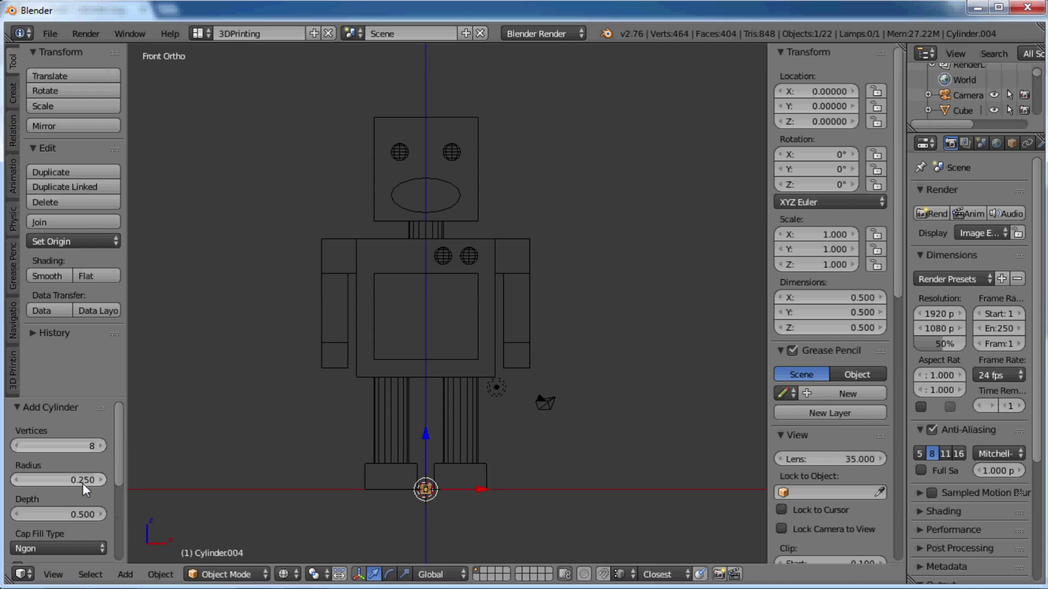
pyautogui.click(77, 513)
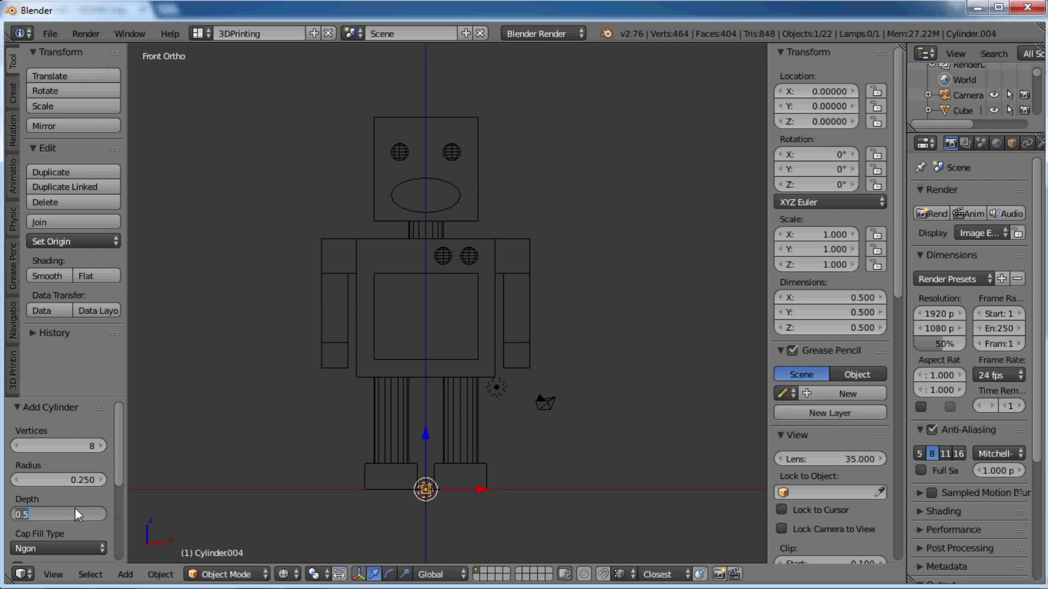
pyautogui.write('3.5')
pyautogui.press('Return')
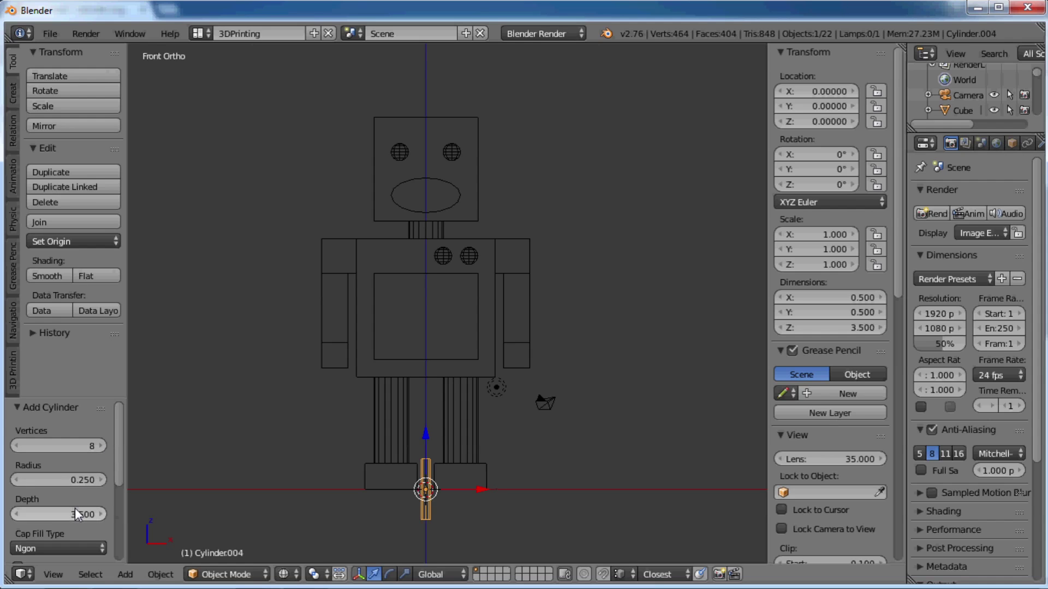
# - Place the antenna cylinder on top of the head by setting its Z location to 23.25
pyautogui.scroll(-5, 74, 509)
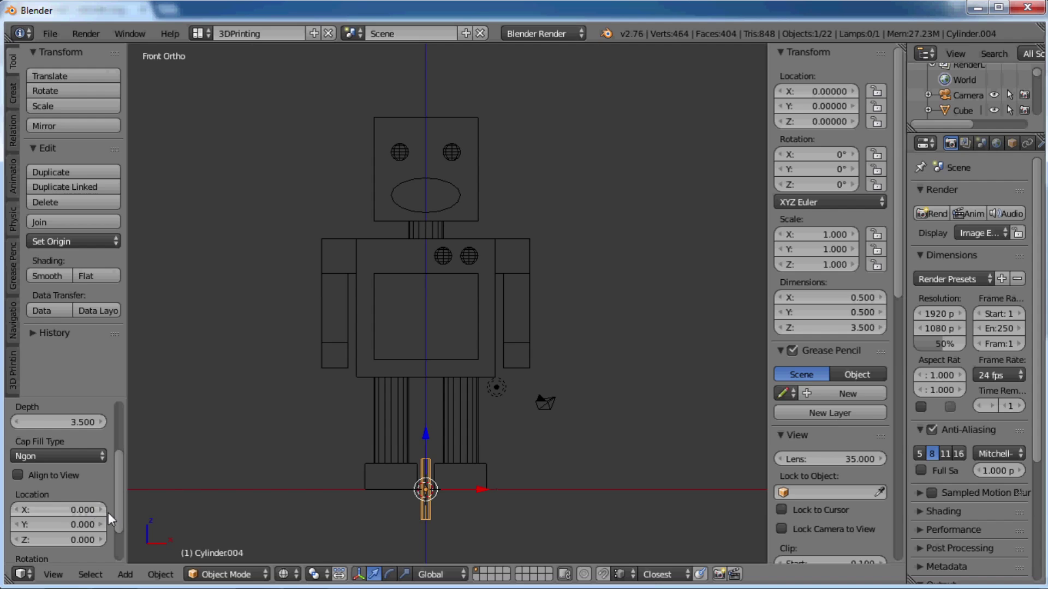
pyautogui.click(64, 536)
pyautogui.write('23.25')
pyautogui.press('Return')
pyautogui.keyDown('shift'); pyautogui.moveTo(606, 176); pyautogui.dragTo(594, 254, button='middle'); pyautogui.keyUp('shift')
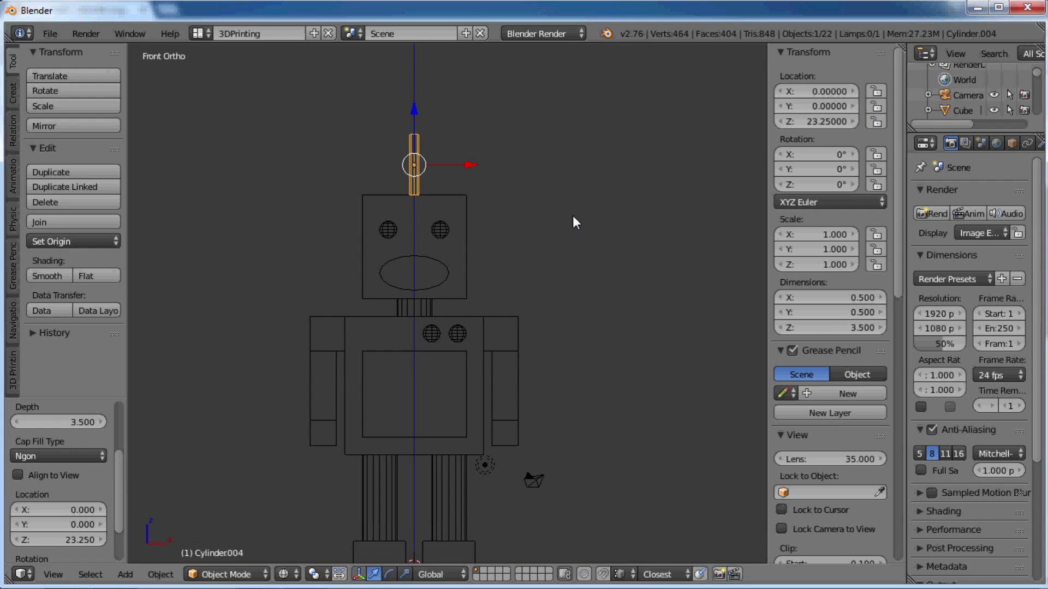
# - Add a UV sphere of size 0.5 at Z 25 on the antenna tip and display the robot in solid shading
pyautogui.hotkey('shift', 'a')
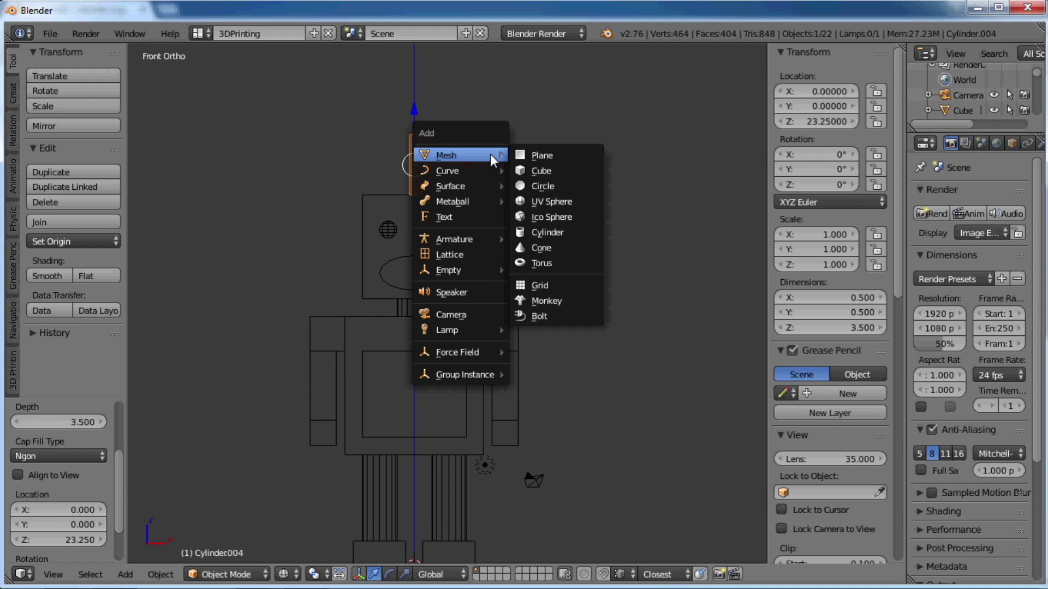
pyautogui.click(546, 206)
pyautogui.scroll(4, 70, 441)
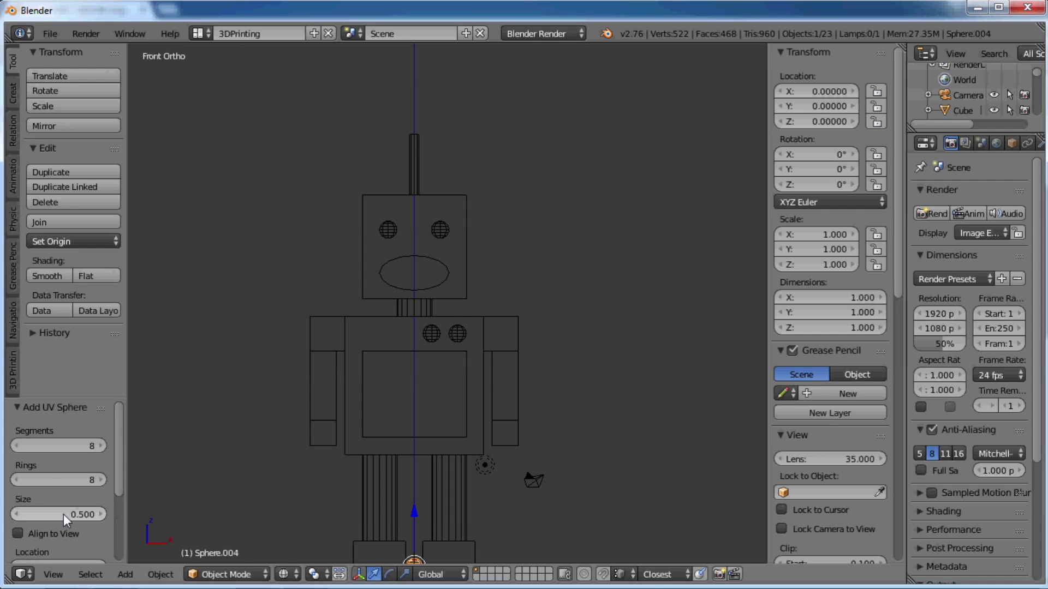
pyautogui.scroll(-3, 64, 513)
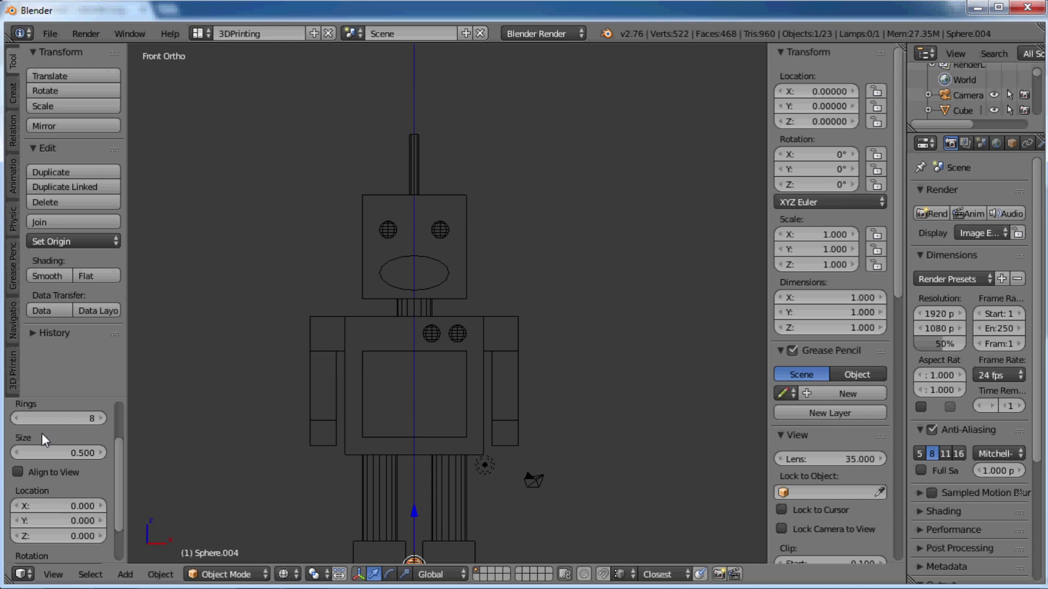
pyautogui.click(69, 535)
pyautogui.write('25')
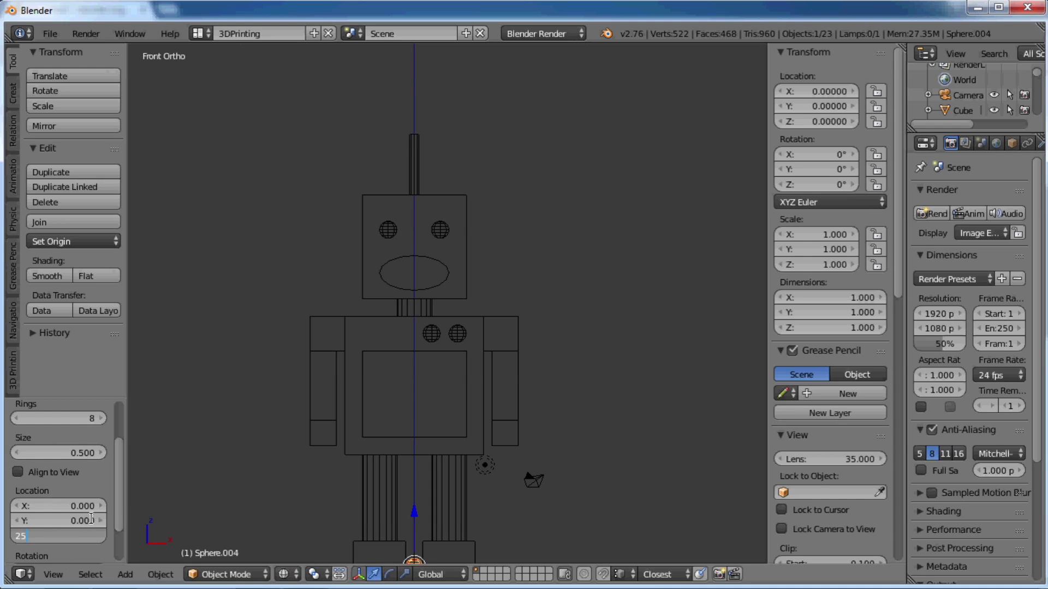
pyautogui.press('Return')
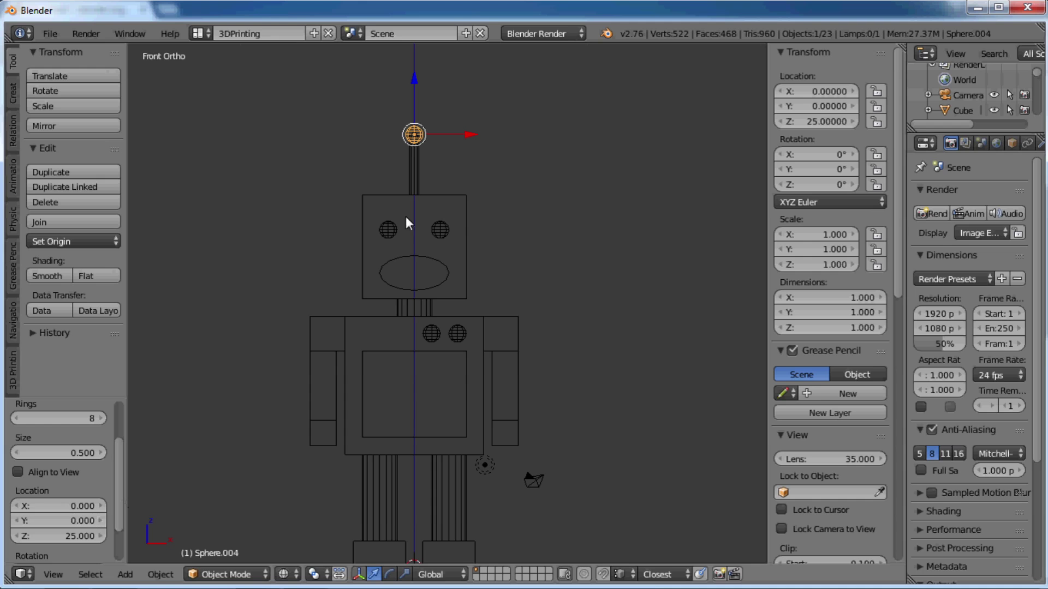
pyautogui.moveTo(573, 273)
pyautogui.mouseDown(button='middle')
pyautogui.moveTo(501, 297)
pyautogui.moveTo(585, 277)
pyautogui.moveTo(695, 309)
pyautogui.moveTo(733, 272)
pyautogui.moveTo(725, 221)
pyautogui.moveTo(541, 231)
pyautogui.moveTo(443, 270)
pyautogui.moveTo(404, 311)
pyautogui.moveTo(485, 337)
pyautogui.moveTo(537, 323)
pyautogui.moveTo(543, 307)
pyautogui.moveTo(526, 307)
pyautogui.moveTo(496, 319)
pyautogui.moveTo(554, 322)
pyautogui.moveTo(647, 251)
pyautogui.moveTo(698, 277)
pyautogui.moveTo(653, 312)
pyautogui.moveTo(451, 322)
pyautogui.mouseUp(button='middle')
pyautogui.press('z')
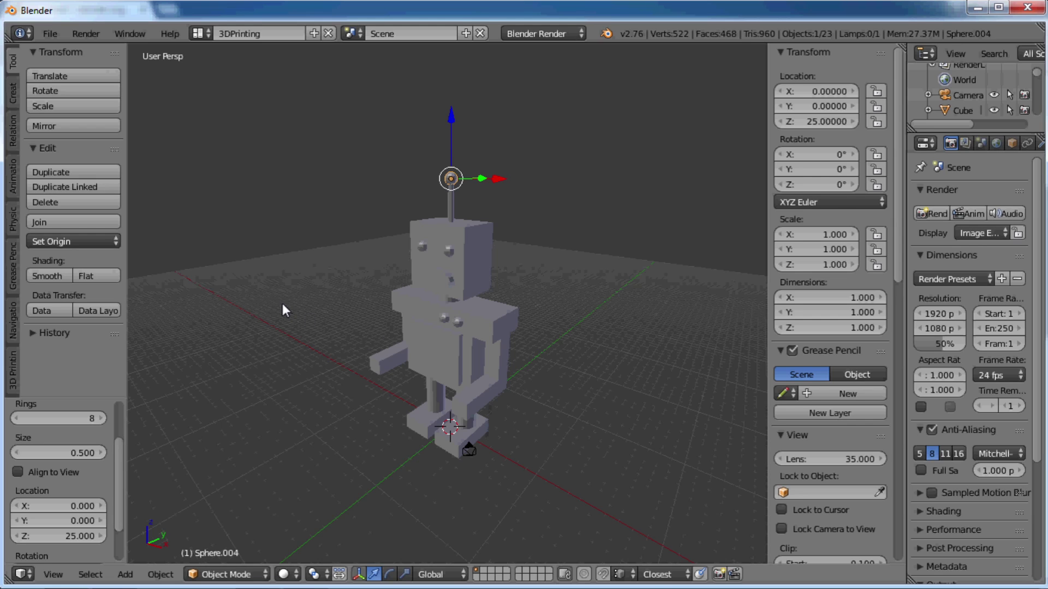
# - Save the robot model to the Desktop as robot.blend
pyautogui.click(49, 32)
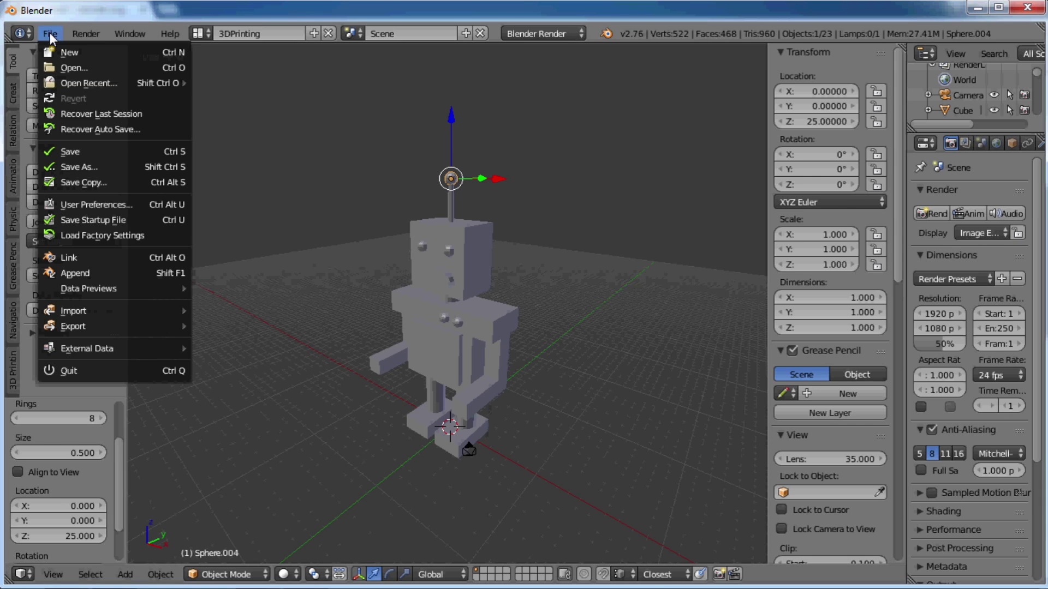
pyautogui.click(86, 165)
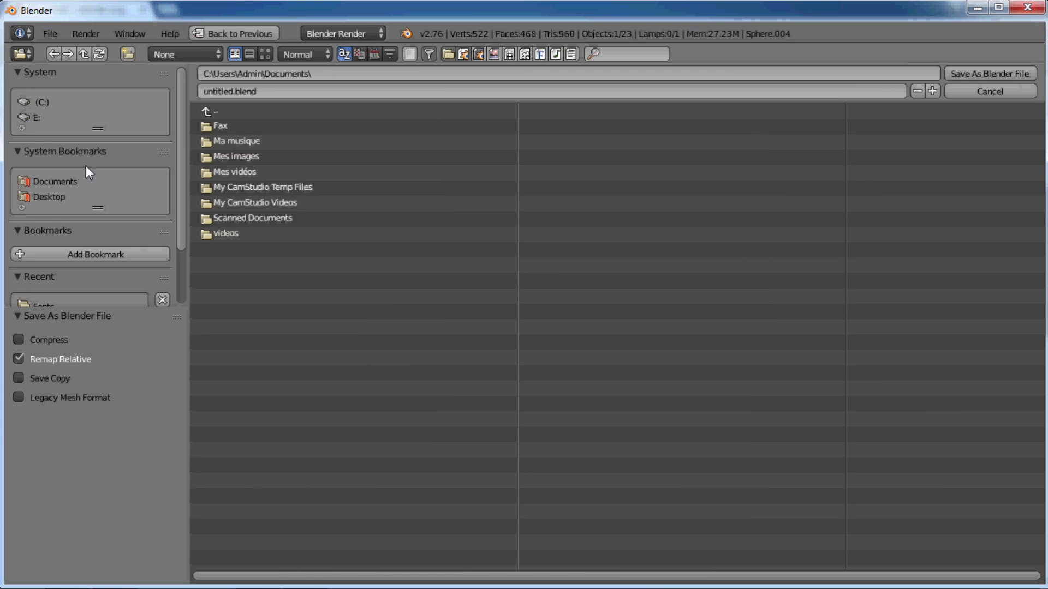
pyautogui.click(50, 196)
pyautogui.click(234, 91)
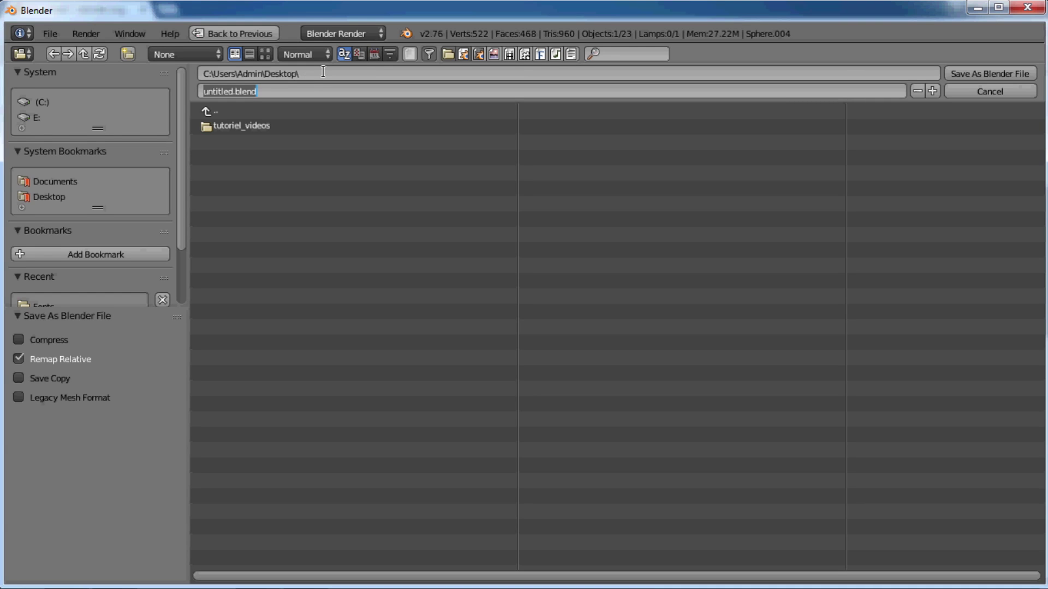
pyautogui.write('robot')
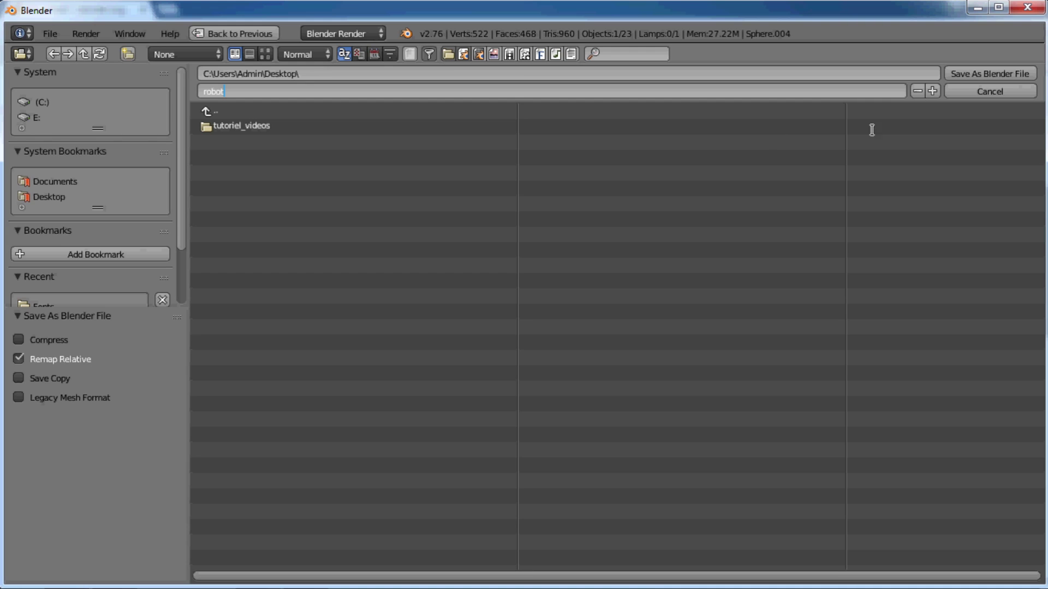
pyautogui.click(989, 74)
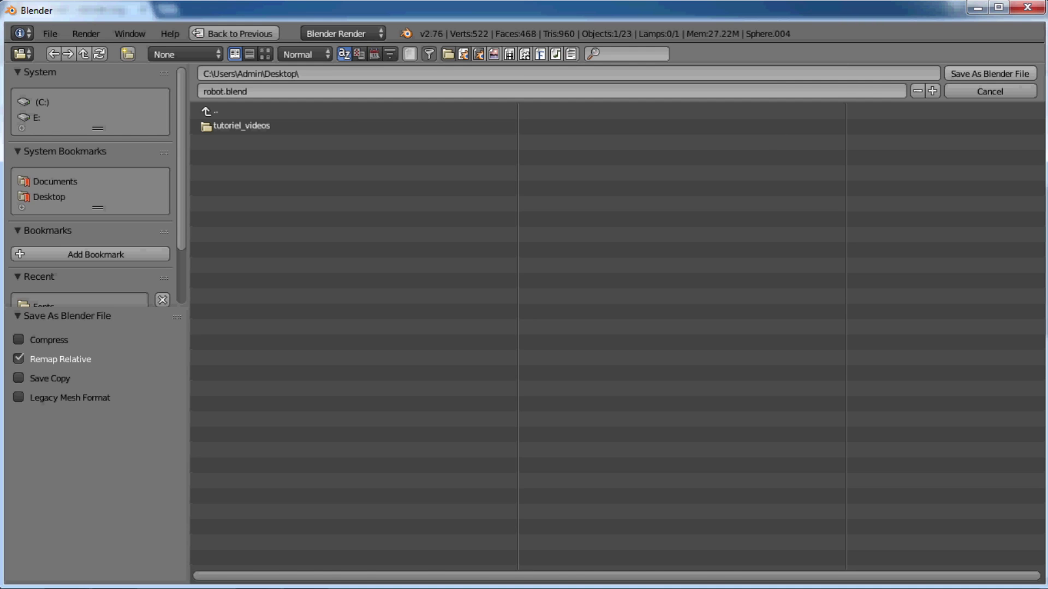